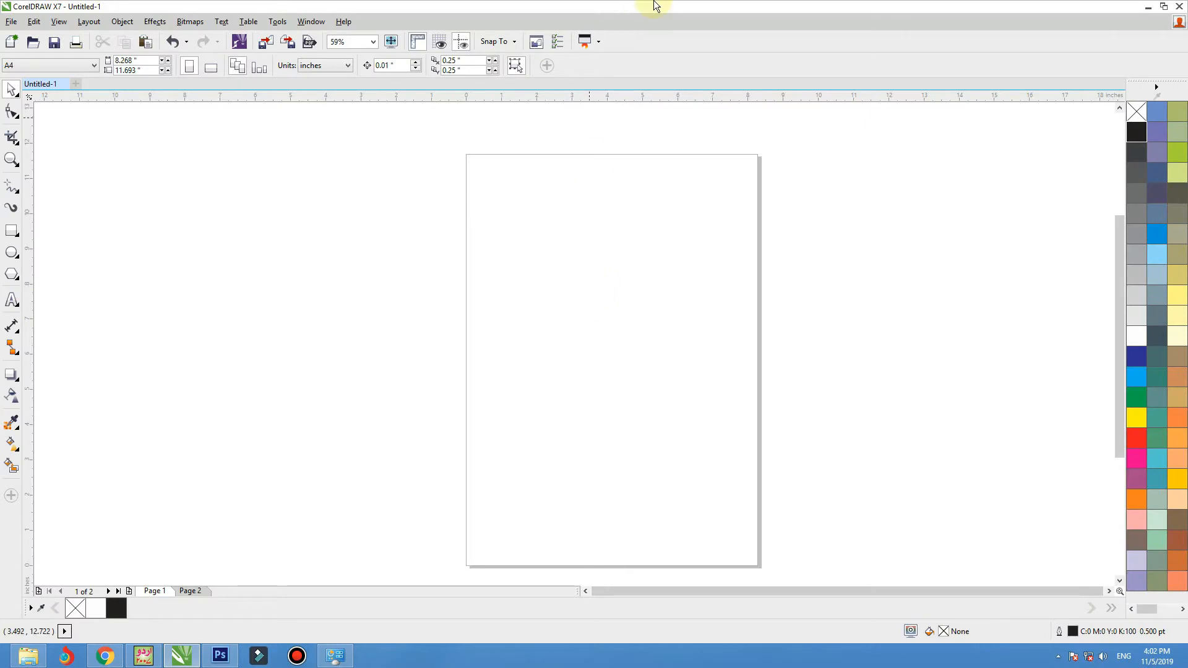
# Step: Draw a rectangle, size it 7 by 9 inches and centre it on the page
pyautogui.click(12, 233)
pyautogui.moveTo(509, 233); pyautogui.dragTo(691, 455)
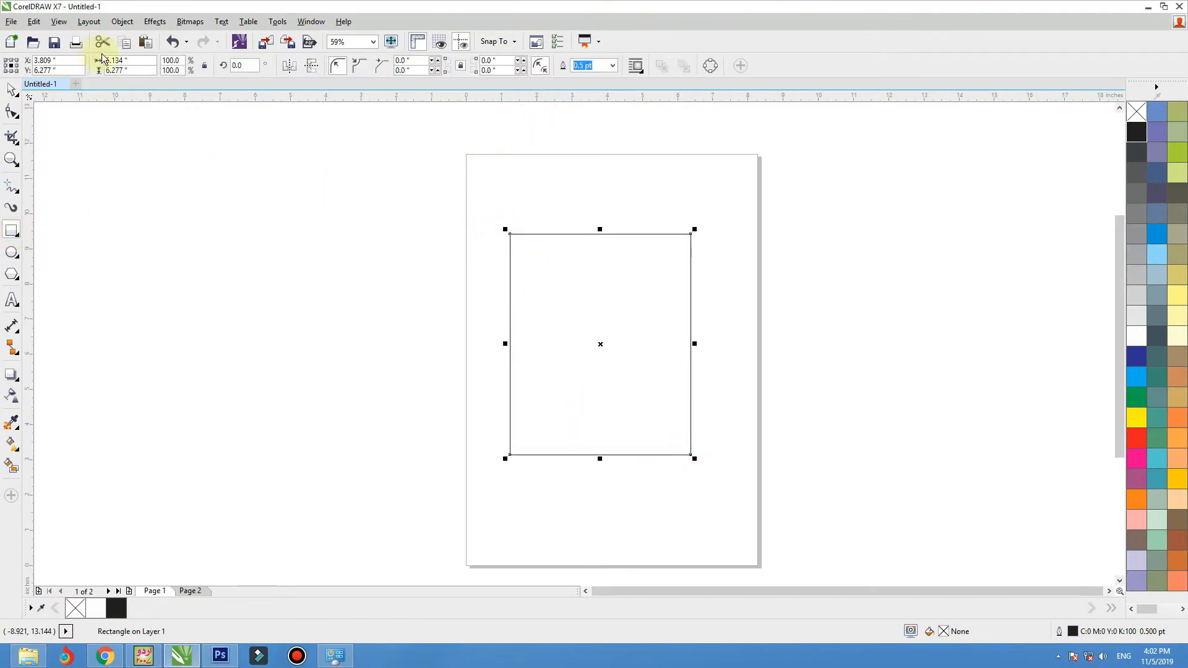
pyautogui.write('7')
pyautogui.press('Tab')
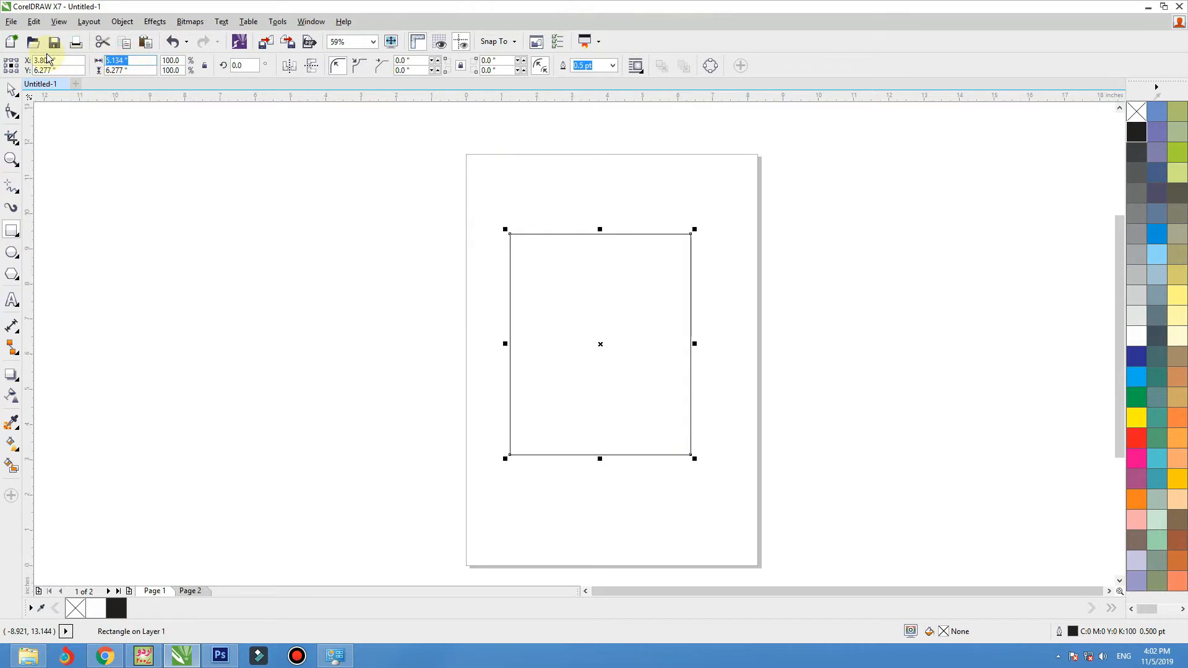
pyautogui.write('9')
pyautogui.press('Return')
pyautogui.press('p')
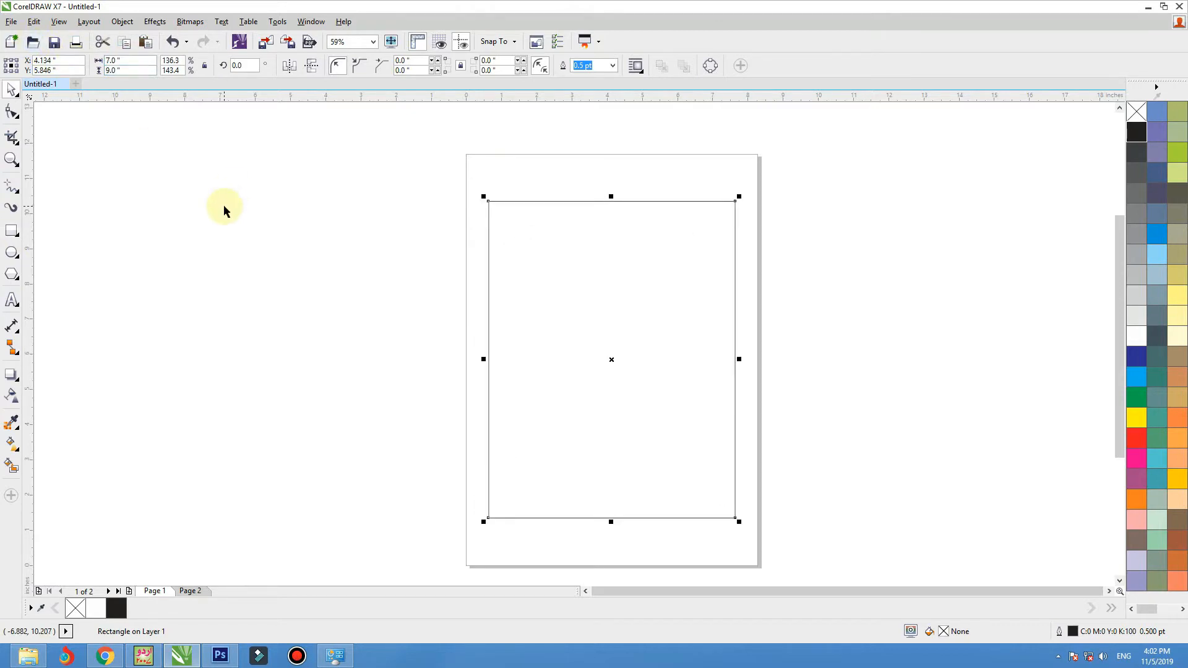
# Step: Import the seated man, girl, Bareeze winter collection and violet low-poly background images from the pic folder
pyautogui.click(272, 44)
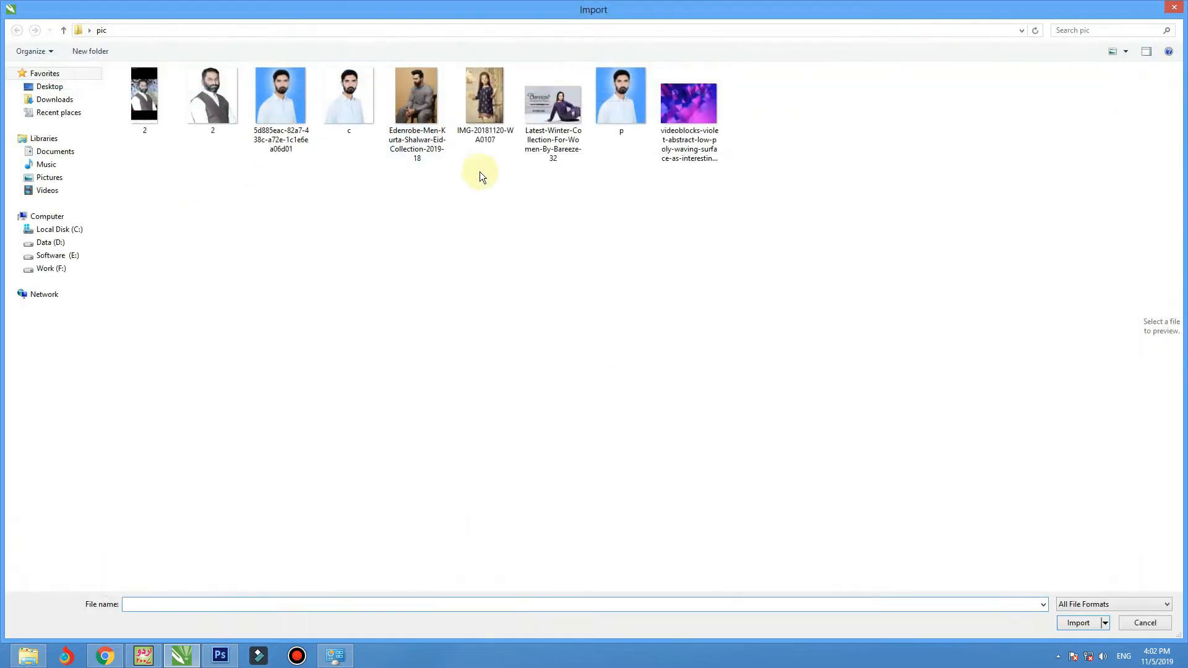
pyautogui.click(484, 102)
pyautogui.keyDown('ctrl'); pyautogui.click(433, 113); pyautogui.keyUp('ctrl')
pyautogui.keyDown('ctrl'); pyautogui.click(552, 105); pyautogui.keyUp('ctrl')
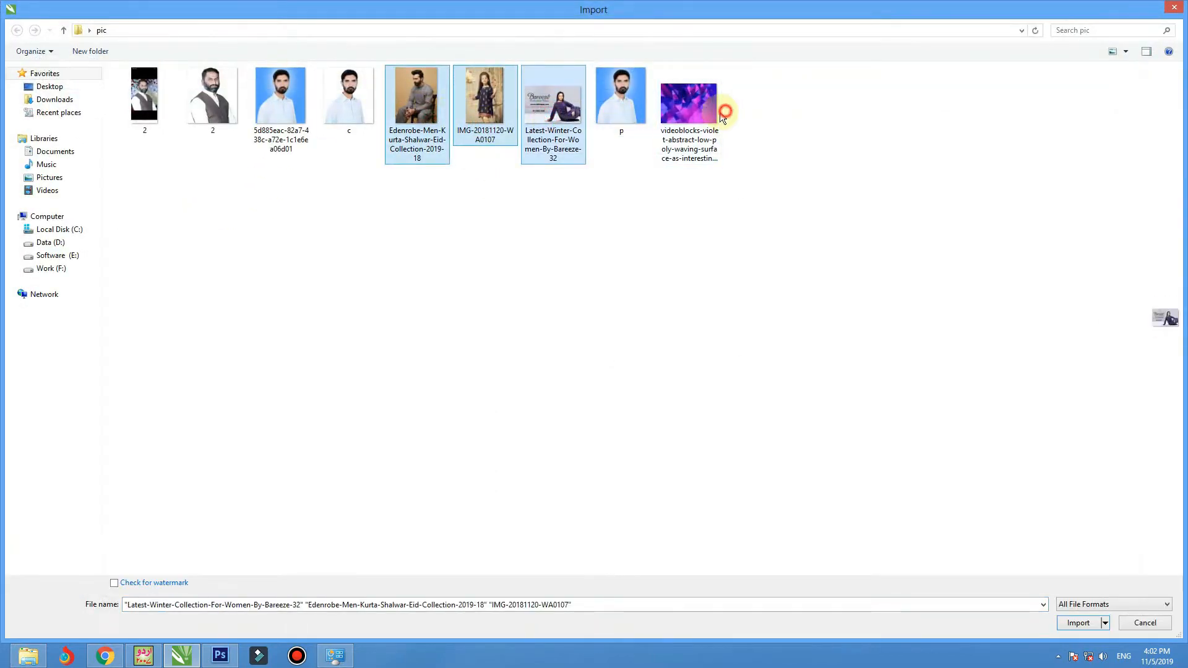
pyautogui.keyDown('ctrl'); pyautogui.click(684, 109); pyautogui.keyUp('ctrl')
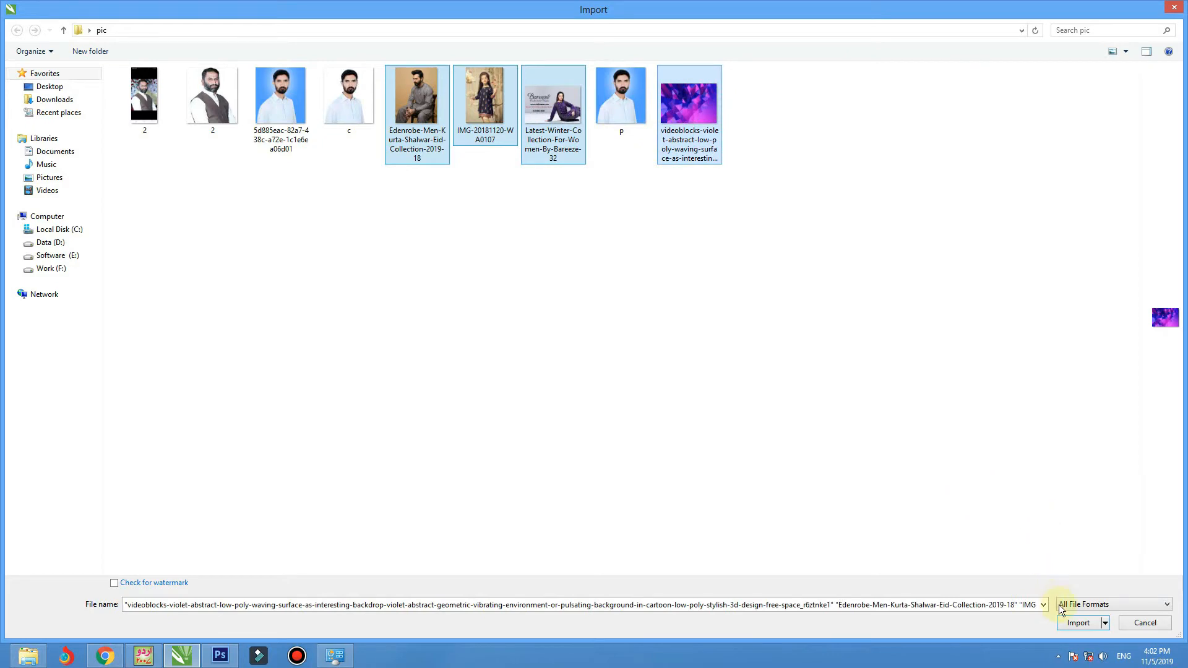
pyautogui.click(1065, 620)
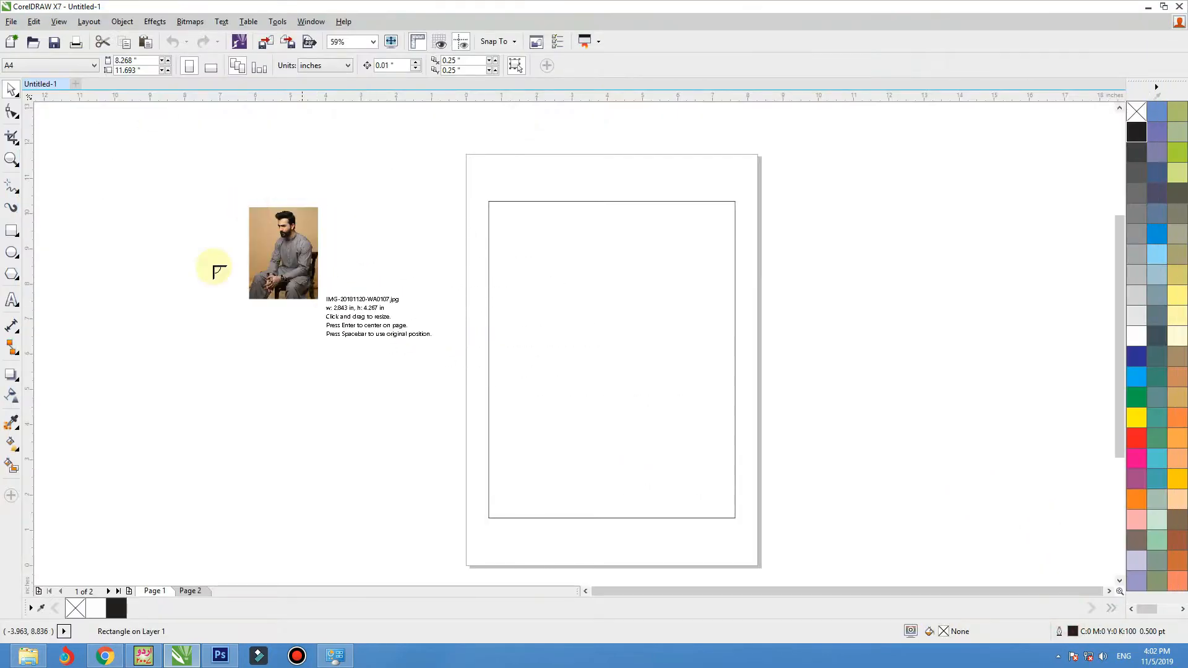
# Step: Place the imported images beside the page, sizing the violet background about 3.9 inches wide below the others
pyautogui.moveTo(163, 218); pyautogui.dragTo(293, 299)
pyautogui.moveTo(329, 213); pyautogui.dragTo(428, 306)
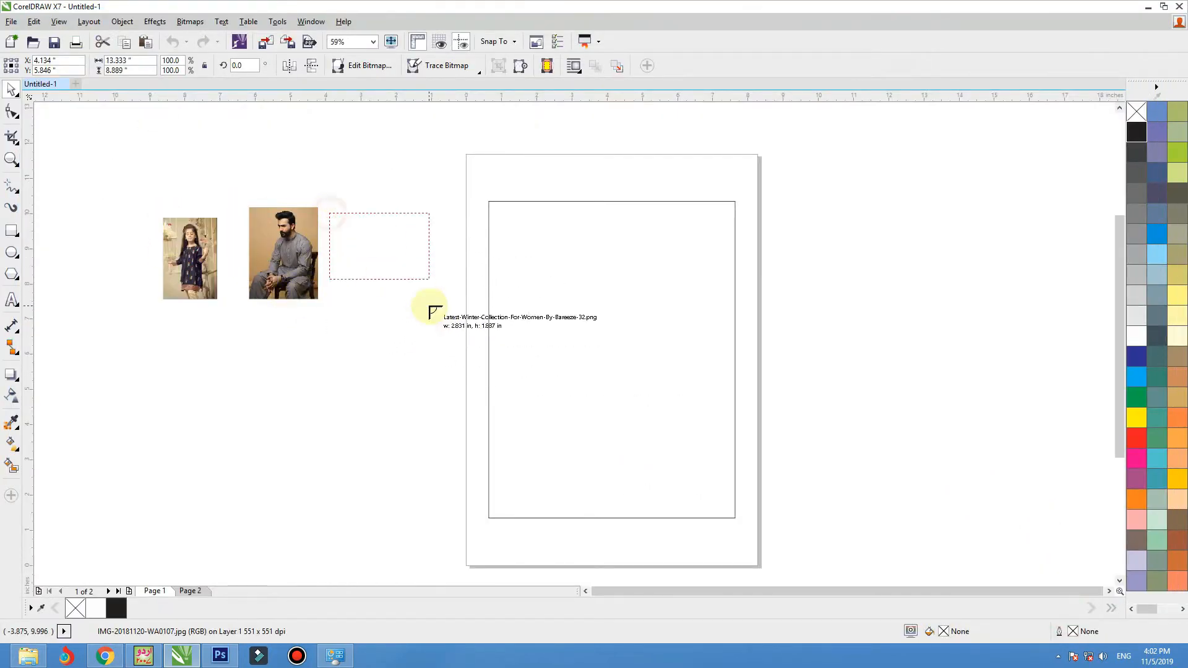
pyautogui.moveTo(151, 332); pyautogui.dragTo(402, 428)
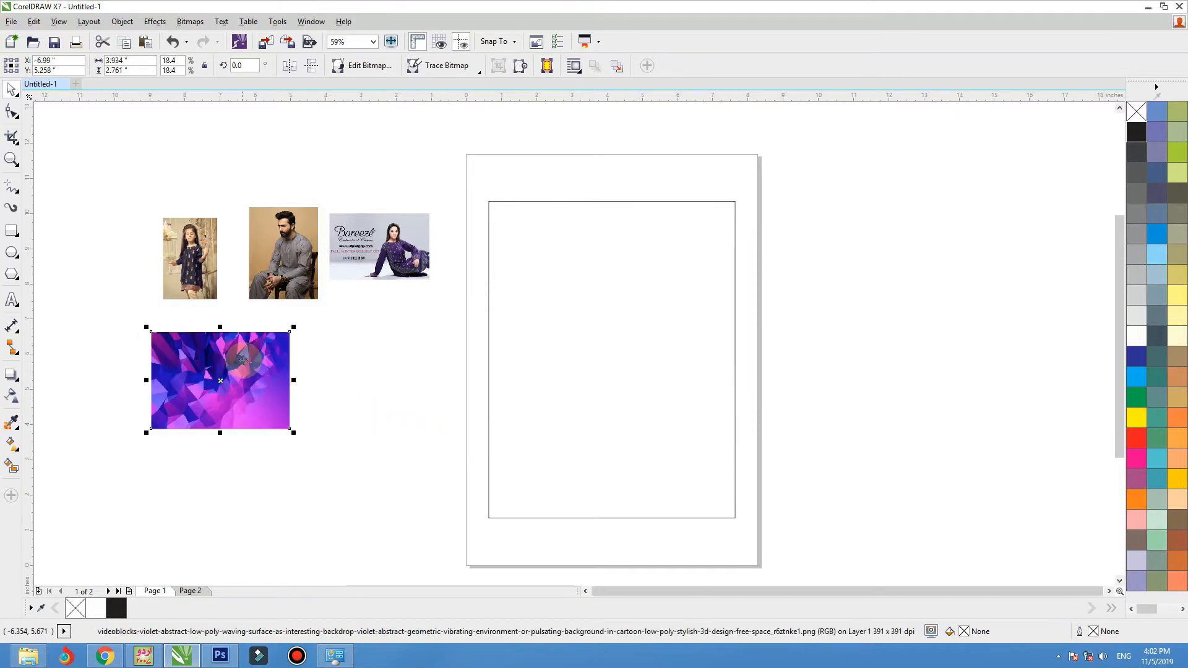
pyautogui.moveTo(262, 378); pyautogui.dragTo(284, 380)
# Step: Draw a circle about 8.4 inches in diameter and position it over the upper part of the rectangle
pyautogui.click(557, 379)
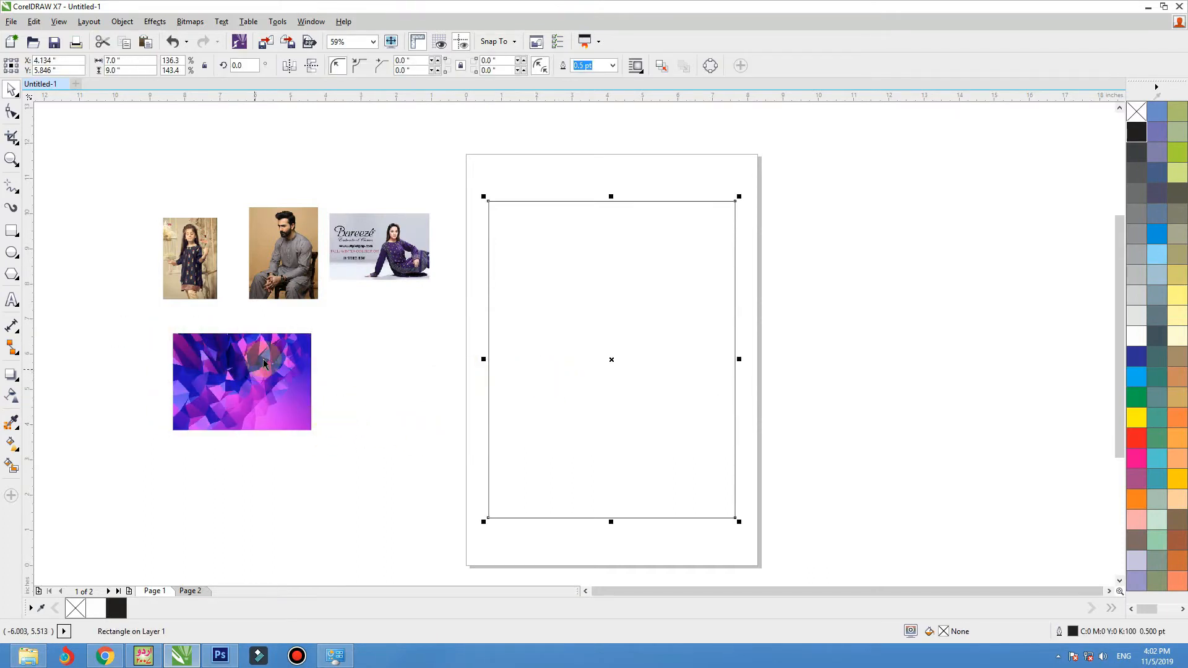
pyautogui.click(137, 317)
pyautogui.click(11, 251)
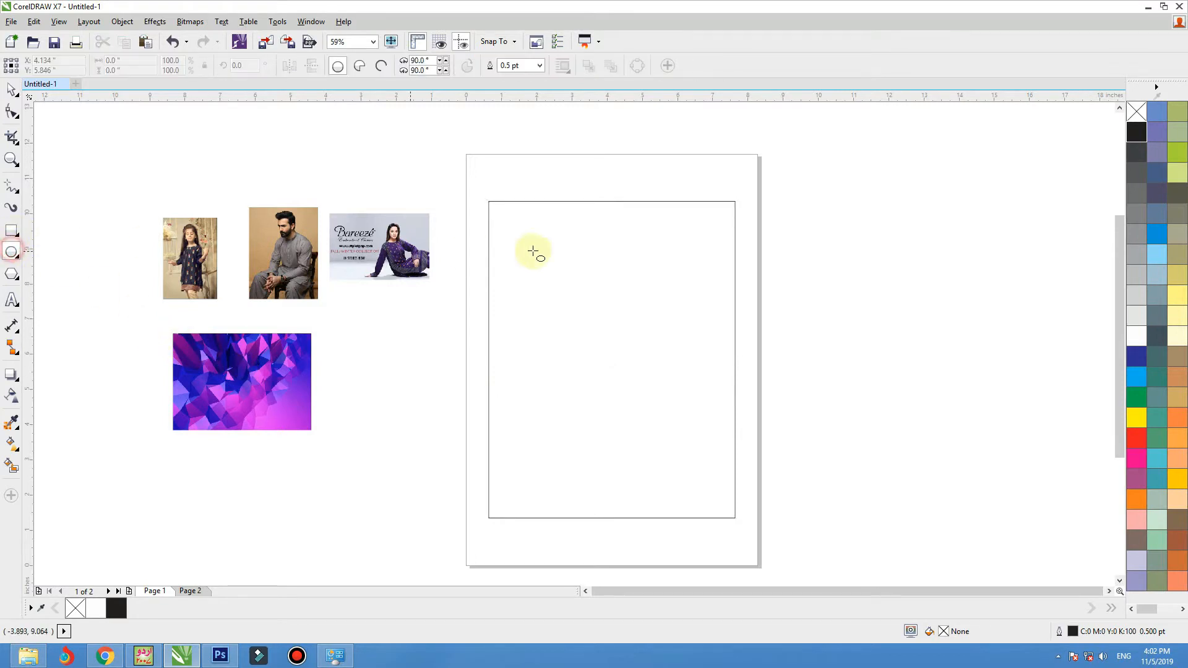
pyautogui.moveTo(478, 180); pyautogui.dragTo(777, 478)
pyautogui.moveTo(626, 376); pyautogui.dragTo(620, 344)
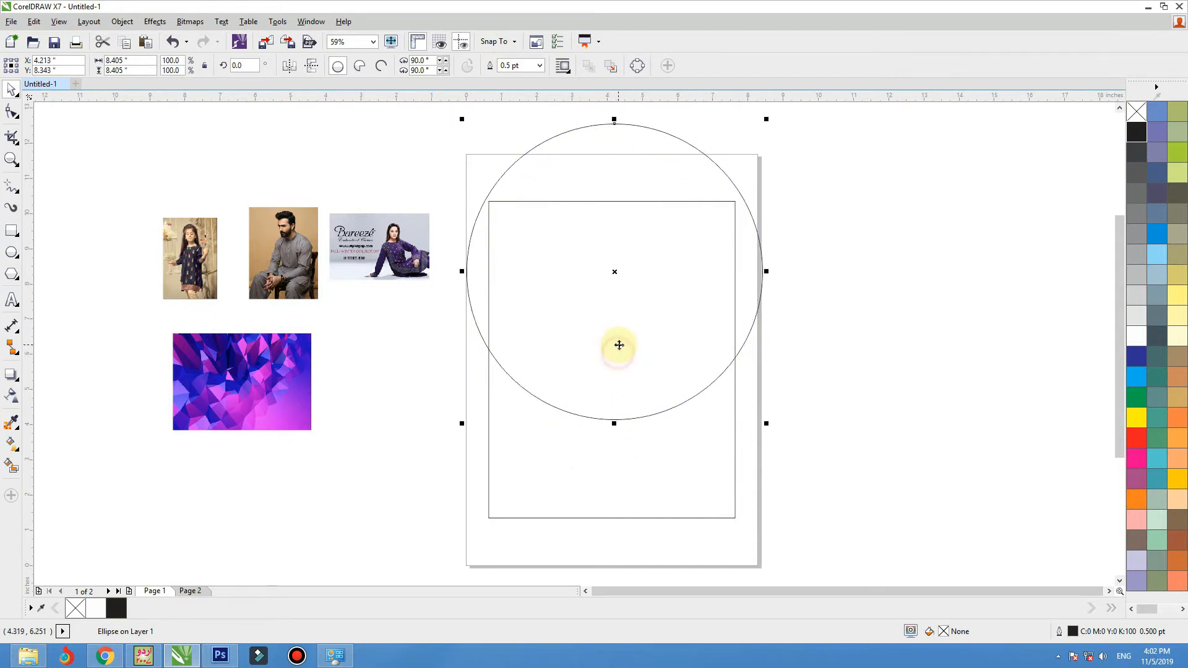
# Step: PowerClip the violet low-poly image inside the large circle
pyautogui.click(300, 375)
pyautogui.rightClick(294, 354)
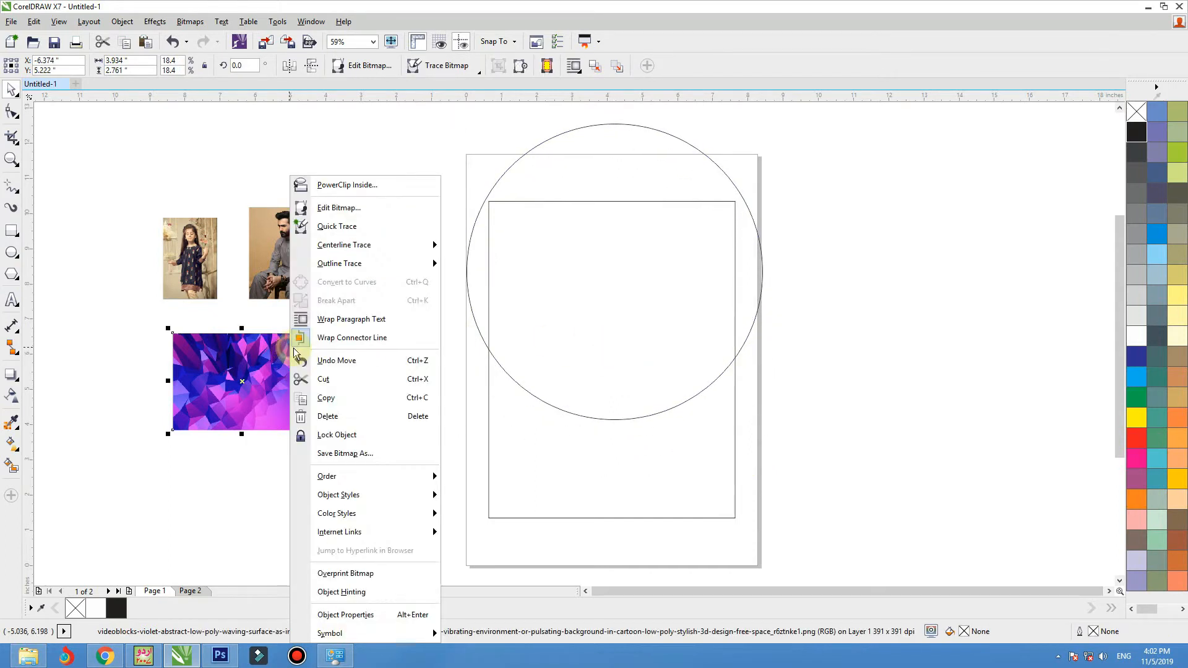
pyautogui.click(352, 185)
pyautogui.click(600, 174)
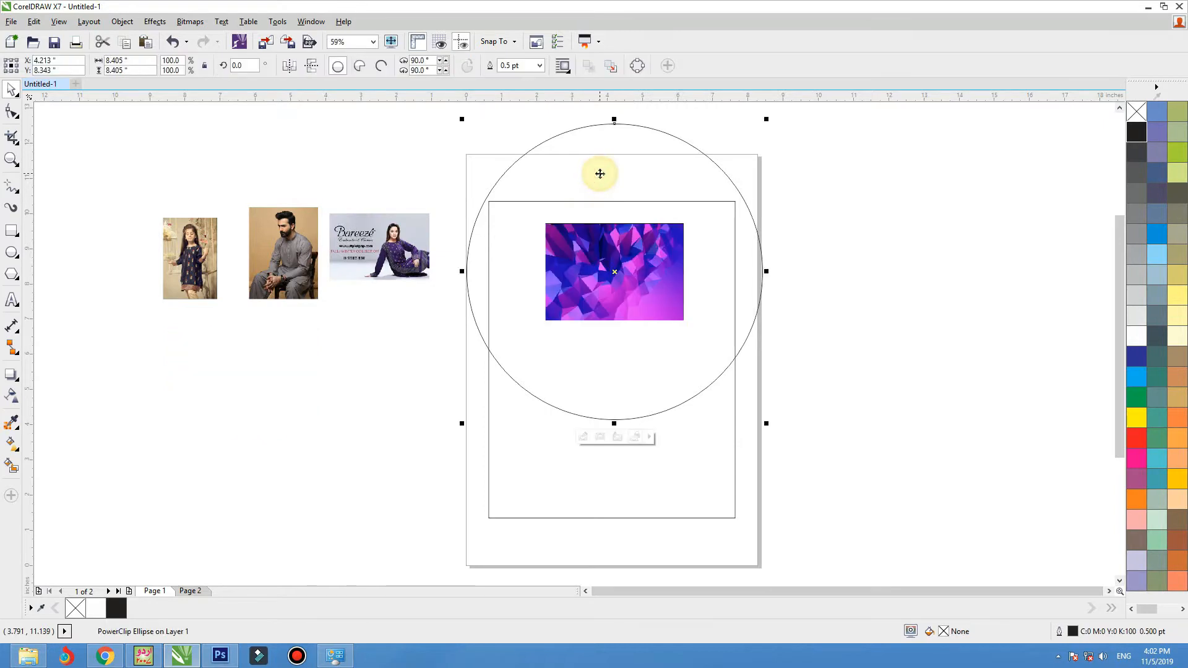
# Step: Edit the circle's PowerClip contents, enlarging the violet image to about 9.35 by 6.56 inches and mirroring it vertically
pyautogui.doubleClick(606, 276)
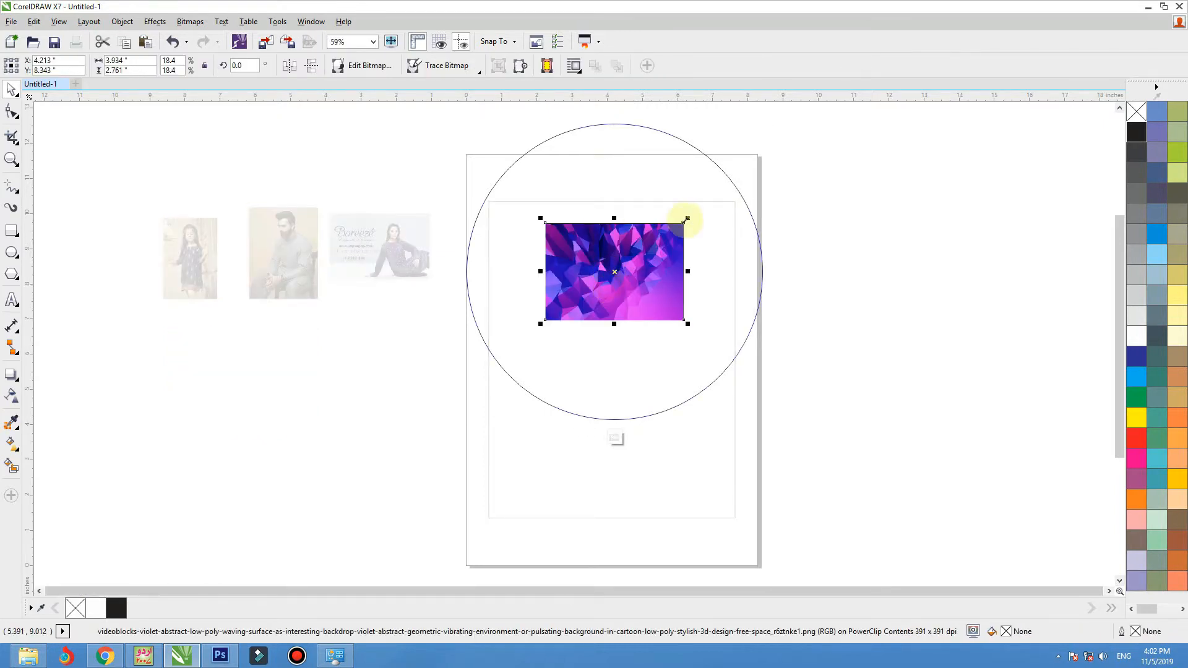
pyautogui.moveTo(686, 216); pyautogui.dragTo(785, 153)
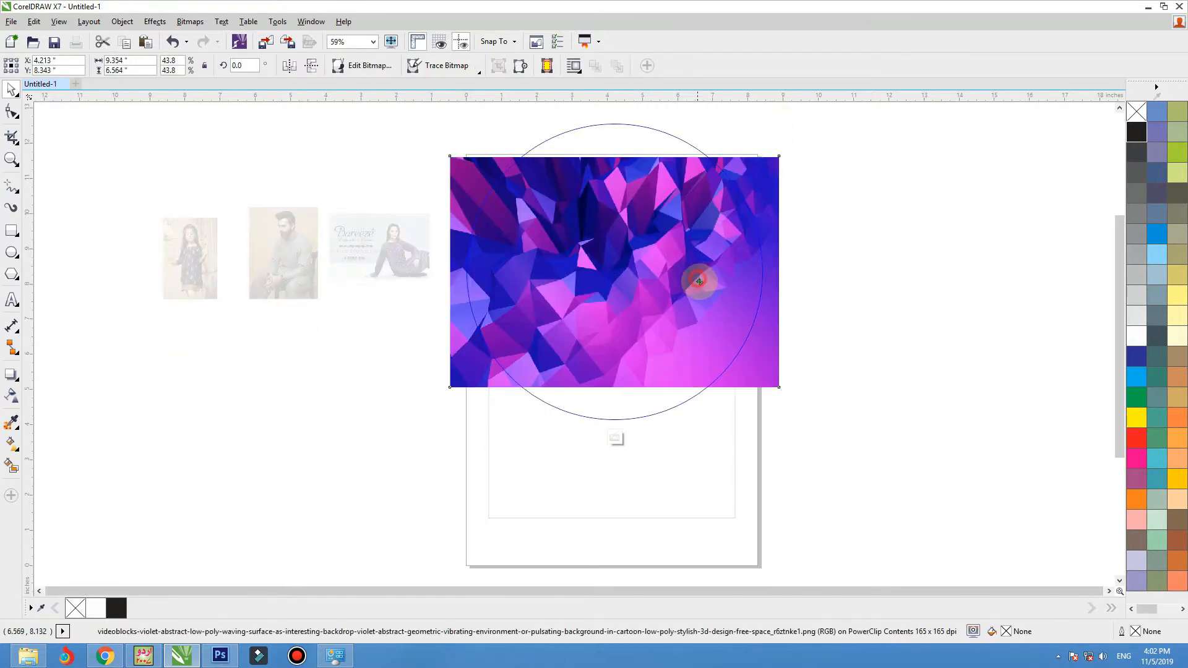
pyautogui.click(311, 65)
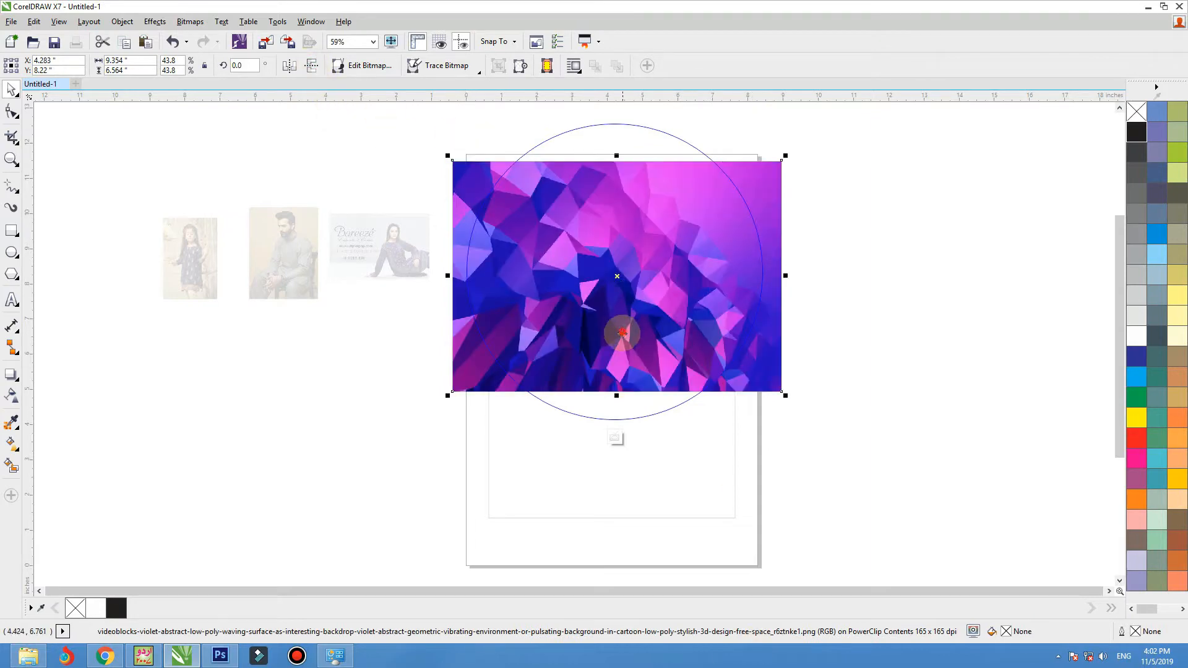
# Step: Align the mirrored image with the circle's lower edge, stretch its upper edge upward and finish editing the PowerClip
pyautogui.moveTo(621, 332)
pyautogui.mouseDown()
pyautogui.moveTo(618, 352)
pyautogui.moveTo(622, 342)
pyautogui.mouseUp()
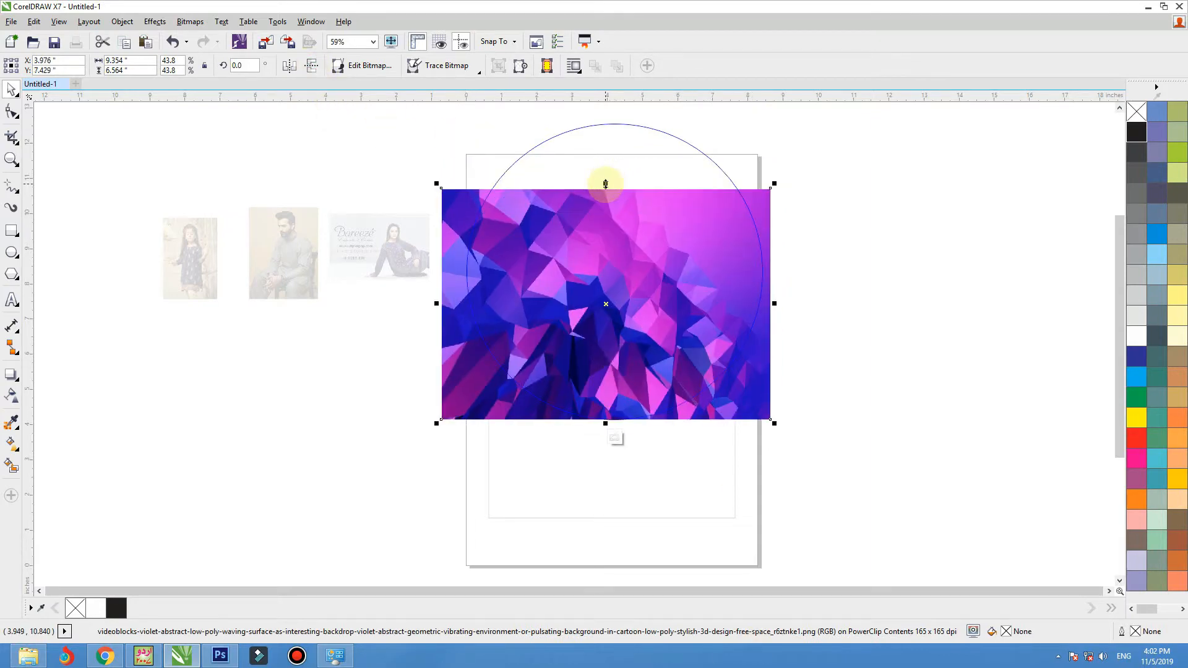
pyautogui.moveTo(605, 183); pyautogui.dragTo(615, 139)
pyautogui.keyDown('ctrl'); pyautogui.click(856, 169); pyautogui.keyUp('ctrl')
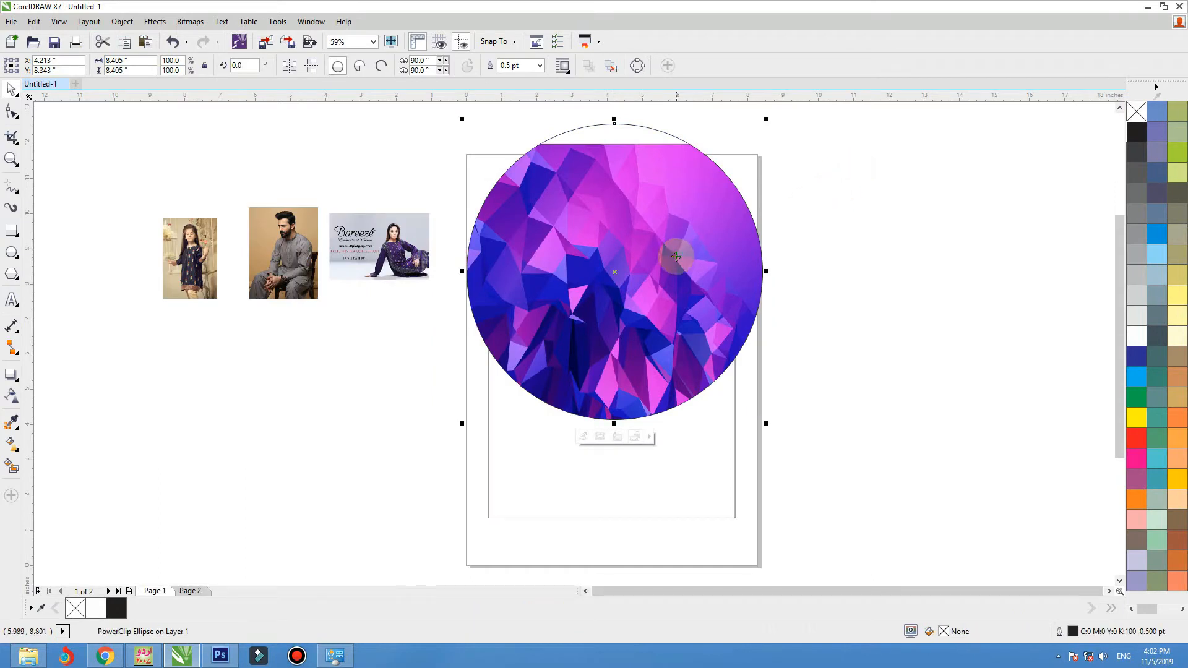
# Step: Move the image-filled circle up, enlarge it to about 10.4 inches and PowerClip it inside the rectangle
pyautogui.moveTo(675, 256); pyautogui.dragTo(717, 270)
pyautogui.moveTo(762, 402); pyautogui.dragTo(792, 433)
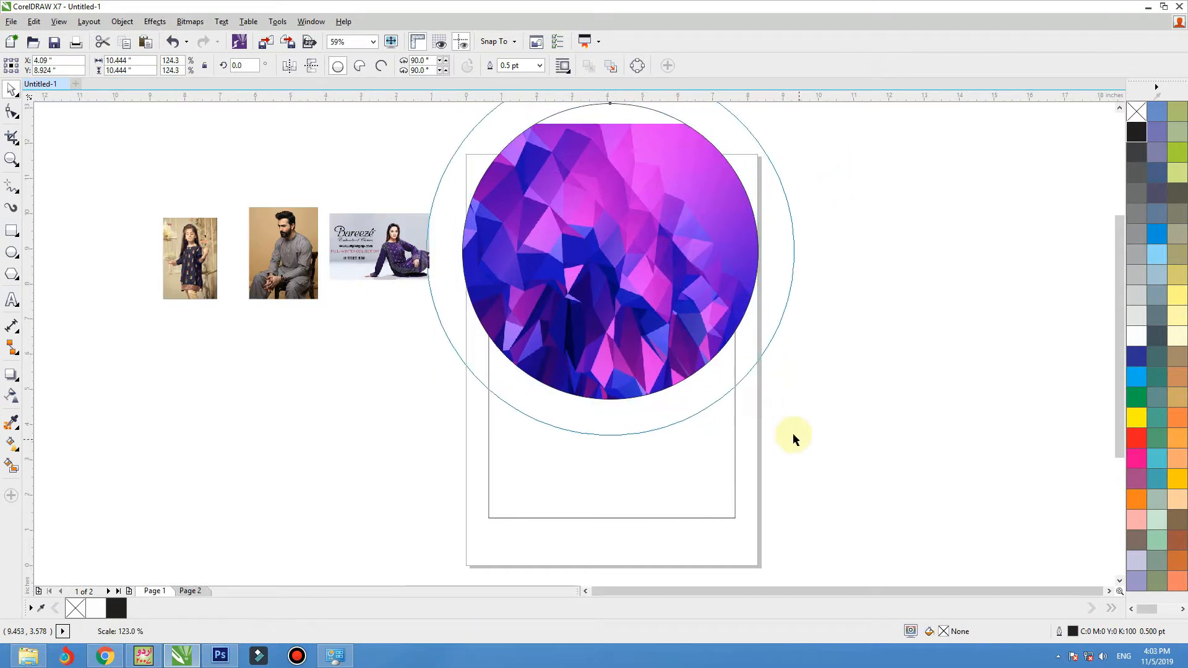
pyautogui.moveTo(704, 264); pyautogui.dragTo(704, 257)
pyautogui.rightClick(704, 257)
pyautogui.click(750, 152)
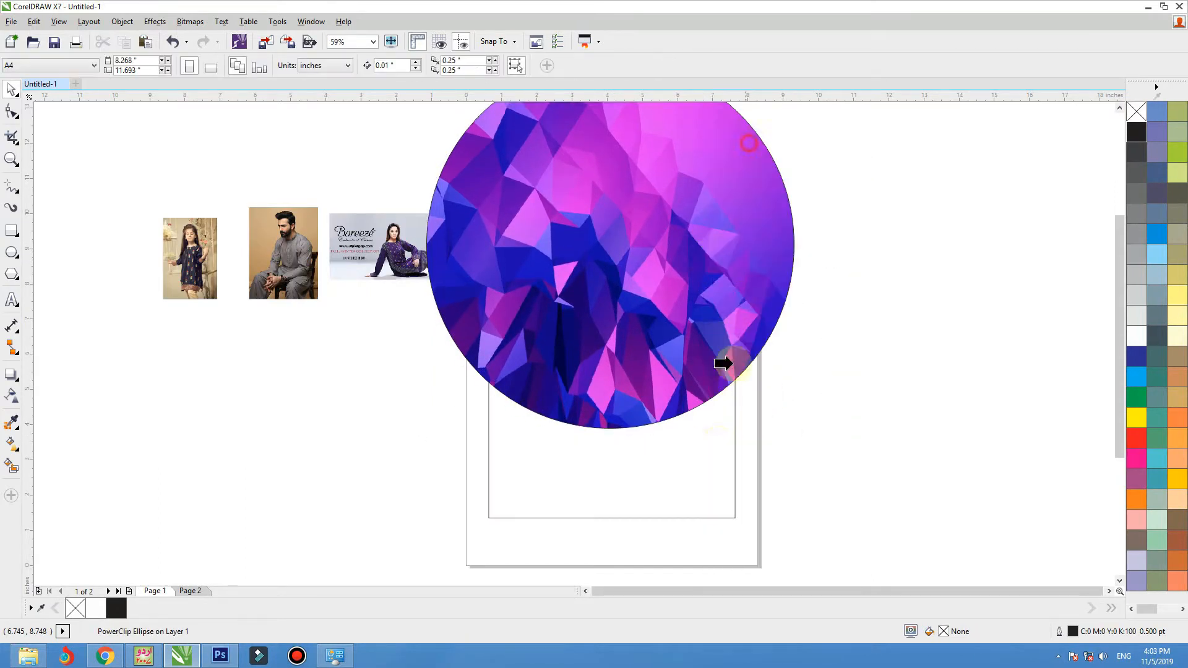
pyautogui.click(718, 443)
# Step: Edit the rectangle's PowerClip contents, scaling the circle down to about 8.9 inches in diameter
pyautogui.doubleClick(718, 444)
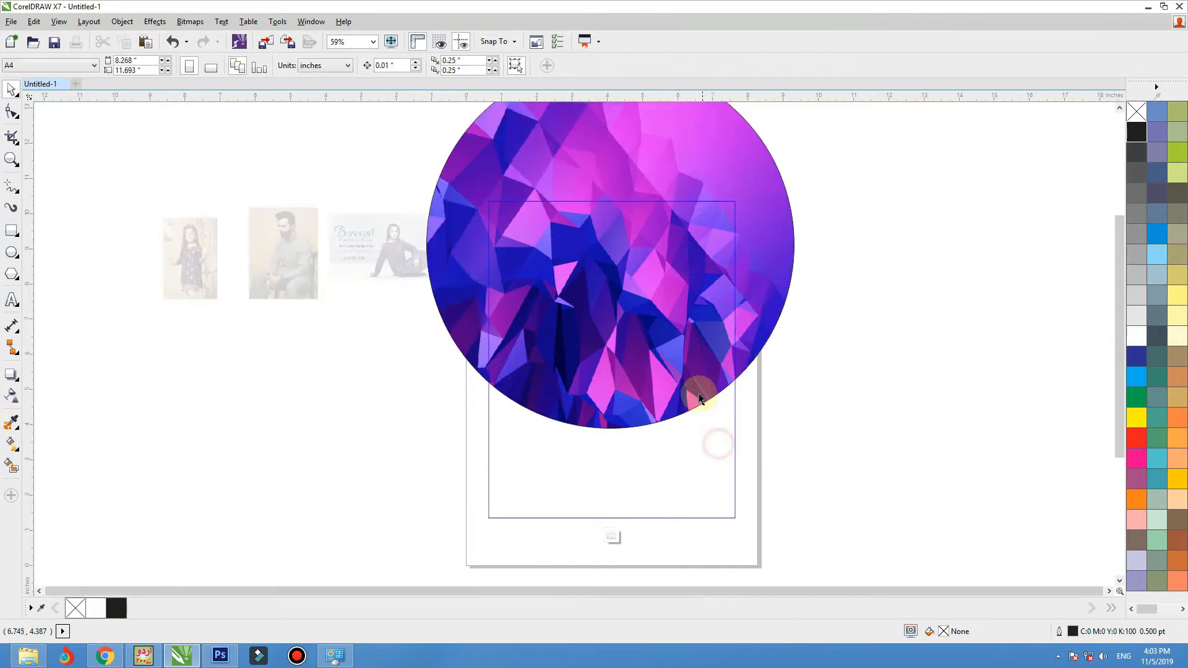
pyautogui.moveTo(798, 446); pyautogui.dragTo(769, 416)
pyautogui.keyDown('ctrl'); pyautogui.click(842, 345); pyautogui.keyUp('ctrl')
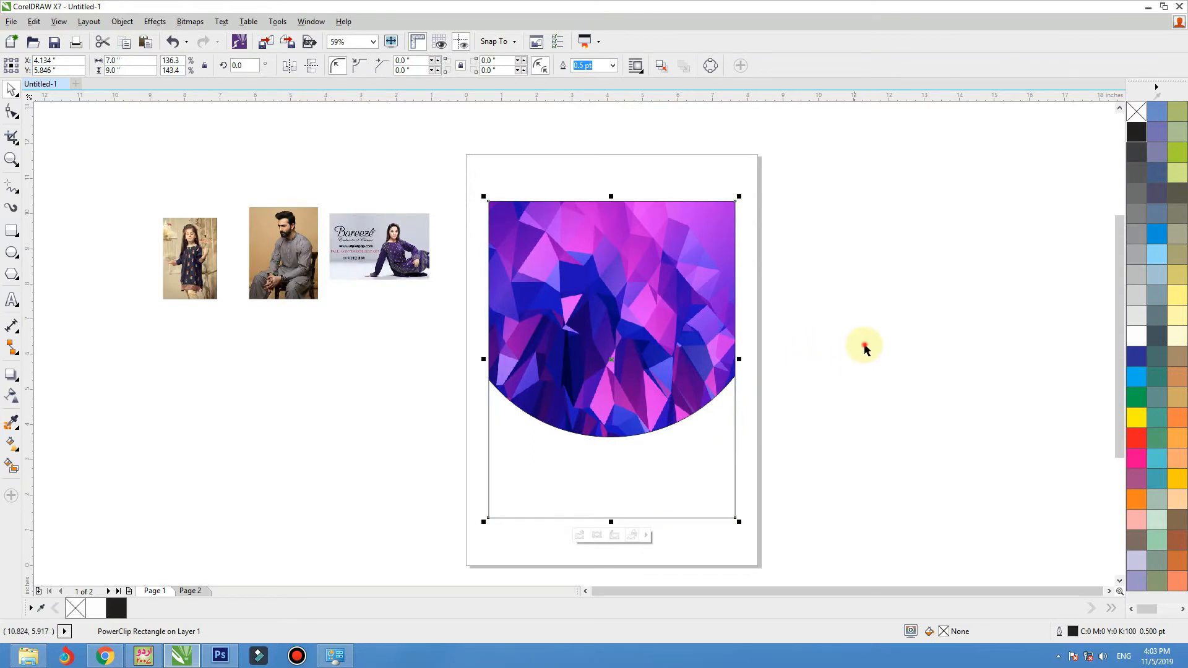
# Step: Remove the clipped circle's outline and shift the circle slightly upward inside the rectangle
pyautogui.click(638, 297)
pyautogui.keyDown('ctrl'); pyautogui.click(639, 299); pyautogui.keyUp('ctrl')
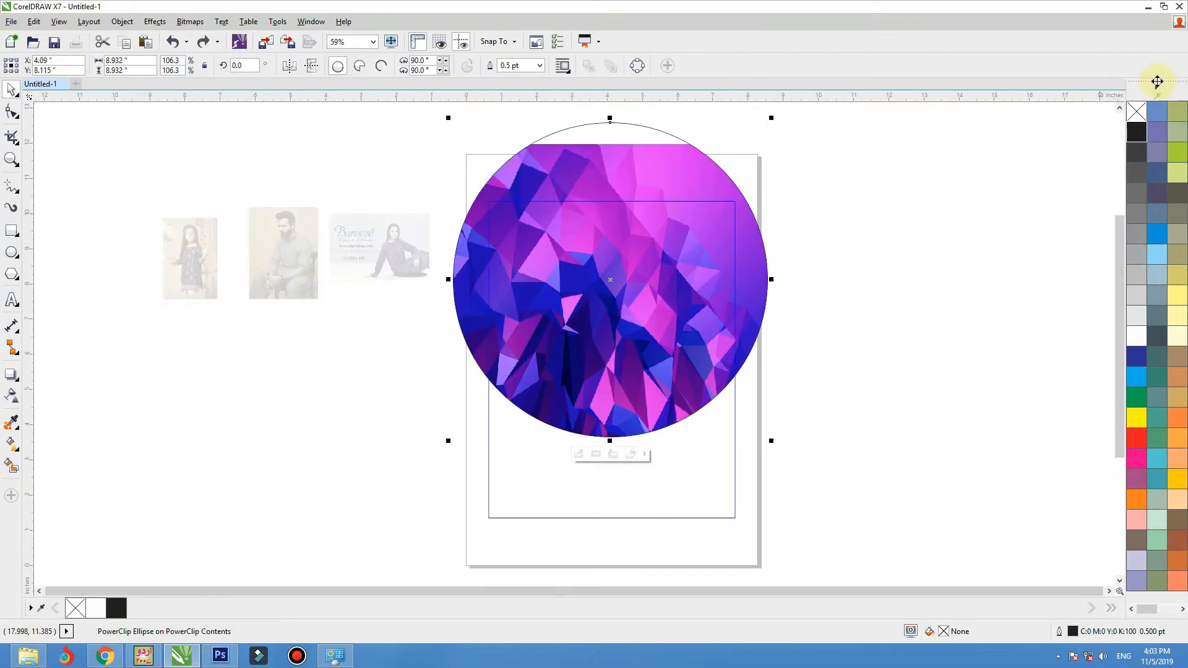
pyautogui.keyDown('ctrl'); pyautogui.click(941, 221); pyautogui.keyUp('ctrl')
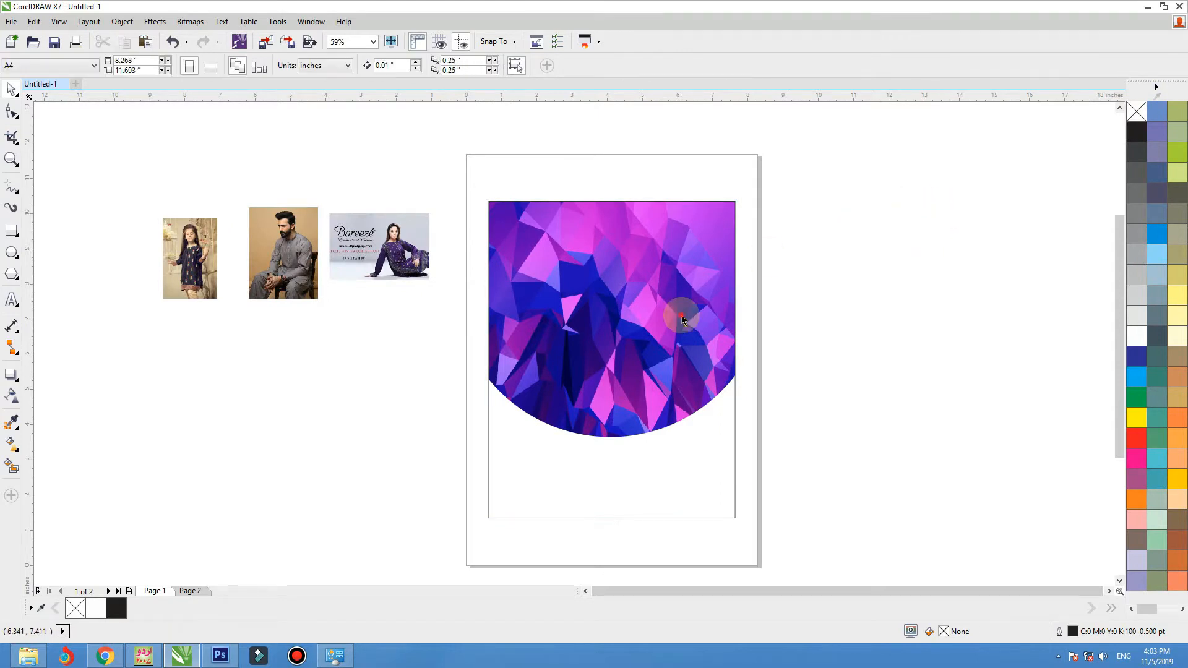
pyautogui.keyDown('ctrl'); pyautogui.click(651, 316); pyautogui.keyUp('ctrl')
pyautogui.moveTo(650, 315); pyautogui.dragTo(651, 314)
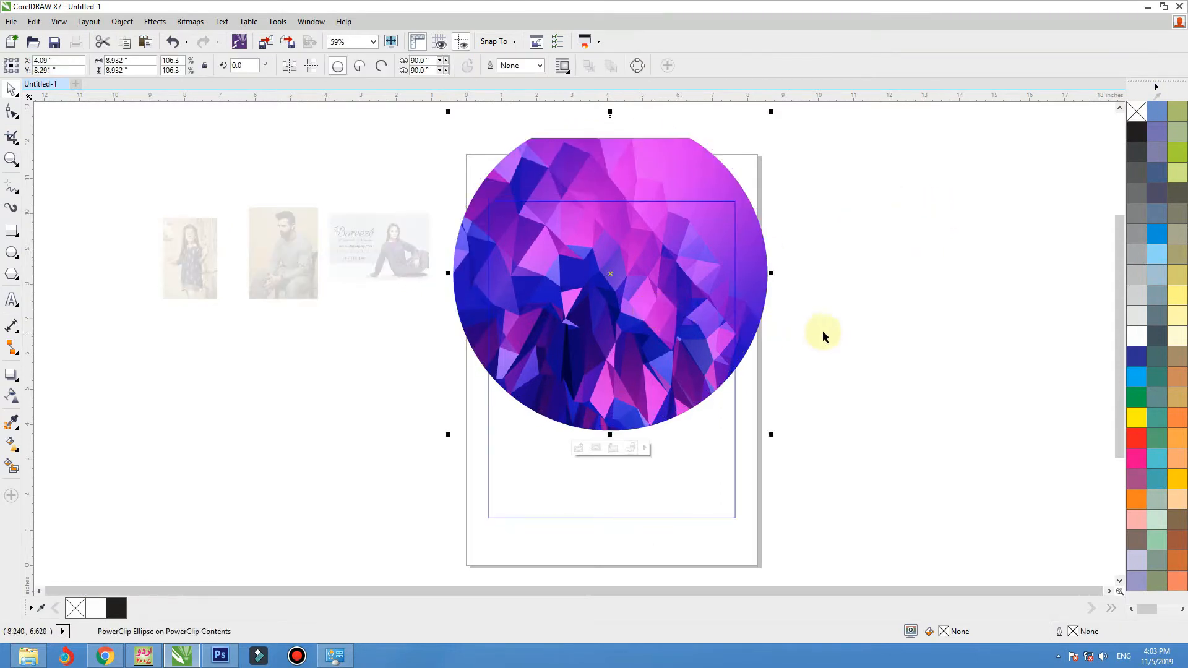
pyautogui.keyDown('ctrl'); pyautogui.click(862, 334); pyautogui.keyUp('ctrl')
# Step: Draw a circle about 2.1 inches in diameter overlapping the lower-left curve of the violet artwork
pyautogui.click(402, 259)
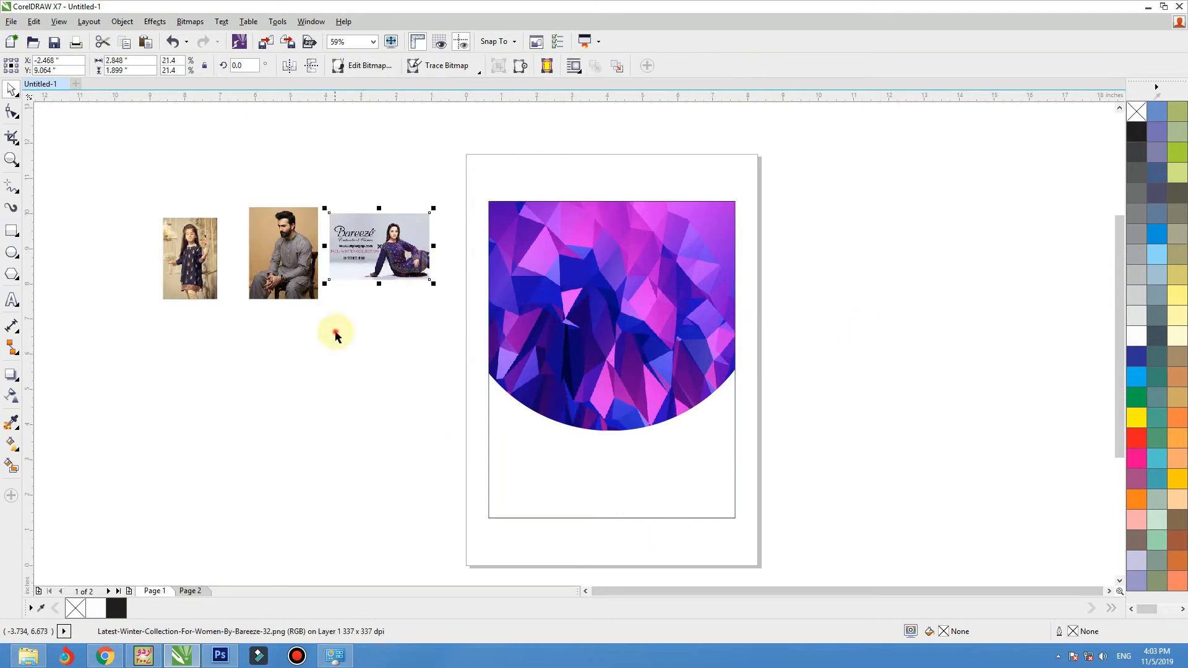
pyautogui.click(334, 334)
pyautogui.click(14, 254)
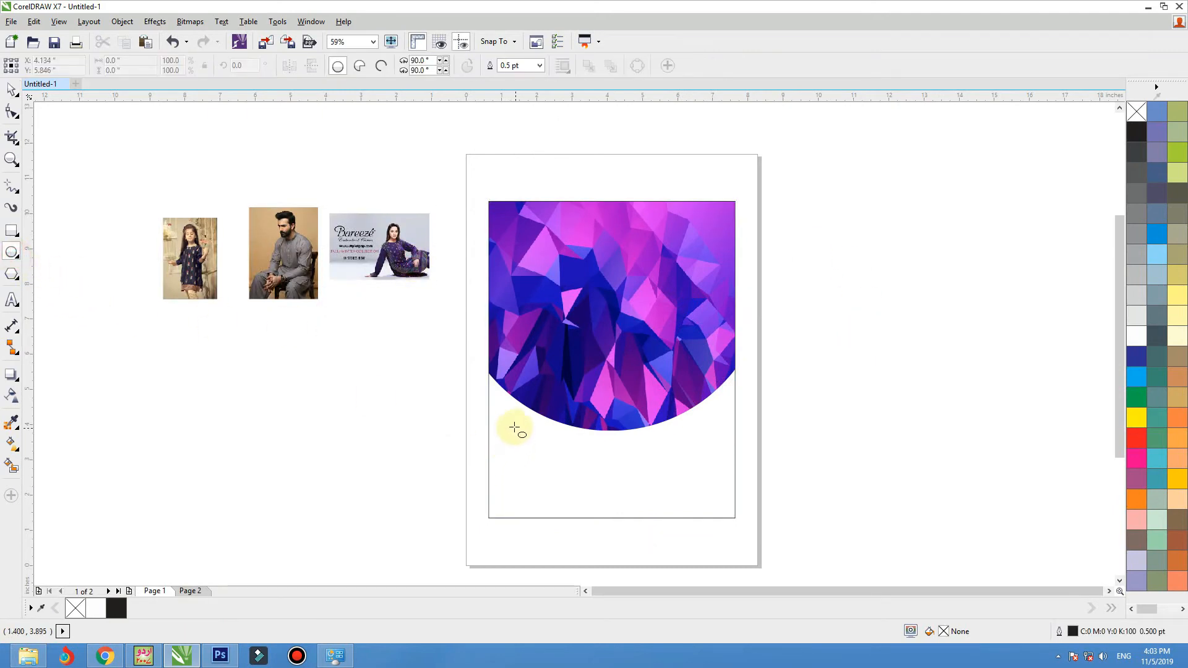
pyautogui.moveTo(502, 390); pyautogui.dragTo(581, 470)
pyautogui.press('space')
pyautogui.scroll(3, 542, 445)
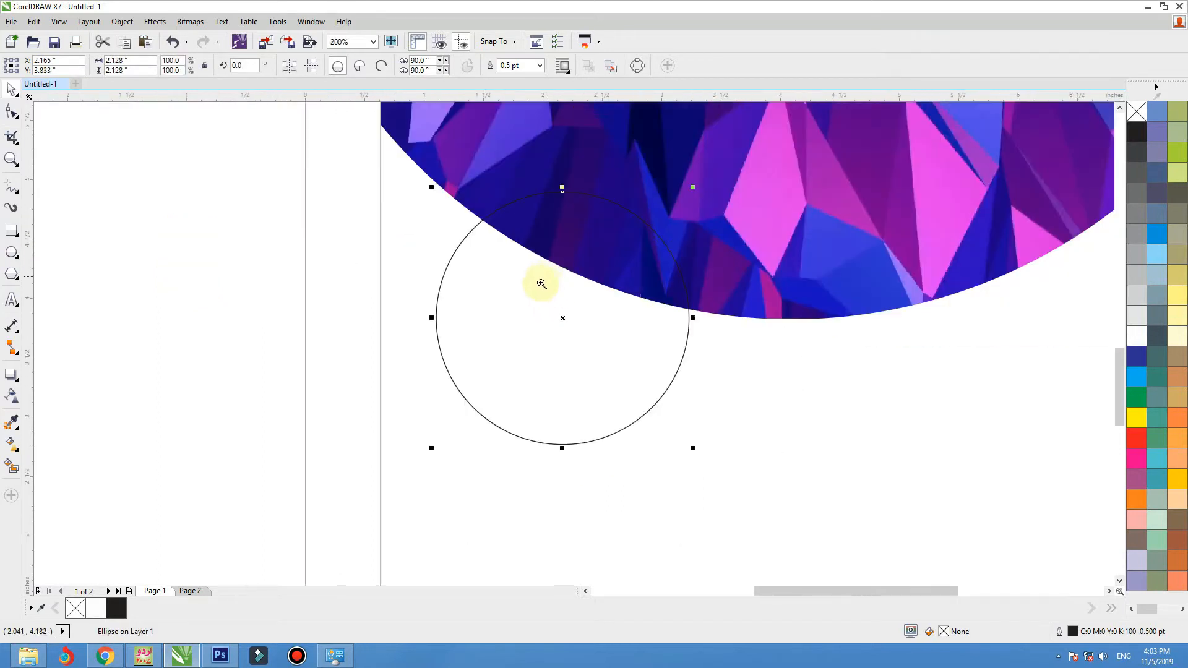
pyautogui.scroll(-2, 677, 268)
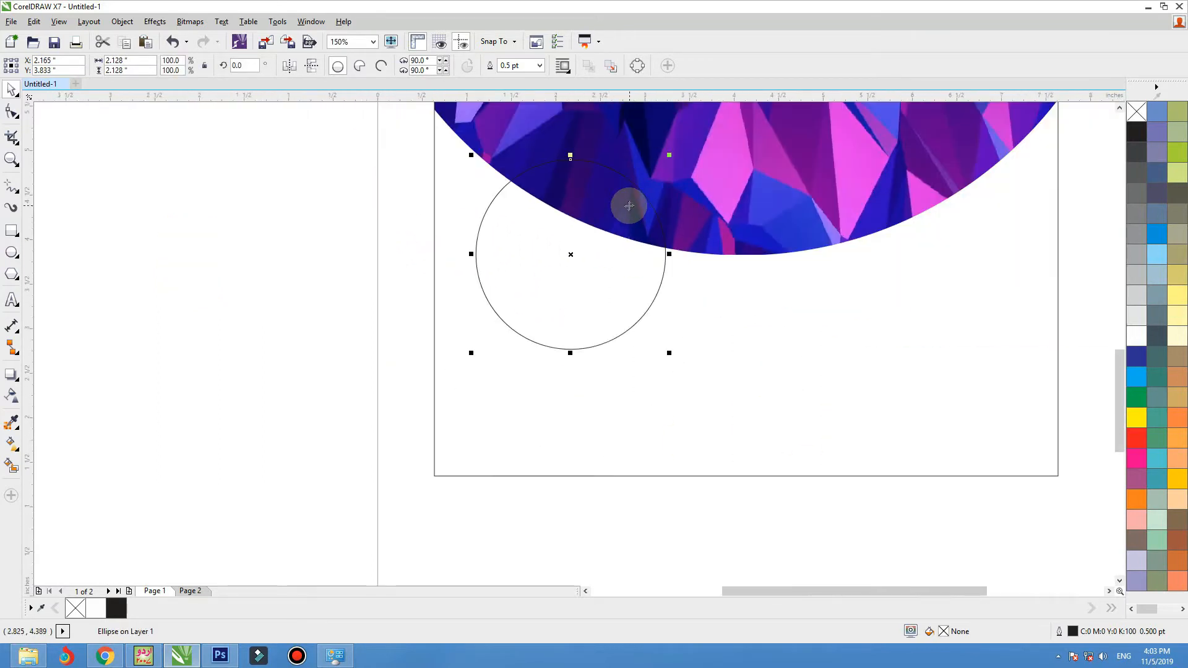
# Step: Give the small circle a 3 pt purple outline (C20 M80 Y0 K20) and a blue fill (C100 M100)
pyautogui.press('F12')
pyautogui.write('3')
pyautogui.press('Return')
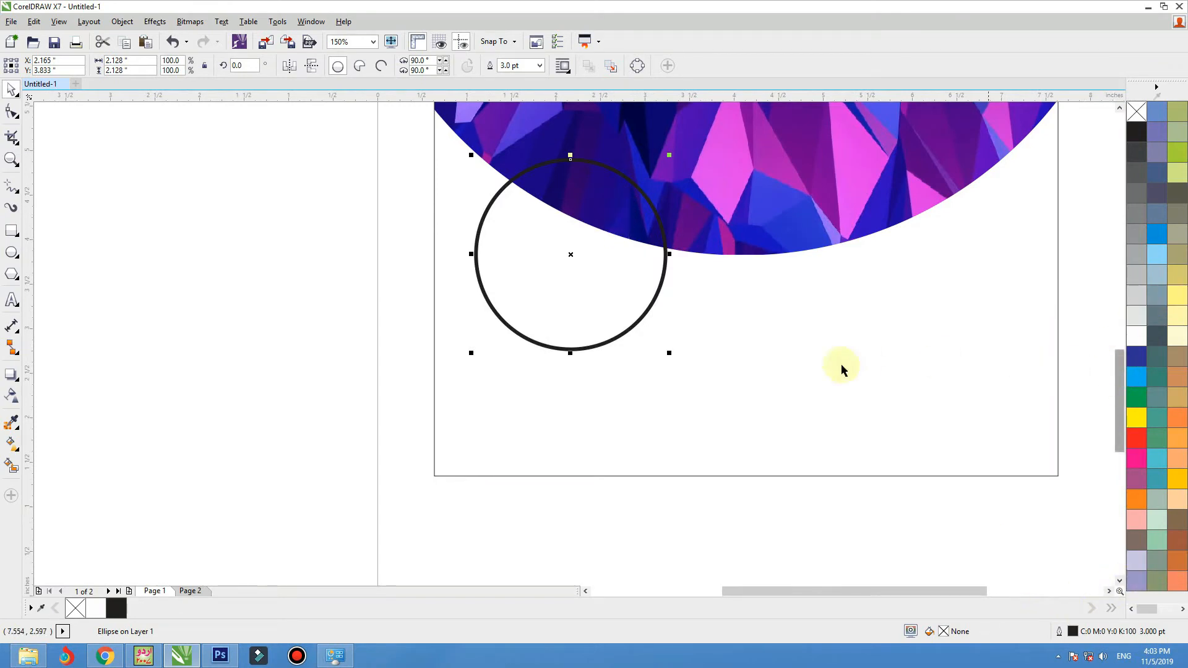
pyautogui.rightClick(1141, 481)
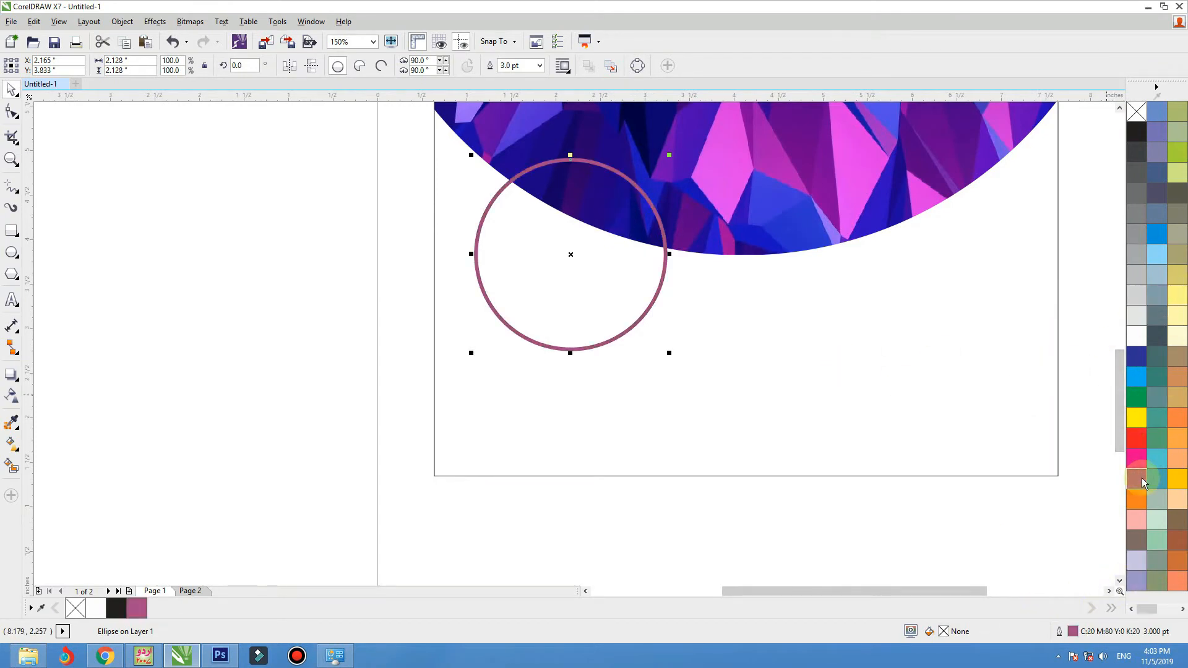
pyautogui.click(1139, 358)
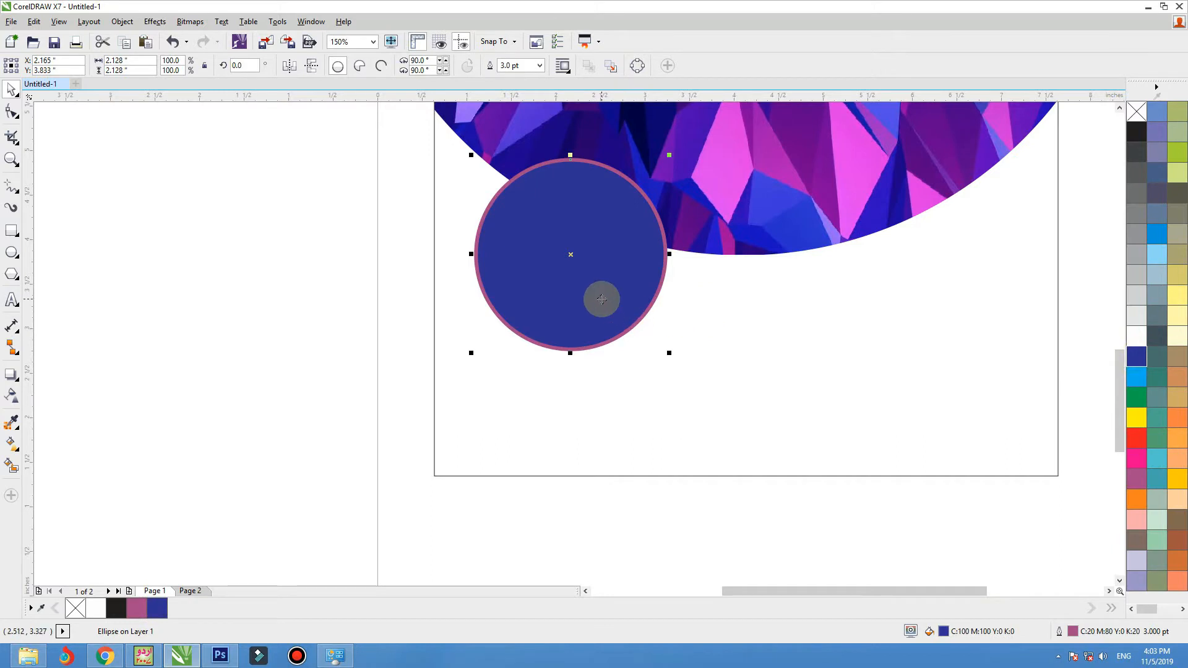
# Step: Set the blue circle's outline width to 8 pt
pyautogui.doubleClick(1059, 631)
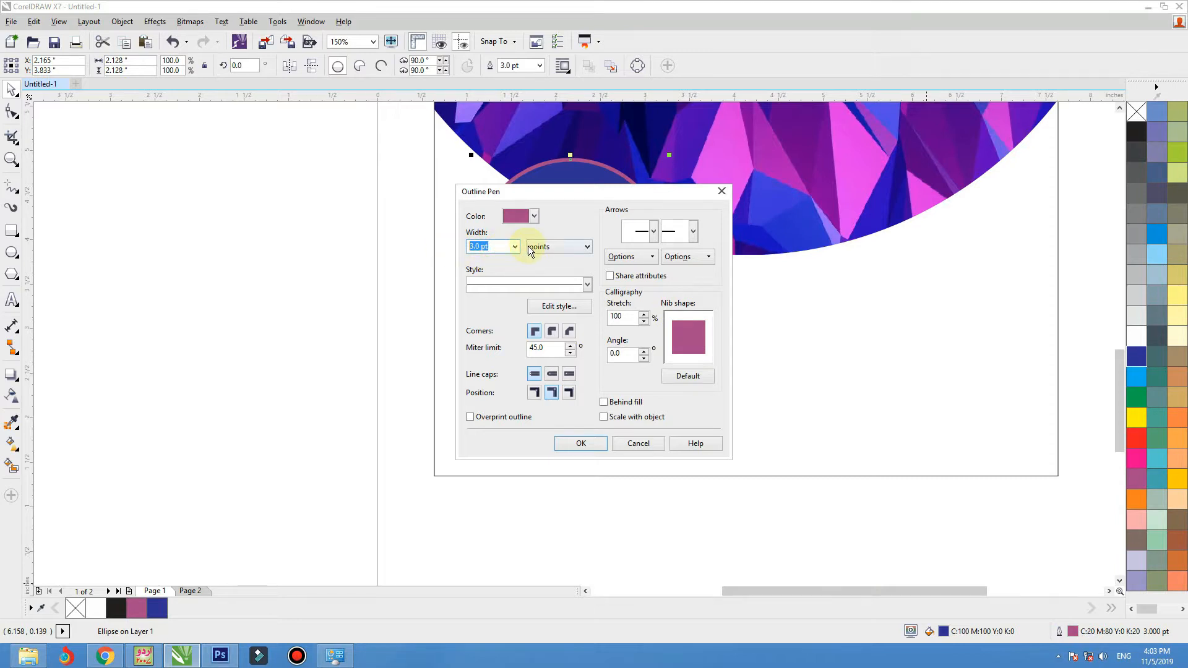
pyautogui.click(514, 246)
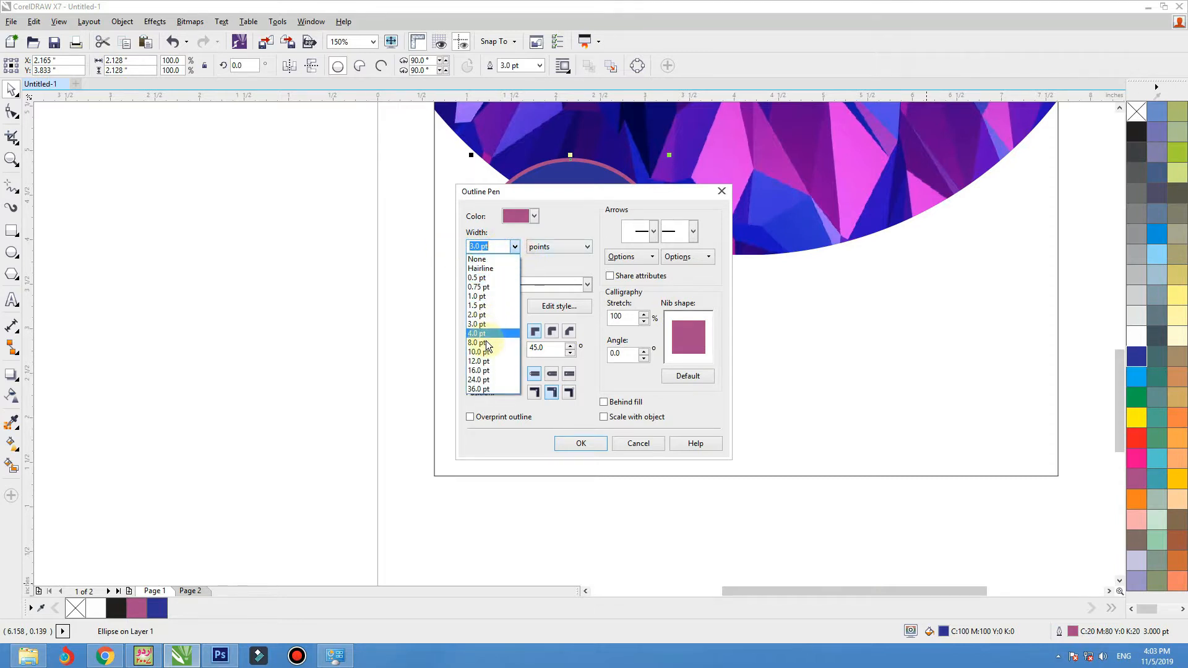
pyautogui.click(486, 343)
pyautogui.click(581, 442)
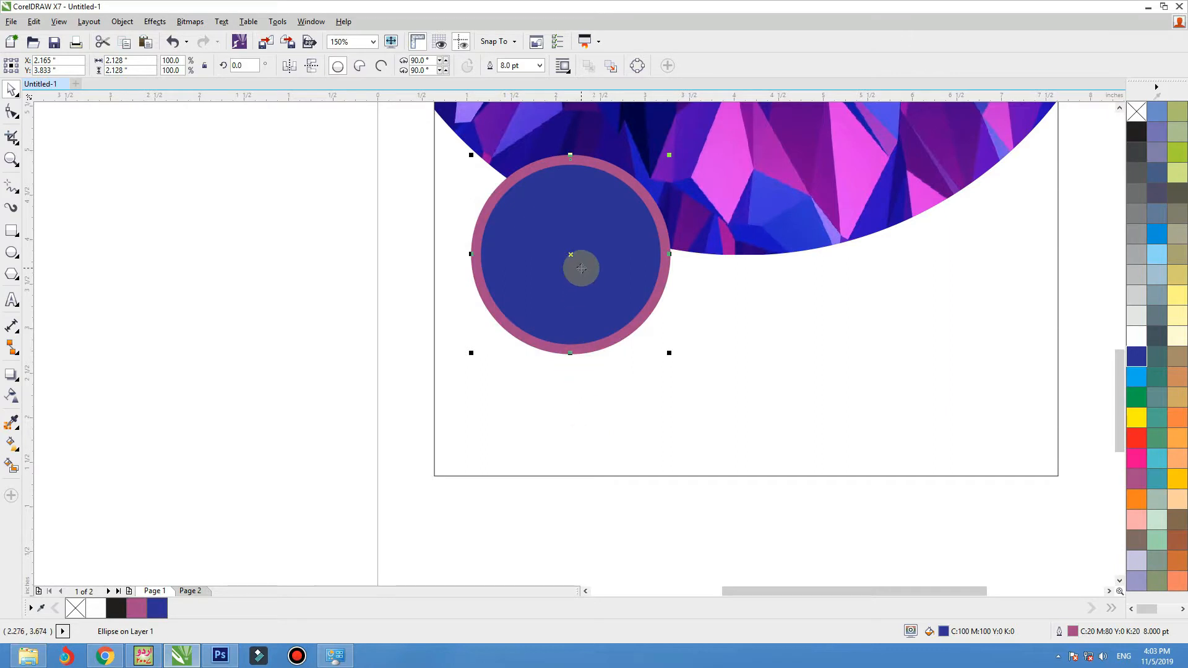
# Step: Set the blue circle's outline width to 6 pt and shift the circle slightly left
pyautogui.doubleClick(1057, 632)
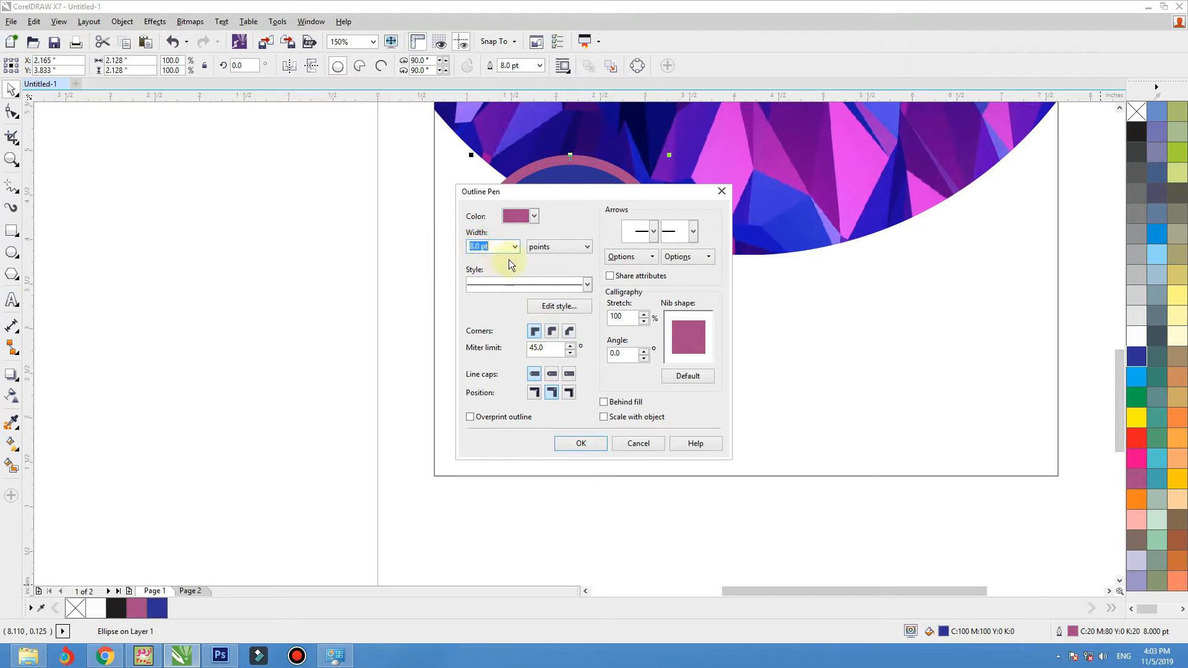
pyautogui.write('6')
pyautogui.click(580, 444)
pyautogui.moveTo(563, 292); pyautogui.dragTo(559, 296)
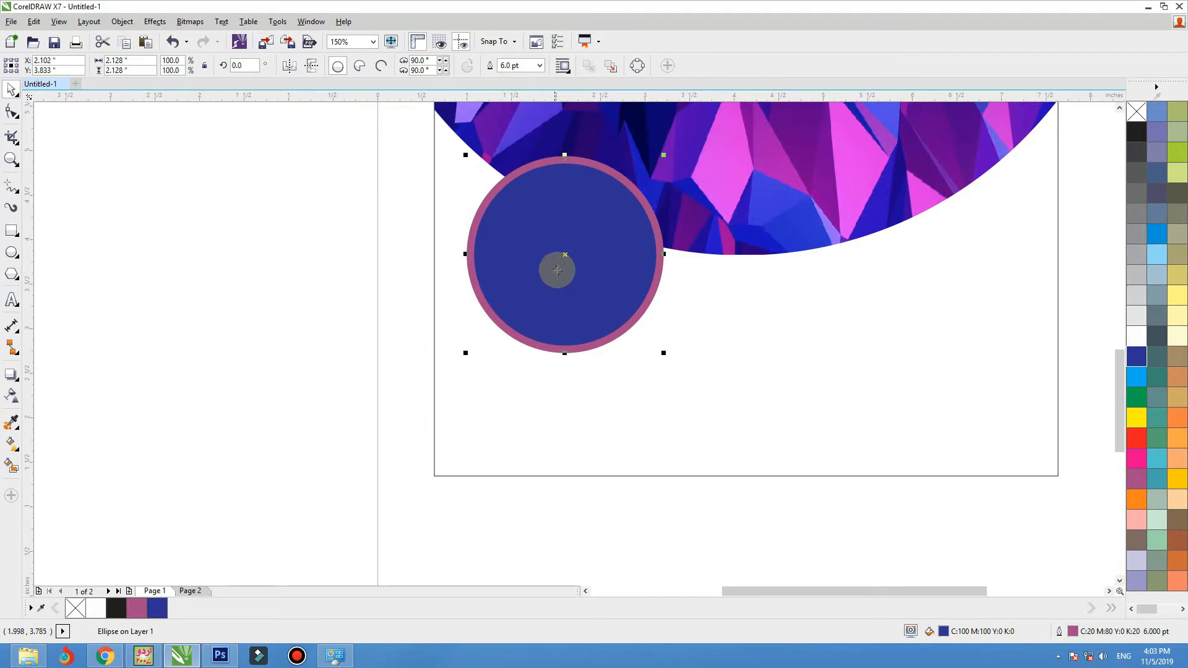
# Step: Duplicate the outlined circle twice horizontally to form an evenly spaced row of three
pyautogui.moveTo(576, 264); pyautogui.dragTo(787, 289)
pyautogui.rightClick(787, 289)
pyautogui.hotkey('ctrl', 'r')
# Step: Scale the three circles down together to about 1.77 inches in diameter each and shift the row slightly up and right
pyautogui.keyDown('shift'); pyautogui.click(801, 260); pyautogui.keyUp('shift')
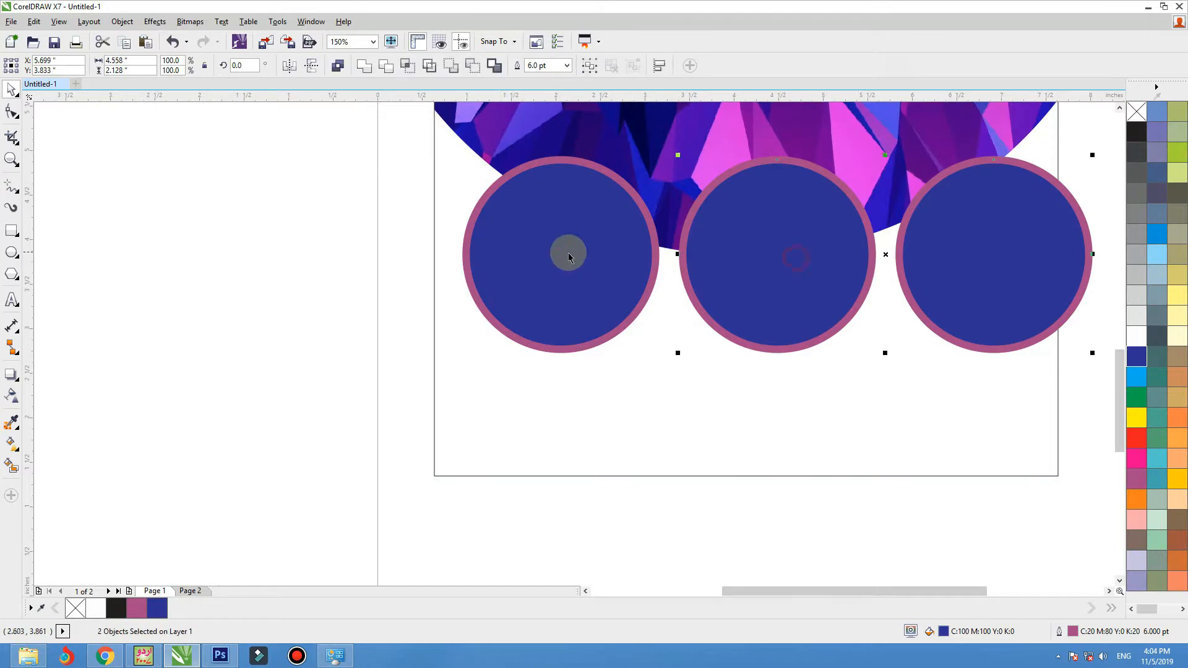
pyautogui.keyDown('shift'); pyautogui.click(565, 252); pyautogui.keyUp('shift')
pyautogui.moveTo(1091, 155); pyautogui.dragTo(986, 186)
pyautogui.moveTo(907, 260)
pyautogui.mouseDown()
pyautogui.moveTo(928, 258)
pyautogui.moveTo(923, 267)
pyautogui.moveTo(918, 248)
pyautogui.mouseUp()
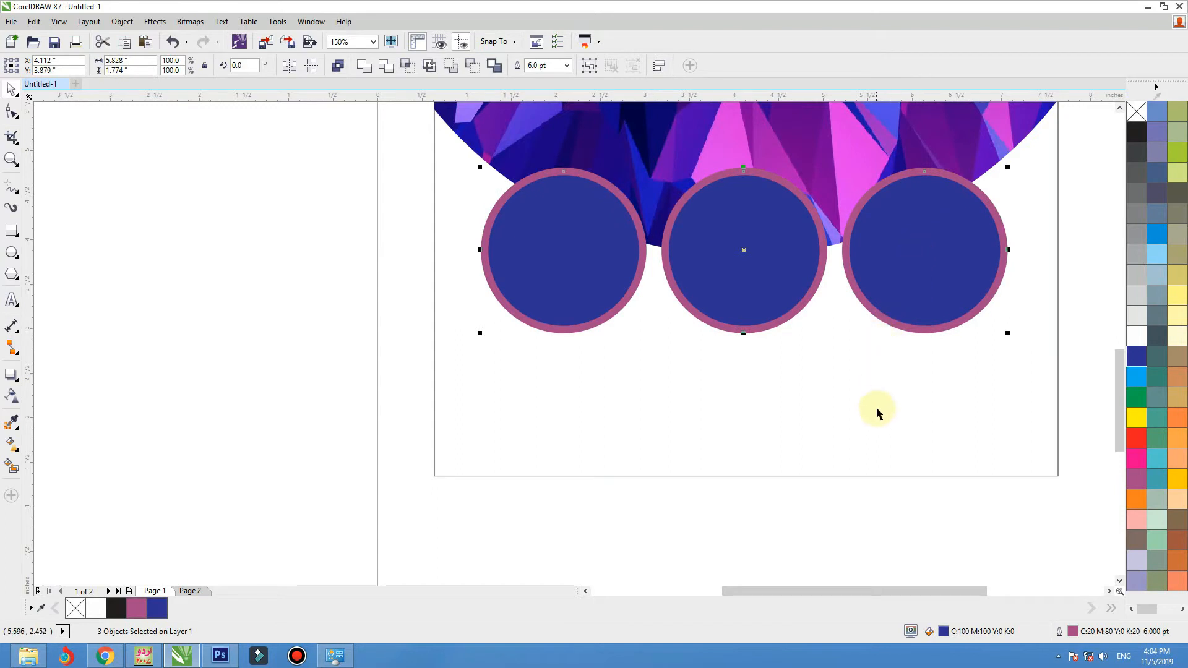
pyautogui.click(872, 439)
pyautogui.click(313, 356)
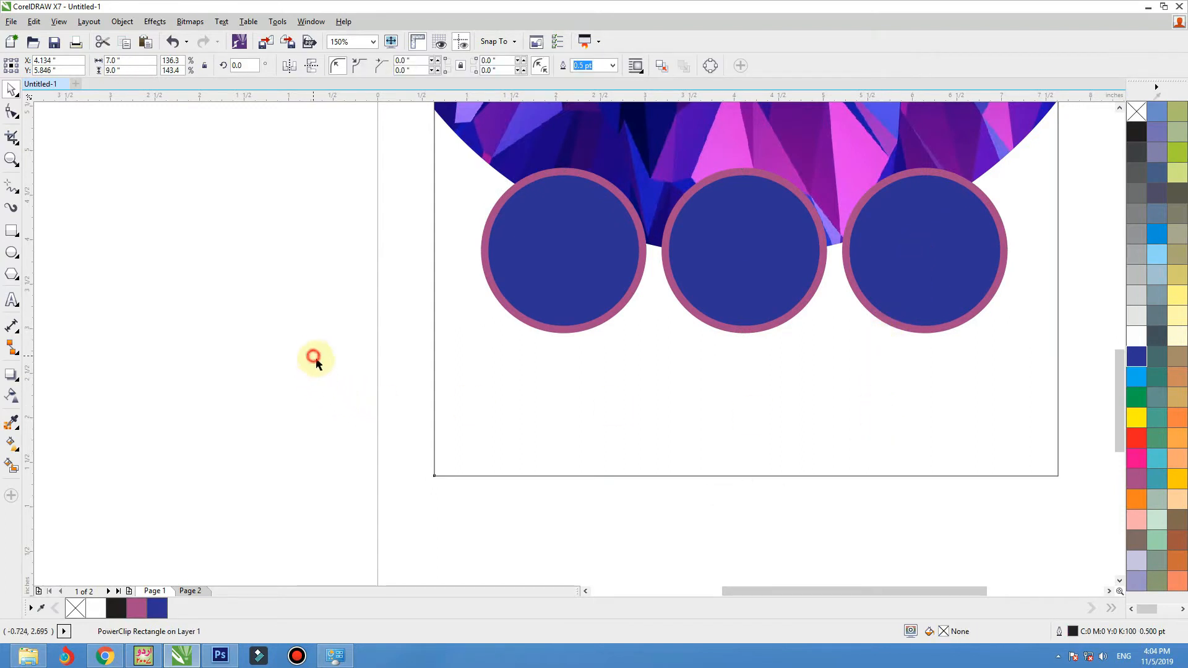
# Step: Make a copy of the left circle about 0.98 inch in diameter over its lower edge, centred horizontally on the original
pyautogui.click(586, 217)
pyautogui.moveTo(646, 166); pyautogui.dragTo(575, 238)
pyautogui.rightClick(576, 237)
pyautogui.moveTo(530, 277); pyautogui.dragTo(561, 314)
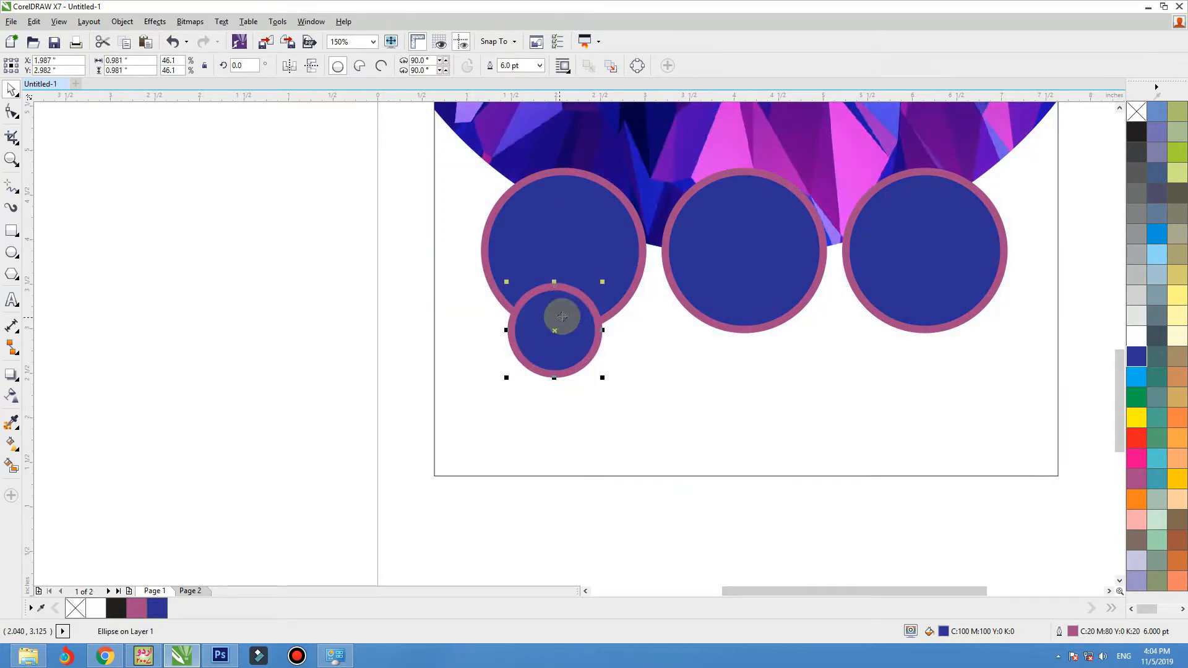
pyautogui.keyDown('shift'); pyautogui.click(567, 256); pyautogui.keyUp('shift')
pyautogui.press('c')
pyautogui.click(284, 247)
# Step: Scale the small blue circle down to about 0.84 inch in diameter and remove its outline
pyautogui.click(561, 339)
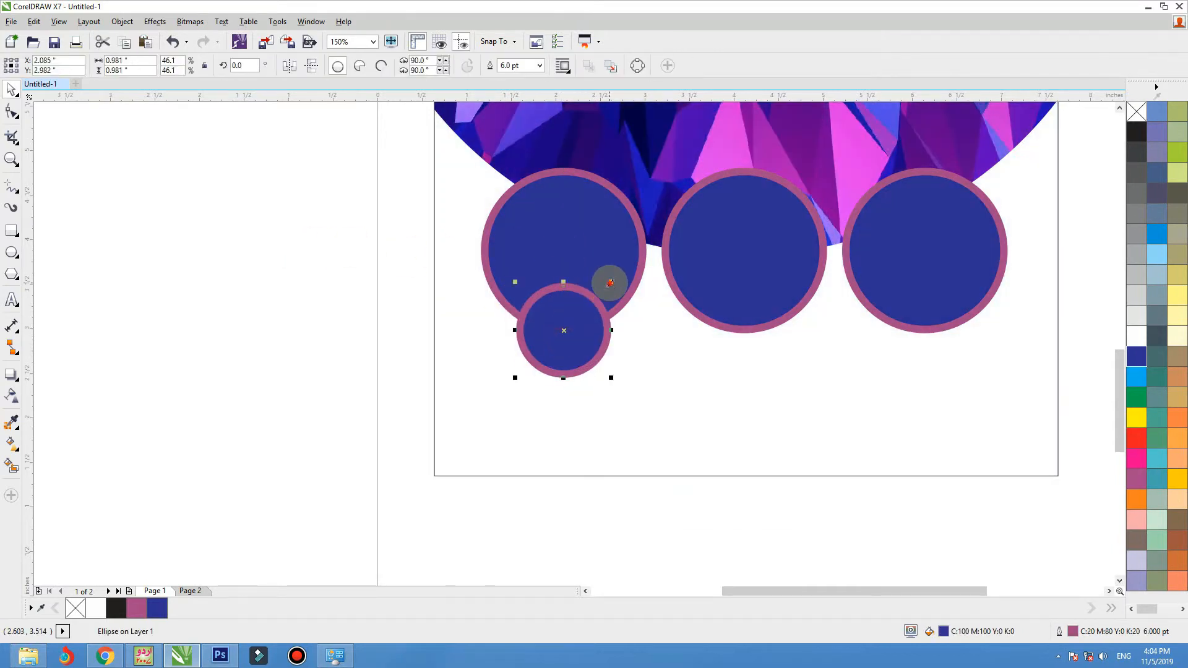
pyautogui.moveTo(609, 283); pyautogui.dragTo(603, 287)
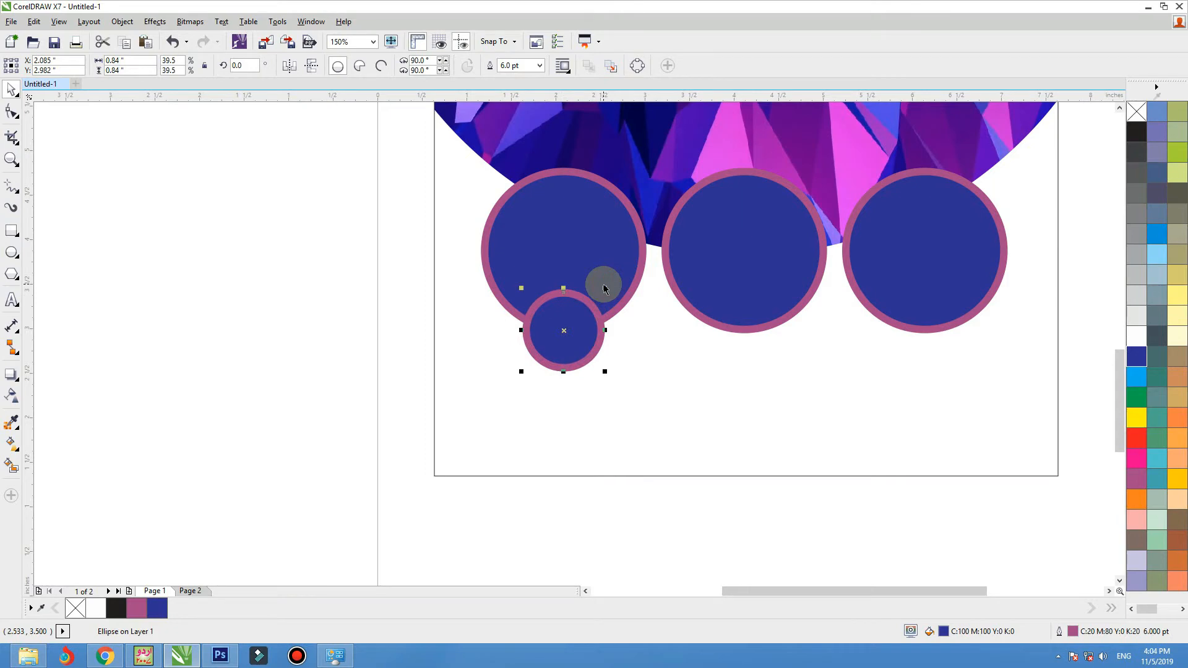
pyautogui.rightClick(1139, 112)
# Step: Copy the low-poly artwork circle from inside the flyer rectangle's PowerClip and paste it outside the frame
pyautogui.scroll(-1, 681, 517)
pyautogui.doubleClick(808, 214)
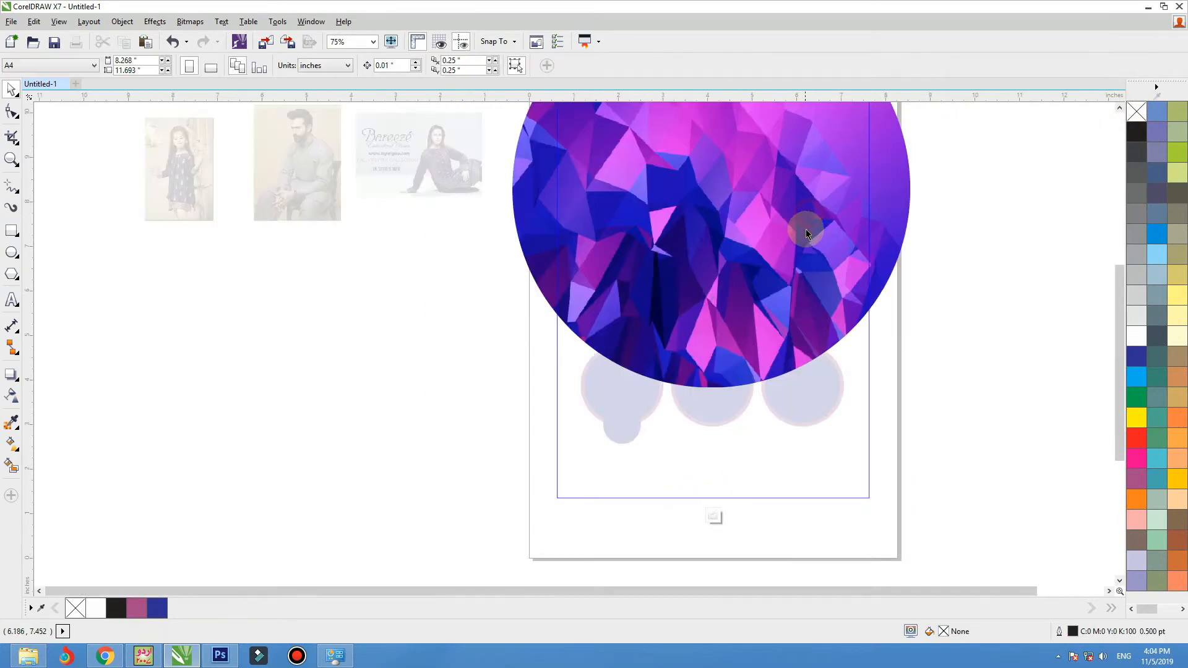
pyautogui.click(806, 230)
pyautogui.hotkey('ctrl', 'c')
pyautogui.keyDown('ctrl'); pyautogui.click(938, 246); pyautogui.keyUp('ctrl')
pyautogui.hotkey('ctrl', 'v')
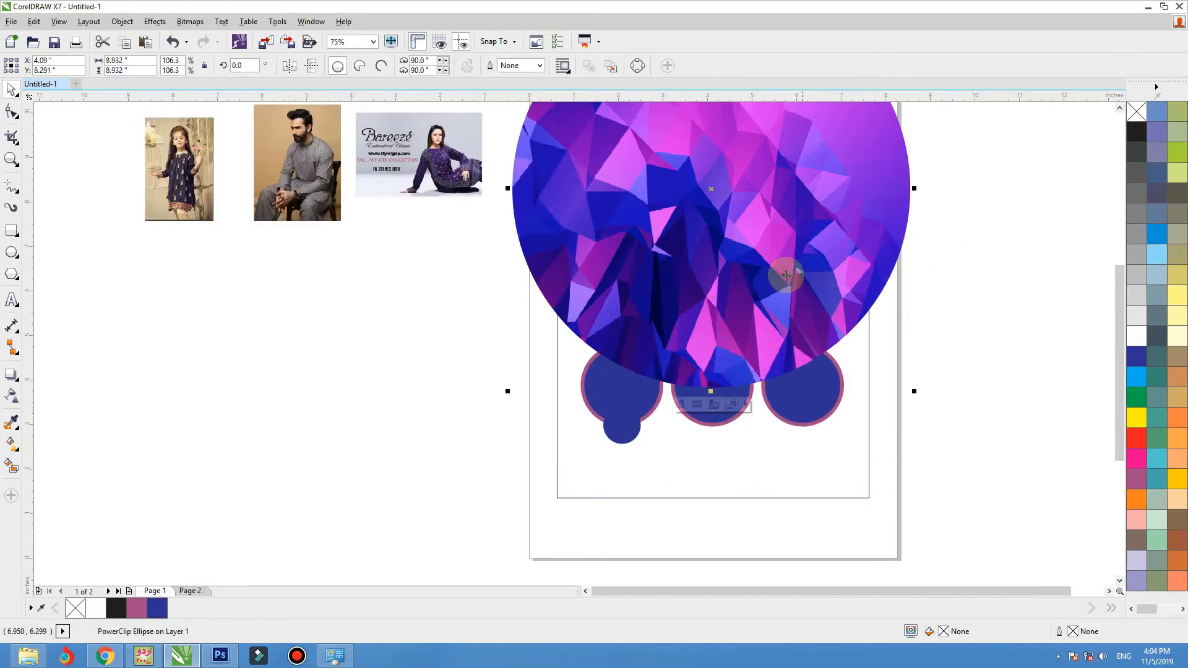
# Step: Move the pasted artwork circle beside the flyer, scale it down to a small circle and adjust its clipped image
pyautogui.moveTo(785, 274); pyautogui.dragTo(466, 369)
pyautogui.moveTo(589, 193); pyautogui.dragTo(334, 405)
pyautogui.moveTo(305, 444); pyautogui.dragTo(508, 291)
pyautogui.keyDown('ctrl'); pyautogui.click(408, 360); pyautogui.keyUp('ctrl')
pyautogui.moveTo(465, 353); pyautogui.dragTo(470, 373)
pyautogui.keyDown('ctrl'); pyautogui.click(474, 273); pyautogui.keyUp('ctrl')
pyautogui.moveTo(489, 326); pyautogui.dragTo(545, 430)
# Step: Replace the small blue circle with the small artwork circle, centring it horizontally over the left circle's lower edge
pyautogui.press('F2')
pyautogui.moveTo(489, 370); pyautogui.dragTo(825, 512)
pyautogui.click(467, 294)
pyautogui.press('Delete')
pyautogui.moveTo(217, 314); pyautogui.dragTo(497, 231)
pyautogui.moveTo(443, 308); pyautogui.dragTo(502, 296)
pyautogui.keyDown('shift'); pyautogui.click(469, 224); pyautogui.keyUp('shift')
pyautogui.press('c')
pyautogui.click(171, 269)
# Step: Duplicate the small artwork circle onto the middle circle's lower edge and centre it horizontally there
pyautogui.rightClick(502, 297)
pyautogui.keyDown('shift'); pyautogui.click(724, 225); pyautogui.keyUp('shift')
pyautogui.press('c')
pyautogui.click(144, 261)
pyautogui.scroll(-1, 364, 311)
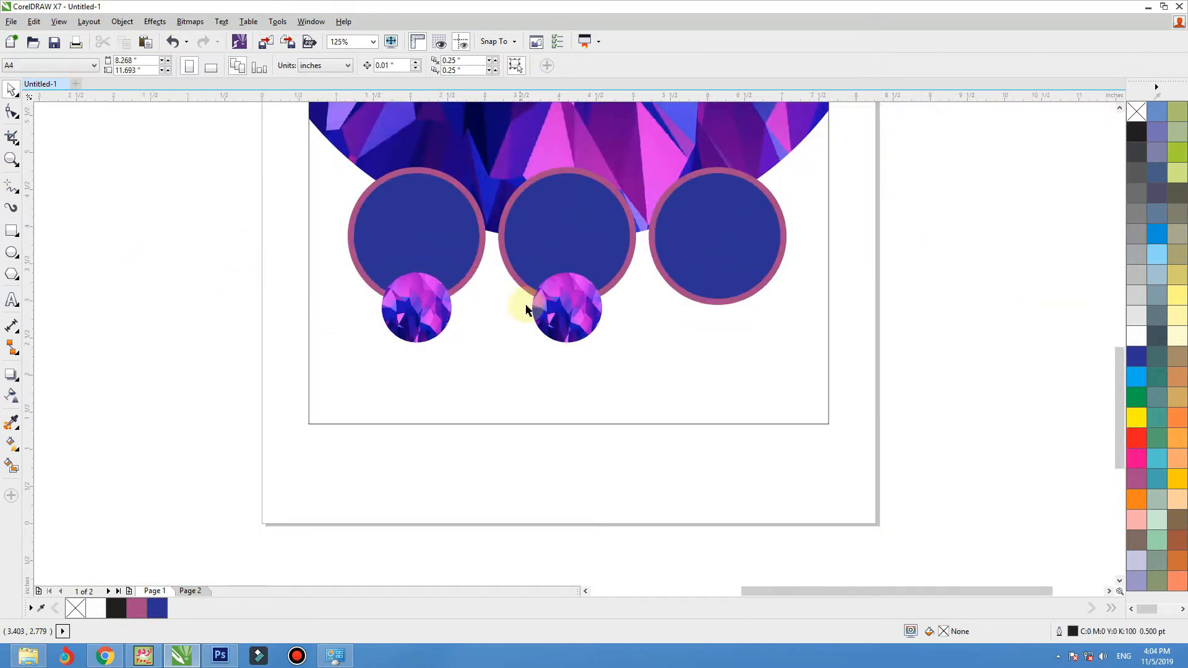
# Step: Duplicate the small artwork circle onto the right circle's lower edge and centre it horizontally on that circle
pyautogui.moveTo(576, 308); pyautogui.dragTo(589, 307)
pyautogui.rightClick(589, 308)
pyautogui.keyDown('shift'); pyautogui.click(691, 262); pyautogui.keyUp('shift')
pyautogui.press('c')
pyautogui.click(904, 268)
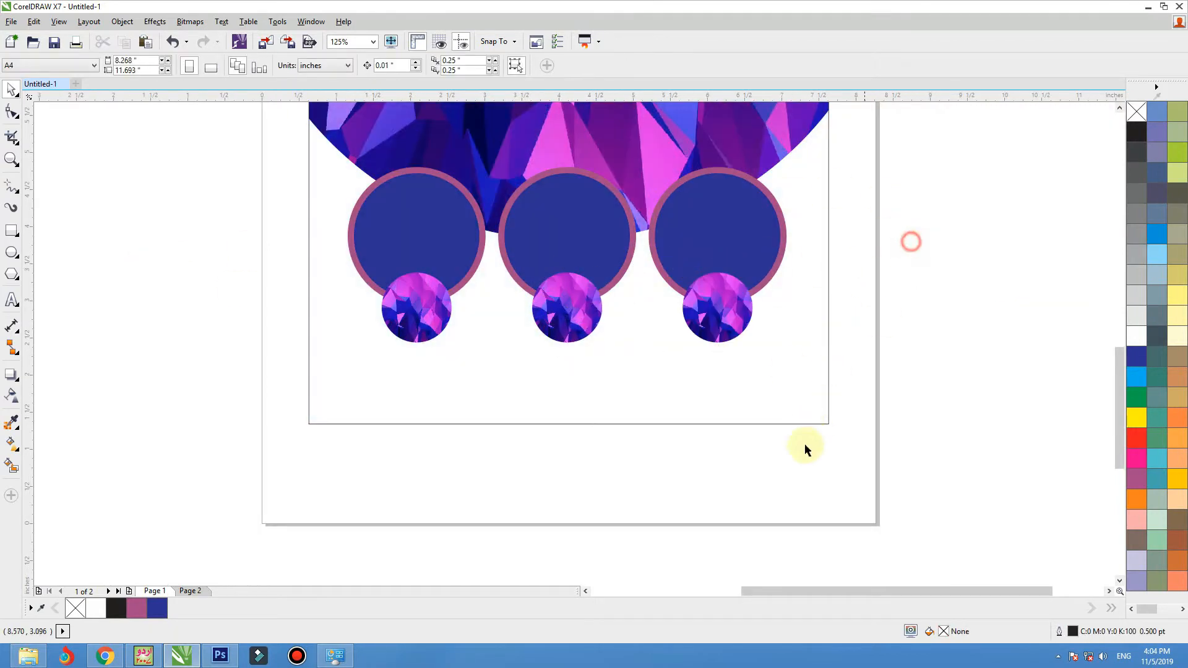
# Step: Add a one-step inside contour to the flyer rectangle with an offset of about 0.3 inch
pyautogui.scroll(-3, 804, 443)
pyautogui.scroll(1, 683, 314)
pyautogui.click(683, 315)
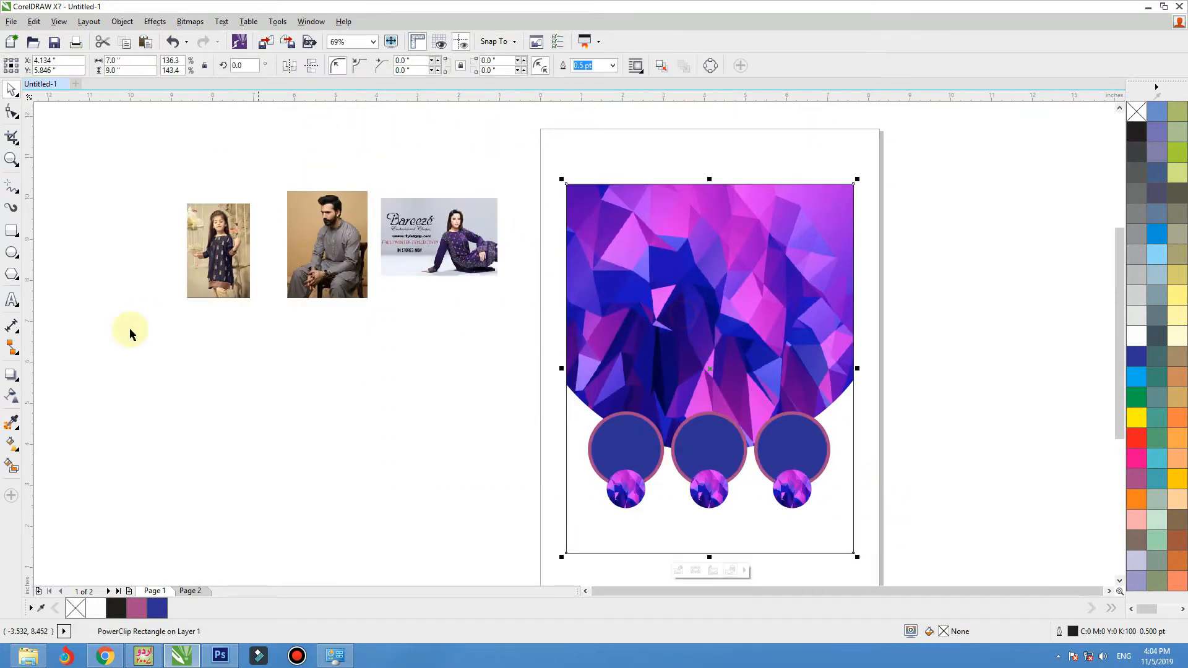
pyautogui.click(18, 382)
pyautogui.click(51, 396)
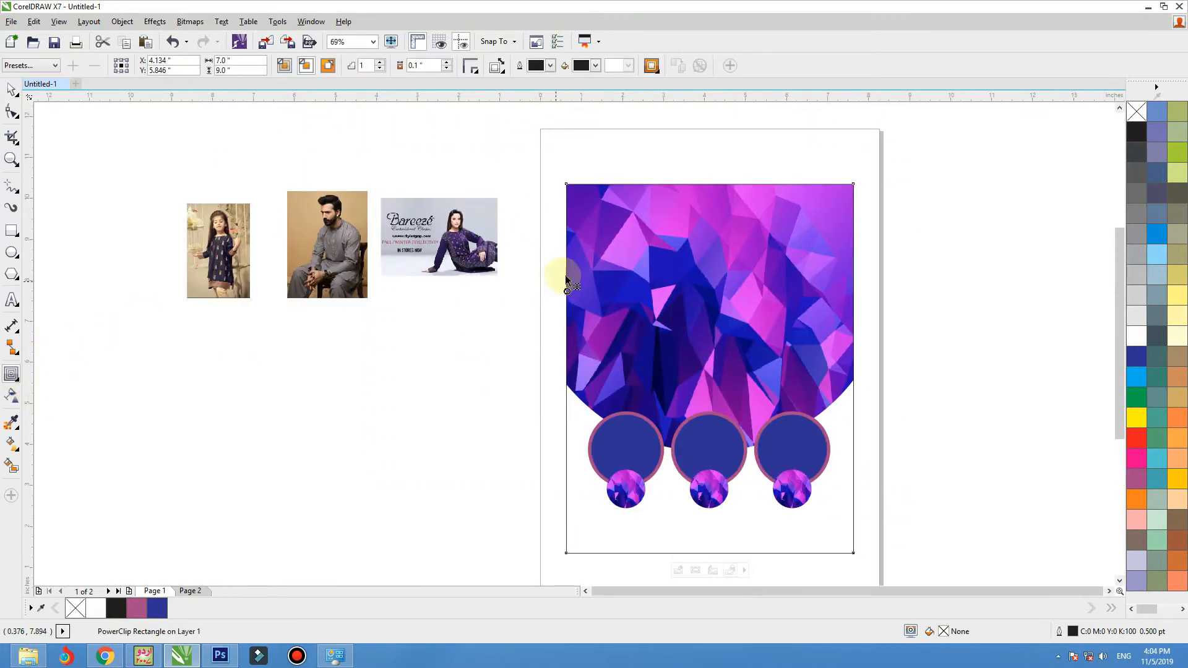
pyautogui.moveTo(565, 266); pyautogui.dragTo(578, 279)
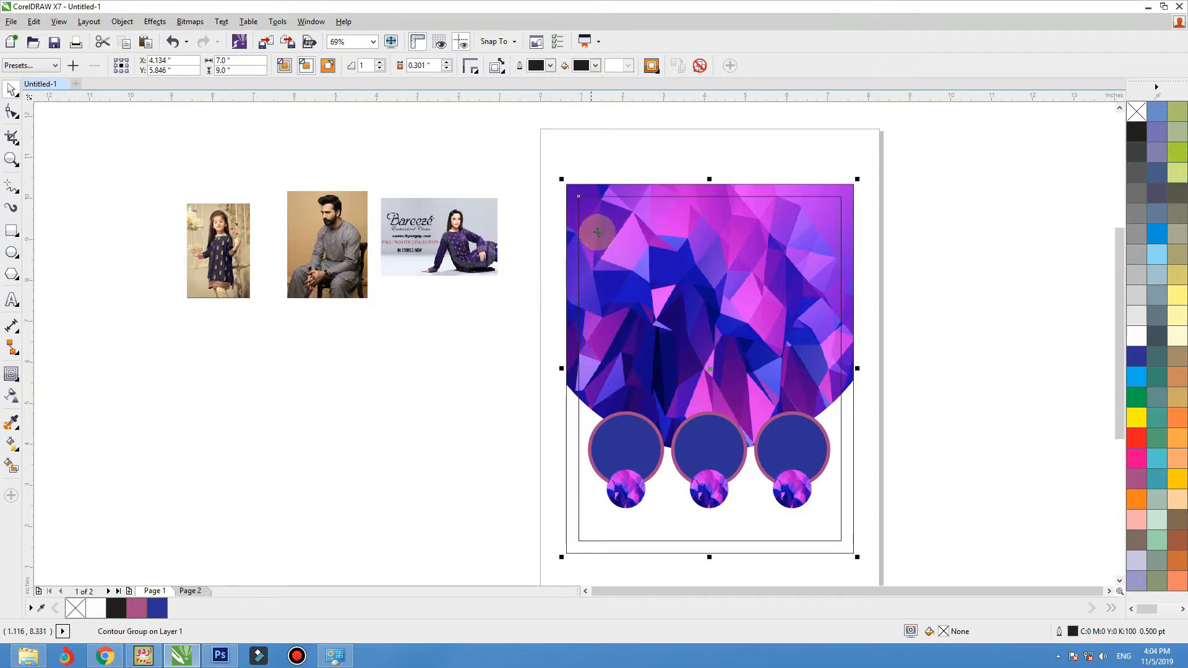
# Step: Break the flyer rectangle's contour group apart into separate objects
pyautogui.rightClick(613, 190)
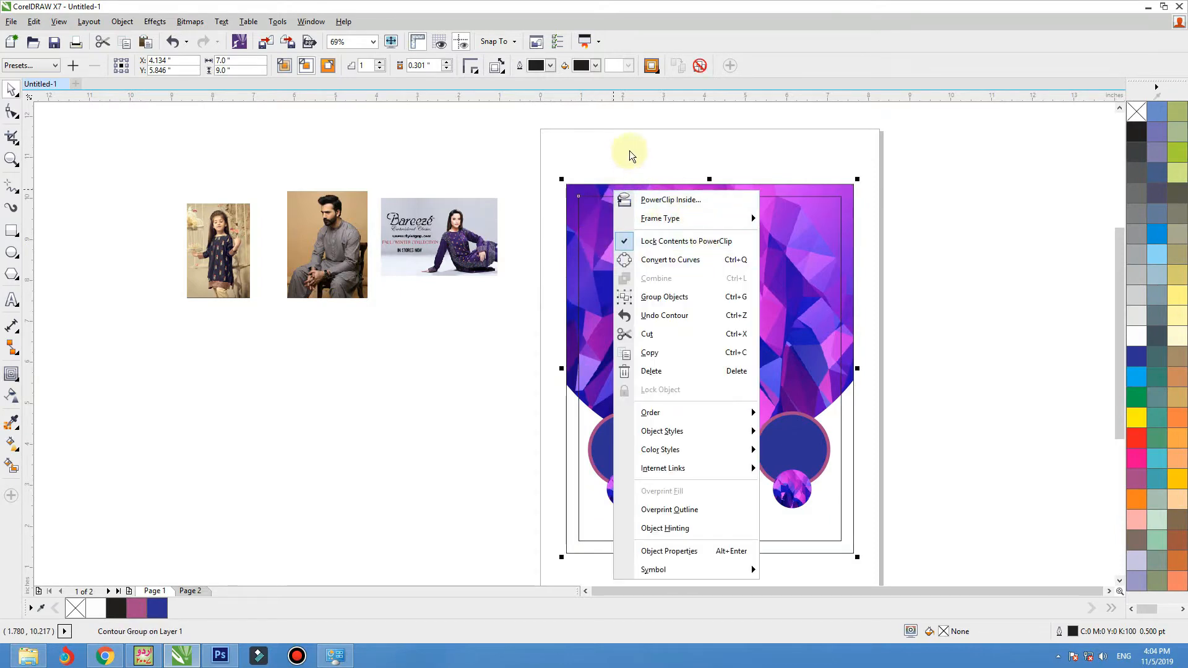
pyautogui.click(122, 22)
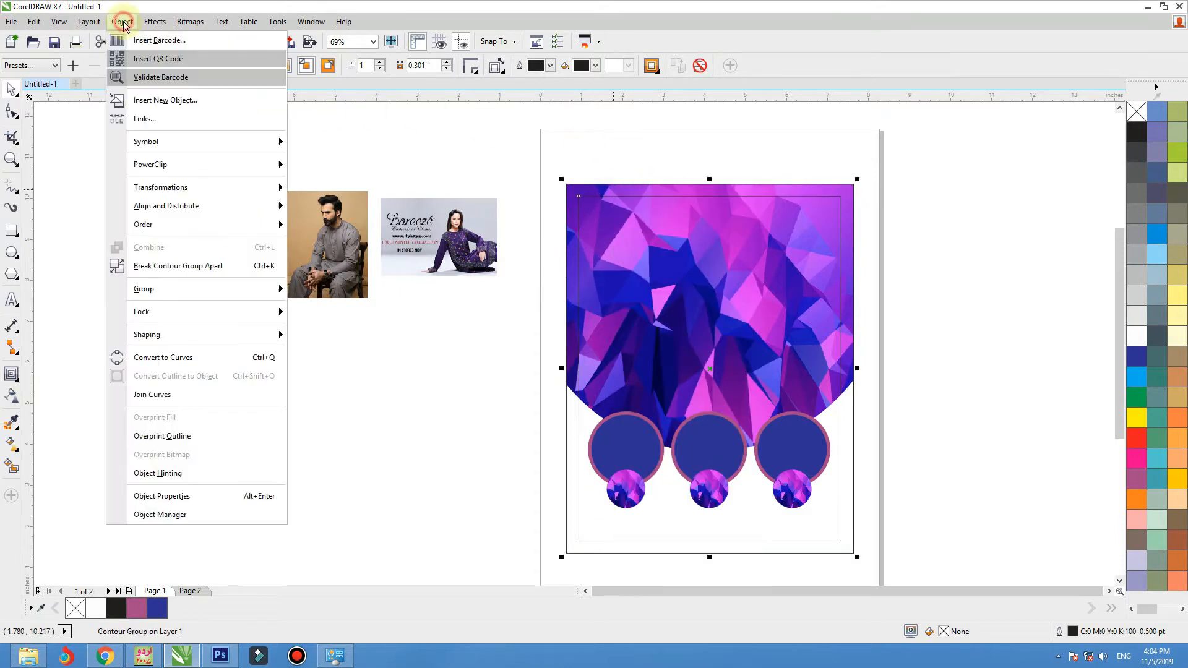
pyautogui.click(247, 266)
pyautogui.click(659, 159)
# Step: PowerClip the photo of the woman in the purple dress inside the right circle
pyautogui.click(457, 223)
pyautogui.rightClick(469, 217)
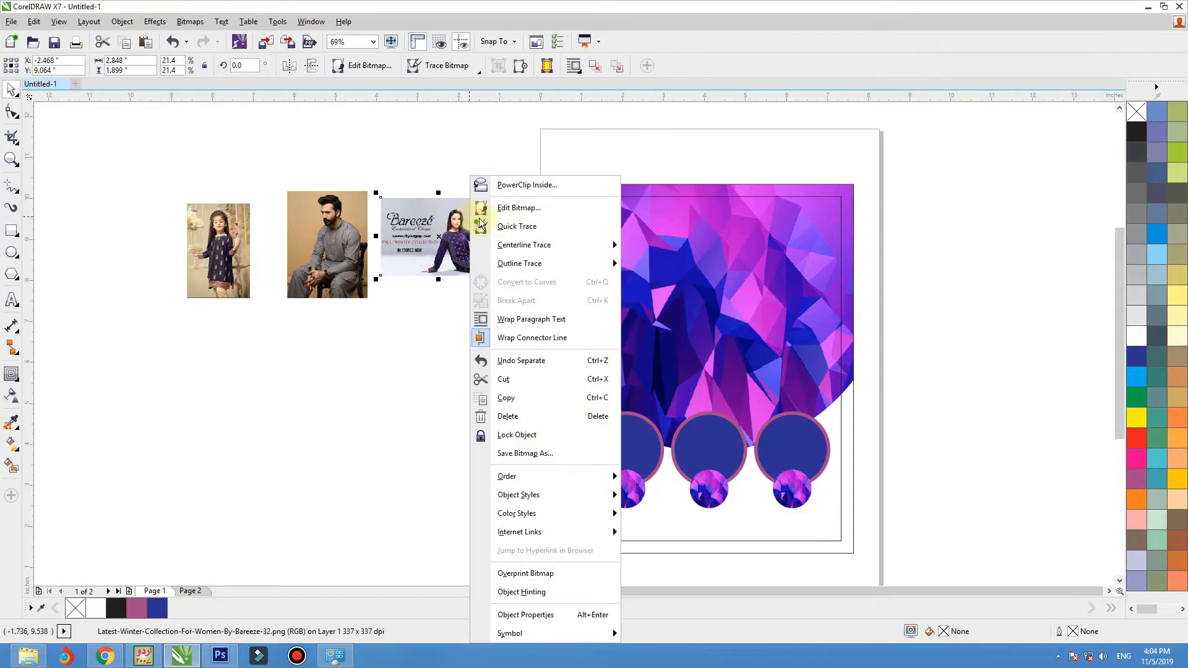
pyautogui.click(524, 186)
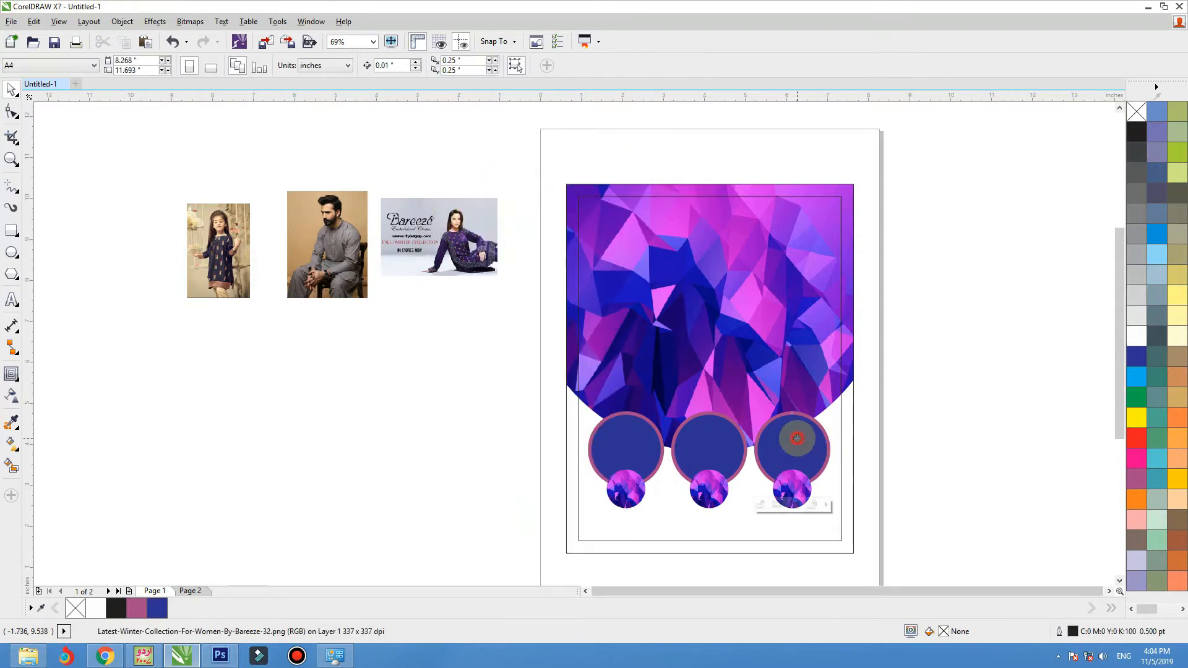
pyautogui.click(794, 447)
# Step: PowerClip the photo of the seated man inside the left circle
pyautogui.click(337, 197)
pyautogui.rightClick(341, 180)
pyautogui.click(371, 184)
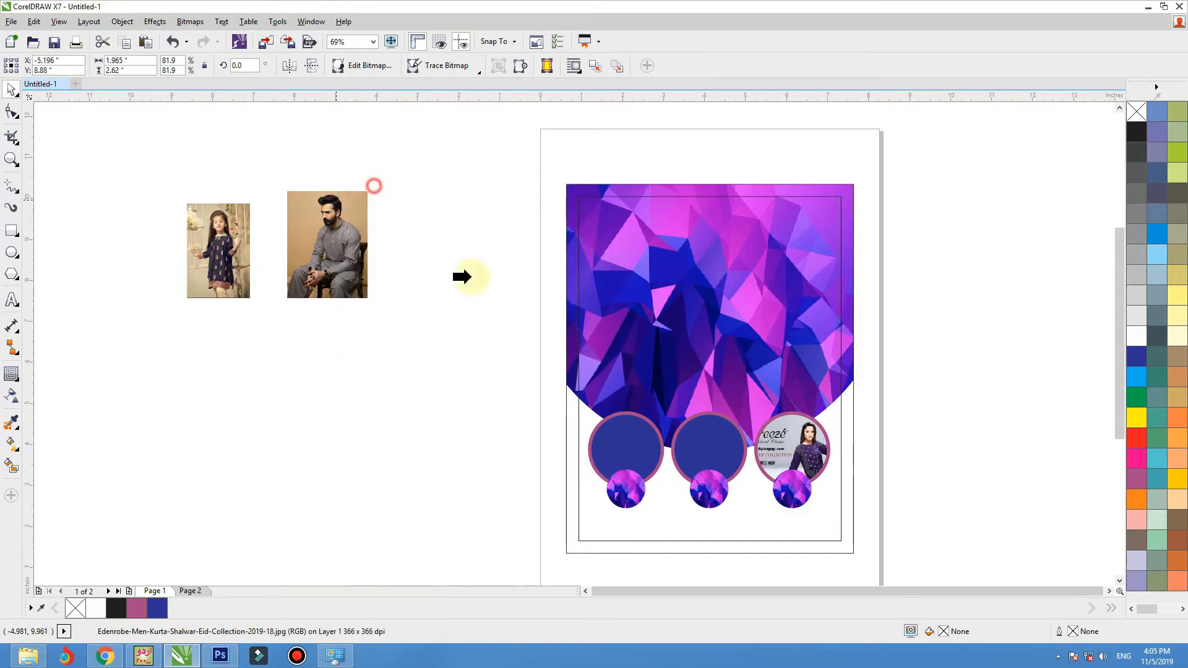
pyautogui.click(621, 447)
# Step: PowerClip the photo of the girl inside the middle circle
pyautogui.click(235, 250)
pyautogui.rightClick(238, 251)
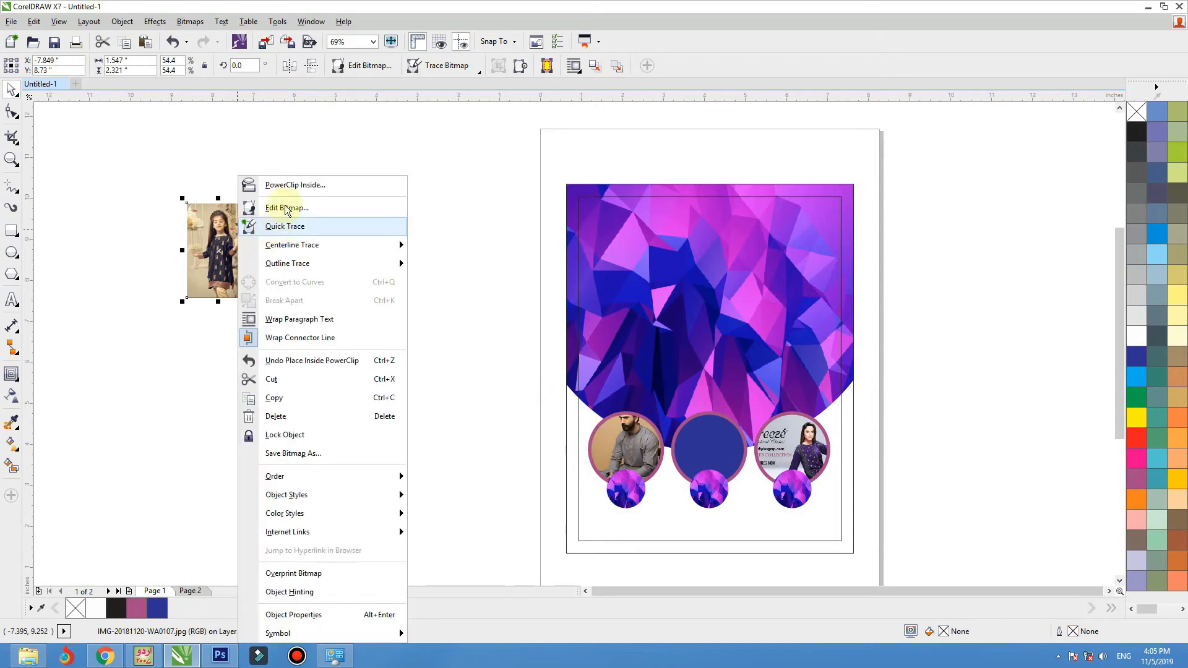
pyautogui.click(291, 185)
pyautogui.click(708, 449)
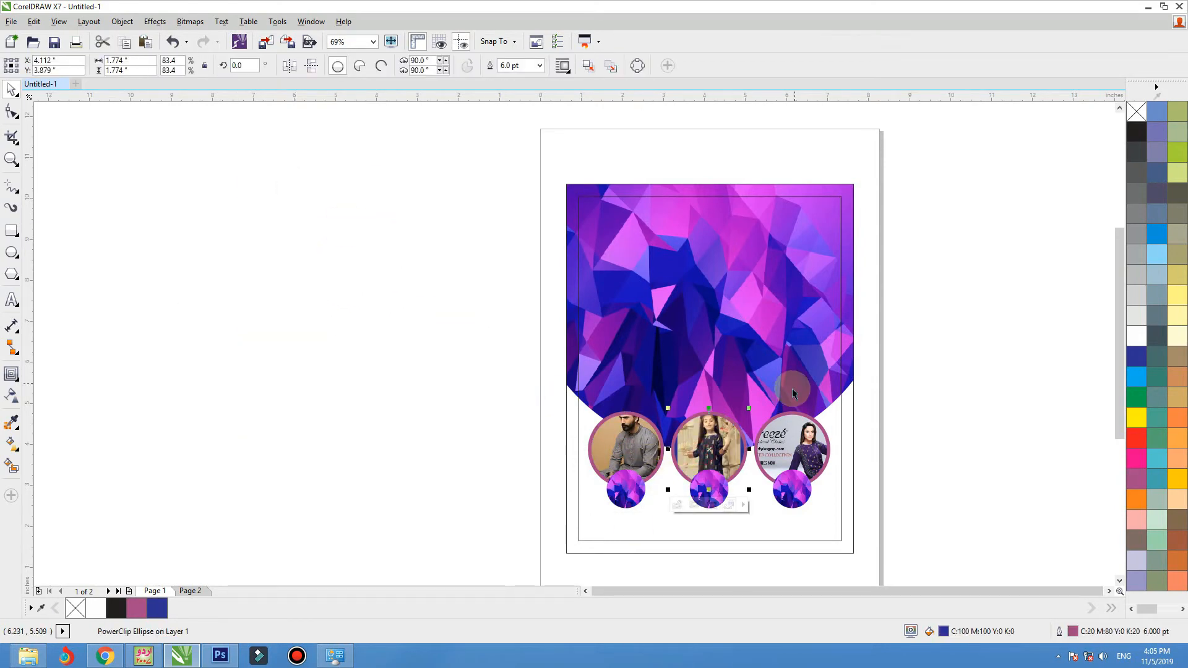
# Step: Edit the right circle's contents, moving the photo left and enlarging it slightly so the woman fills the circle
pyautogui.moveTo(558, 515); pyautogui.dragTo(516, 547)
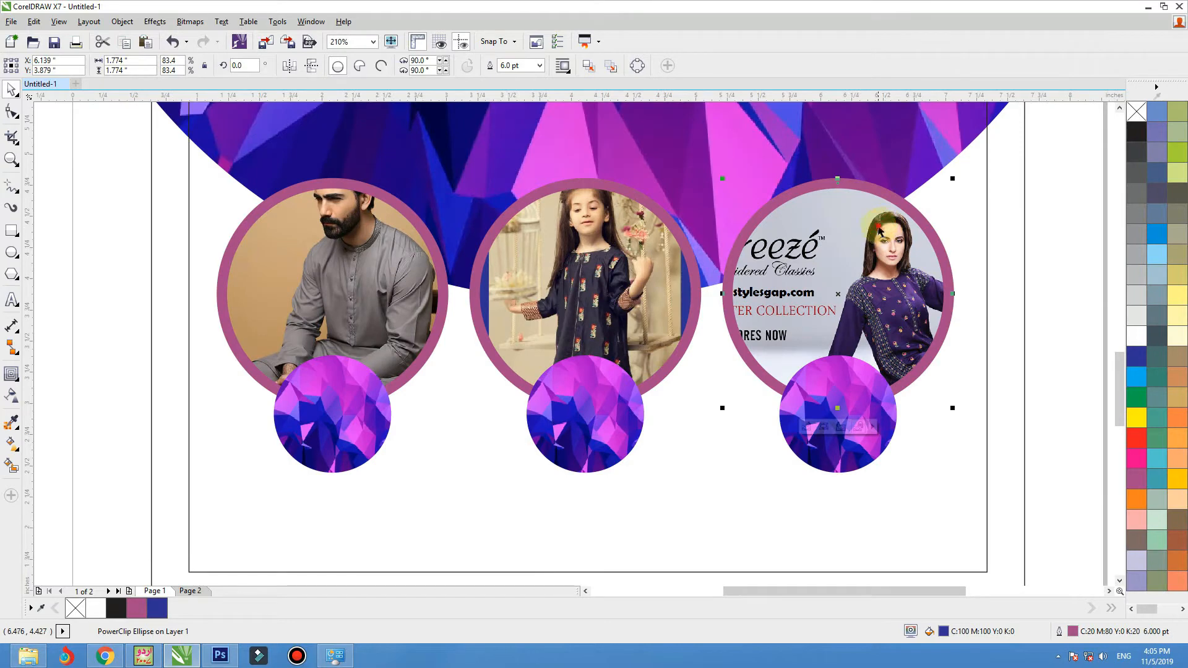
pyautogui.doubleClick(879, 229)
pyautogui.moveTo(896, 274); pyautogui.dragTo(823, 268)
pyautogui.moveTo(952, 168)
pyautogui.mouseDown()
pyautogui.moveTo(973, 153)
pyautogui.moveTo(962, 152)
pyautogui.mouseUp()
pyautogui.click(1010, 303)
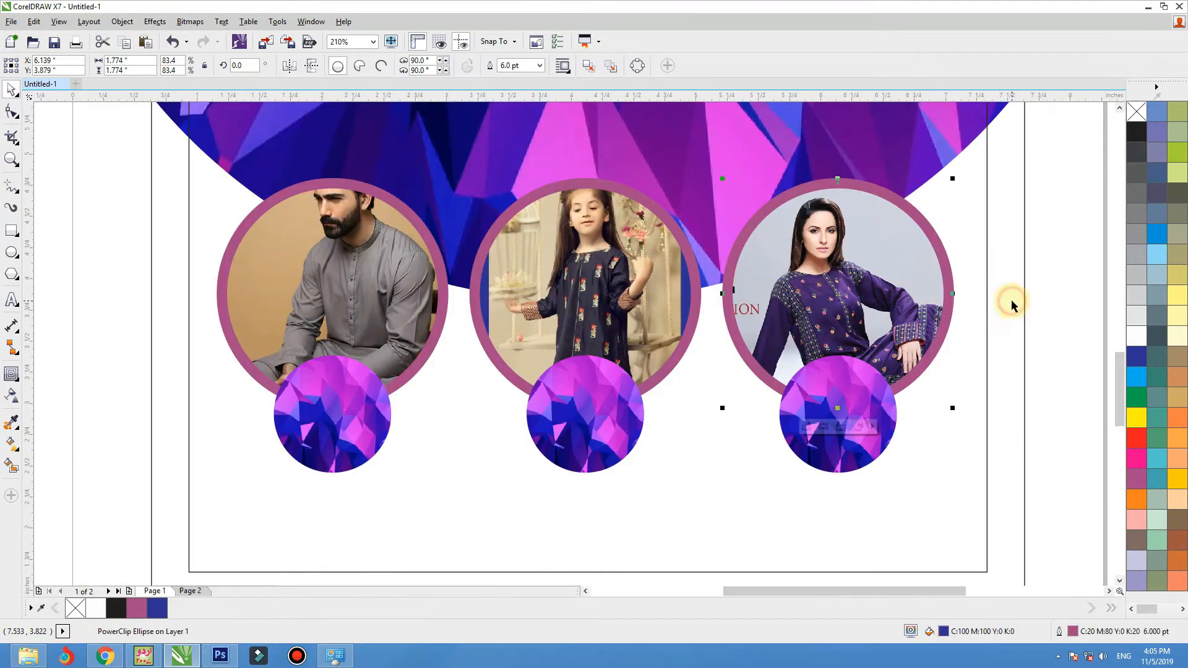
# Step: Move the girl's photo slightly down inside the middle circle
pyautogui.keyDown('ctrl'); pyautogui.click(562, 242); pyautogui.keyUp('ctrl')
pyautogui.moveTo(562, 242); pyautogui.dragTo(562, 261)
pyautogui.click(735, 142)
# Step: Place mirrored copies on both sides of the girl's photo to extend its background across the middle circle, nudging the right copy left
pyautogui.keyDown('ctrl'); pyautogui.click(644, 255); pyautogui.keyUp('ctrl')
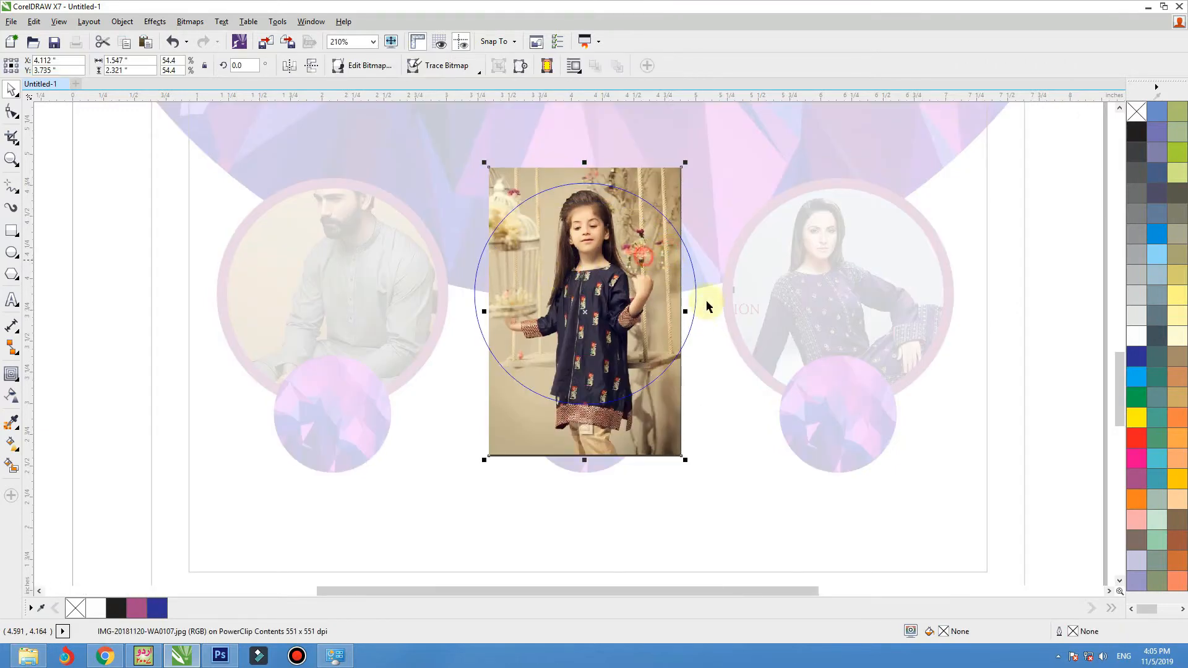
pyautogui.moveTo(686, 311); pyautogui.dragTo(759, 284)
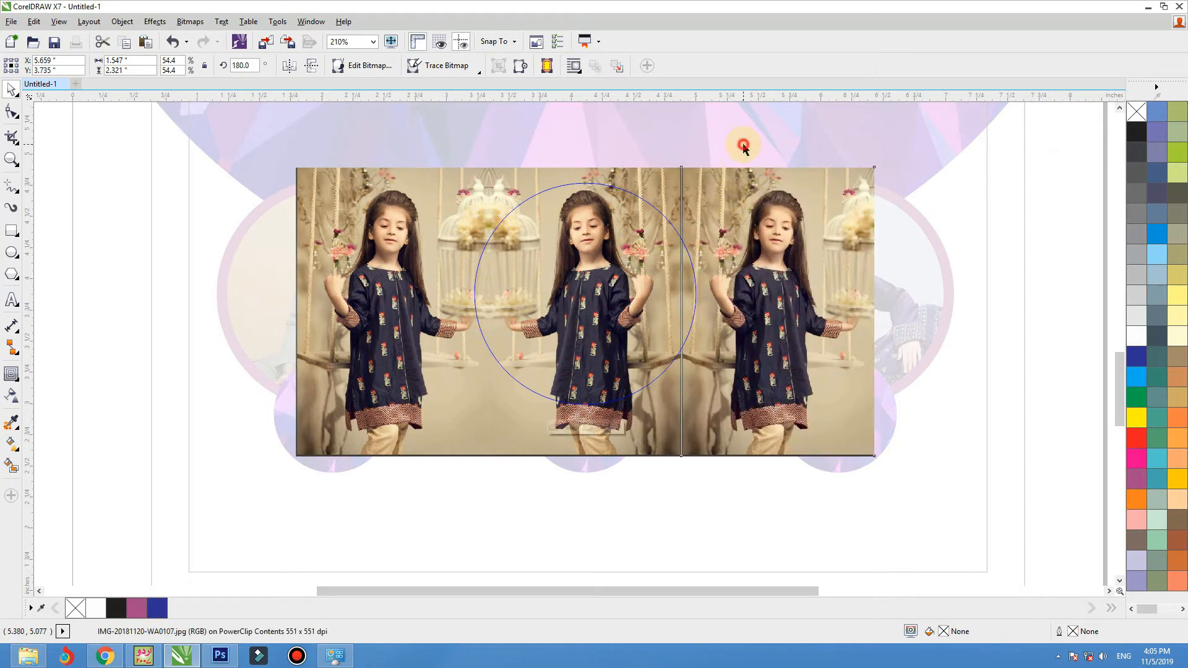
pyautogui.keyDown('ctrl'); pyautogui.click(736, 143); pyautogui.keyUp('ctrl')
pyautogui.keyDown('ctrl'); pyautogui.click(730, 291); pyautogui.keyUp('ctrl')
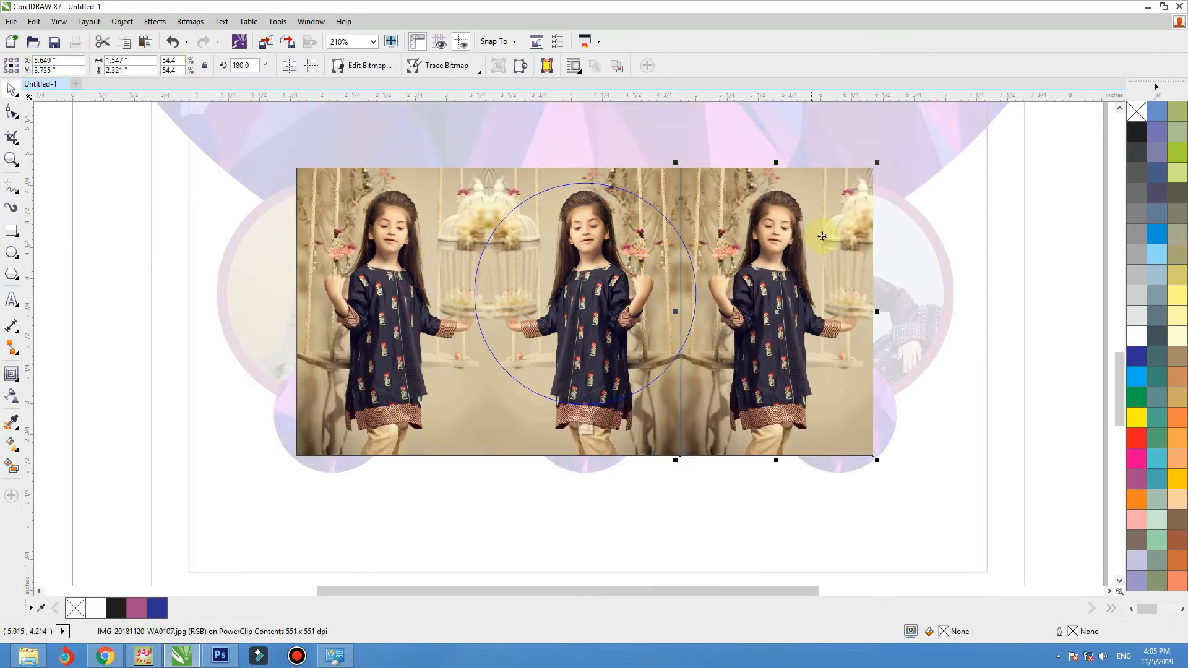
pyautogui.press('Left')
pyautogui.keyDown('ctrl'); pyautogui.click(936, 174); pyautogui.keyUp('ctrl')
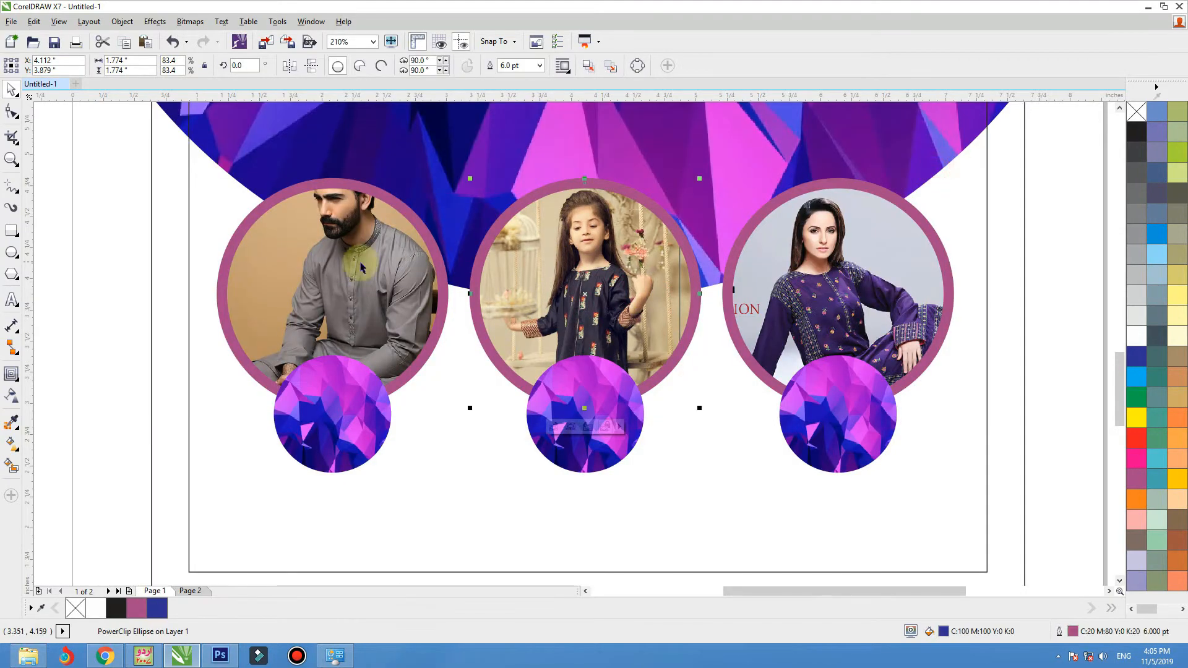
# Step: Shrink the man's photo inside the left circle to about 1.43 by 1.91 inches and fill the circle with tan sampled from its background
pyautogui.click(338, 263)
pyautogui.keyDown('ctrl'); pyautogui.click(363, 244); pyautogui.keyUp('ctrl')
pyautogui.hotkey('shift', 'F2')
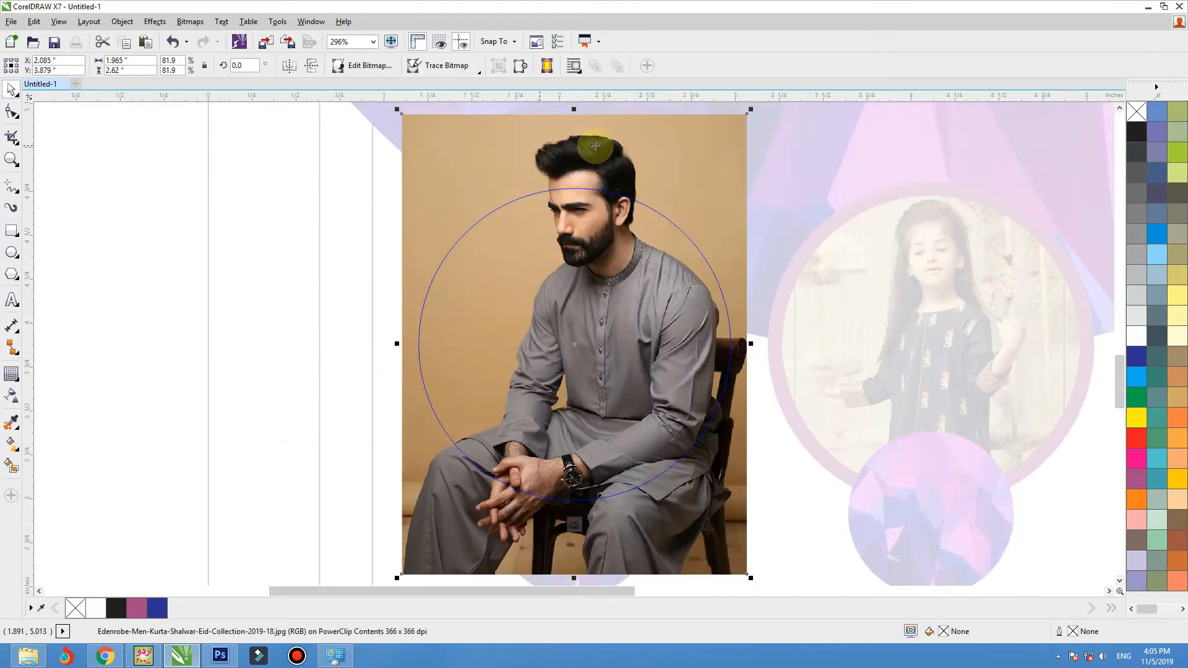
pyautogui.moveTo(722, 150); pyautogui.dragTo(679, 224)
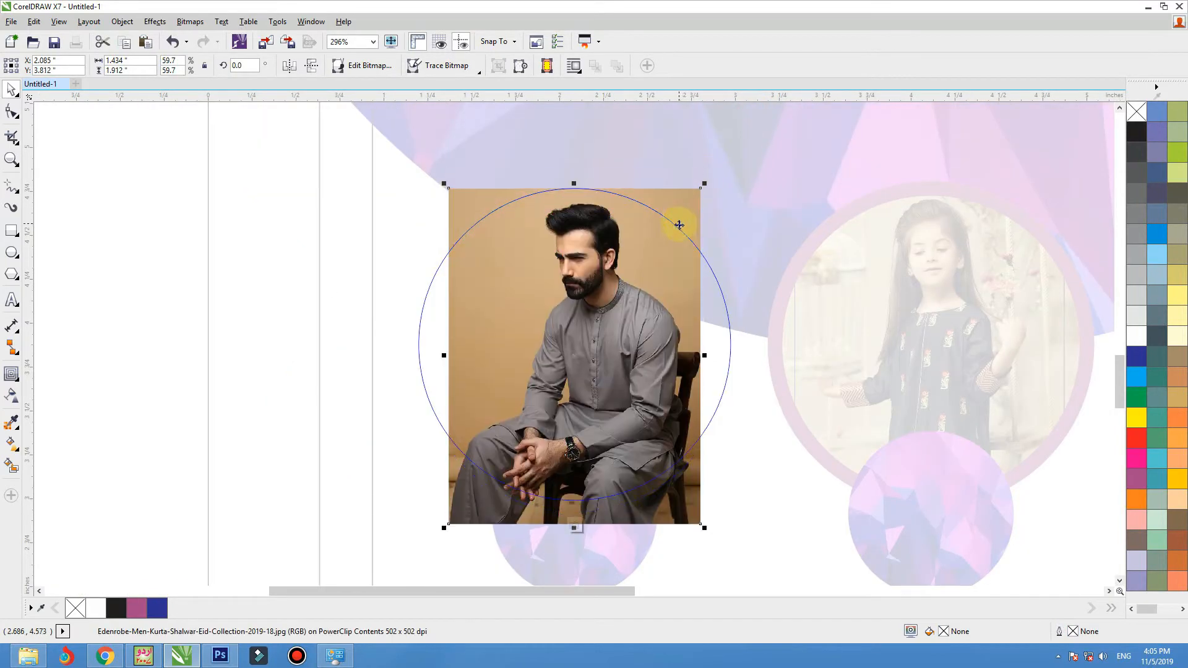
pyautogui.keyDown('ctrl'); pyautogui.click(760, 196); pyautogui.keyUp('ctrl')
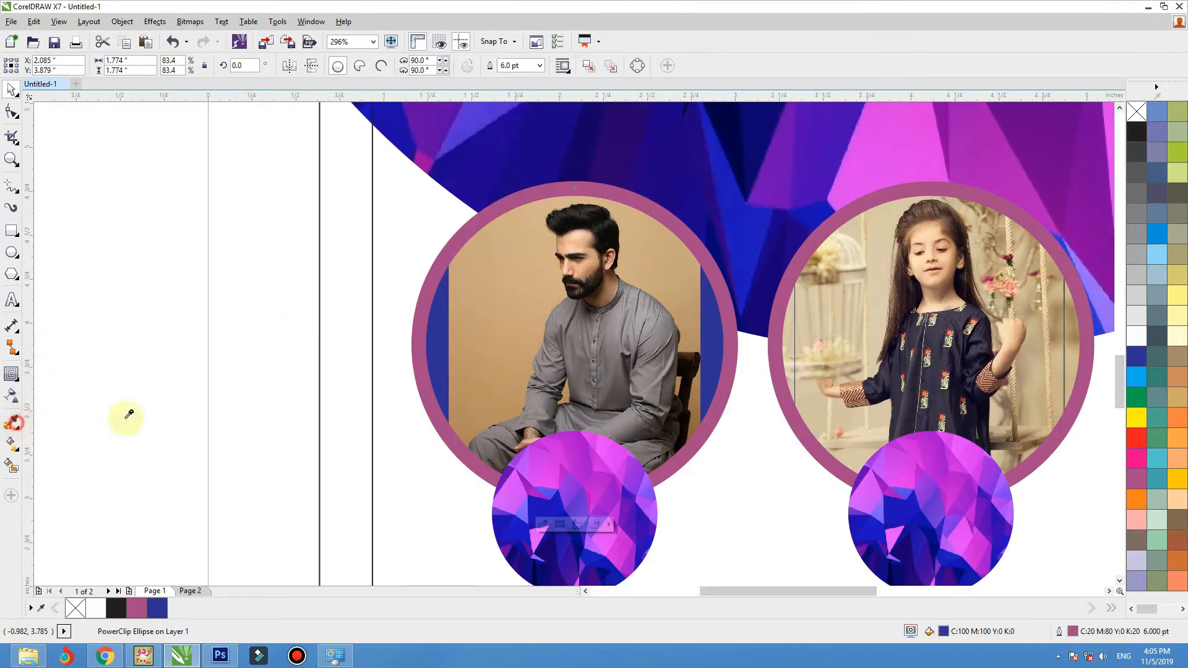
pyautogui.click(480, 324)
pyautogui.click(441, 319)
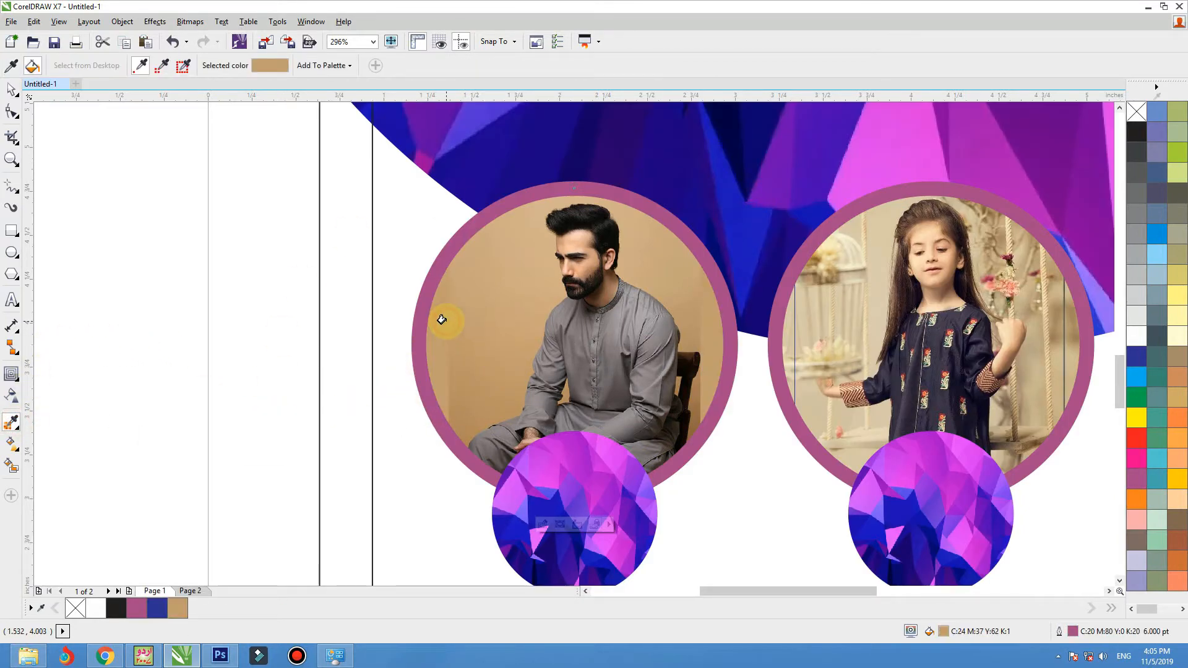
# Step: Group the three photo circles with their small circles and centre the group horizontally on the flyer frame
pyautogui.press('space')
pyautogui.click(230, 313)
pyautogui.scroll(-1, 231, 313)
pyautogui.scroll(-1, 422, 387)
pyautogui.press('F2')
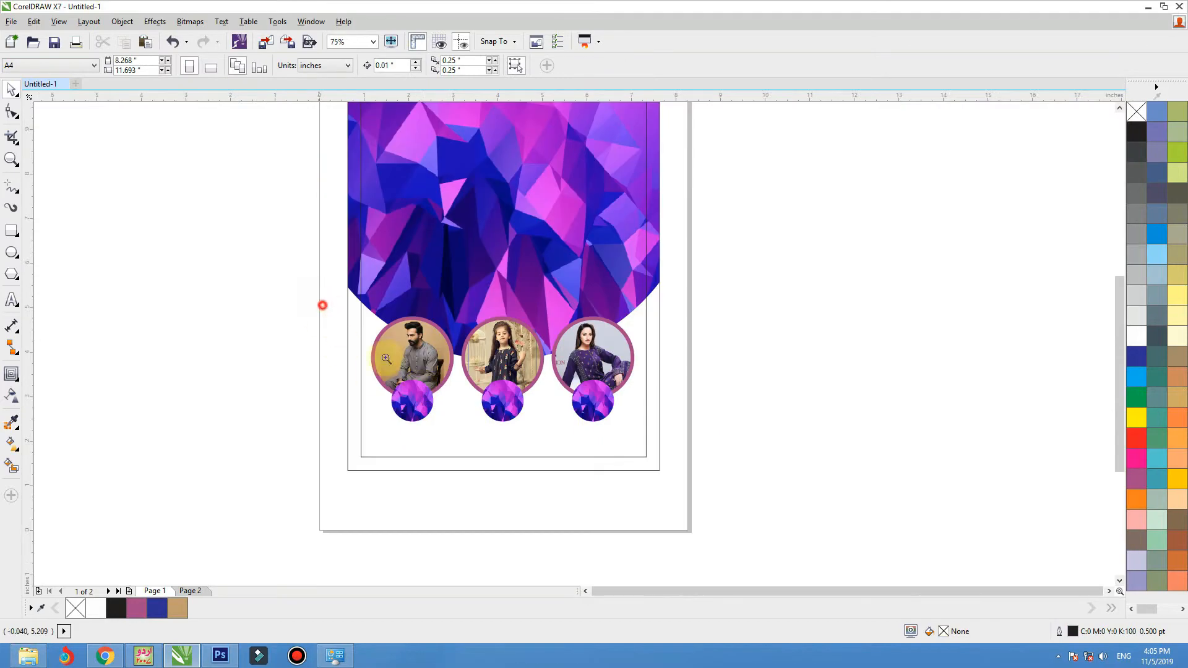
pyautogui.moveTo(319, 301); pyautogui.dragTo(719, 482)
pyautogui.scroll(-1, 881, 247)
pyautogui.moveTo(1005, 151); pyautogui.dragTo(484, 354)
pyautogui.hotkey('ctrl', 'g')
pyautogui.keyDown('shift'); pyautogui.click(541, 351); pyautogui.keyUp('shift')
pyautogui.press('c')
pyautogui.click(411, 367)
pyautogui.click(609, 385)
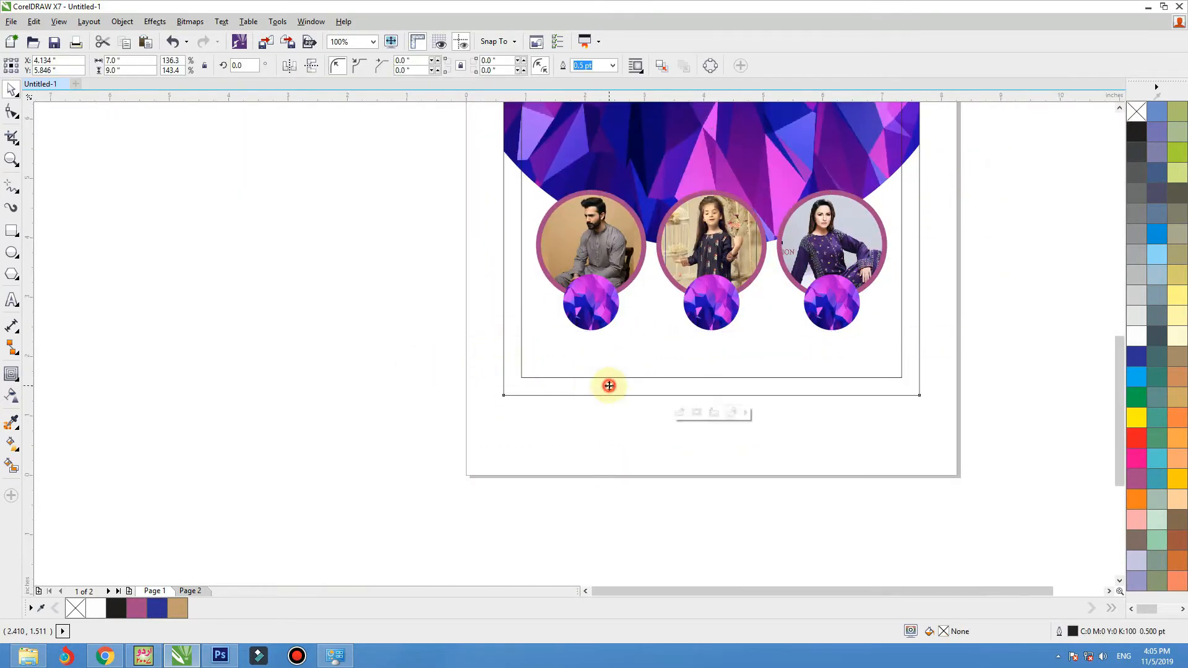
# Step: Draw a rectangle about 7 by 0.667 inches along the bottom edge of the flyer frame
pyautogui.press('F4')
pyautogui.click(233, 268)
pyautogui.press('F6')
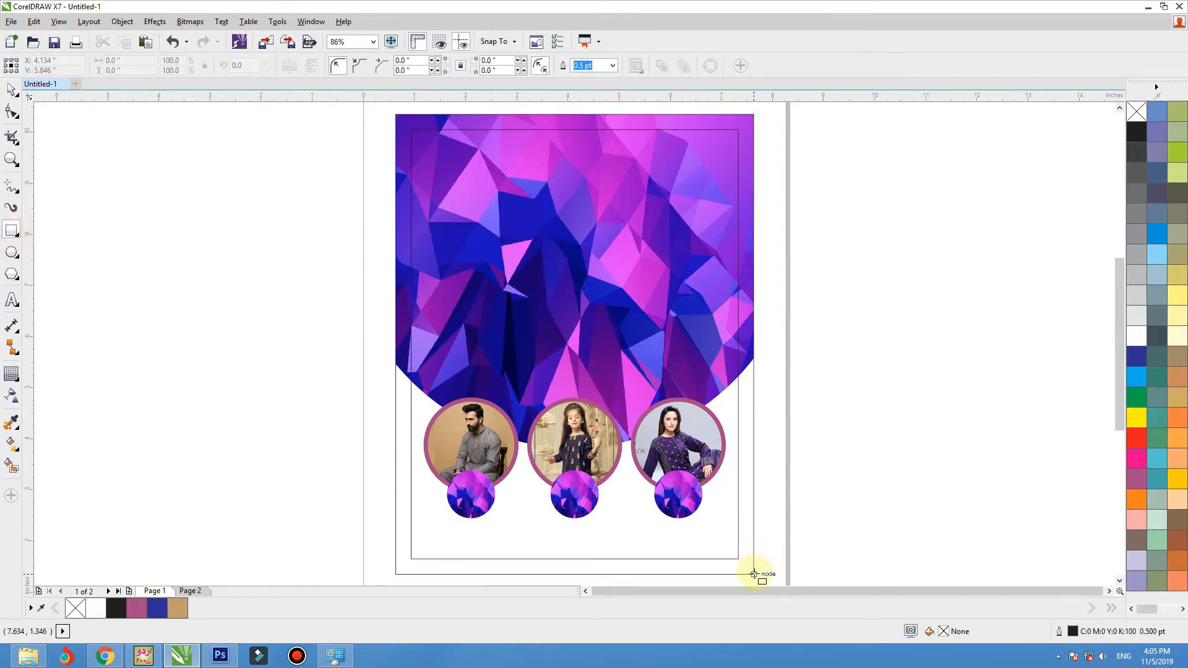
pyautogui.moveTo(753, 574); pyautogui.dragTo(864, 666)
pyautogui.press('F2')
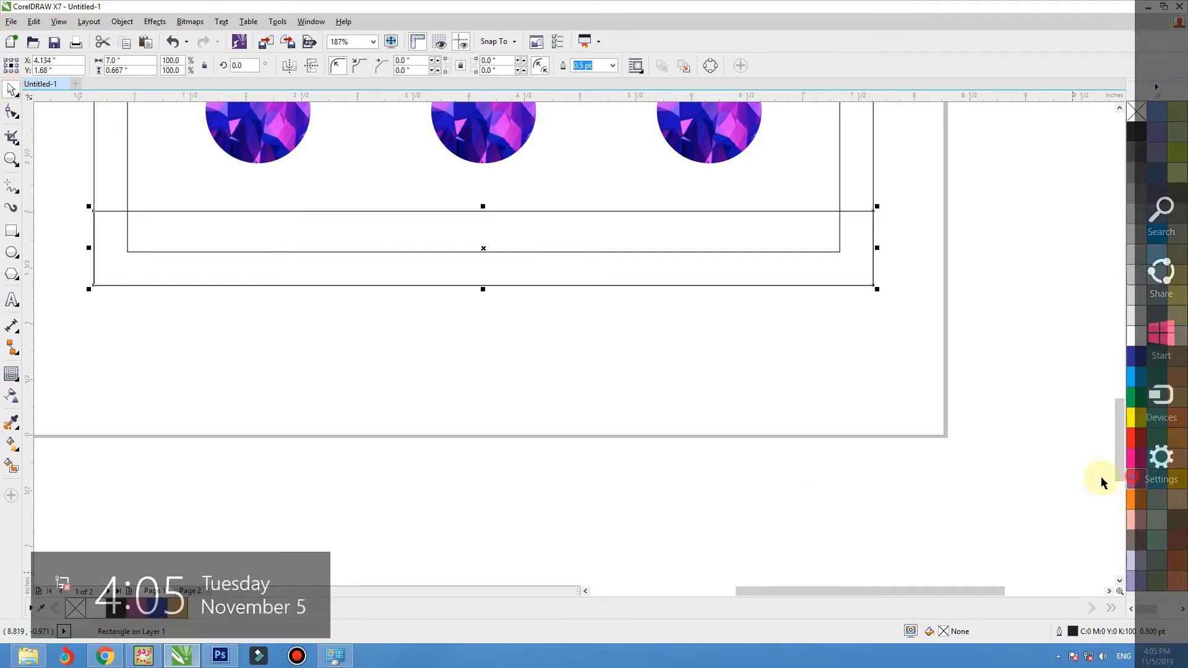
# Step: Fill the bottom band with bright magenta instead of the duller C:20 M:80 Y:0 K:20 purple
pyautogui.click(1137, 478)
pyautogui.moveTo(1147, 614); pyautogui.dragTo(1163, 616)
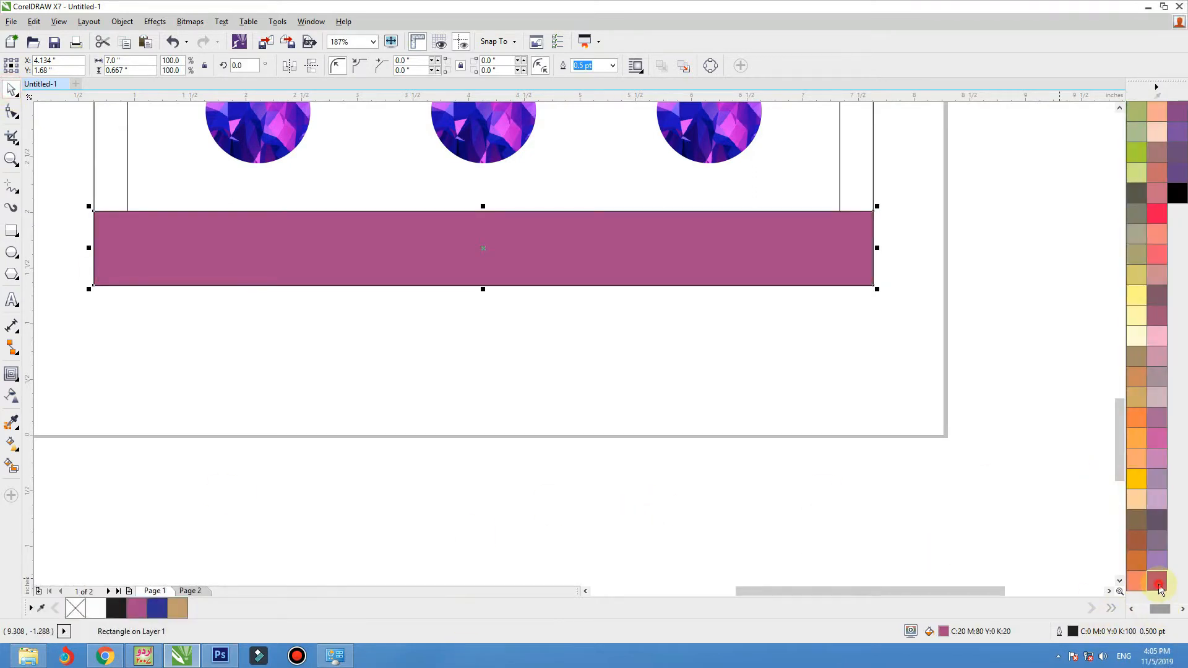
pyautogui.click(1158, 584)
pyautogui.hotkey('shift', 'F4')
# Step: Move the grouped photo circles straight up by about 0.15 inch, farther above the bottom band
pyautogui.click(743, 515)
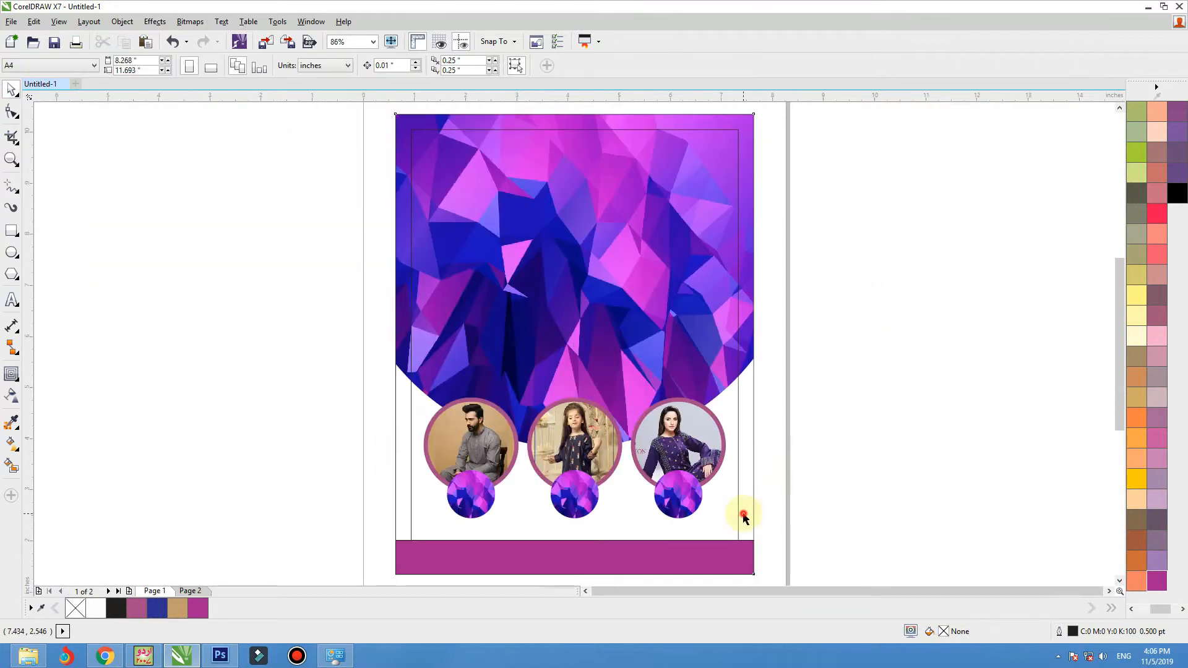
pyautogui.click(734, 513)
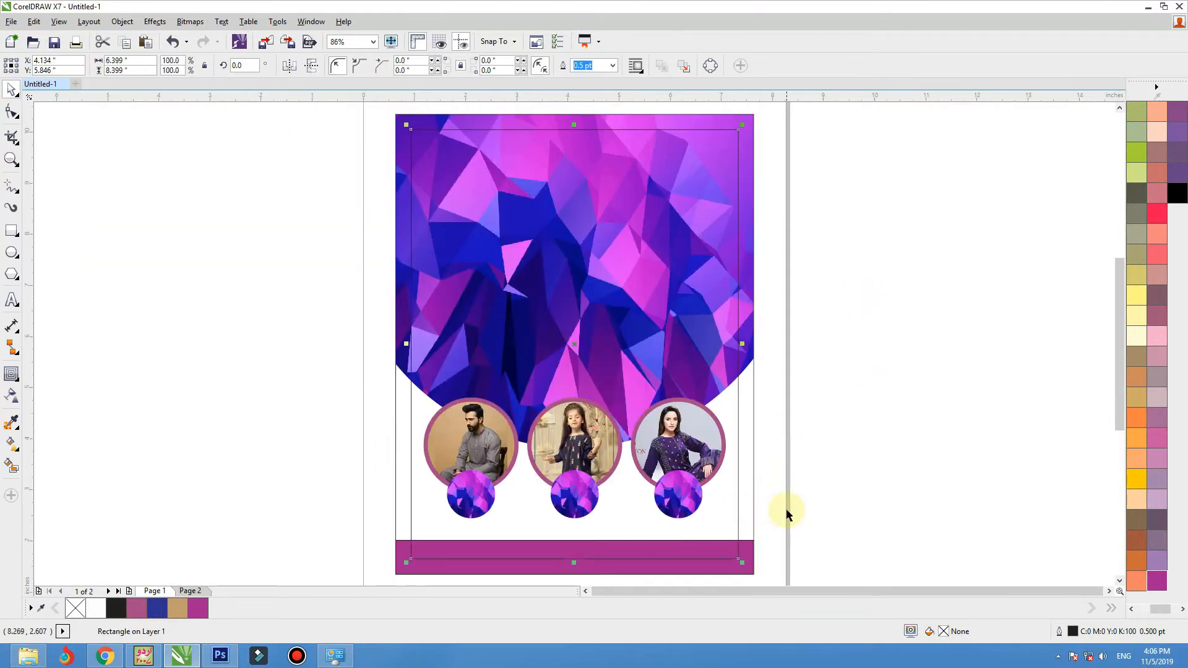
pyautogui.click(850, 339)
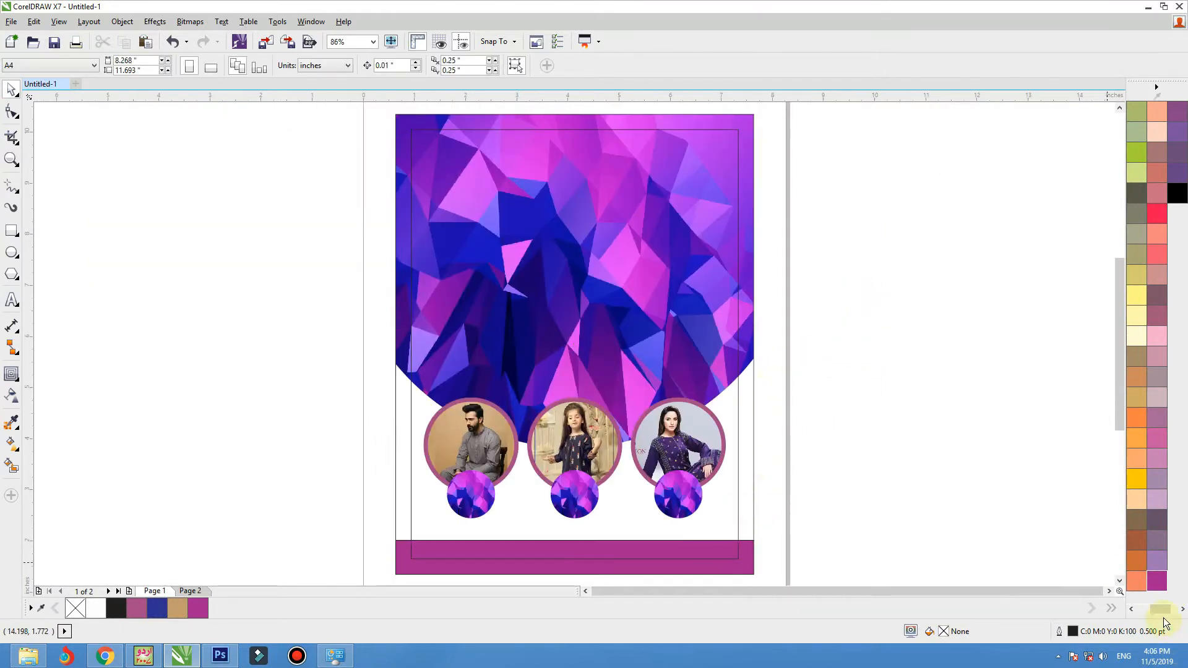
pyautogui.moveTo(1159, 616); pyautogui.dragTo(1140, 609)
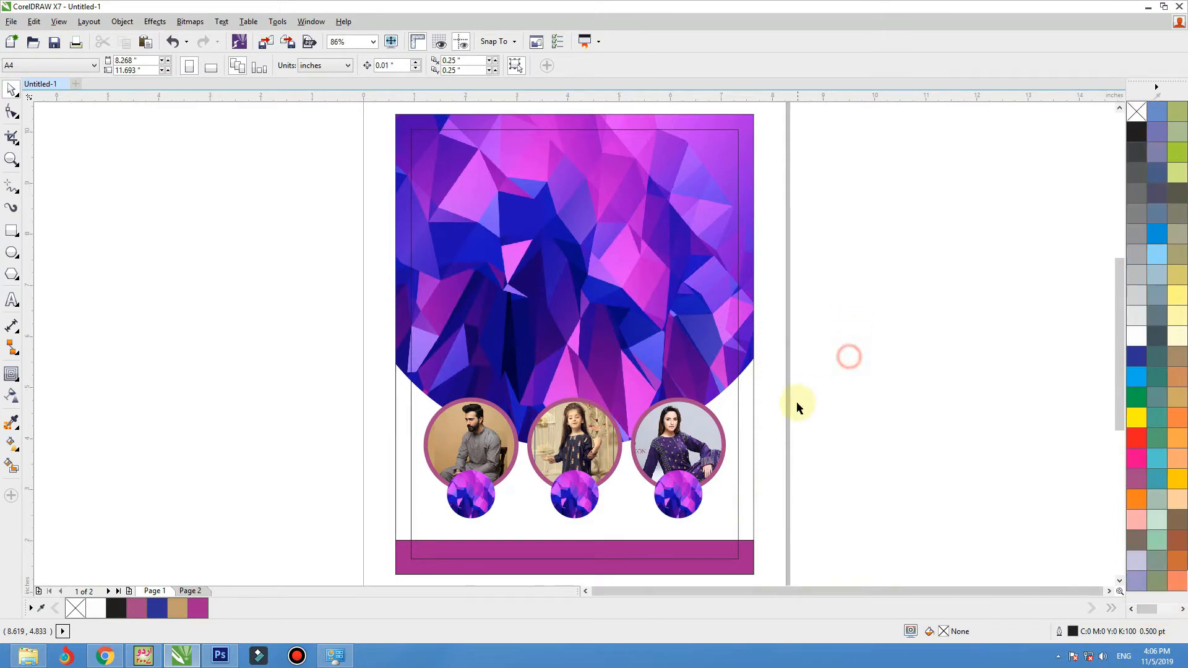
pyautogui.moveTo(820, 391); pyautogui.dragTo(167, 565)
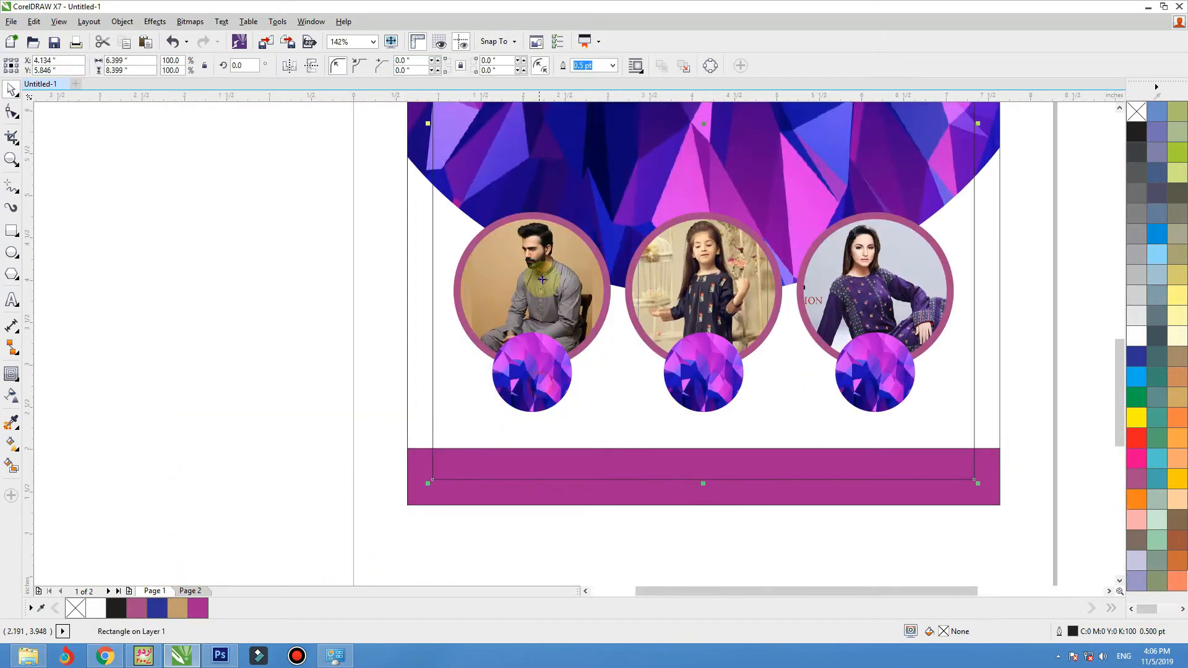
pyautogui.moveTo(304, 152); pyautogui.dragTo(957, 427)
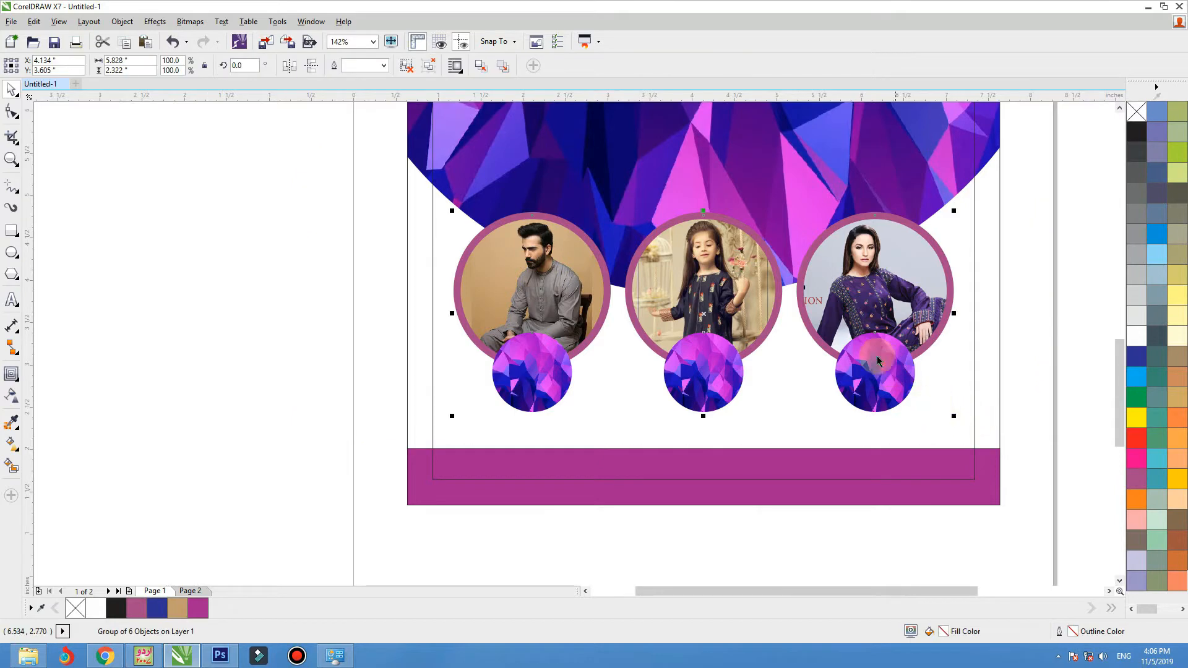
pyautogui.moveTo(704, 312); pyautogui.dragTo(704, 299)
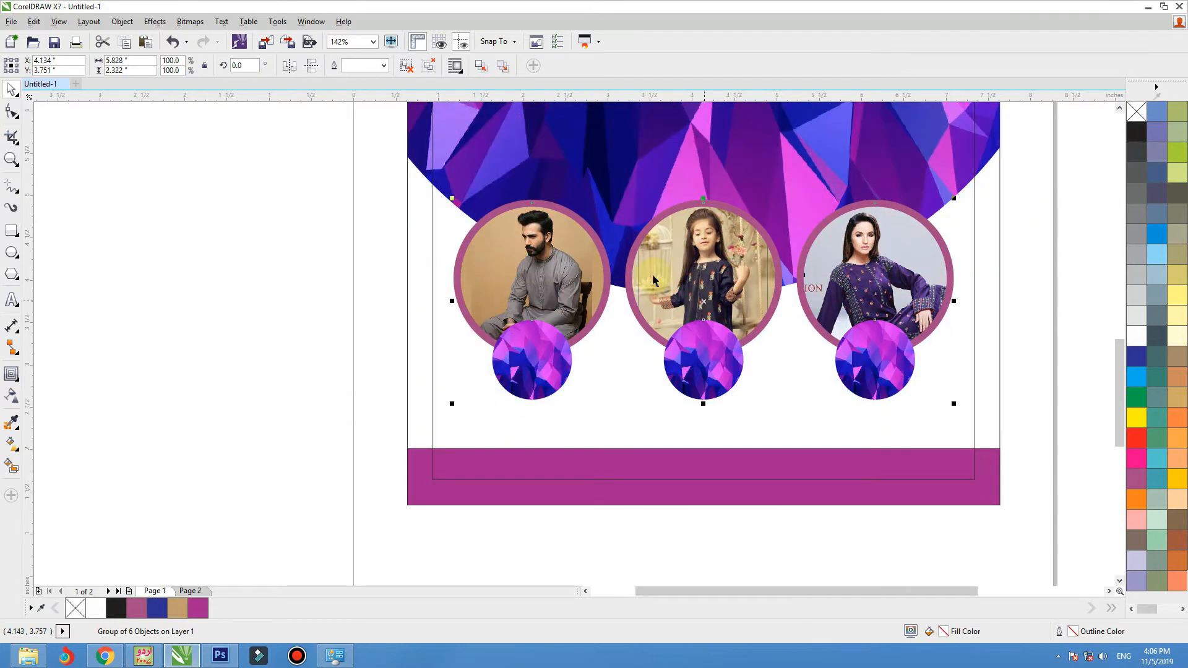
pyautogui.click(217, 291)
# Step: Add the text "70 % off" on two lines beside the page and set its font to Roboto Condensed
pyautogui.click(11, 300)
pyautogui.click(271, 435)
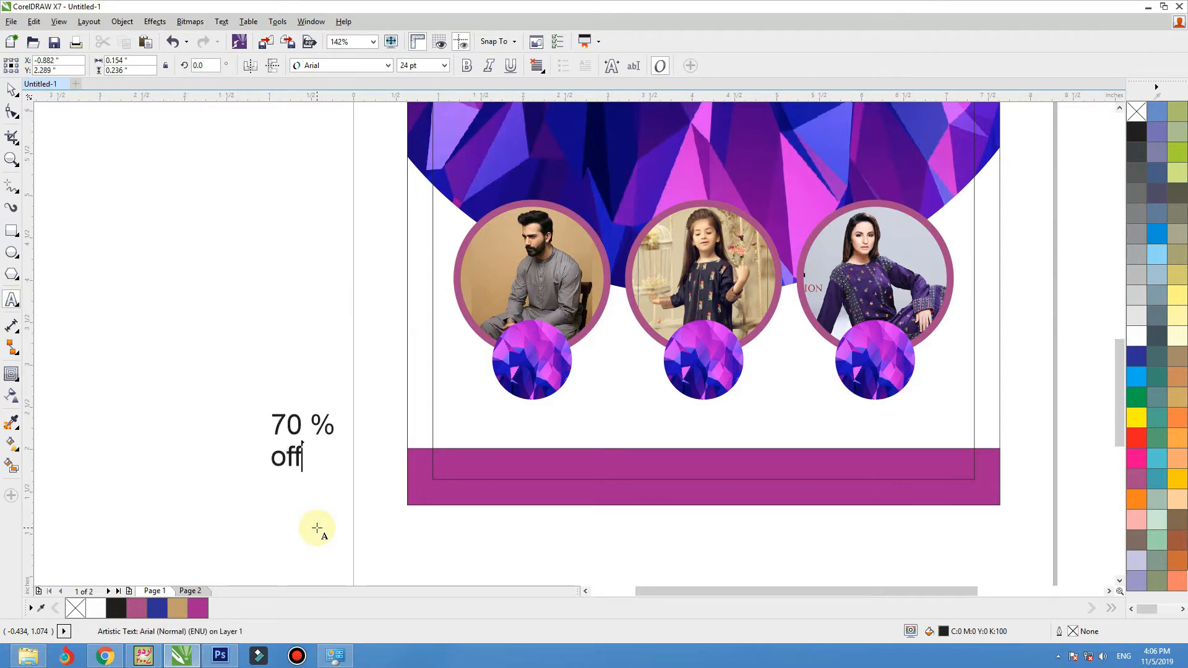
pyautogui.click(13, 91)
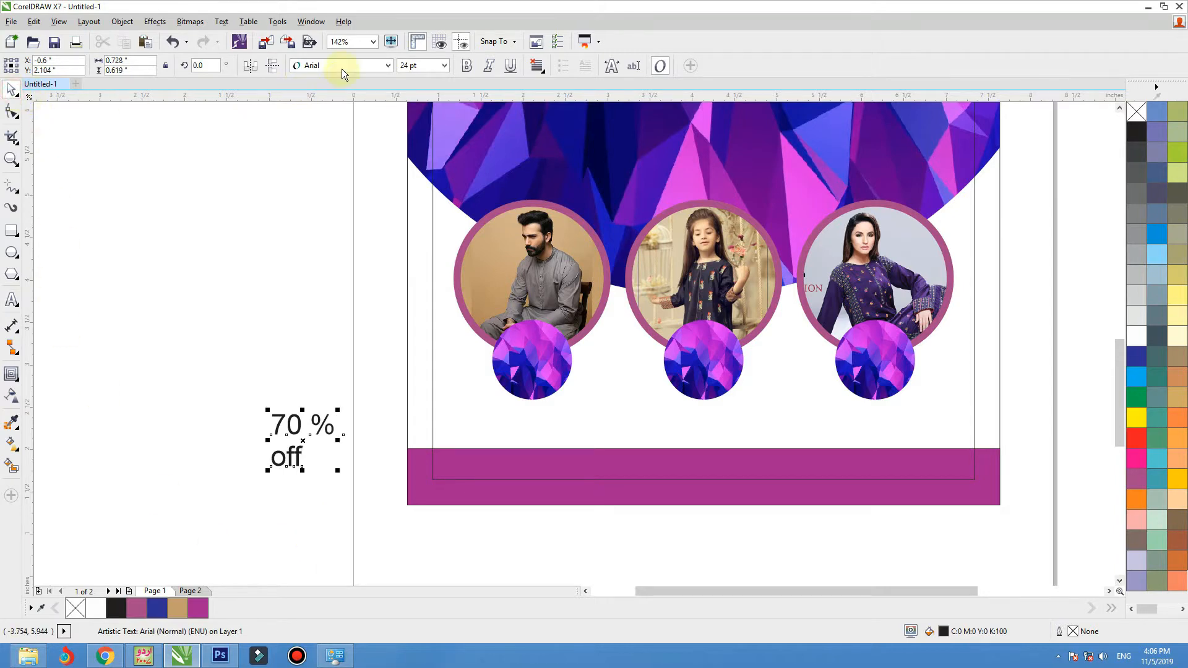
pyautogui.click(342, 69)
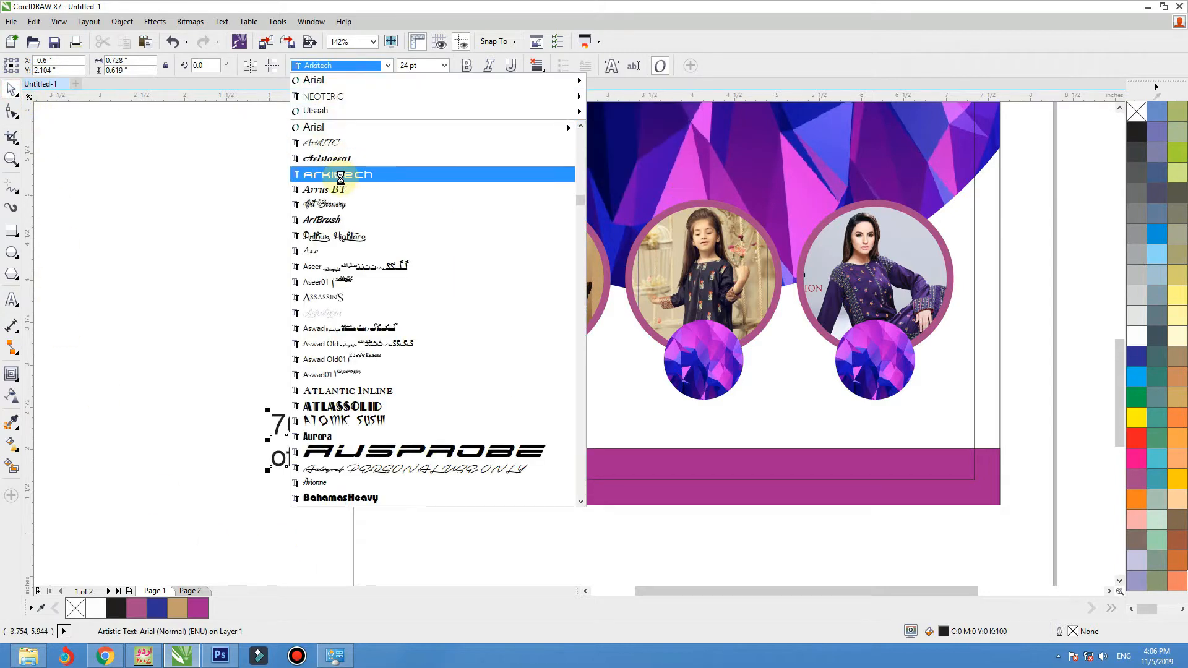
pyautogui.write('r')
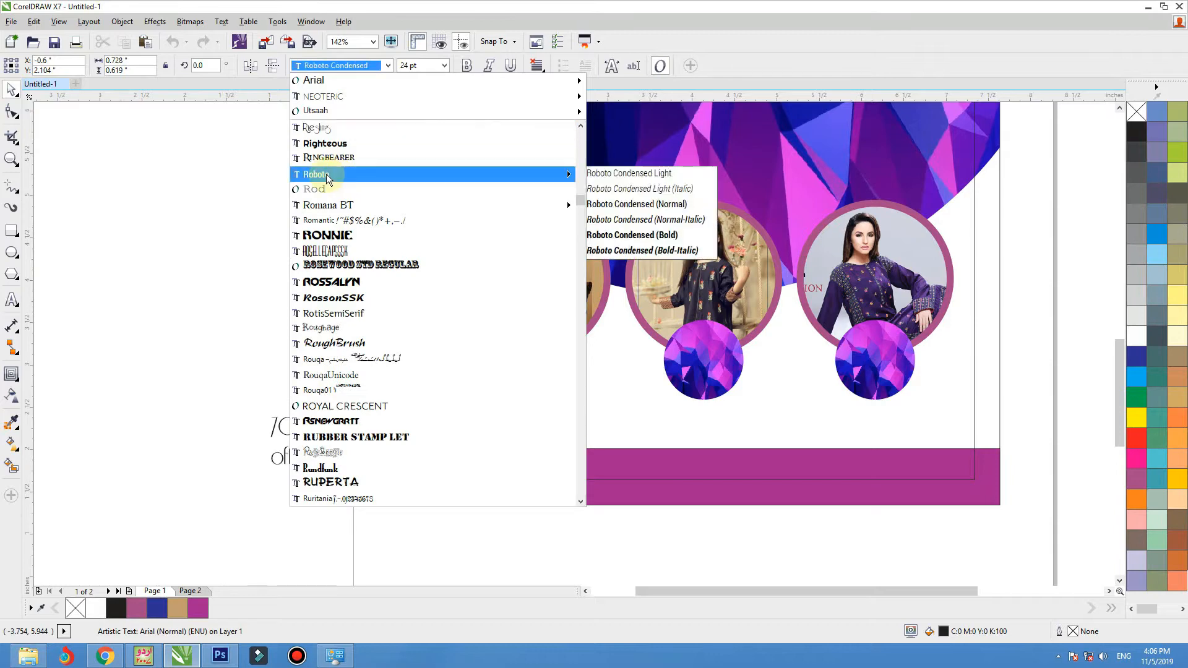
pyautogui.click(326, 175)
# Step: Place the "70 % off" text on the small circle below the man's photo and colour it white
pyautogui.moveTo(296, 422); pyautogui.dragTo(542, 340)
pyautogui.press('F2')
pyautogui.moveTo(612, 320); pyautogui.dragTo(407, 422)
pyautogui.click(1138, 339)
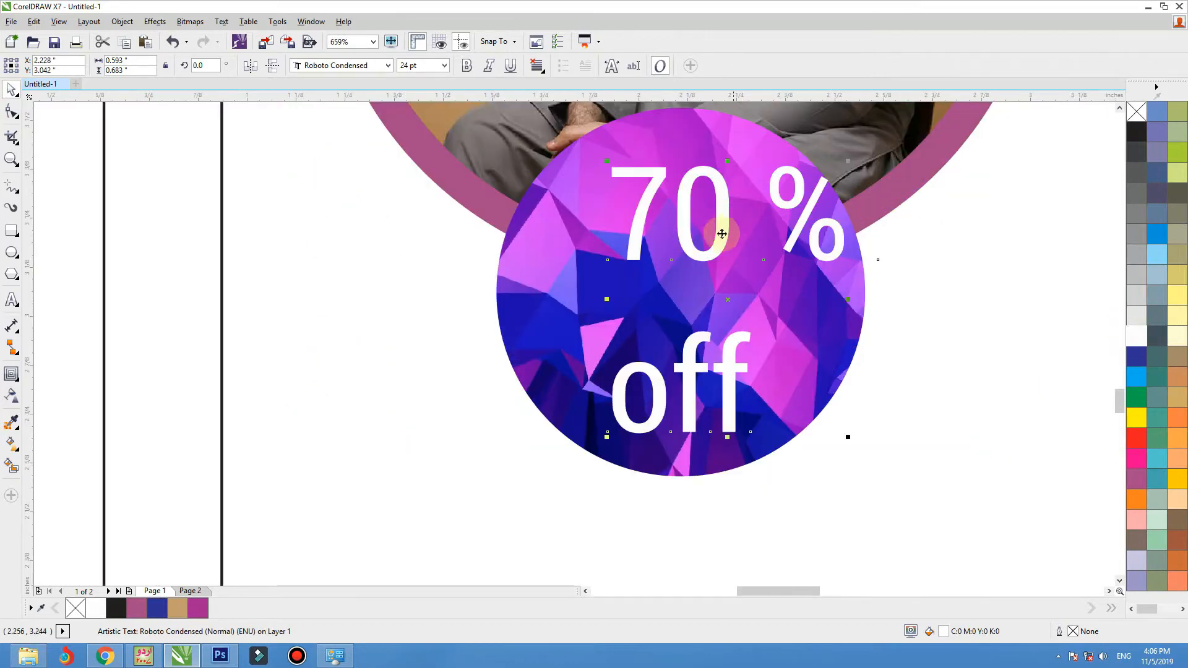
pyautogui.moveTo(712, 247); pyautogui.dragTo(699, 256)
# Step: Break the discount text into separate lines and move "70 %" down and left, closer to "off"
pyautogui.rightClick(708, 257)
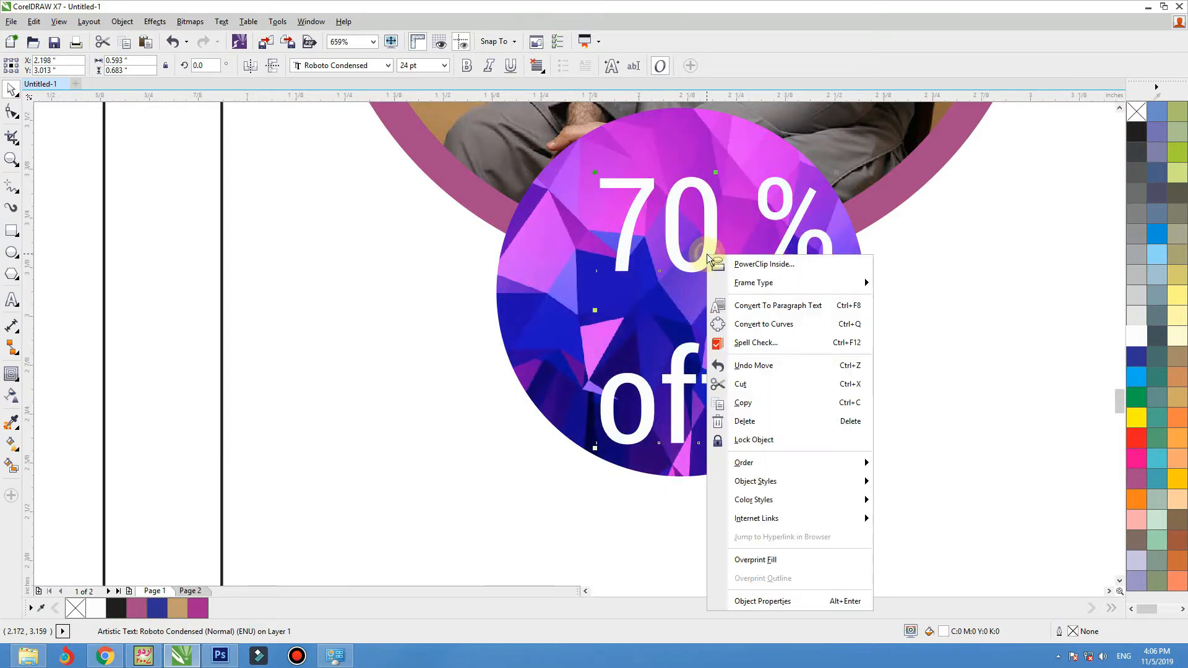
pyautogui.click(707, 247)
pyautogui.click(122, 22)
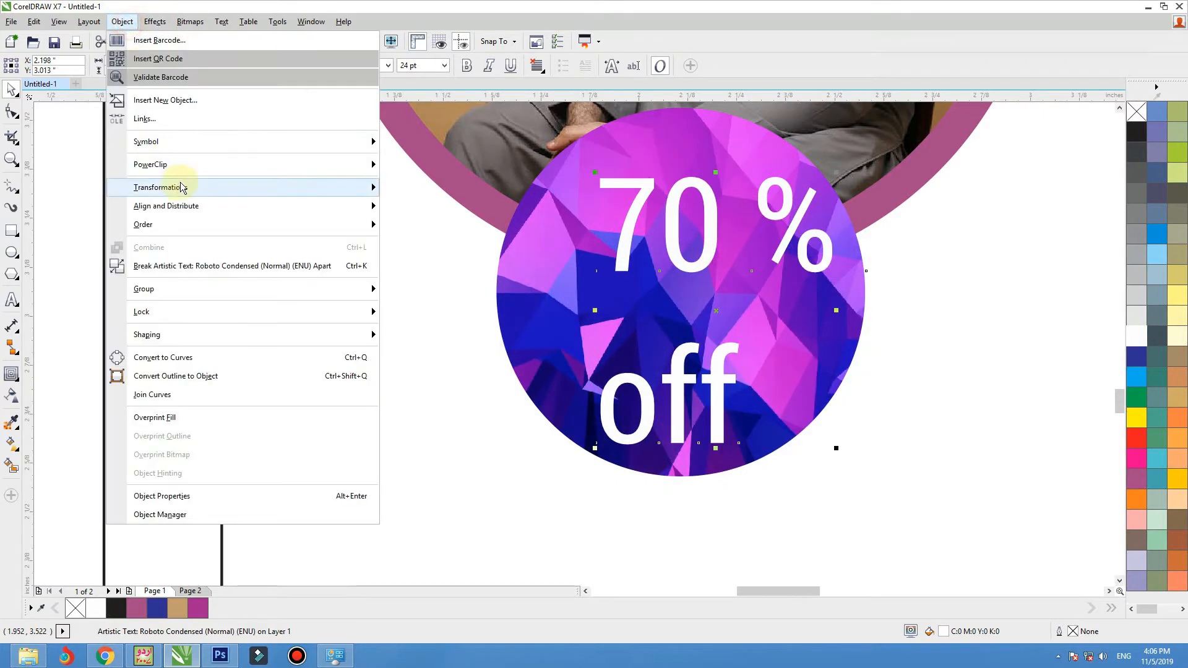
pyautogui.click(313, 266)
pyautogui.click(683, 263)
pyautogui.moveTo(683, 263); pyautogui.dragTo(620, 305)
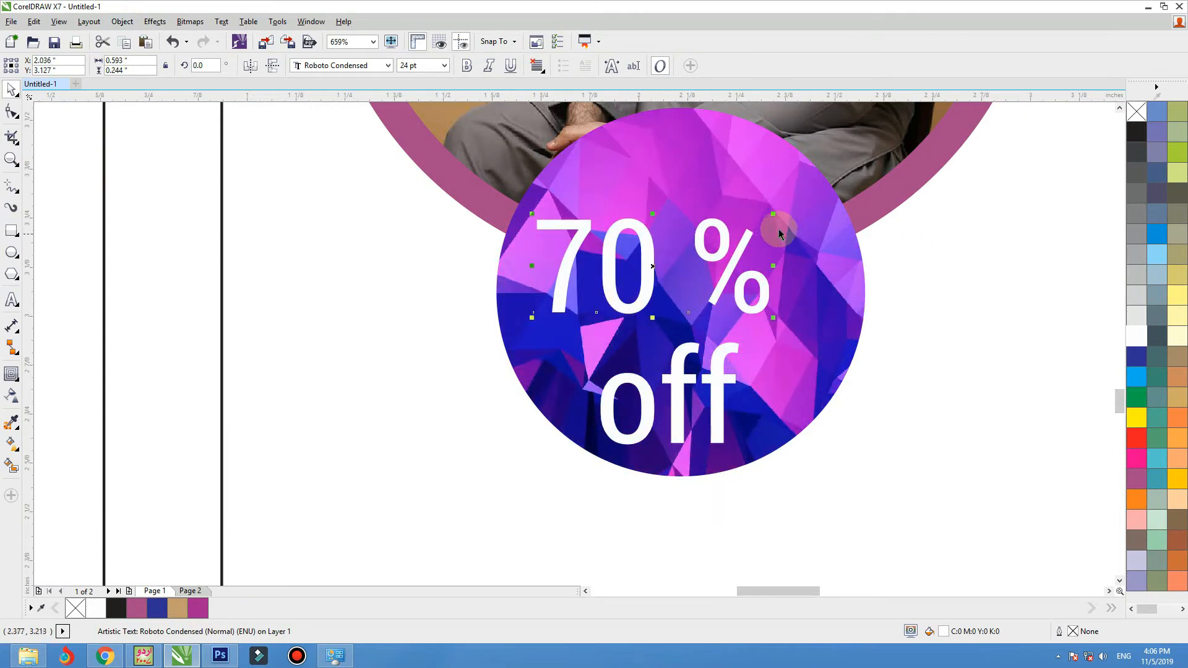
# Step: Break "70 %" apart into separate words and shift the percent sign slightly to the right
pyautogui.doubleClick(759, 289)
pyautogui.moveTo(760, 289); pyautogui.dragTo(716, 283)
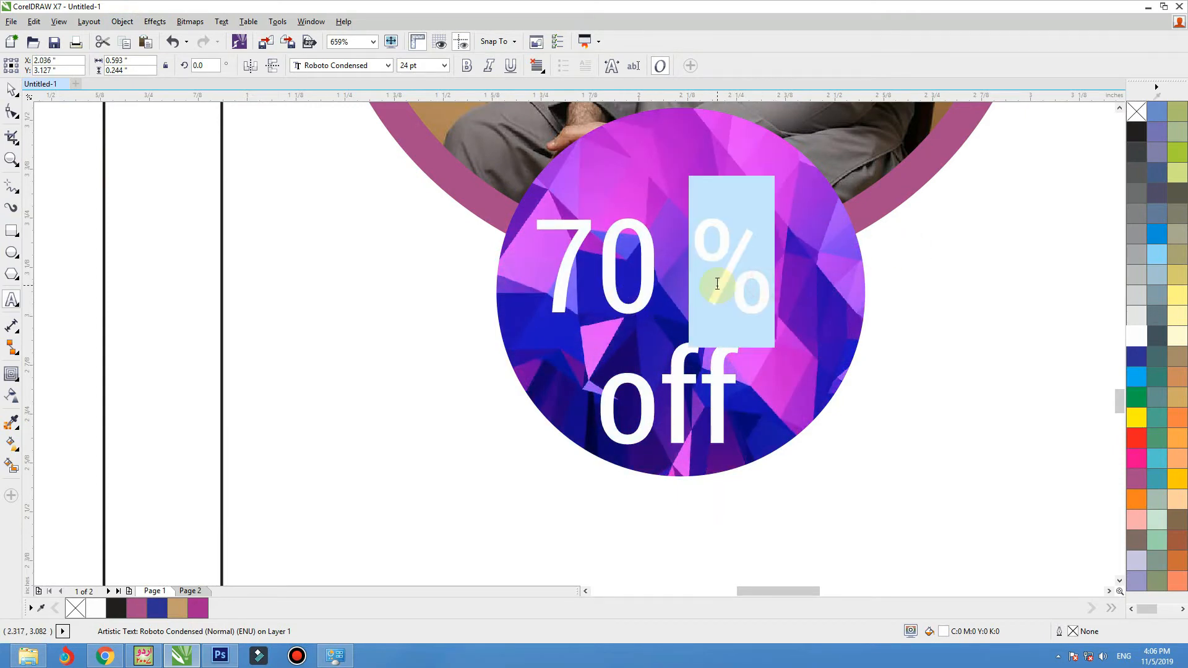
pyautogui.click(7, 89)
pyautogui.click(122, 21)
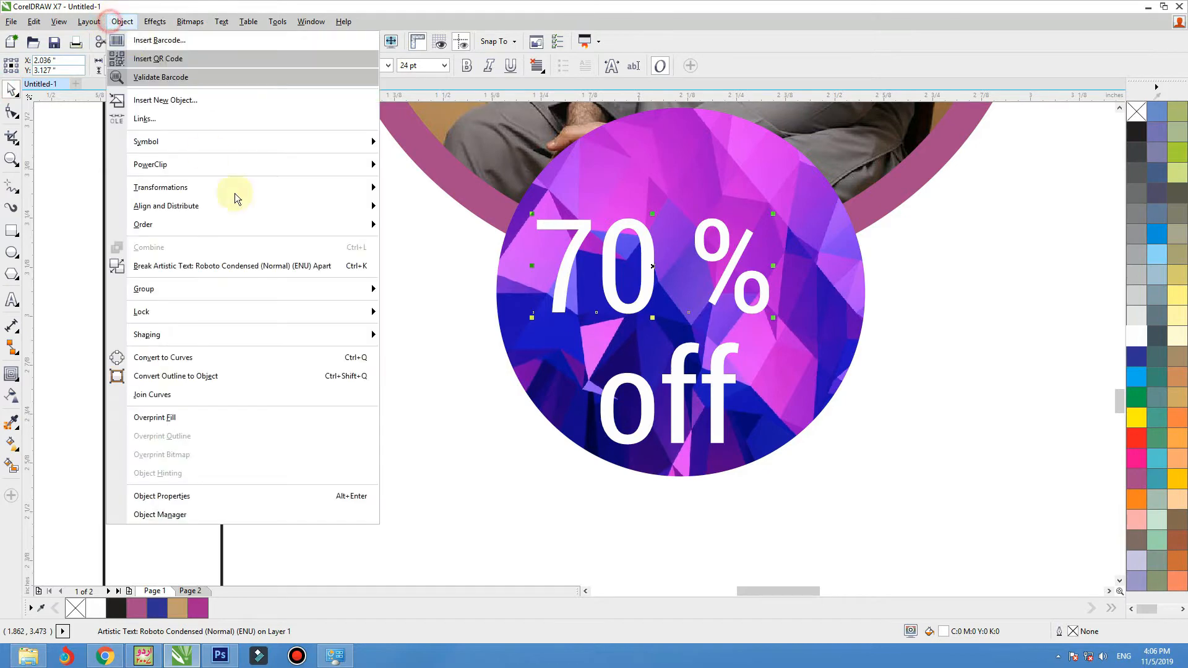
pyautogui.click(320, 263)
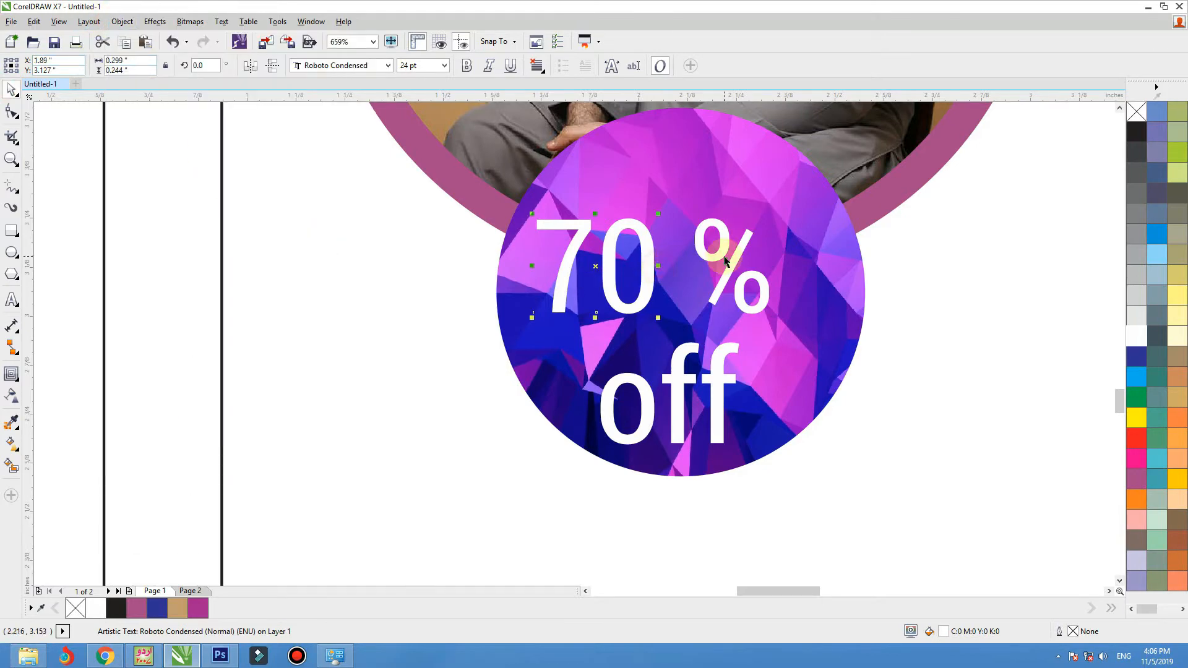
pyautogui.moveTo(725, 266); pyautogui.dragTo(759, 267)
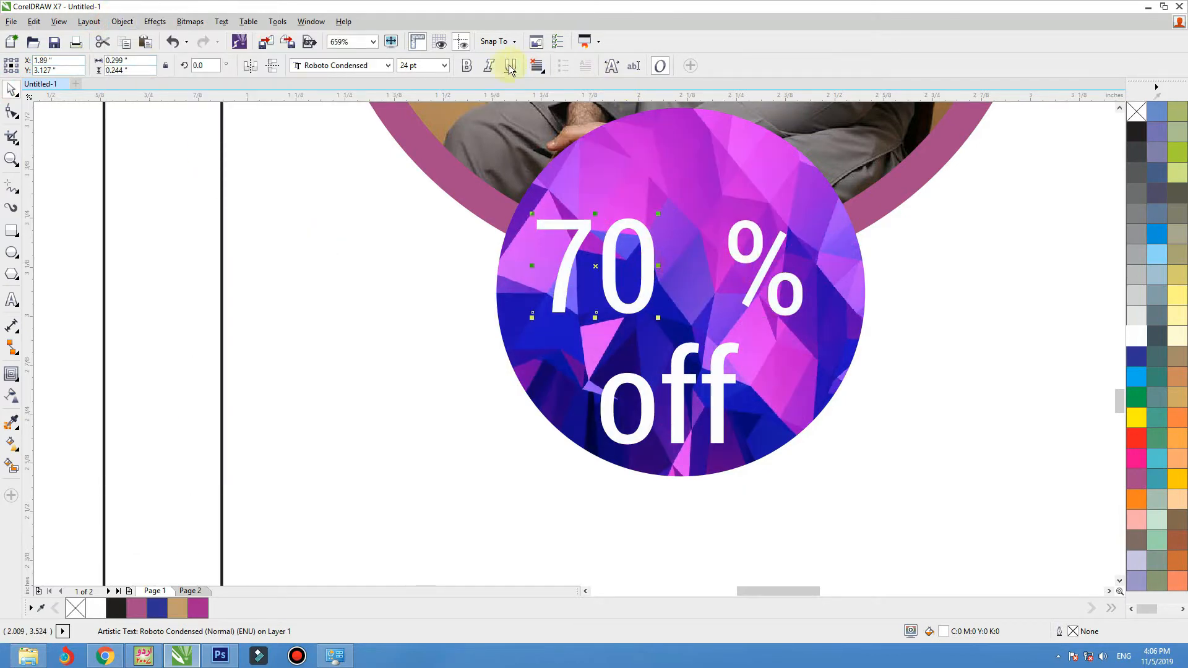
# Step: Make the "70" bold, enlarge it to about 38 pt and position it against the percent sign
pyautogui.click(469, 66)
pyautogui.moveTo(662, 212); pyautogui.dragTo(735, 149)
pyautogui.moveTo(715, 190); pyautogui.dragTo(728, 209)
# Step: Change "off" to uppercase and shrink it proportionally to fit beneath the "70"
pyautogui.click(722, 379)
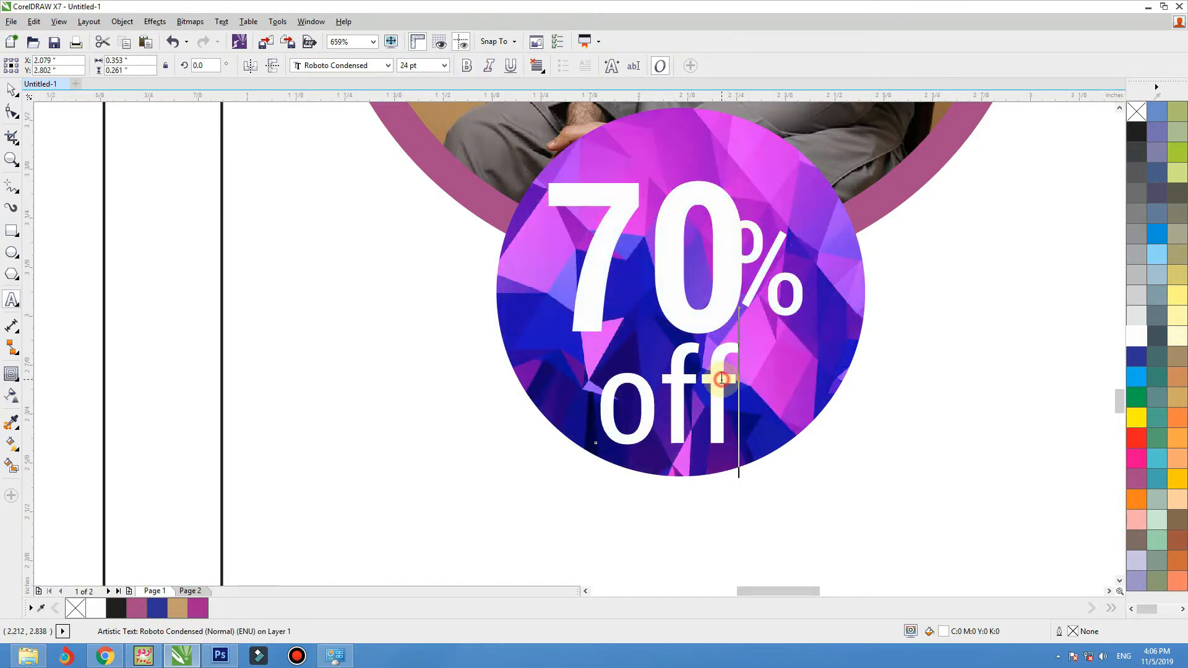
pyautogui.moveTo(721, 379); pyautogui.dragTo(582, 378)
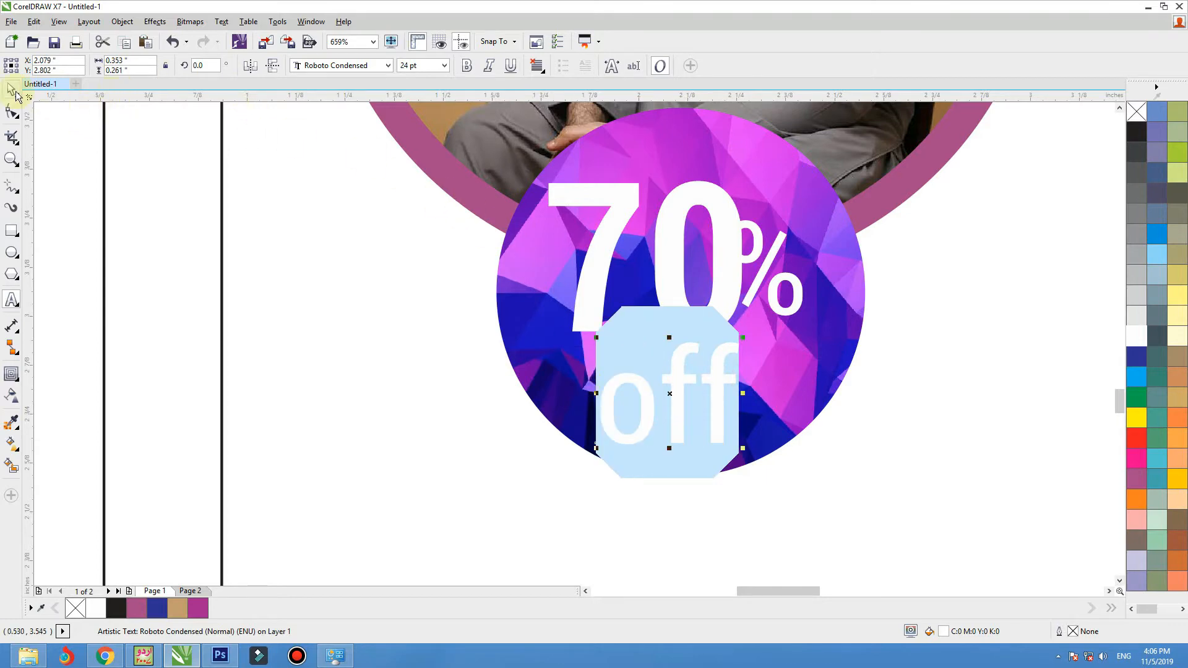
pyautogui.click(14, 91)
pyautogui.click(222, 21)
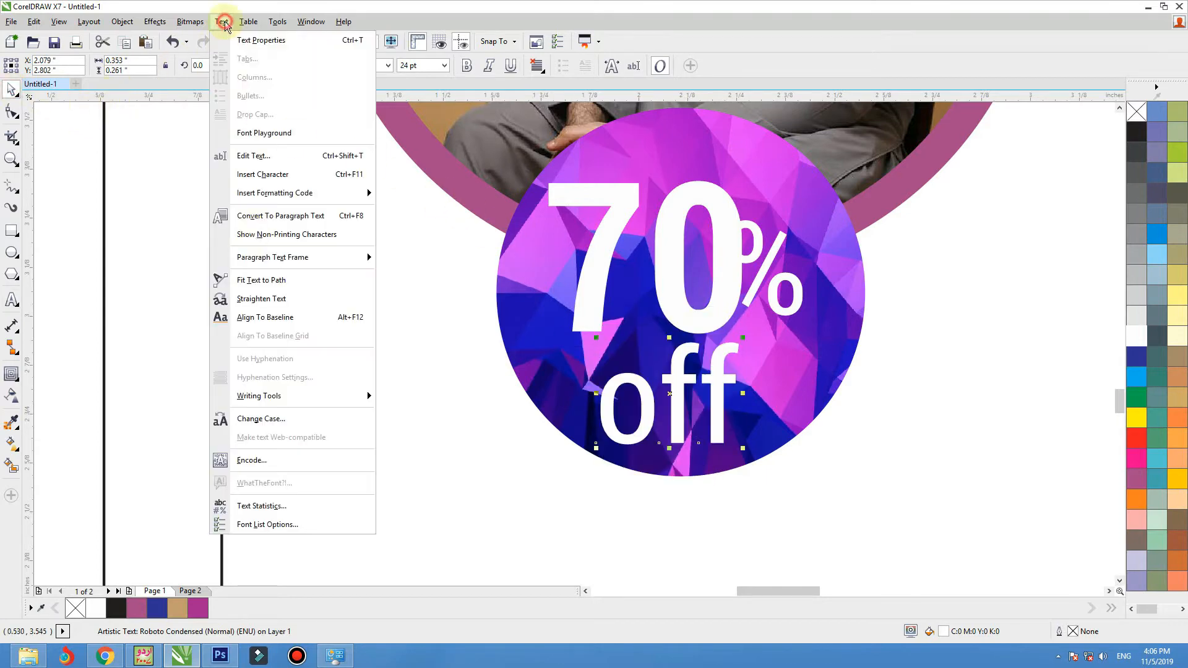
pyautogui.click(270, 420)
pyautogui.click(538, 370)
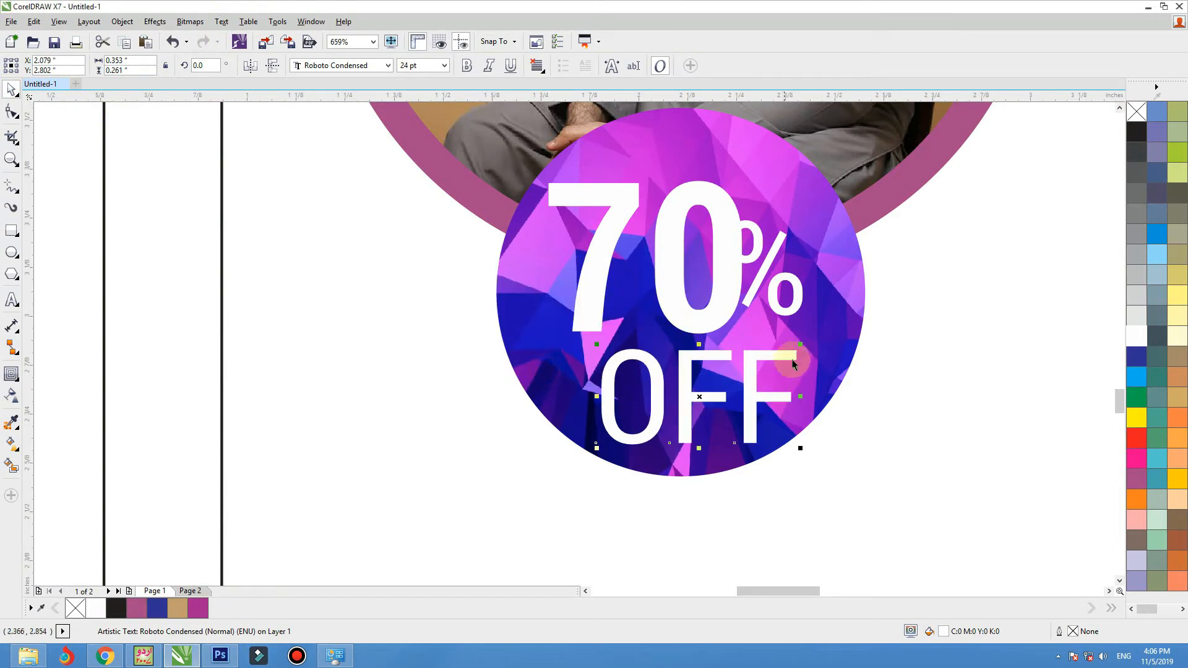
pyautogui.moveTo(799, 344); pyautogui.dragTo(755, 343)
pyautogui.keyDown('shift'); pyautogui.click(906, 350); pyautogui.keyUp('shift')
pyautogui.press('c')
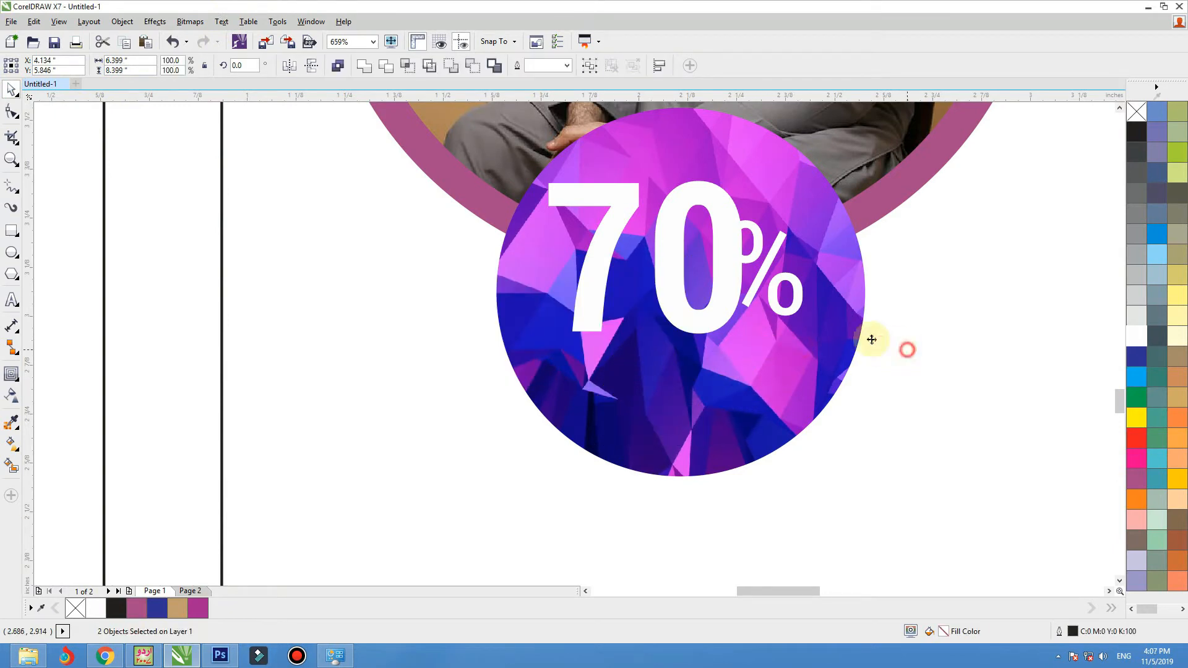
pyautogui.hotkey('ctrl', 'z')
pyautogui.scroll(-2, 774, 336)
pyautogui.click(336, 329)
pyautogui.click(773, 204)
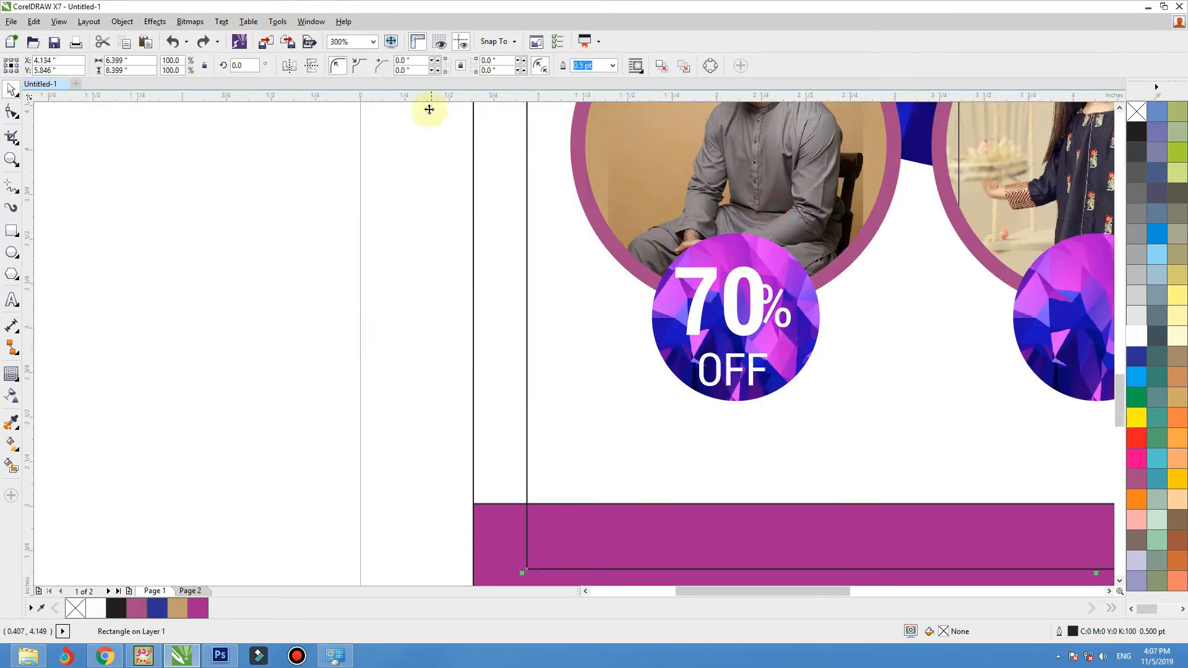
pyautogui.hotkey('shift', 'F2')
pyautogui.click(842, 410)
pyautogui.moveTo(750, 413); pyautogui.dragTo(780, 413)
pyautogui.hotkey('ctrl', 'z')
pyautogui.click(801, 413)
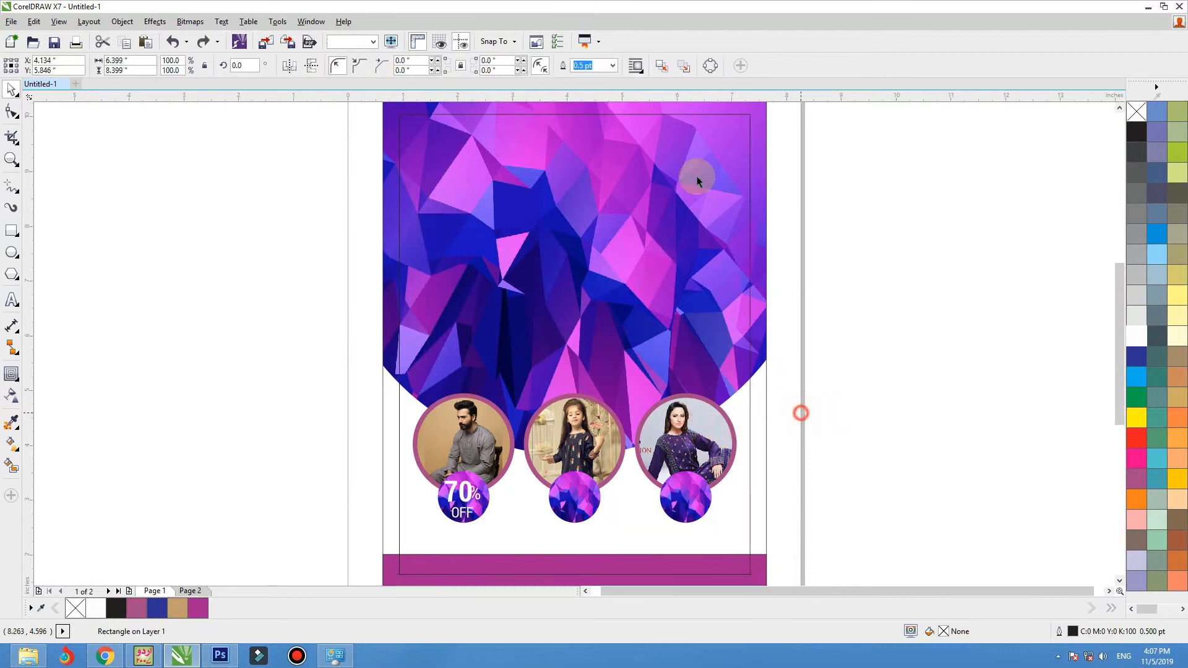
# Step: Ungroup the photo circles and their small low-poly circles
pyautogui.click(673, 435)
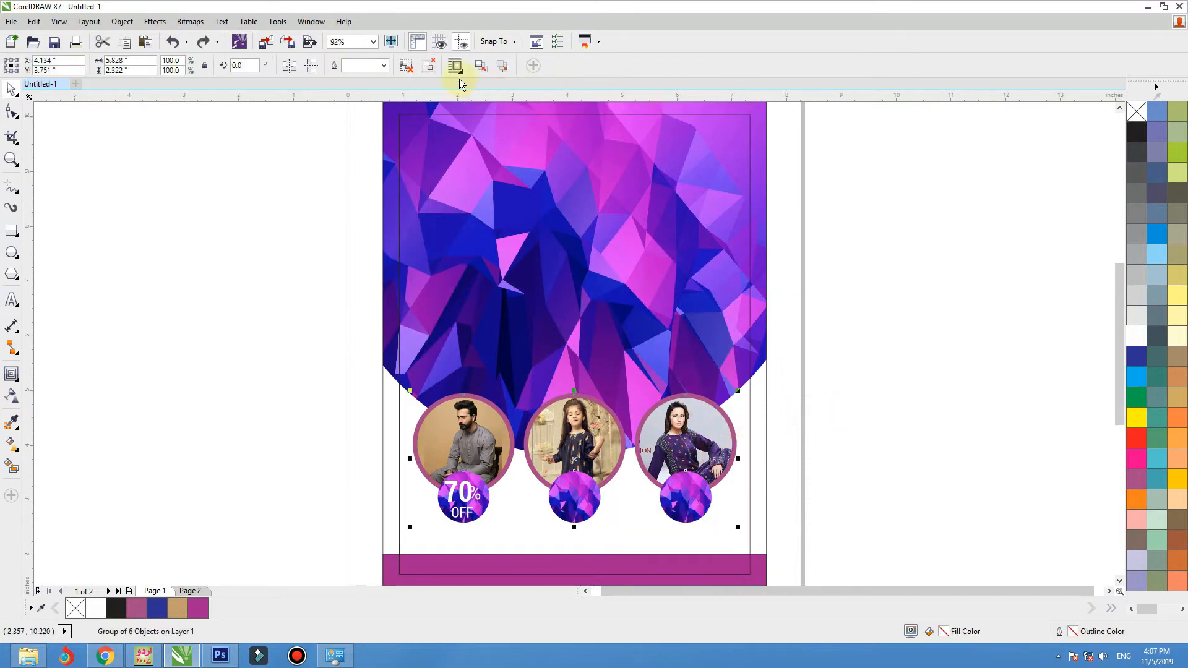
pyautogui.click(408, 67)
pyautogui.click(286, 183)
# Step: Nudge the "70" slightly down and right and move the percent sign down and right beside it
pyautogui.press('F2')
pyautogui.moveTo(287, 360); pyautogui.dragTo(812, 565)
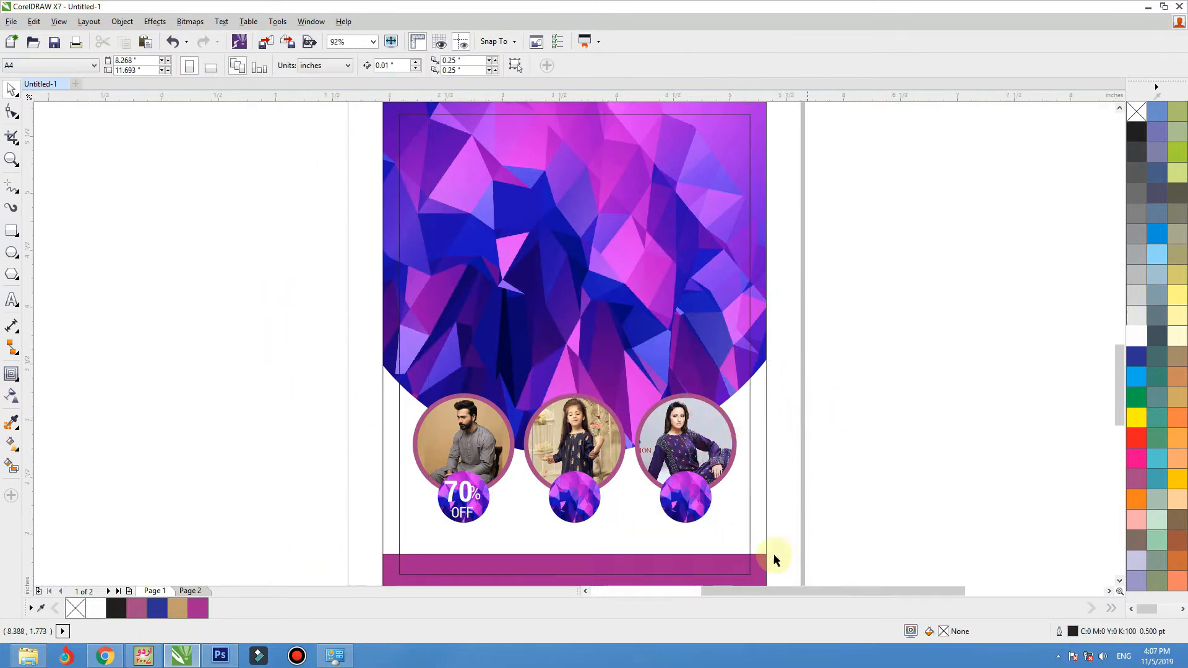
pyautogui.click(418, 384)
pyautogui.press('F2')
pyautogui.moveTo(525, 357); pyautogui.dragTo(268, 491)
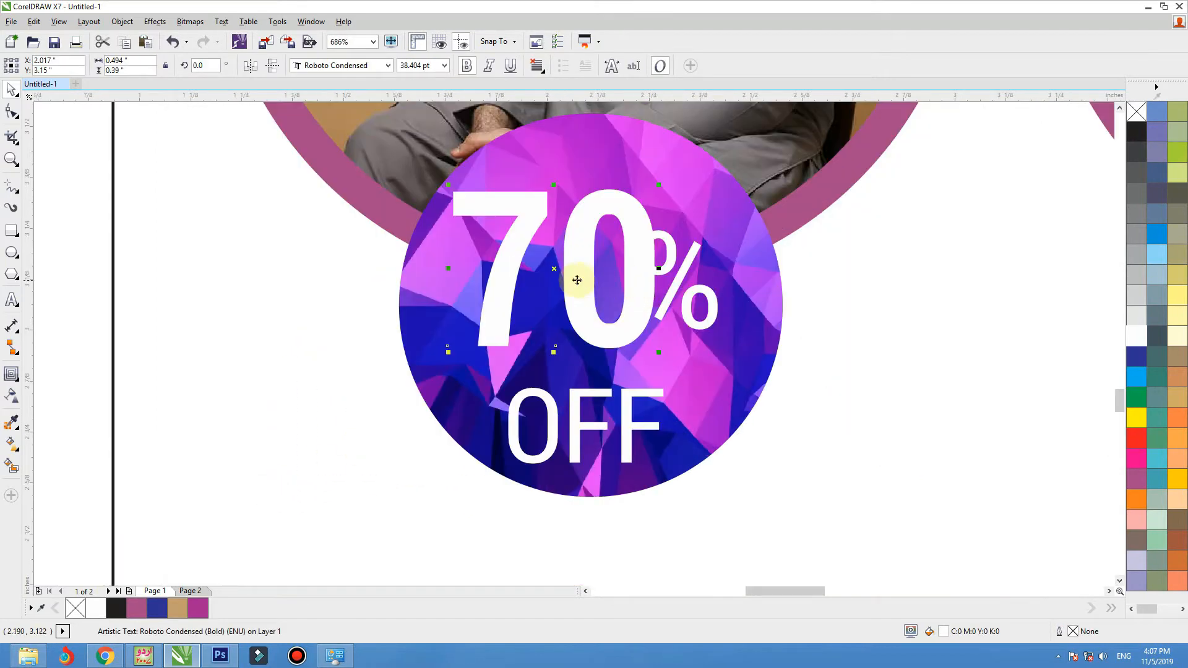
pyautogui.moveTo(576, 281); pyautogui.dragTo(583, 286)
pyautogui.moveTo(685, 272); pyautogui.dragTo(712, 293)
# Step: Copy the "70% OFF" text from the first small low-poly circle onto the middle one
pyautogui.scroll(-2, 537, 292)
pyautogui.moveTo(366, 270); pyautogui.dragTo(396, 280)
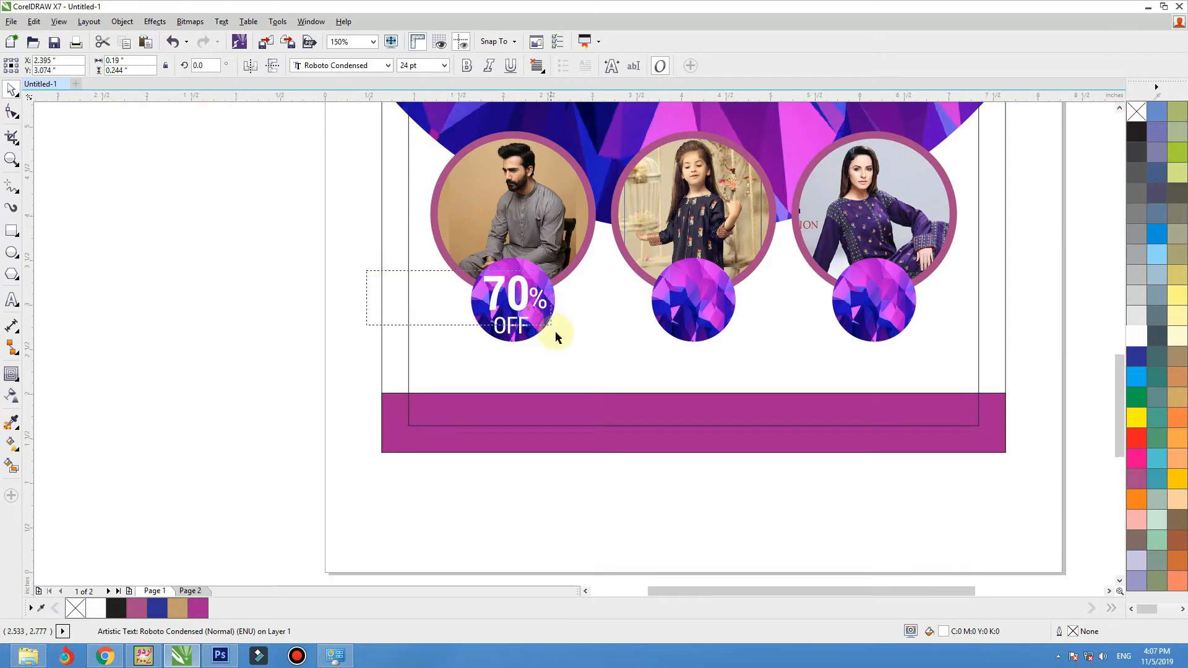
pyautogui.moveTo(555, 334); pyautogui.dragTo(555, 339)
pyautogui.moveTo(510, 298); pyautogui.dragTo(692, 303)
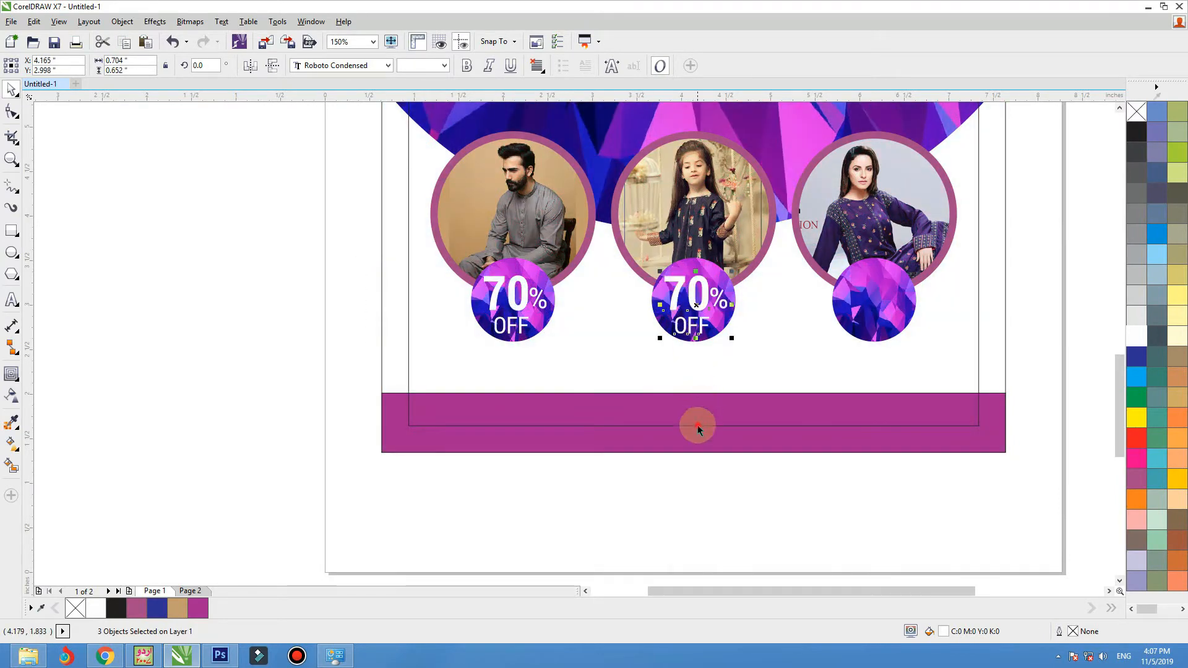
# Step: Change the number on the middle badge to 50
pyautogui.click(694, 424)
pyautogui.click(701, 300)
pyautogui.doubleClick(701, 298)
pyautogui.keyDown('ctrl'); pyautogui.click(421, 306); pyautogui.keyUp('ctrl')
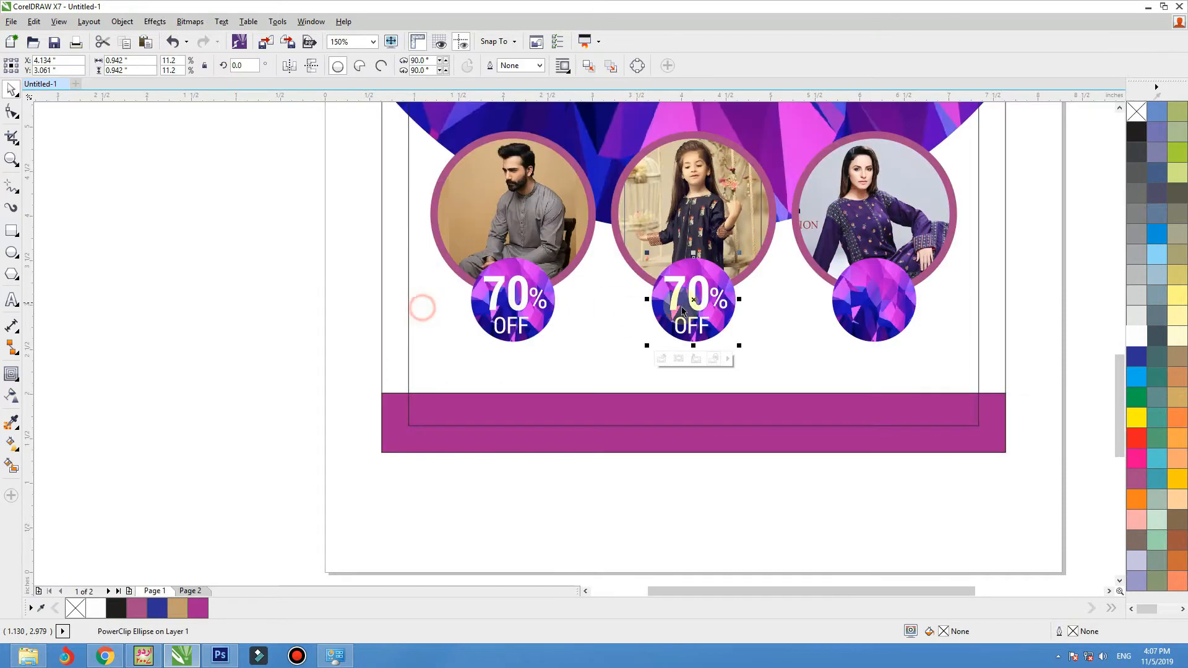
pyautogui.doubleClick(708, 294)
pyautogui.moveTo(709, 294); pyautogui.dragTo(665, 291)
pyautogui.write('5')
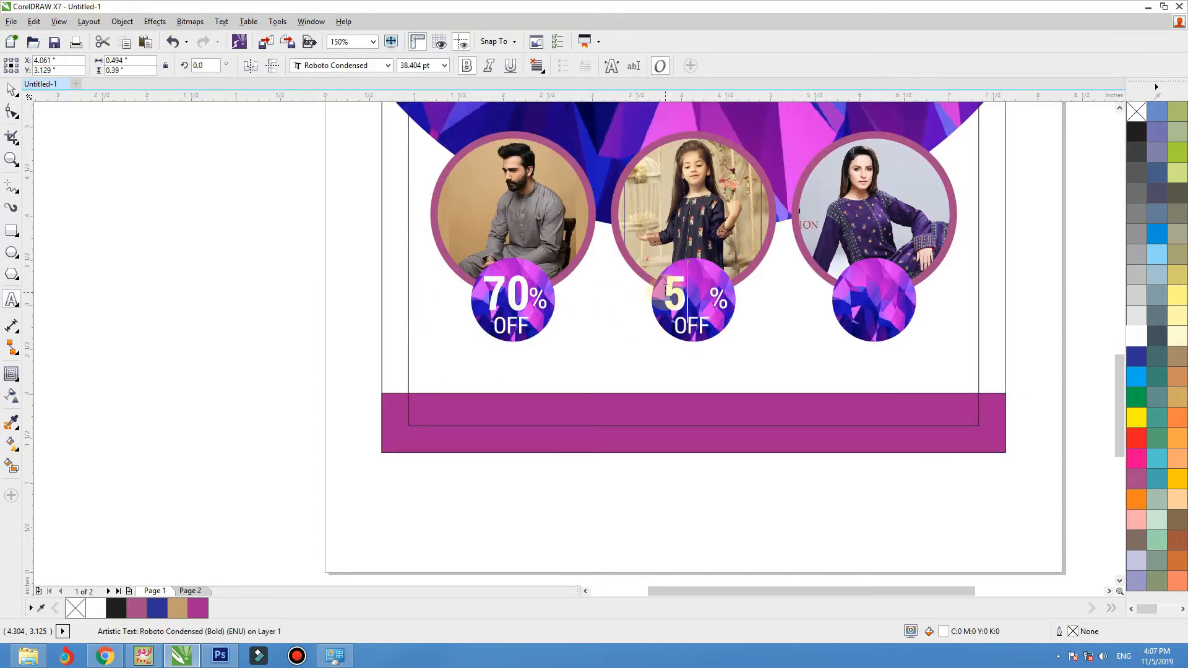
pyautogui.click(9, 85)
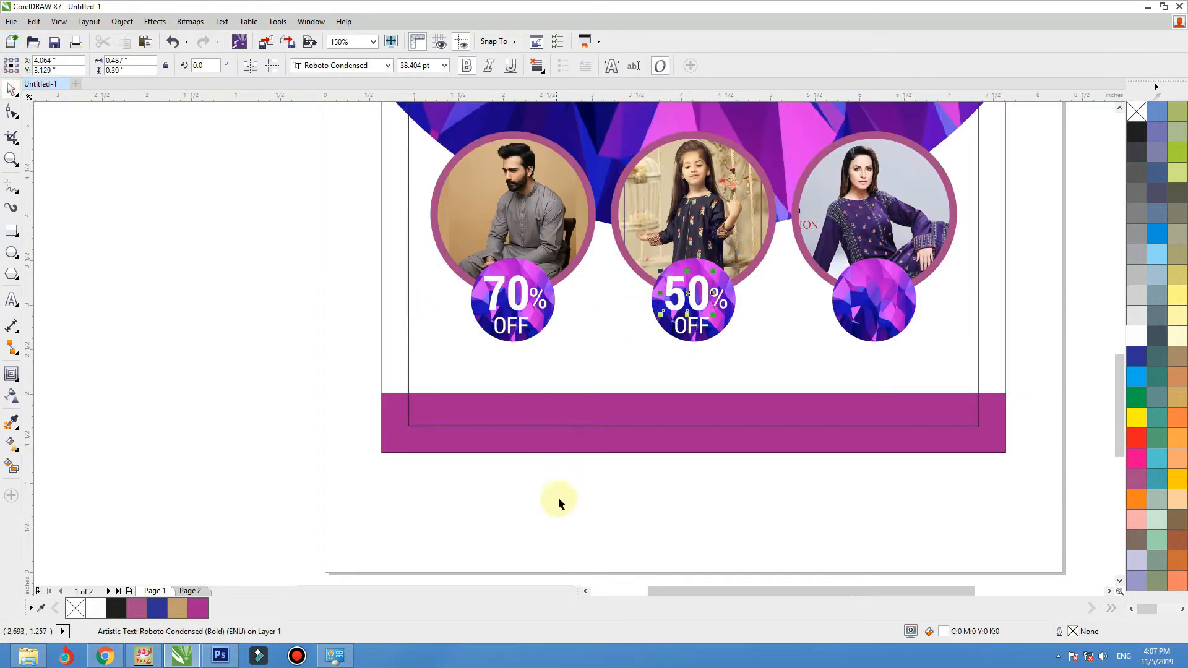
# Step: Copy the "50% OFF" text onto the third small circle and change its number to 30
pyautogui.moveTo(798, 566); pyautogui.dragTo(851, 289)
pyautogui.rightClick(859, 290)
pyautogui.click(861, 468)
pyautogui.doubleClick(868, 291)
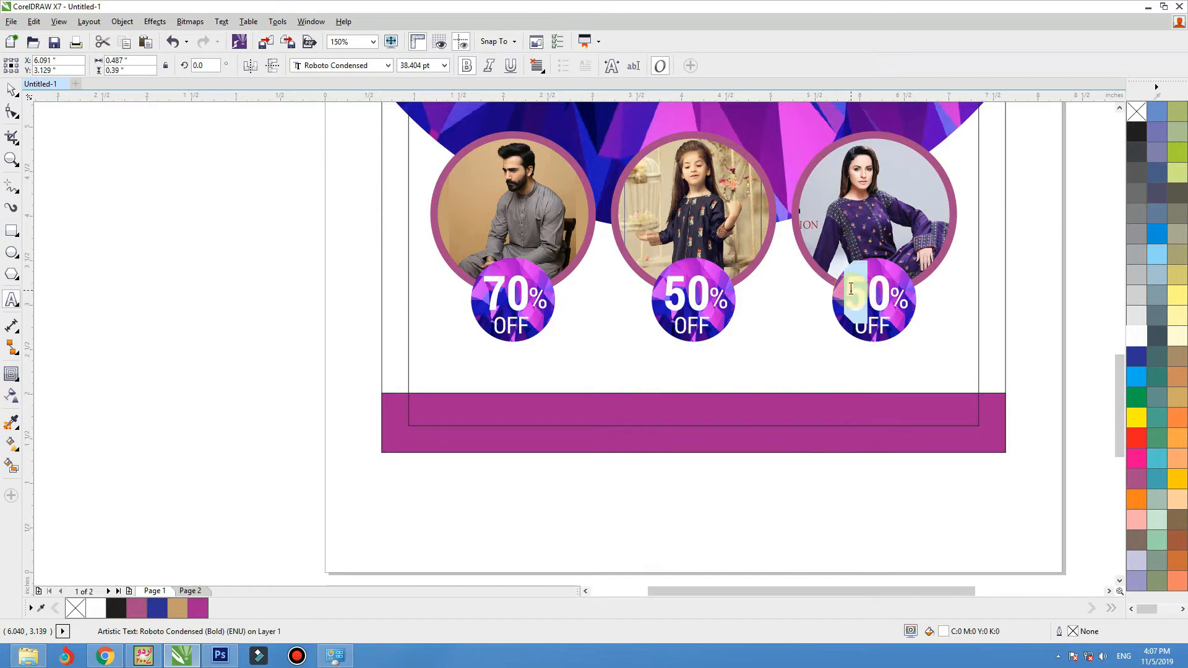
pyautogui.write('3')
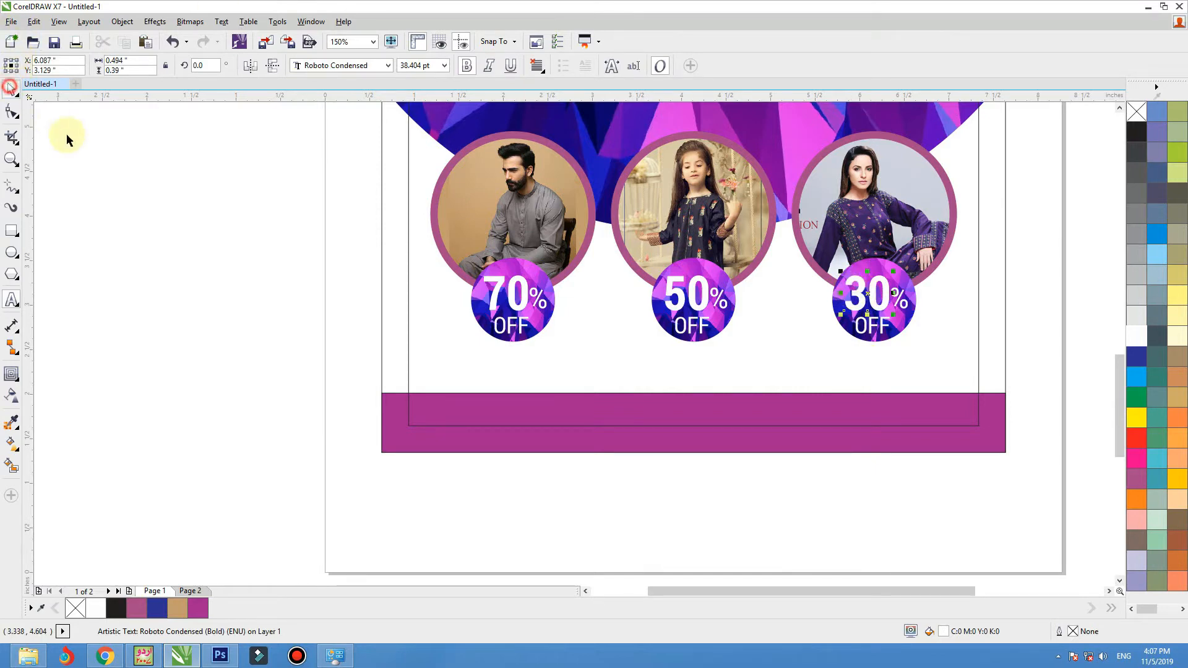
pyautogui.click(109, 233)
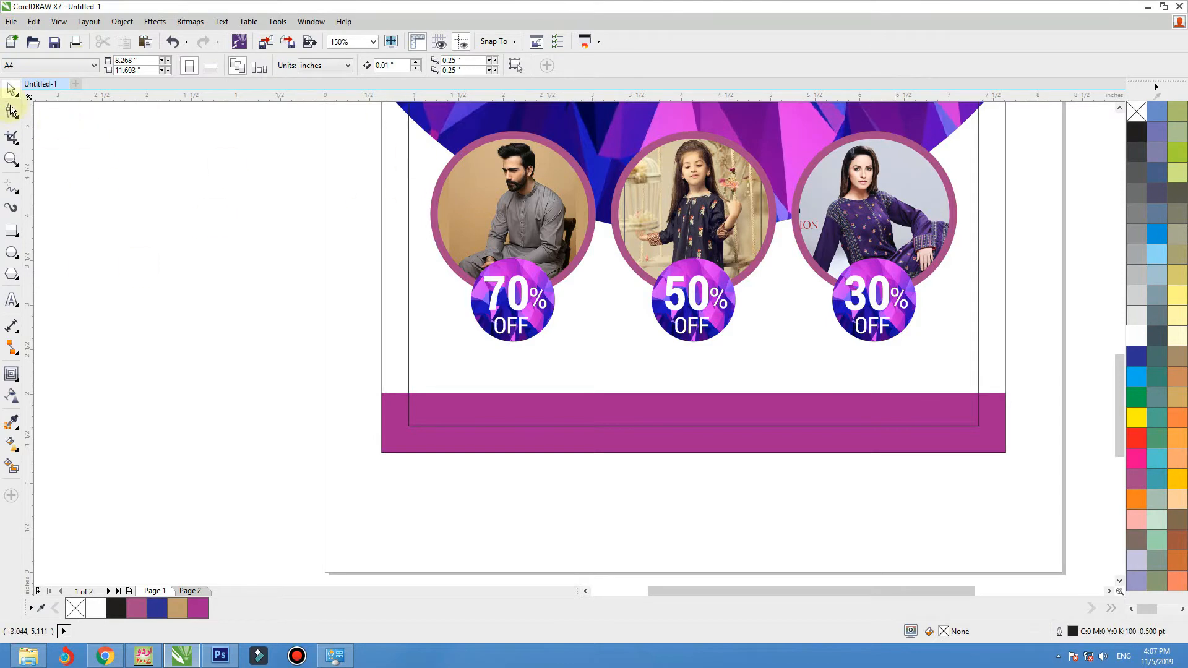
# Step: Lower the top edge of the magenta band so that it is about 0.48 inches high
pyautogui.scroll(-1, 495, 519)
pyautogui.press('F2')
pyautogui.moveTo(857, 324); pyautogui.dragTo(366, 526)
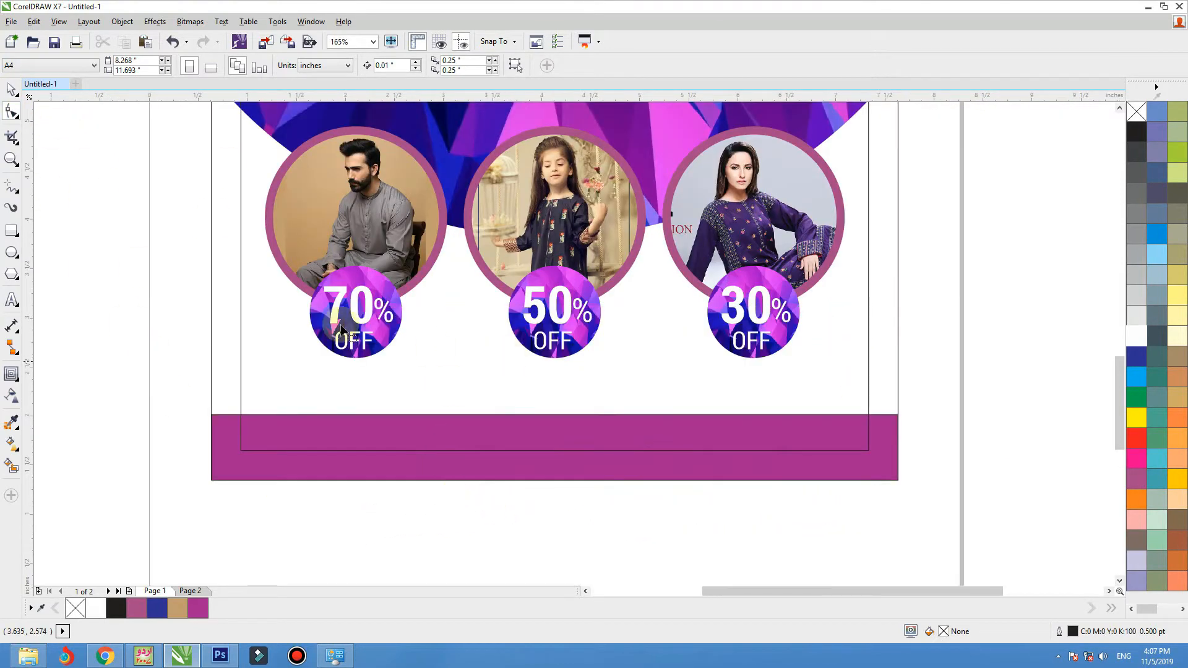
pyautogui.click(232, 455)
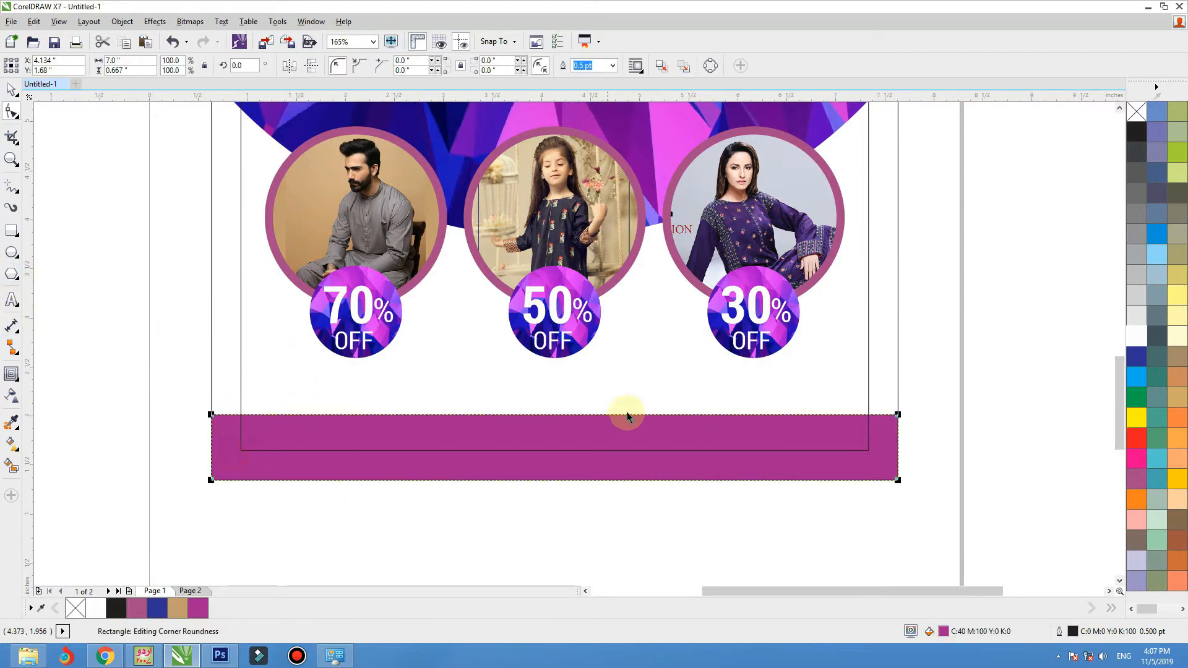
pyautogui.moveTo(553, 415); pyautogui.dragTo(552, 433)
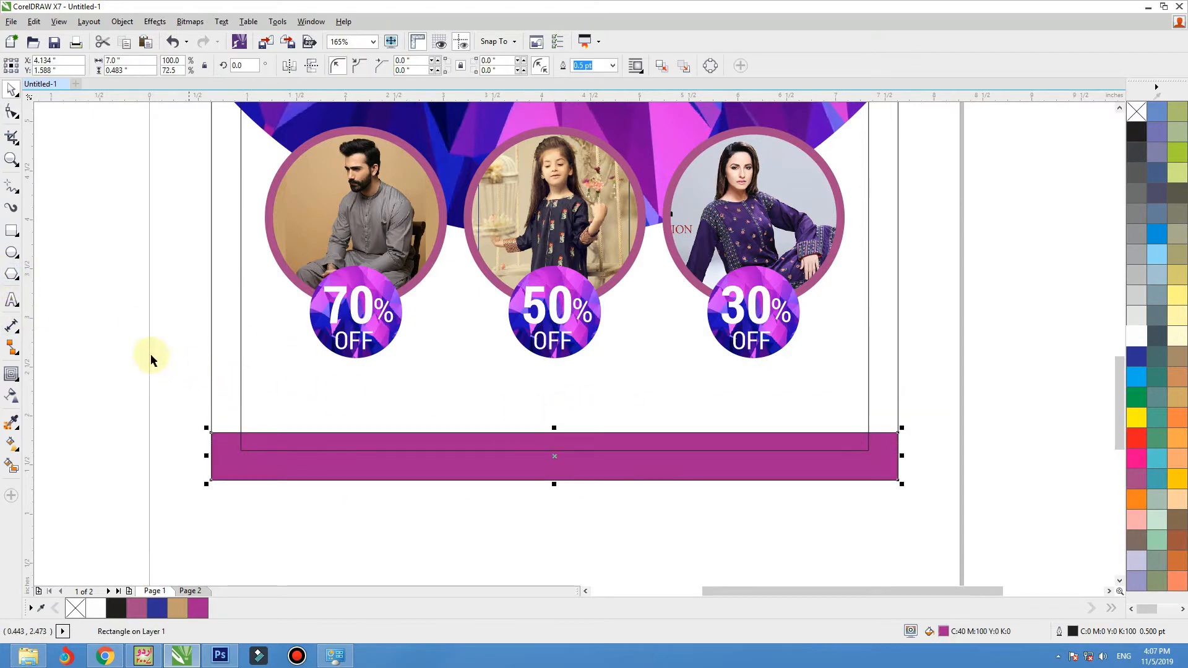
pyautogui.click(151, 352)
# Step: Add the two-line text "men's collection" below the magenta band
pyautogui.press('F8')
pyautogui.click(349, 541)
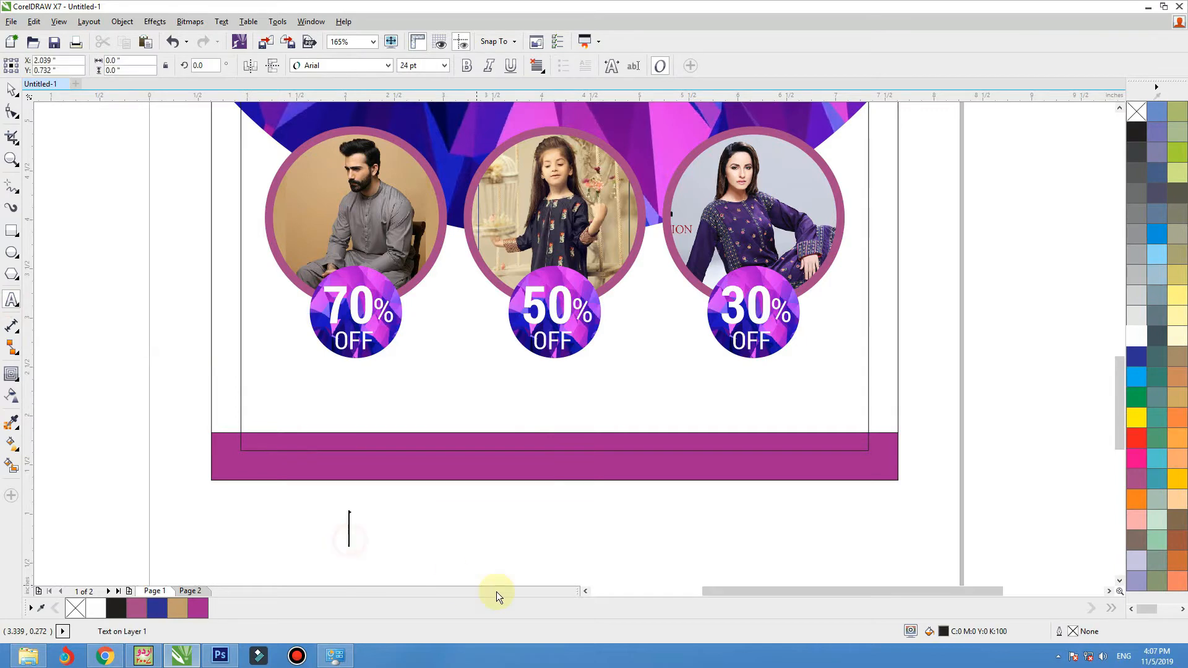
pyautogui.write("men's")
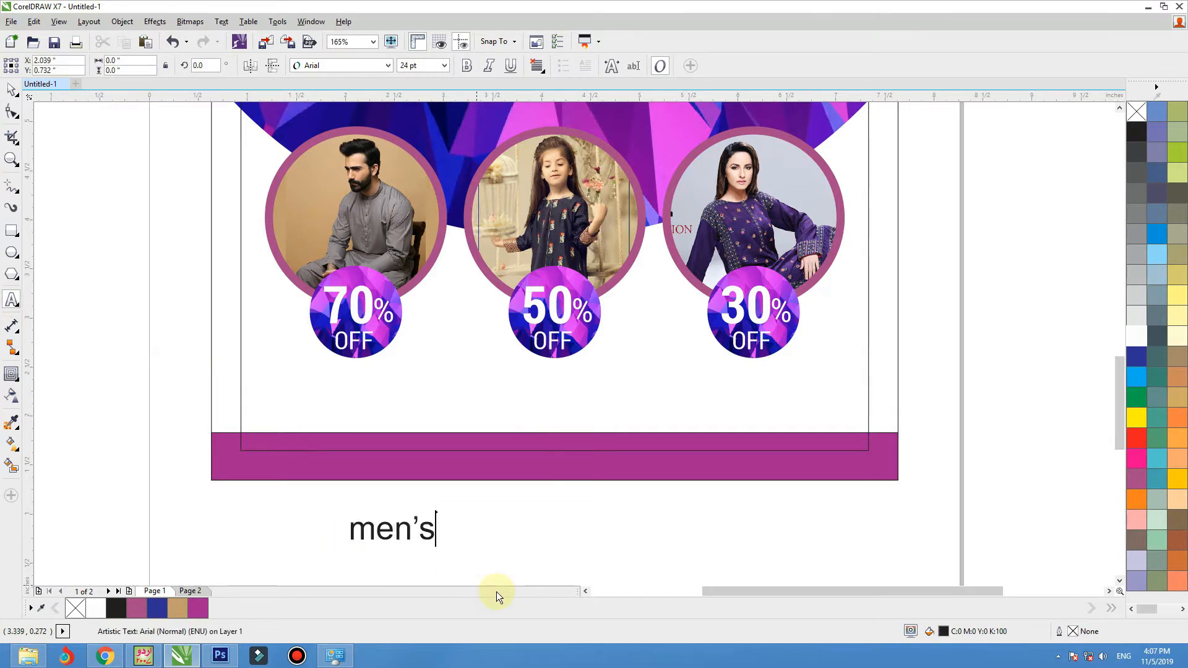
pyautogui.press('Return')
pyautogui.write('colle')
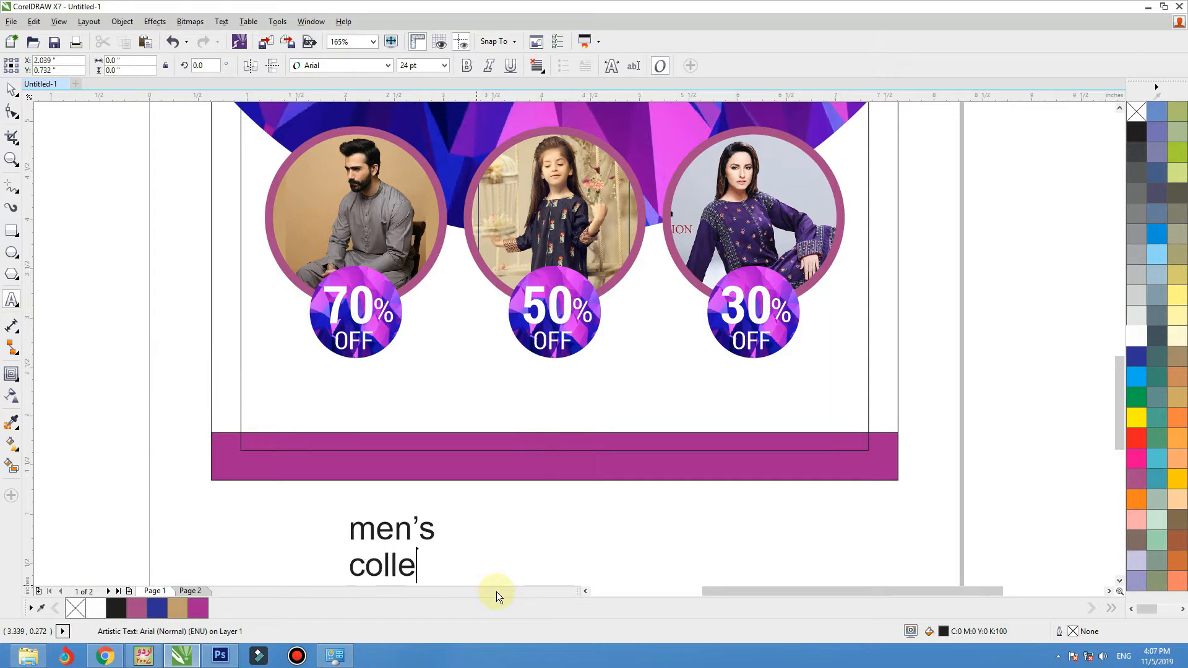
pyautogui.write('ction')
# Step: Convert the "men's collection" text to uppercase and set its font to Roboto Condensed
pyautogui.hotkey('ctrl', 'a')
pyautogui.hotkey('shift', 'F3')
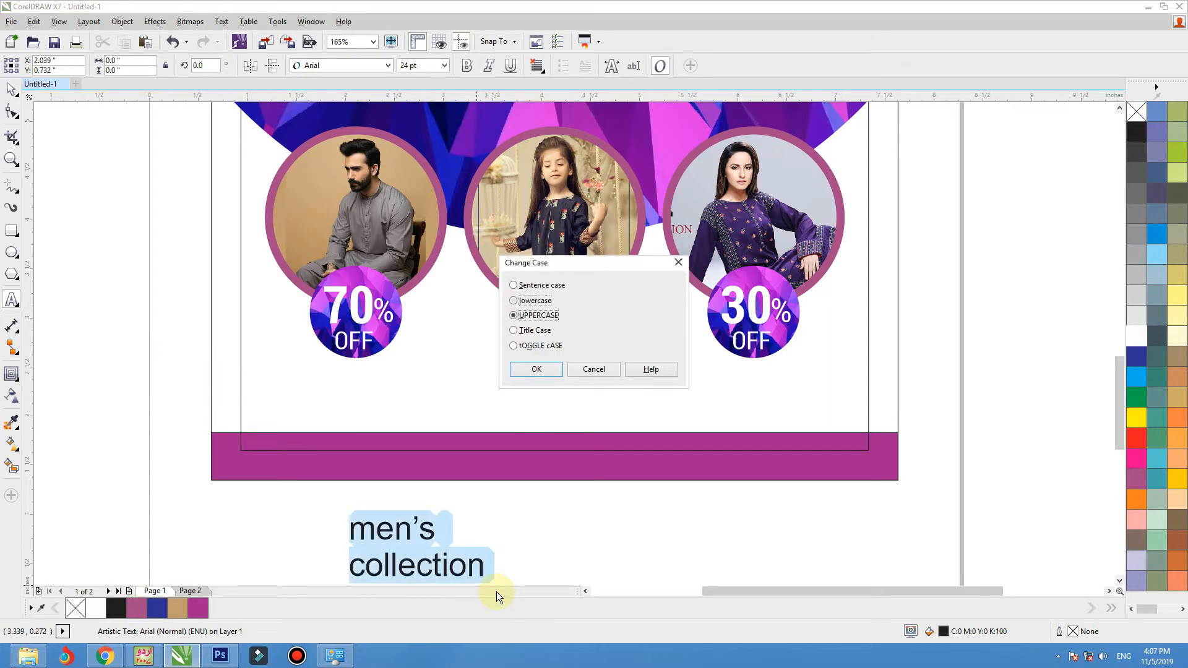
pyautogui.press('Return')
pyautogui.click(12, 93)
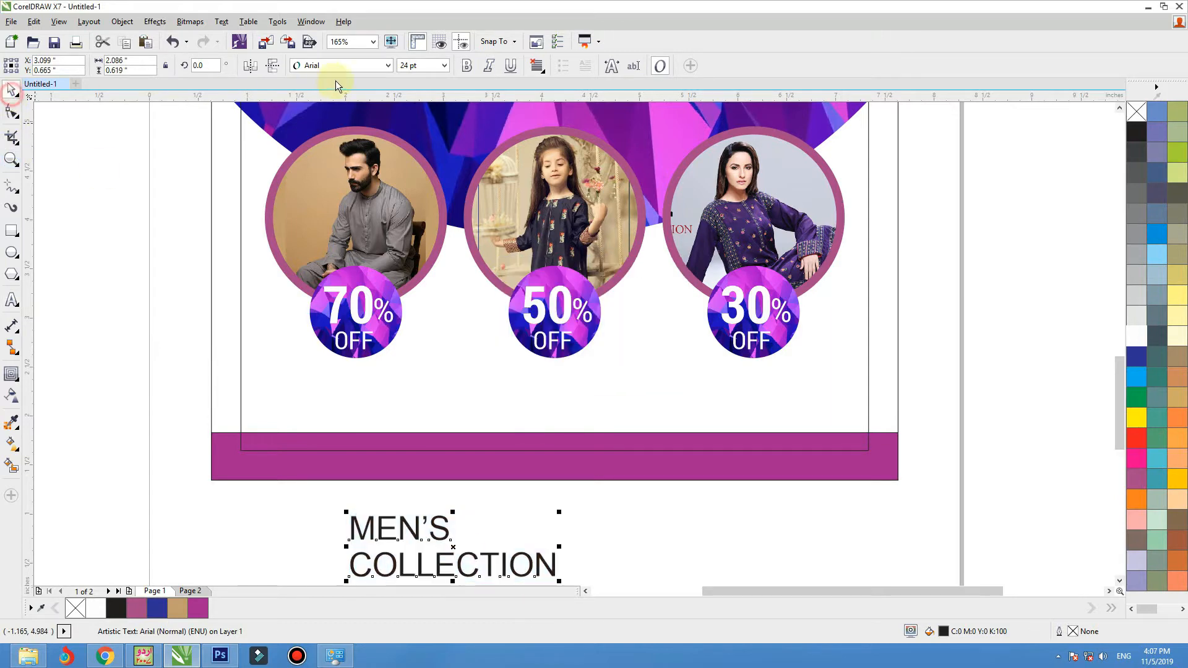
pyautogui.click(339, 68)
pyautogui.click(343, 97)
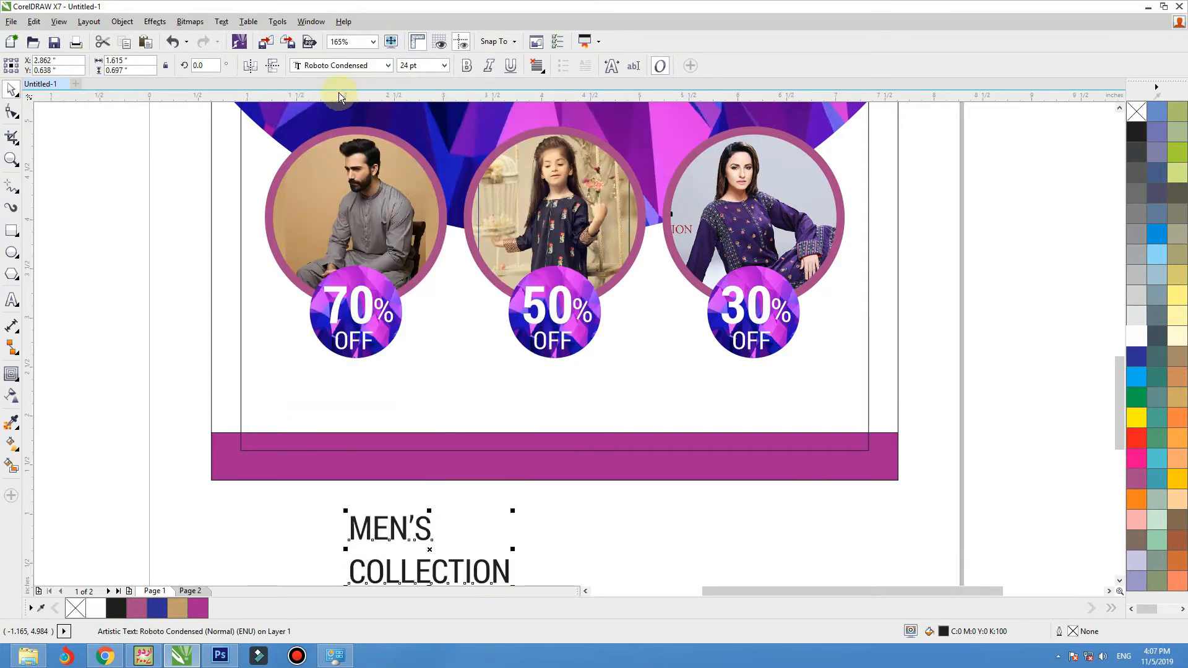
# Step: Move "MEN'S COLLECTION" beneath the 70% badge and break it apart into separate lines
pyautogui.moveTo(427, 534); pyautogui.dragTo(356, 366)
pyautogui.click(122, 21)
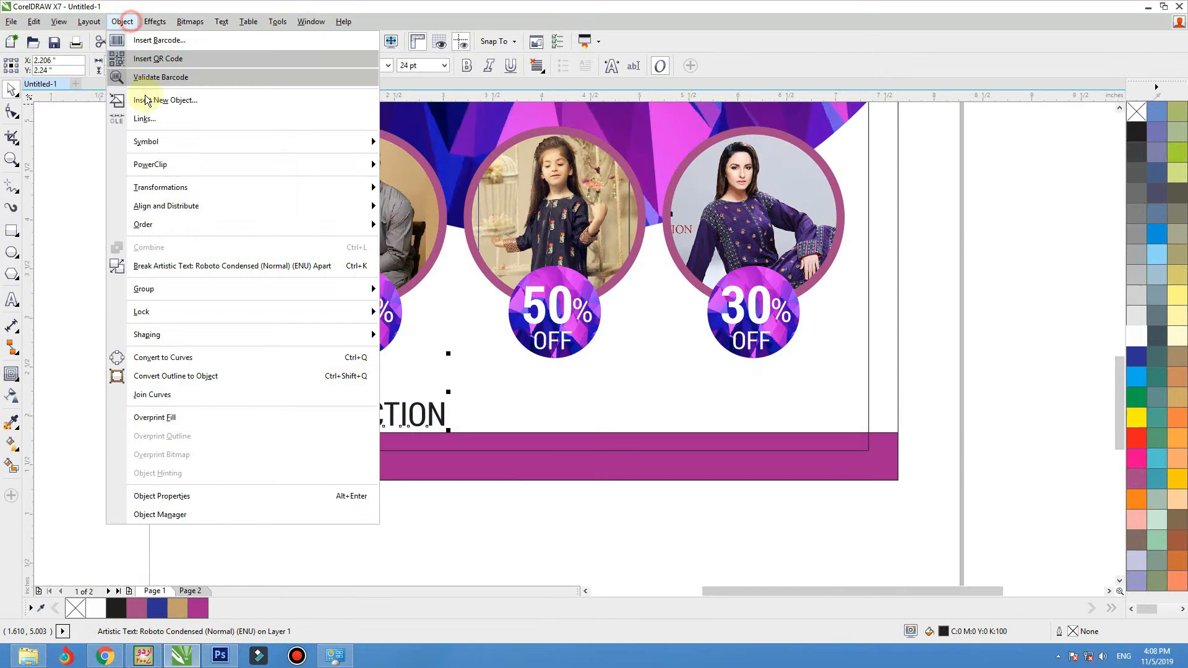
pyautogui.click(186, 267)
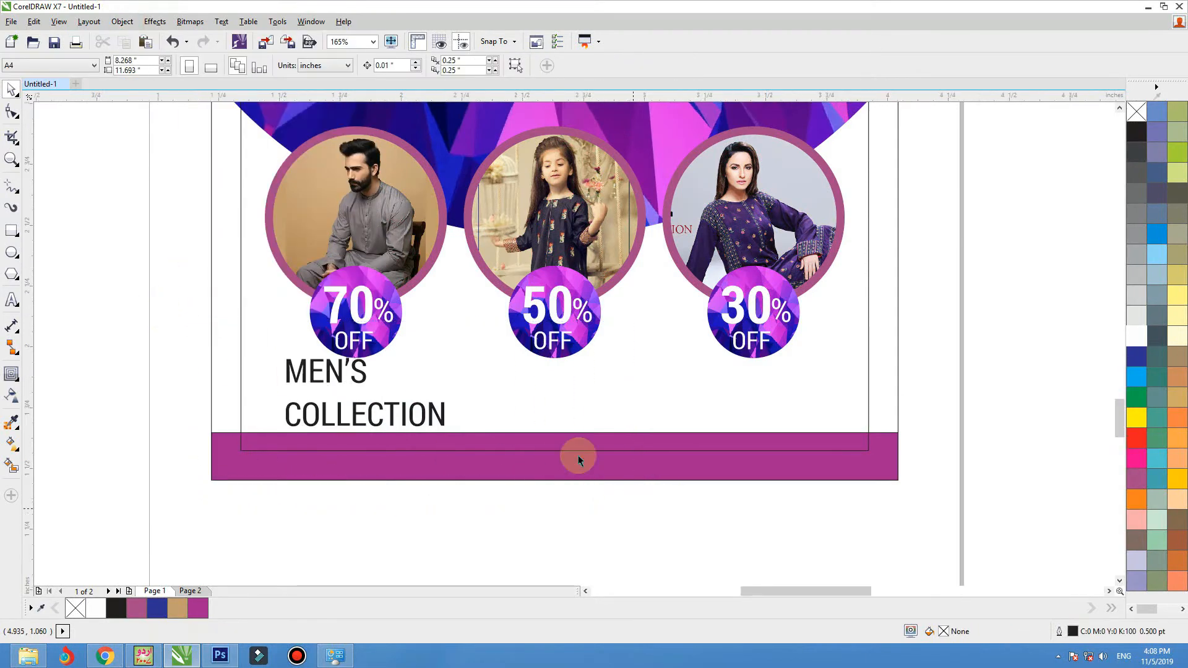
# Step: Shrink "COLLECTION" to about 19 pt and move "MEN'S" so that it sits roughly centred above it
pyautogui.scroll(2, 578, 456)
pyautogui.click(516, 336)
pyautogui.moveTo(653, 308); pyautogui.dragTo(611, 308)
pyautogui.moveTo(461, 265); pyautogui.dragTo(527, 291)
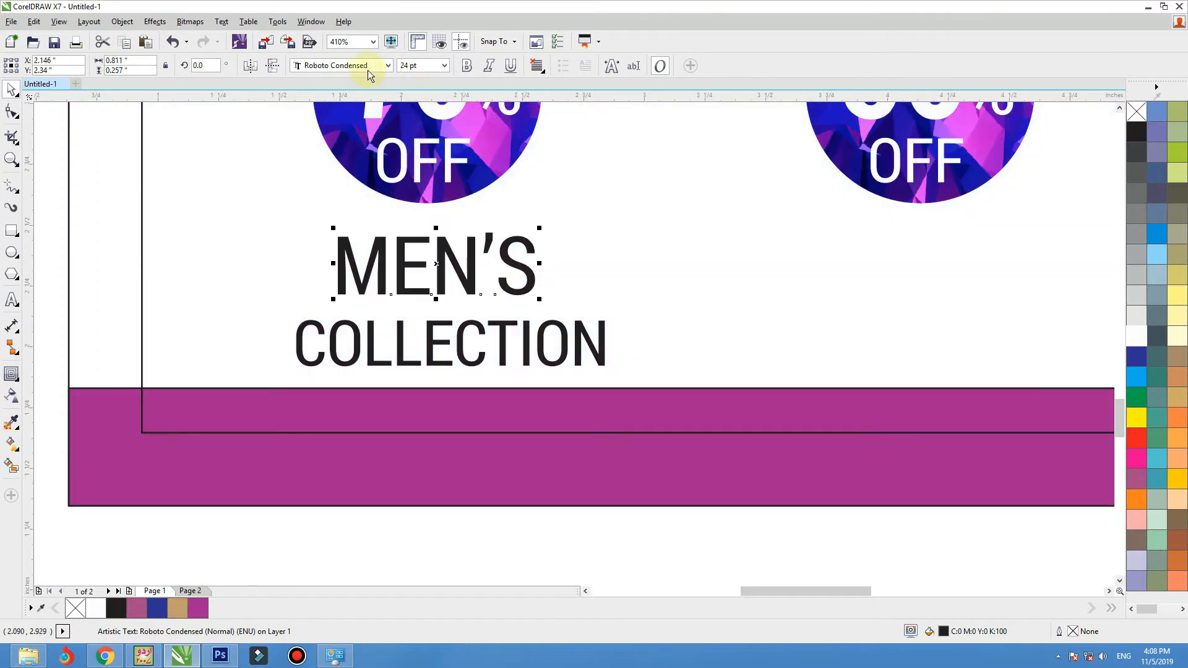
# Step: Set the font of "MEN'S" to Revenue after trying Rainbow Bridge Personal Use
pyautogui.click(387, 65)
pyautogui.click(369, 162)
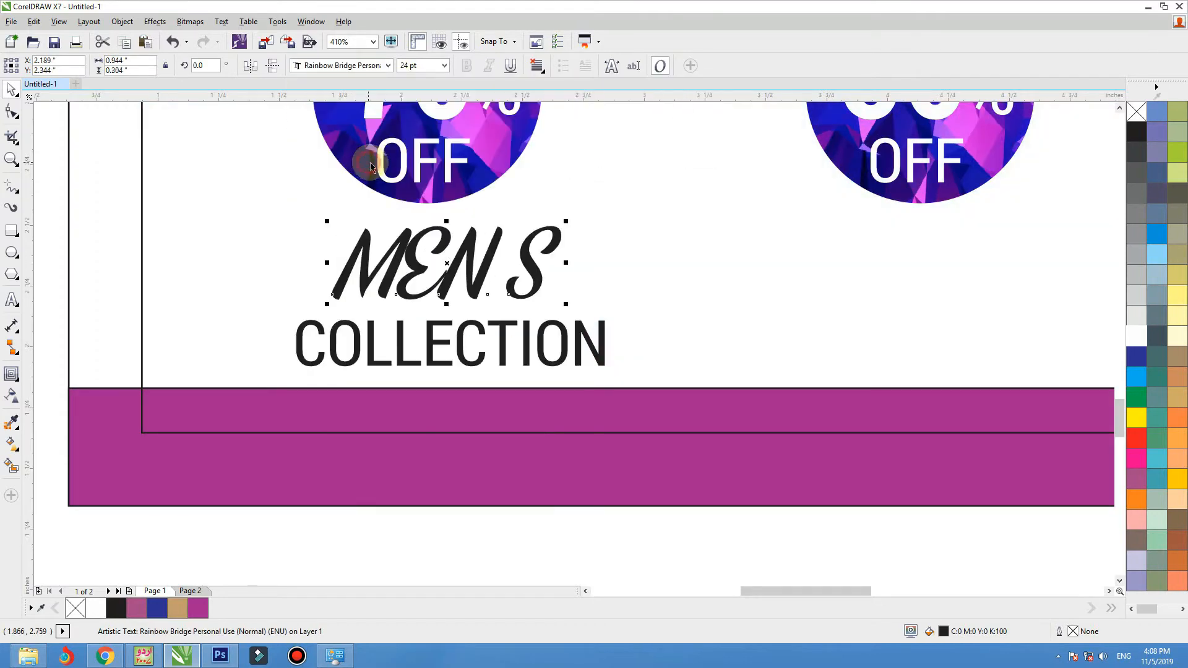
pyautogui.click(344, 66)
pyautogui.scroll(-2, 341, 276)
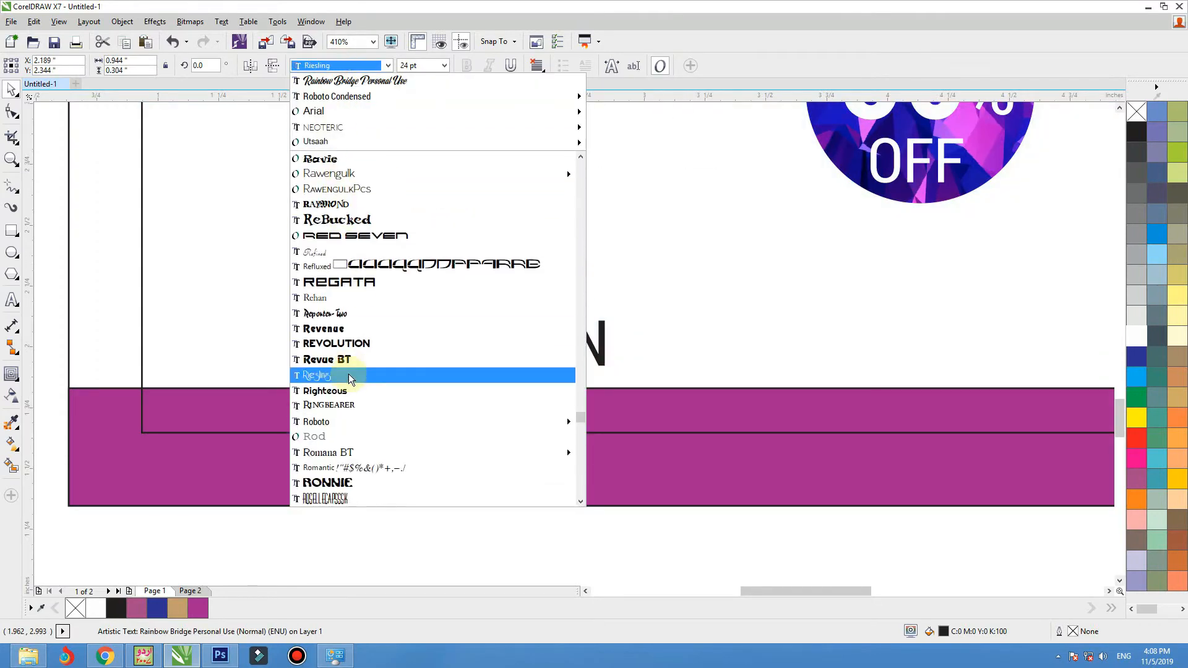
pyautogui.click(337, 328)
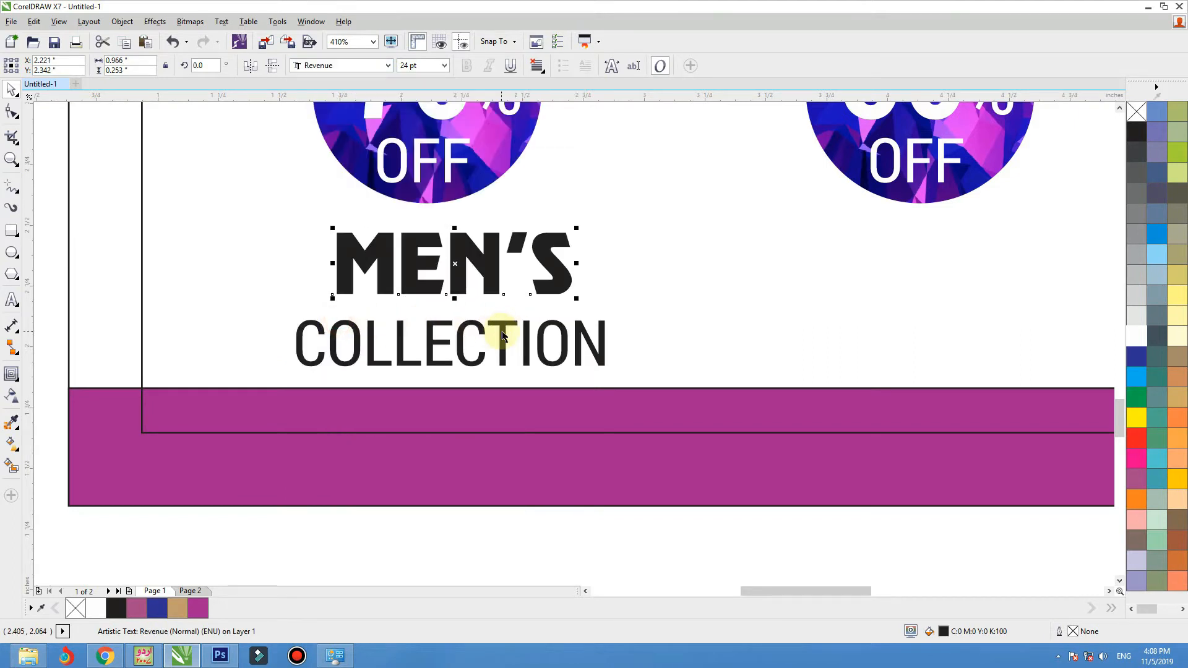
# Step: Try the REVOLUTION font on "MEN'S" and undo that font change
pyautogui.click(346, 66)
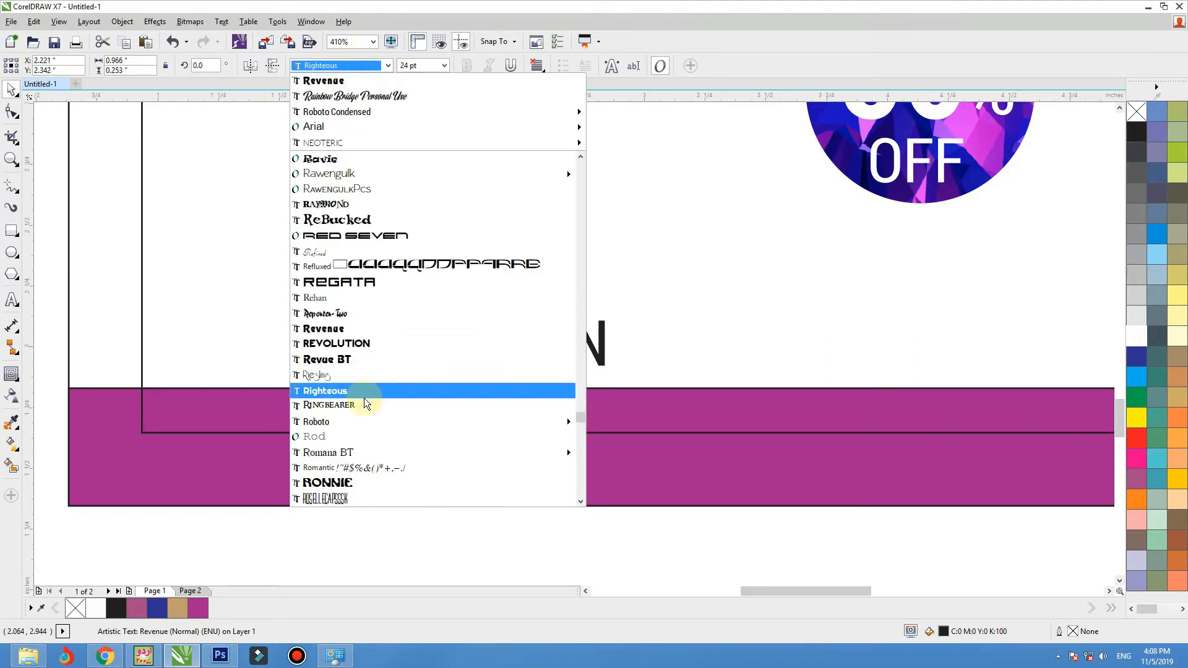
pyautogui.click(360, 343)
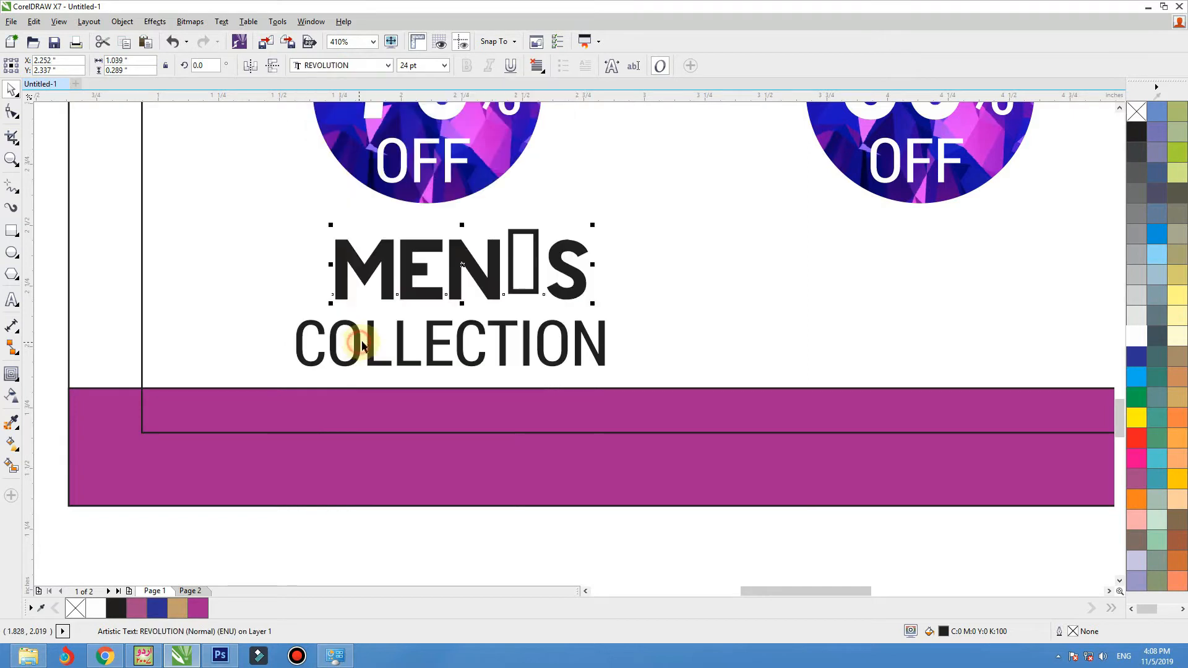
pyautogui.hotkey('ctrl', 'z')
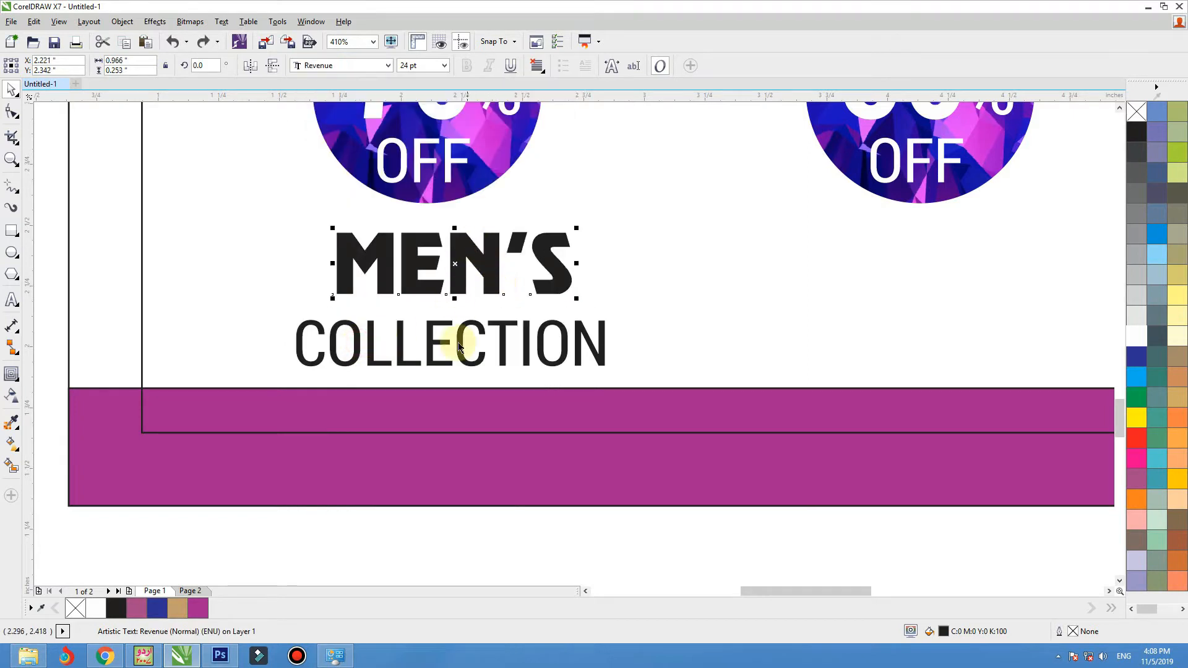
# Step: Fill "MEN'S" with the band's magenta and shrink "COLLECTION" to about 12 pt directly beneath it
pyautogui.click(365, 431)
pyautogui.click(504, 350)
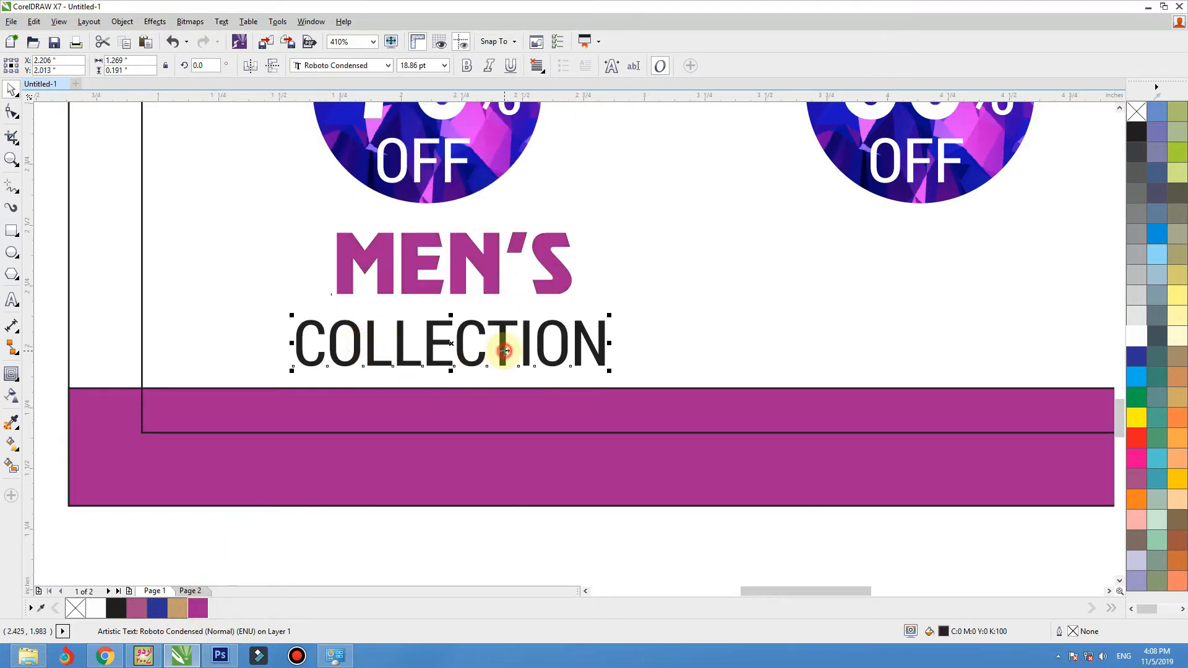
pyautogui.moveTo(609, 314); pyautogui.dragTo(491, 308)
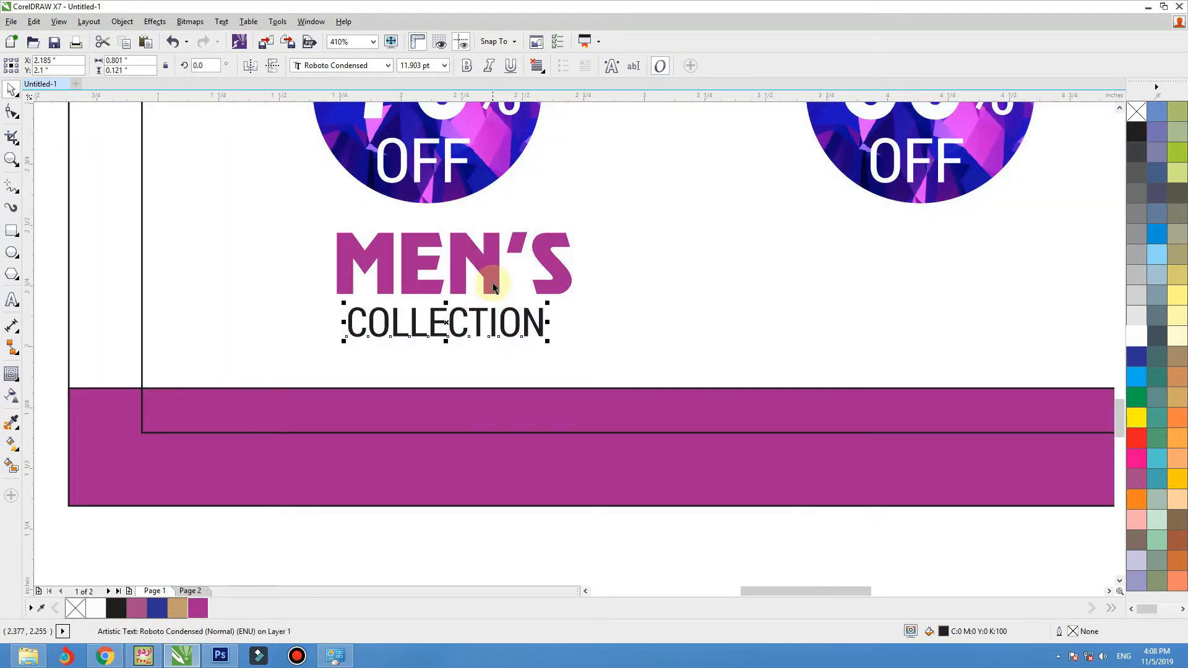
# Step: Centre "MEN'S" and "COLLECTION" horizontally under the 70% circle and nudge the pair slightly up
pyautogui.keyDown('shift'); pyautogui.click(493, 283); pyautogui.keyUp('shift')
pyautogui.press('c')
pyautogui.scroll(-1, 460, 228)
pyautogui.keyDown('shift'); pyautogui.click(470, 205); pyautogui.keyUp('shift')
pyautogui.press('c')
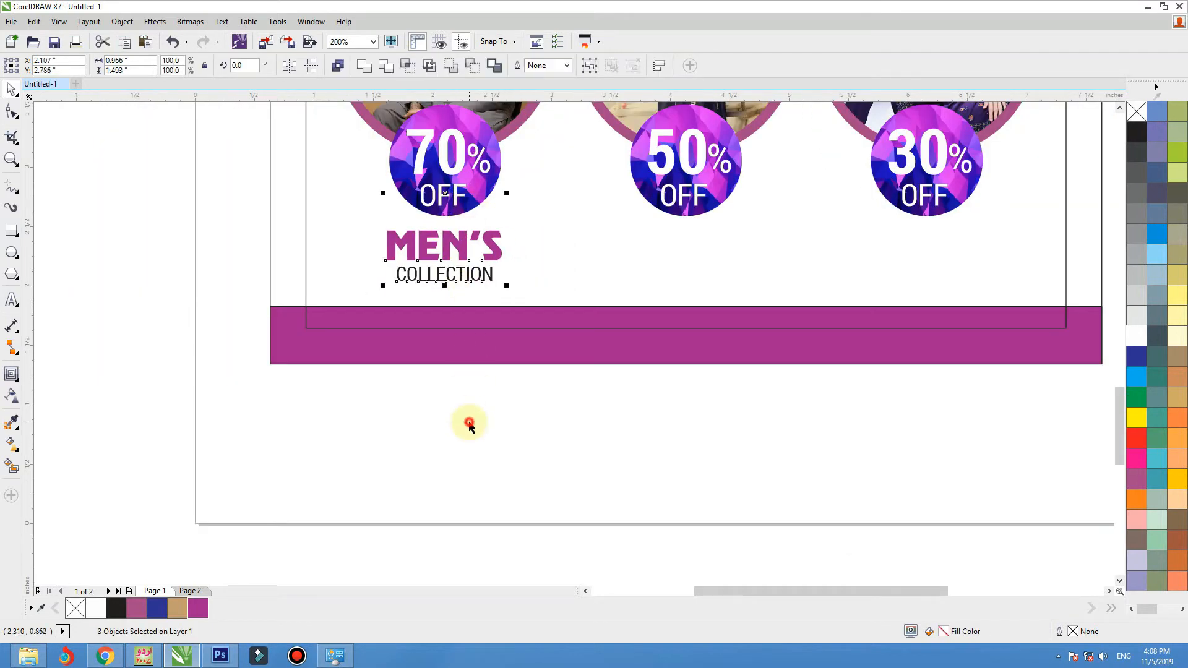
pyautogui.moveTo(341, 214); pyautogui.dragTo(610, 411)
pyautogui.moveTo(449, 237); pyautogui.dragTo(450, 232)
# Step: Copy the "MEN'S COLLECTION" text beneath the 50% and 30% badges, centring the middle copy on its circle
pyautogui.moveTo(461, 233); pyautogui.dragTo(647, 234)
pyautogui.rightClick(647, 233)
pyautogui.keyDown('shift'); pyautogui.click(710, 201); pyautogui.keyUp('shift')
pyautogui.press('c')
pyautogui.moveTo(856, 432); pyautogui.dragTo(595, 222)
pyautogui.moveTo(712, 240); pyautogui.dragTo(955, 240)
pyautogui.rightClick(955, 240)
pyautogui.click(880, 433)
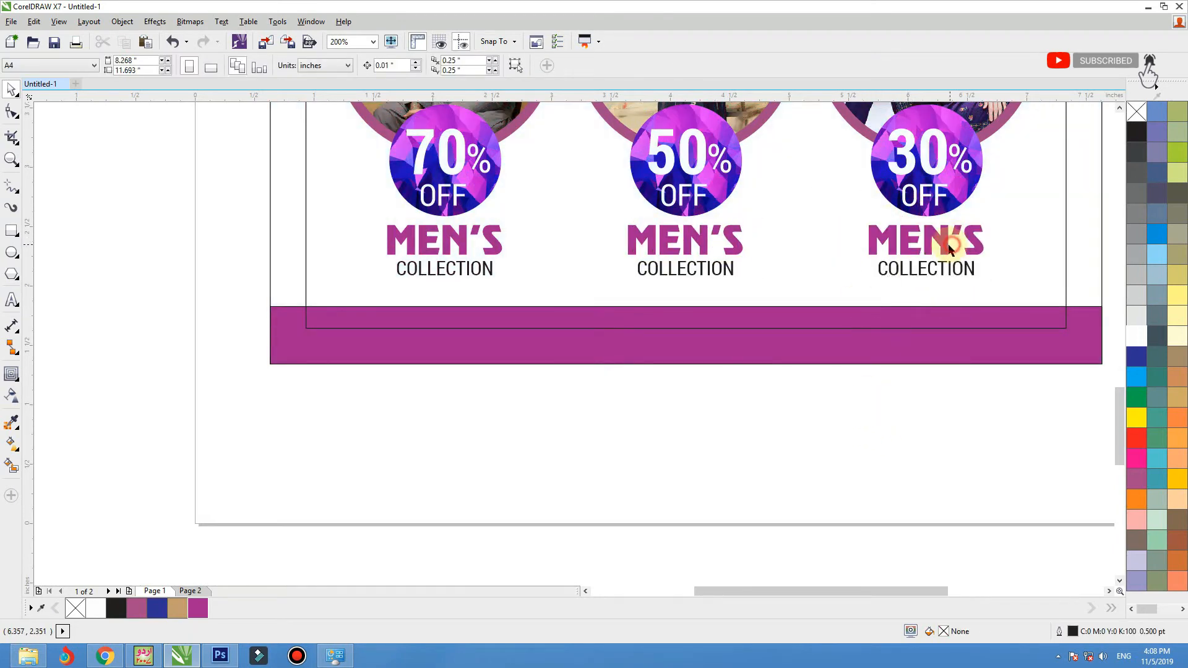
# Step: Change "MEN'S" to "Women'S" under the 30% badge and to "Kid'S" under the 50% badge
pyautogui.doubleClick(949, 247)
pyautogui.moveTo(949, 247); pyautogui.dragTo(849, 241)
pyautogui.write('W')
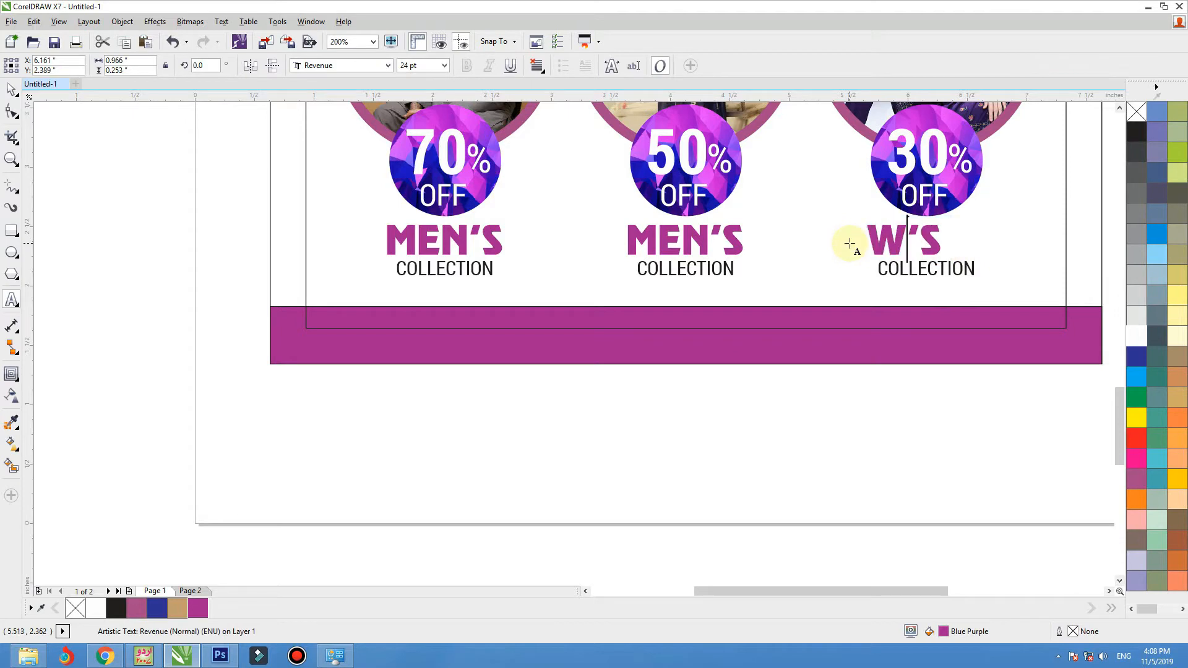
pyautogui.write('omen')
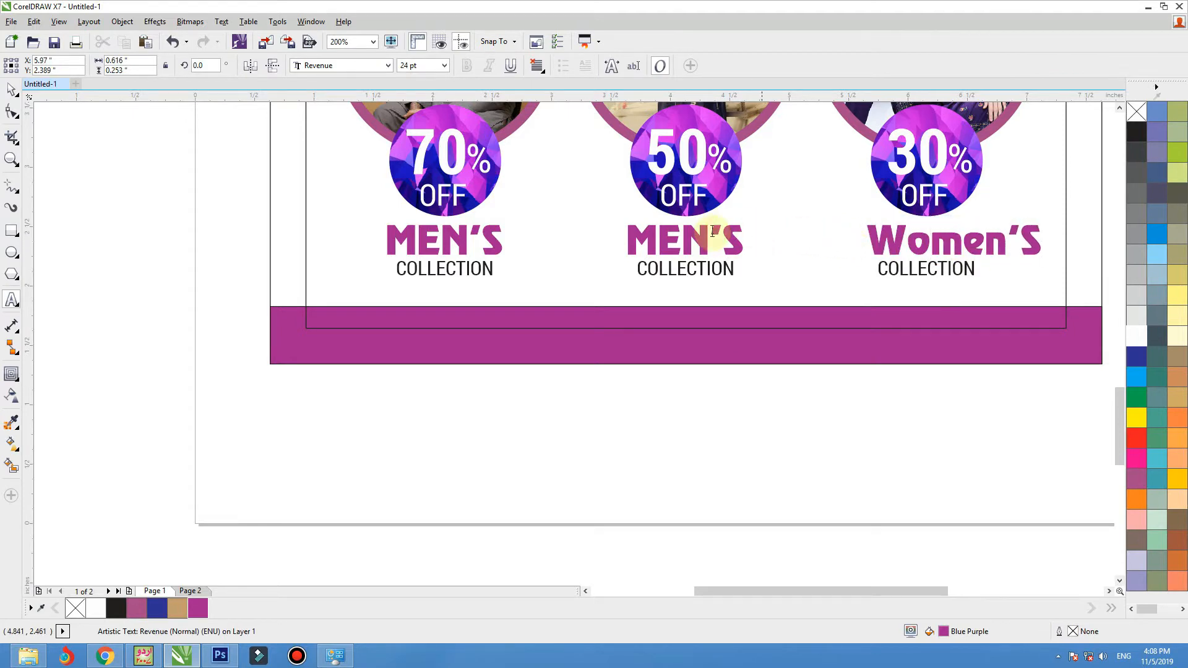
pyautogui.moveTo(710, 241); pyautogui.dragTo(615, 235)
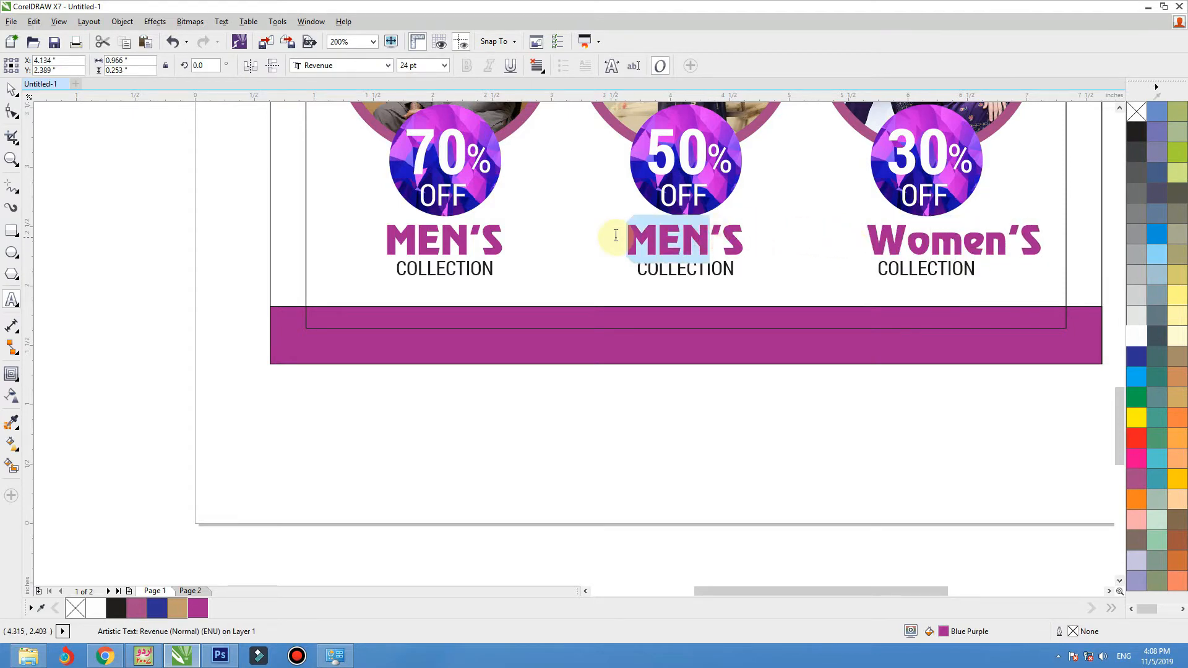
pyautogui.write('Kid')
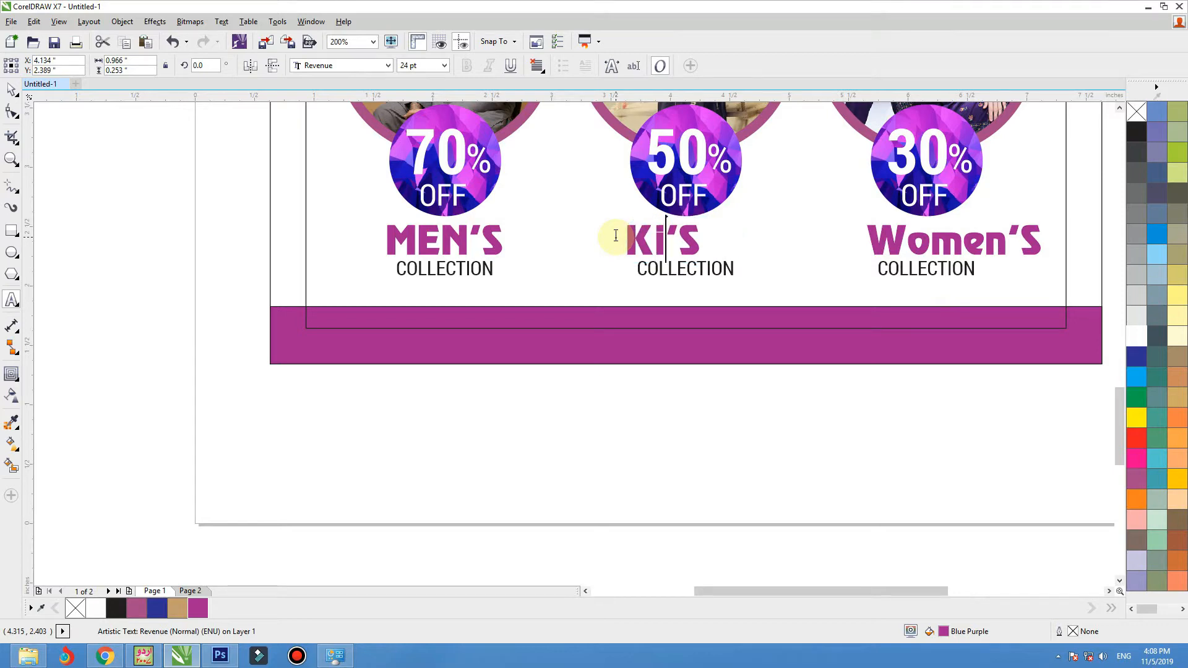
# Step: Centre "Kid'S" and "Women'S" horizontally on the badge circles above them
pyautogui.keyDown('shift'); pyautogui.click(662, 208); pyautogui.keyUp('shift')
pyautogui.keyDown('shift'); pyautogui.click(942, 203); pyautogui.keyUp('shift')
pyautogui.press('c')
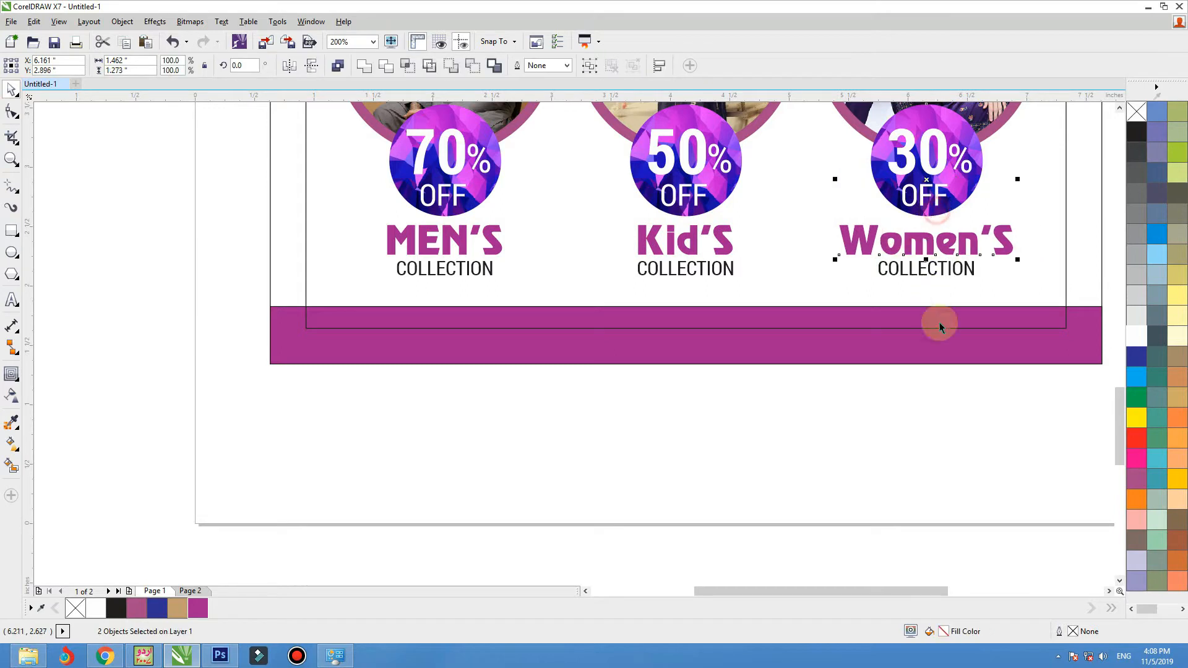
# Step: Slightly reduce the size of the "Women'S", "Kid'S" and "MEN'S" headings beneath the discount badges
pyautogui.click(947, 387)
pyautogui.click(968, 243)
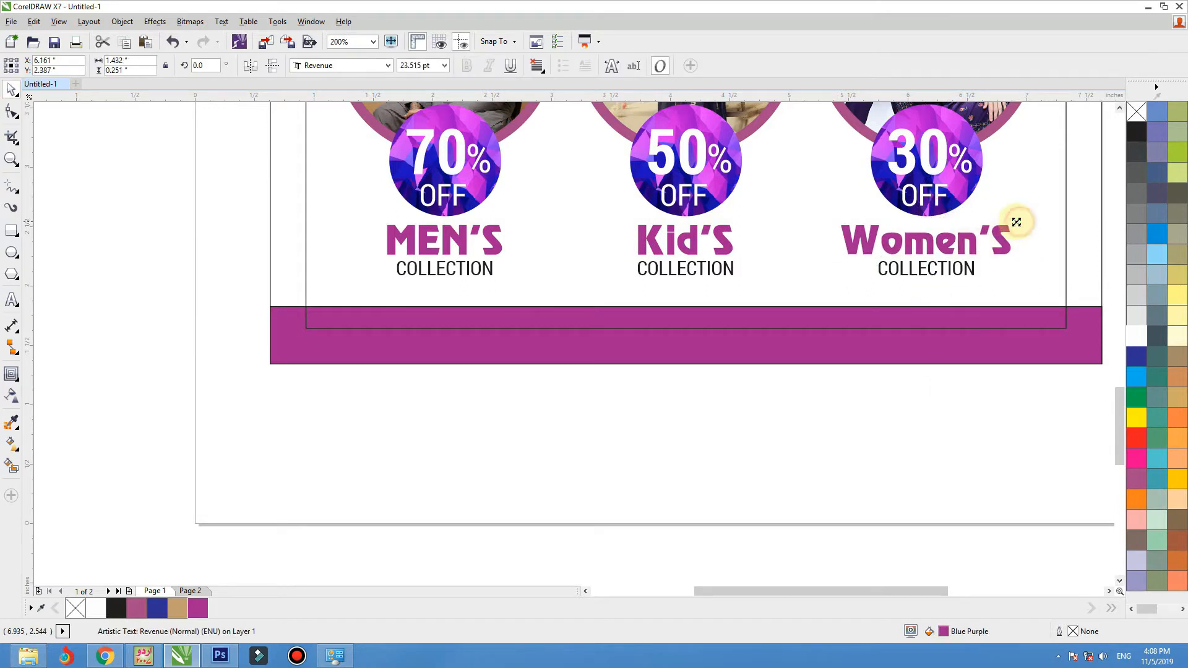
pyautogui.click(635, 240)
pyautogui.moveTo(635, 240); pyautogui.dragTo(639, 240)
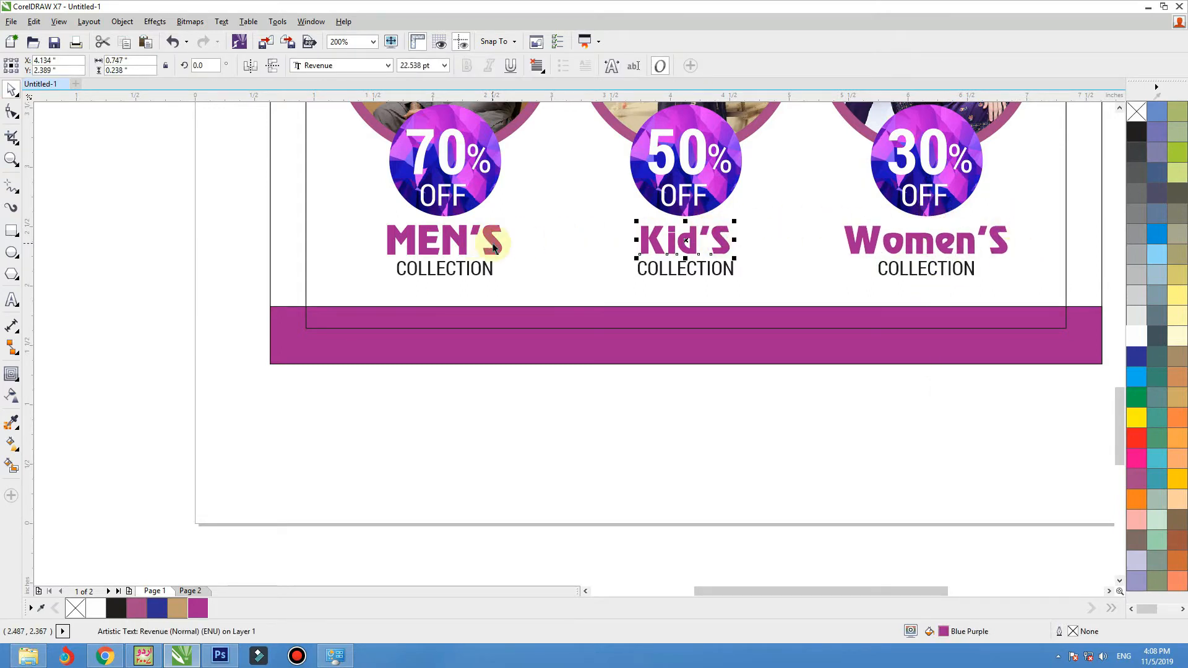
pyautogui.hotkey('ctrl', 'r')
pyautogui.click(497, 341)
pyautogui.click(282, 266)
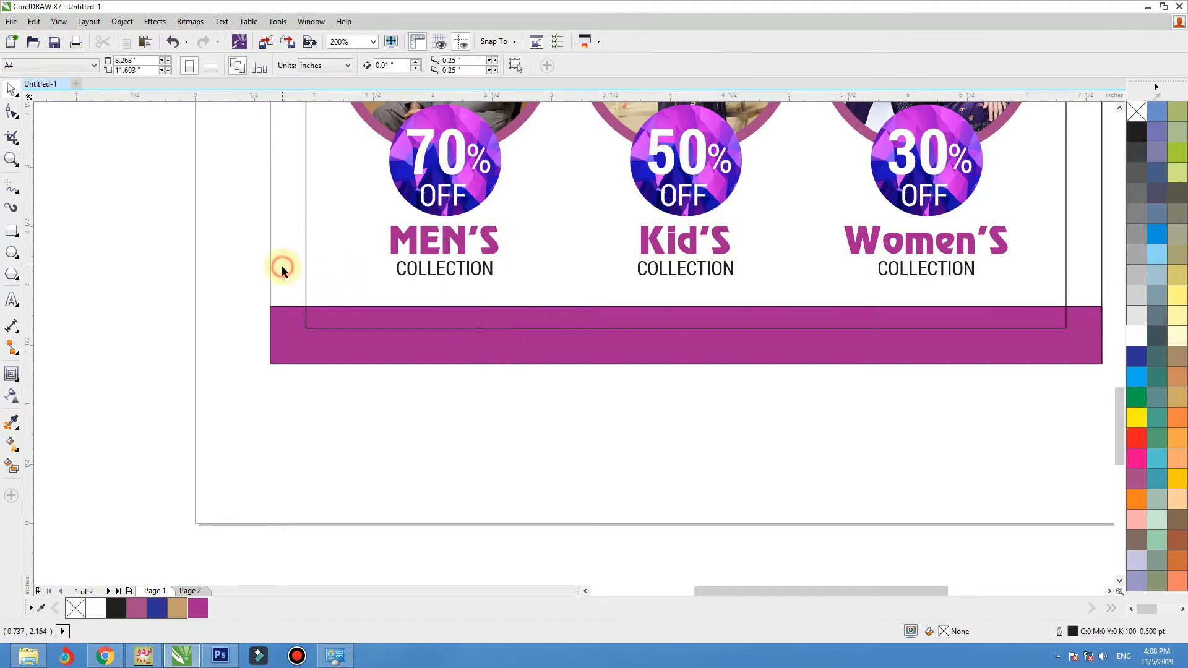
pyautogui.press('F4')
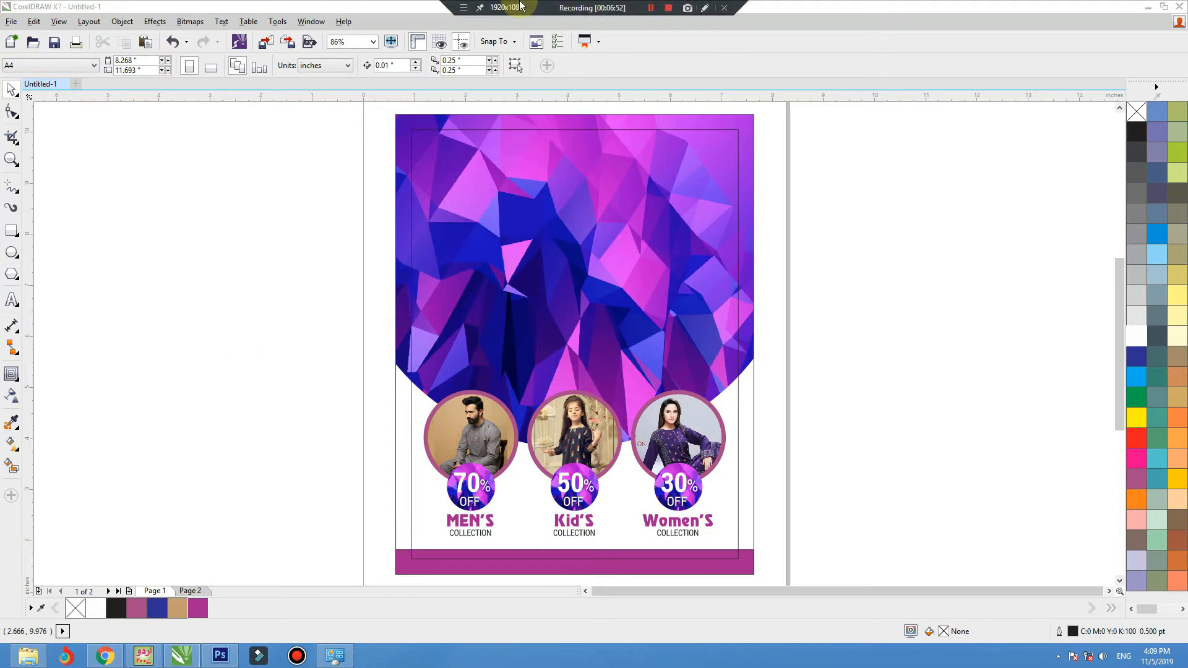
pyautogui.click(223, 333)
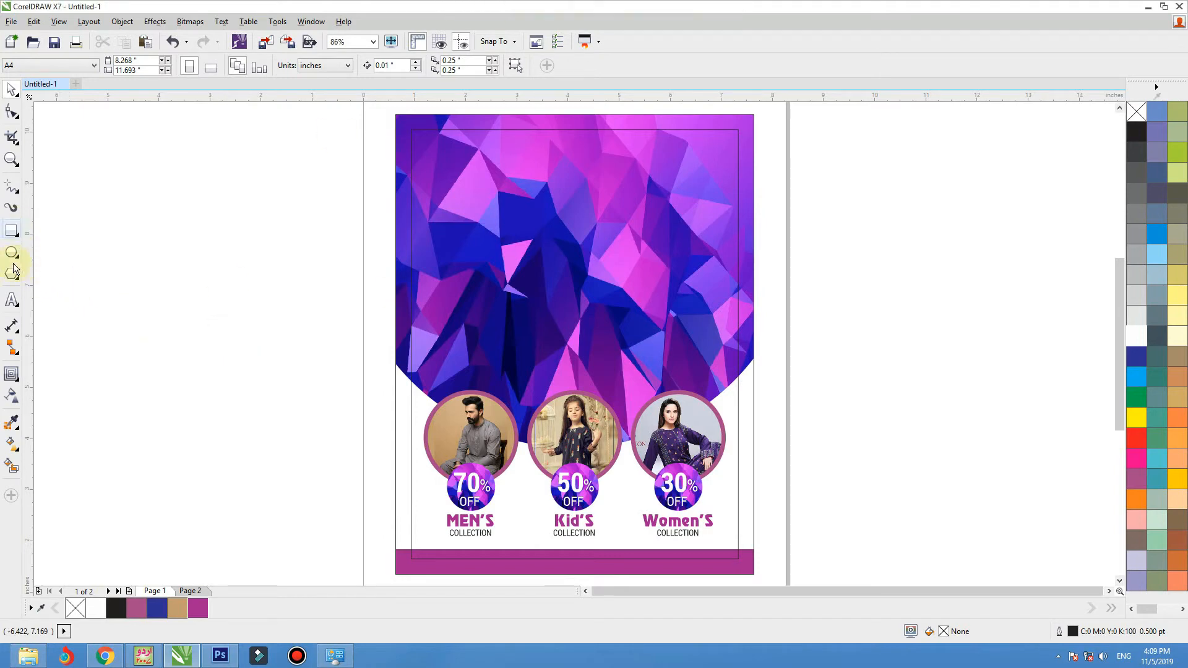
# Step: Add the artistic text "Starts 15 to 29, January" in the empty area beside the flyer, title-cased except for "to"
pyautogui.click(12, 302)
pyautogui.click(165, 378)
pyautogui.write('s')
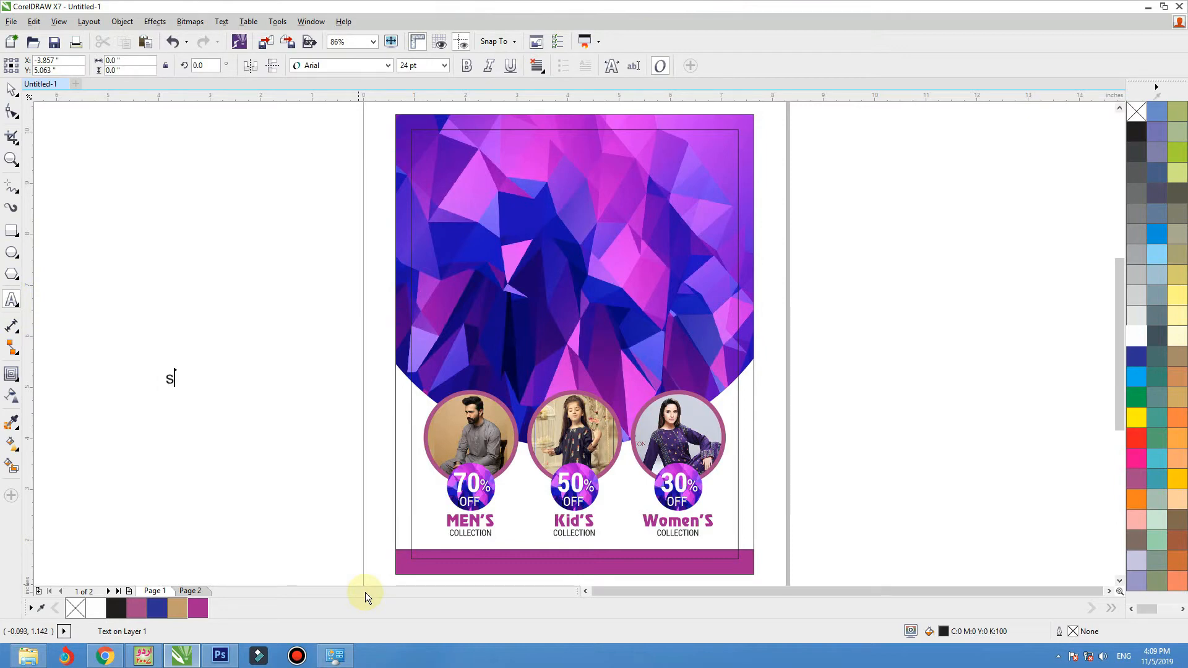
pyautogui.write('tarts 15 to 29, januar')
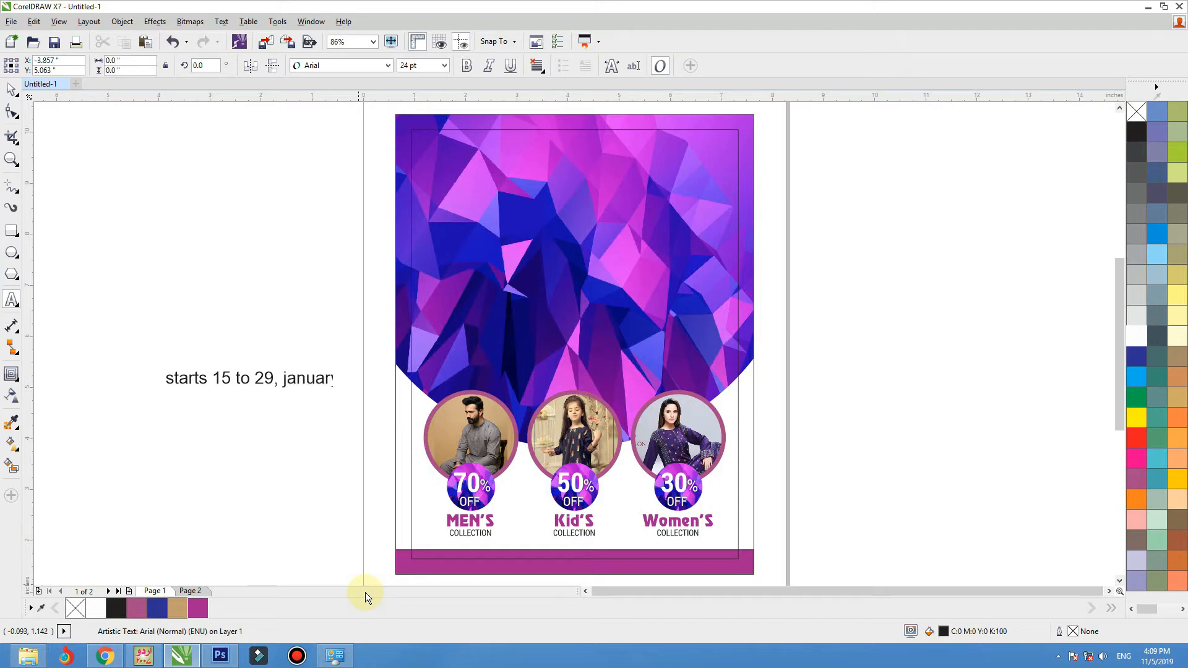
pyautogui.hotkey('ctrl', 'a')
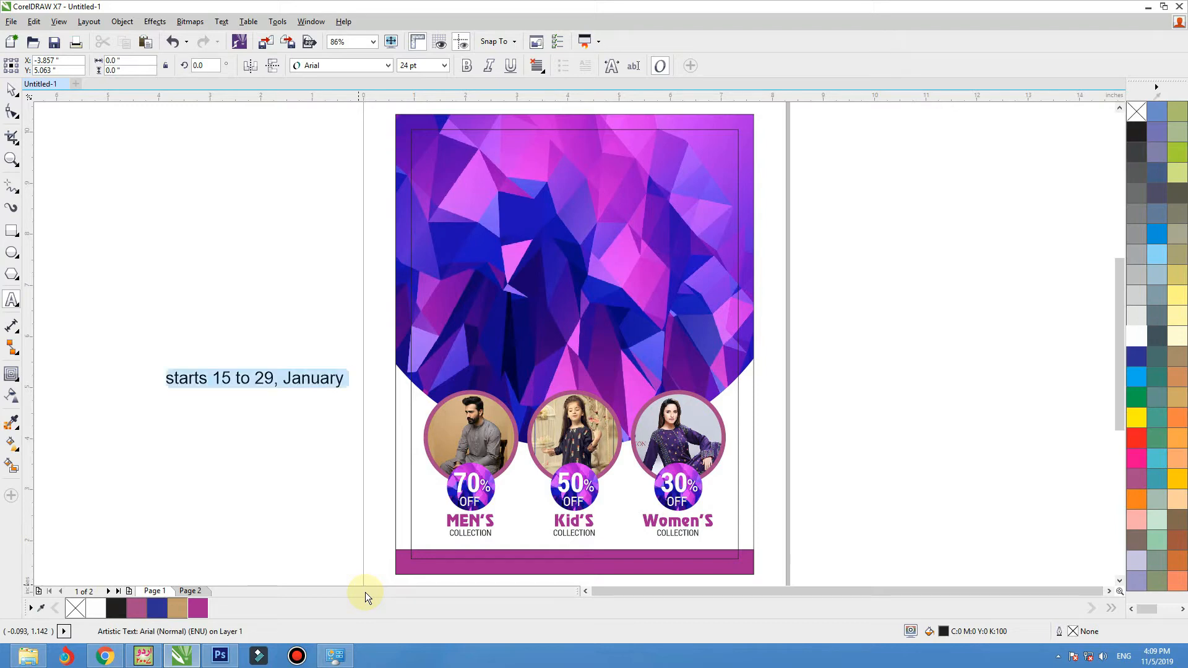
pyautogui.hotkey('shift', 'F3')
pyautogui.press('Return')
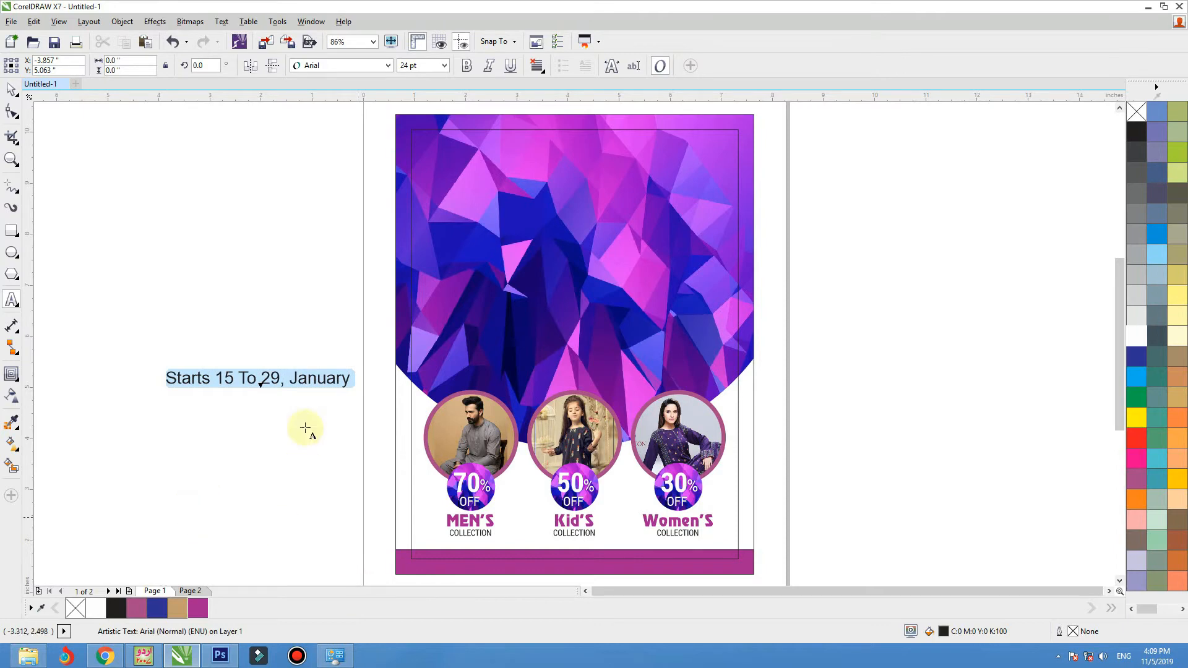
pyautogui.click(247, 374)
pyautogui.press('BackSpace')
pyautogui.write('t')
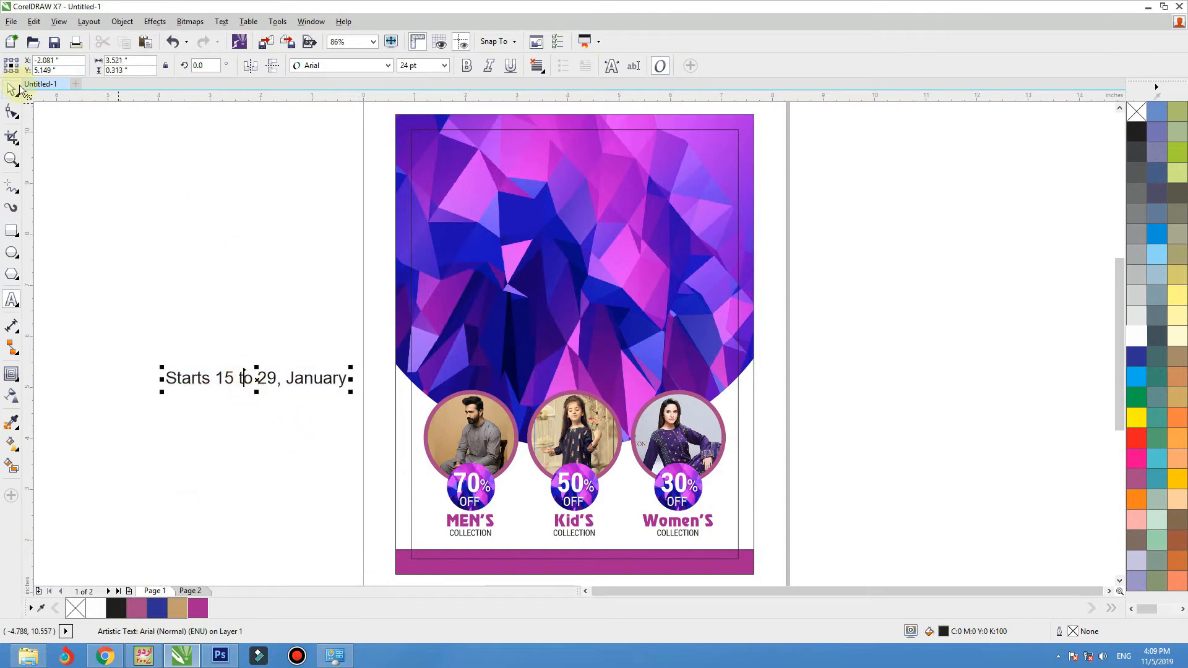
# Step: Set the date line in Roboto Condensed, fill it white and place it in the header just above the photo circles
pyautogui.click(13, 88)
pyautogui.click(316, 65)
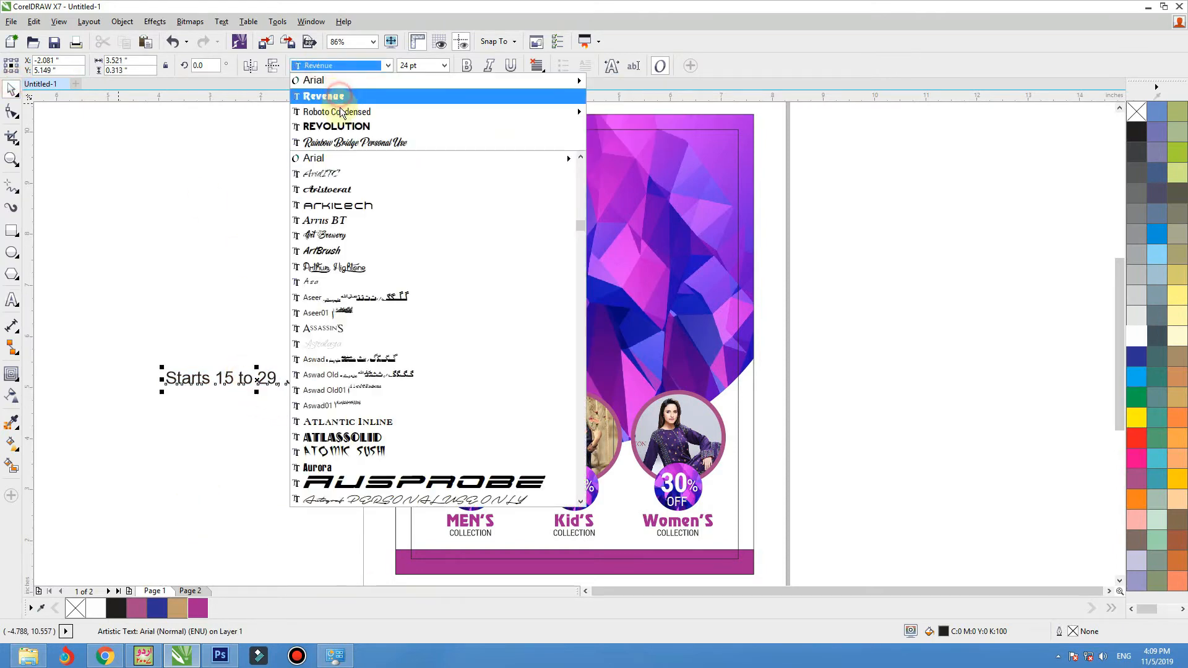
pyautogui.click(332, 109)
pyautogui.moveTo(257, 378); pyautogui.dragTo(668, 355)
pyautogui.click(1140, 334)
pyautogui.click(854, 343)
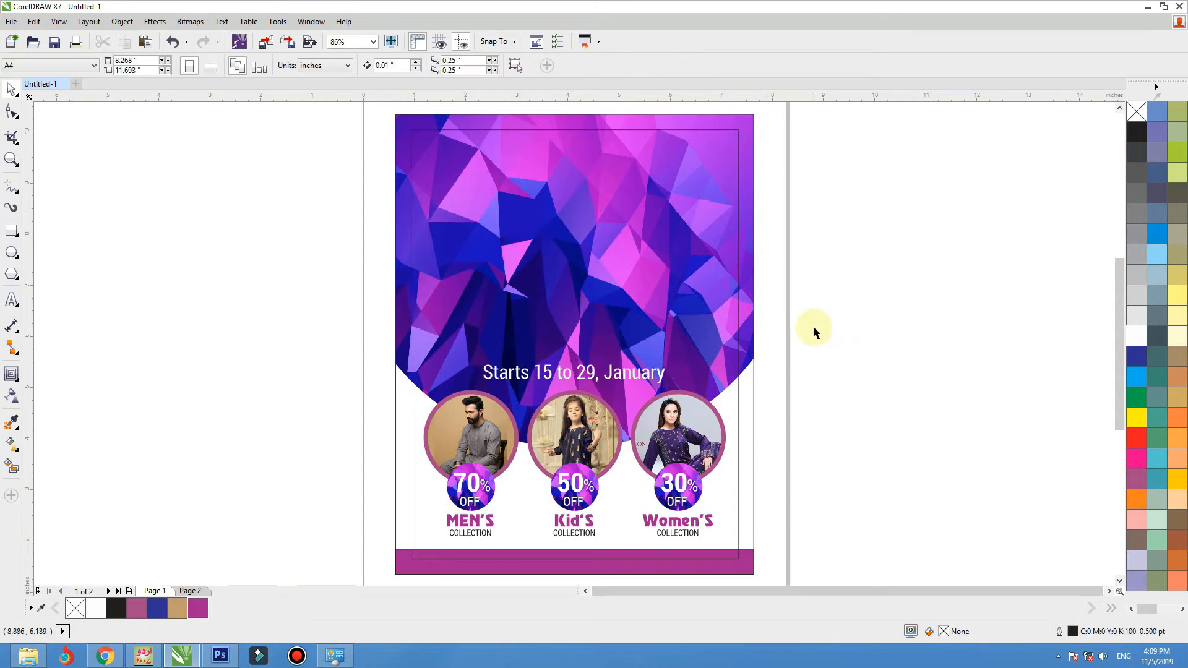
# Step: Copy the "PK Collection" logo from Page 2 and paste it onto the flyer header on Page 1
pyautogui.click(190, 590)
pyautogui.click(499, 496)
pyautogui.moveTo(420, 404); pyautogui.dragTo(807, 646)
pyautogui.click(162, 591)
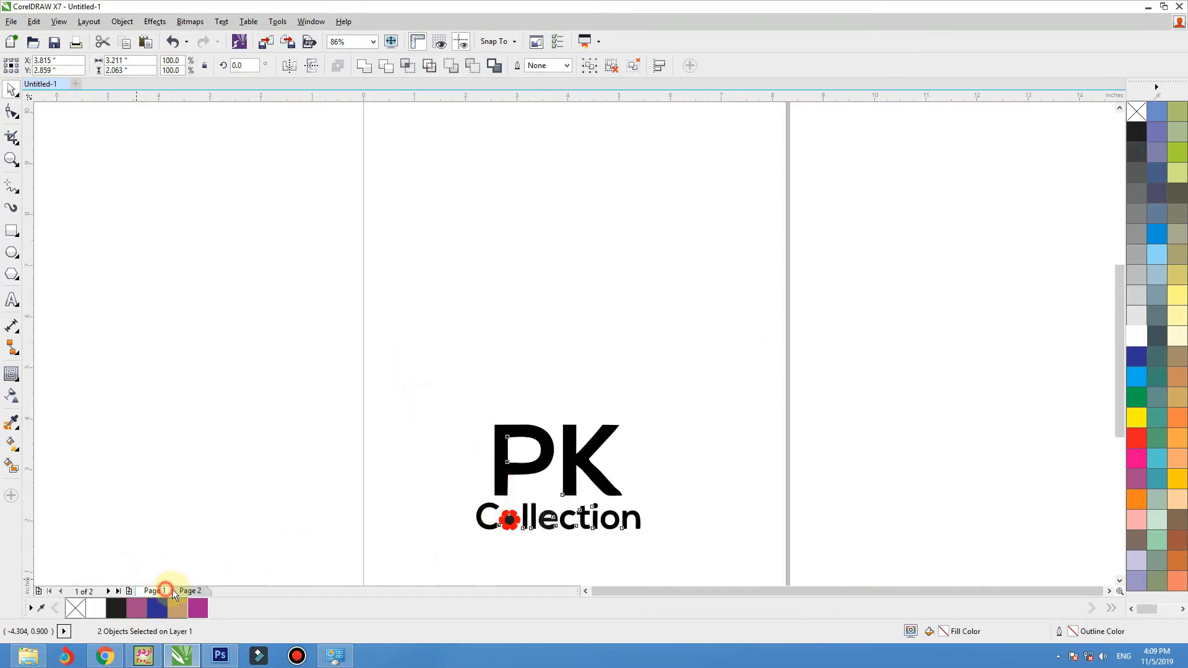
pyautogui.hotkey('ctrl', 'v')
pyautogui.moveTo(494, 484); pyautogui.dragTo(491, 185)
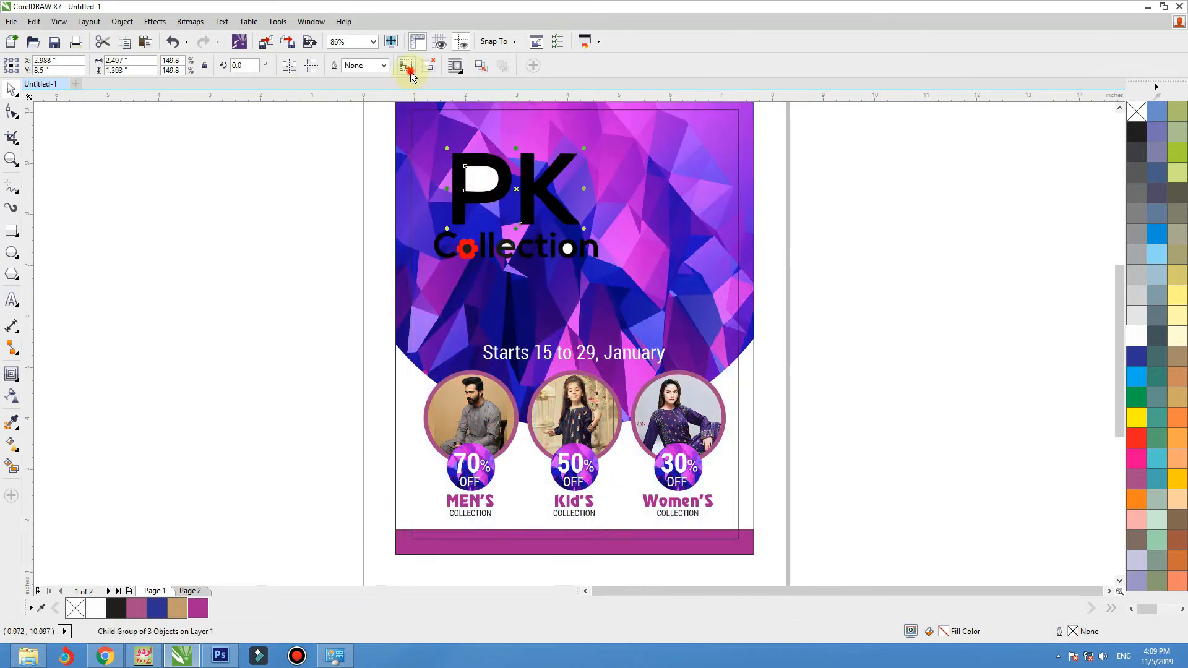
# Step: Ungroup the logo and delete the white shape inside the letter "P"
pyautogui.click(351, 130)
pyautogui.click(470, 179)
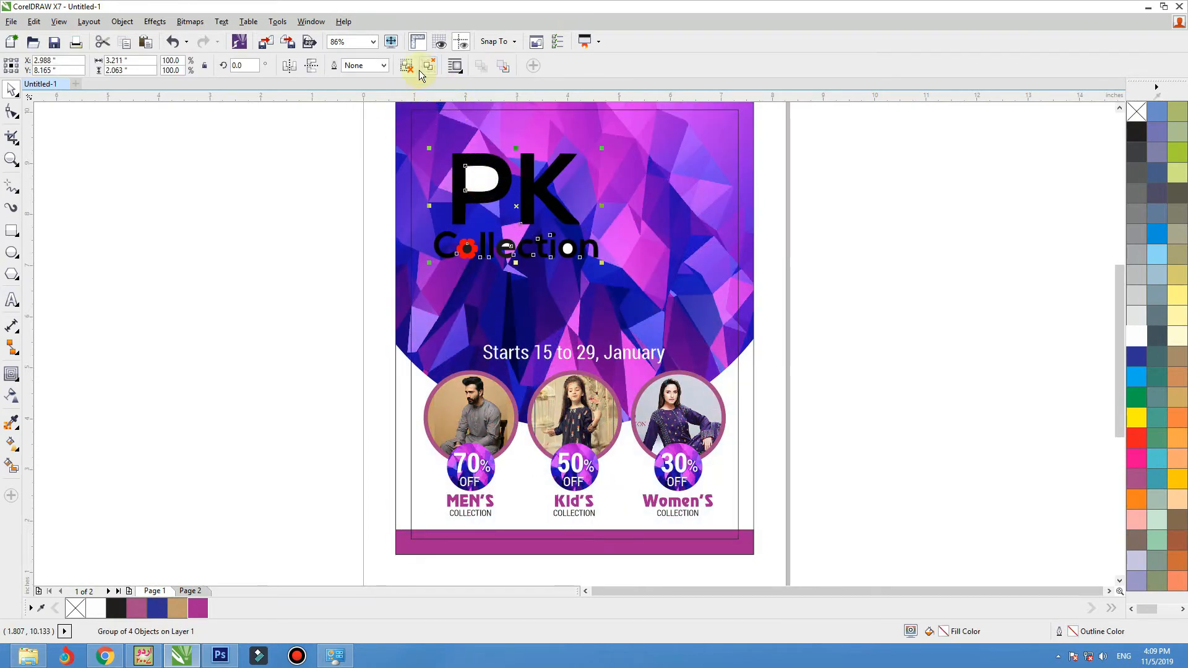
pyautogui.click(263, 170)
pyautogui.click(481, 177)
pyautogui.press('Delete')
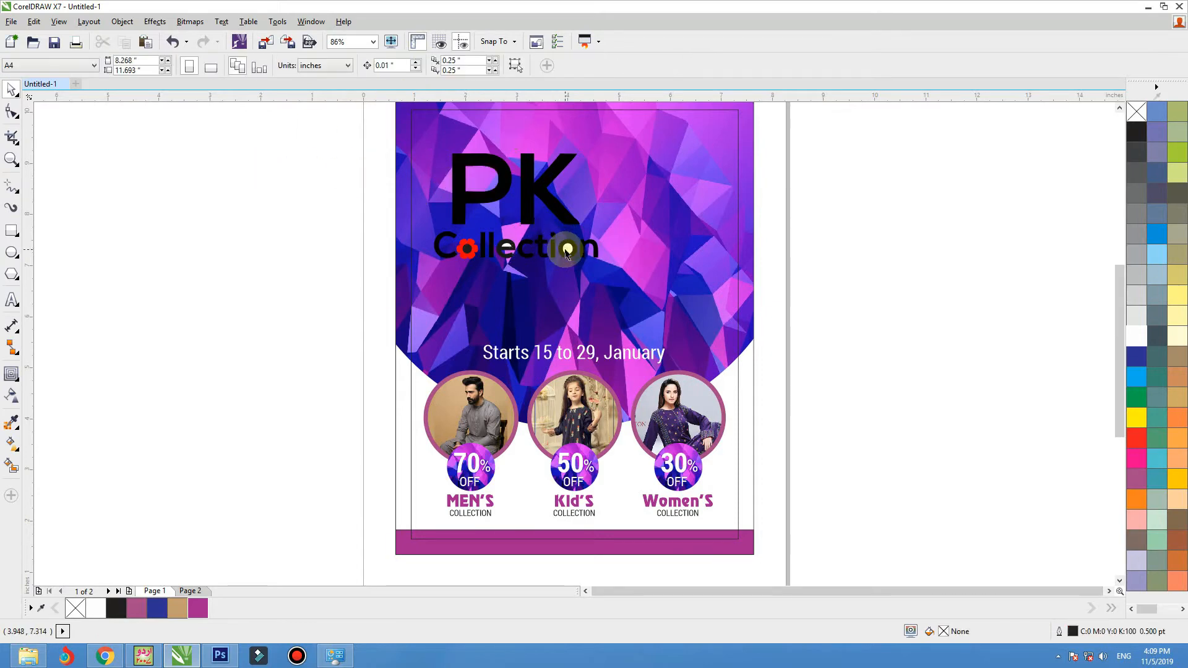
# Step: Remove the white shape from the last "o" of "Collection" and merge the word's pieces into a single curve
pyautogui.click(567, 249)
pyautogui.click(406, 66)
pyautogui.click(327, 180)
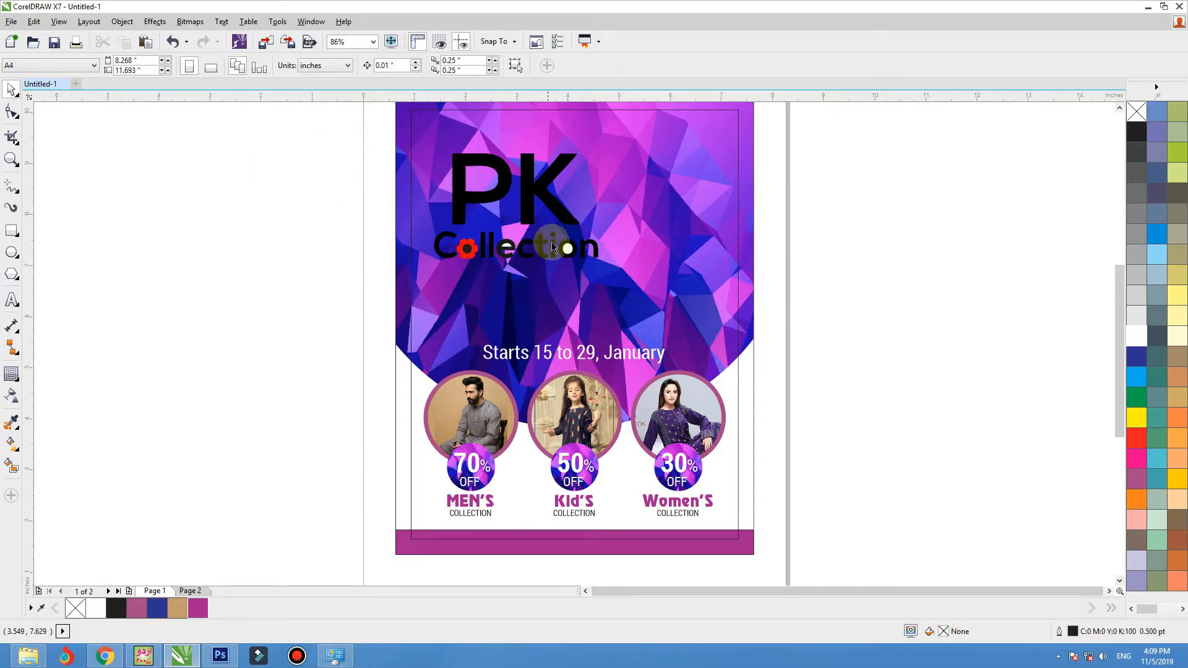
pyautogui.click(565, 250)
pyautogui.moveTo(827, 234); pyautogui.dragTo(429, 284)
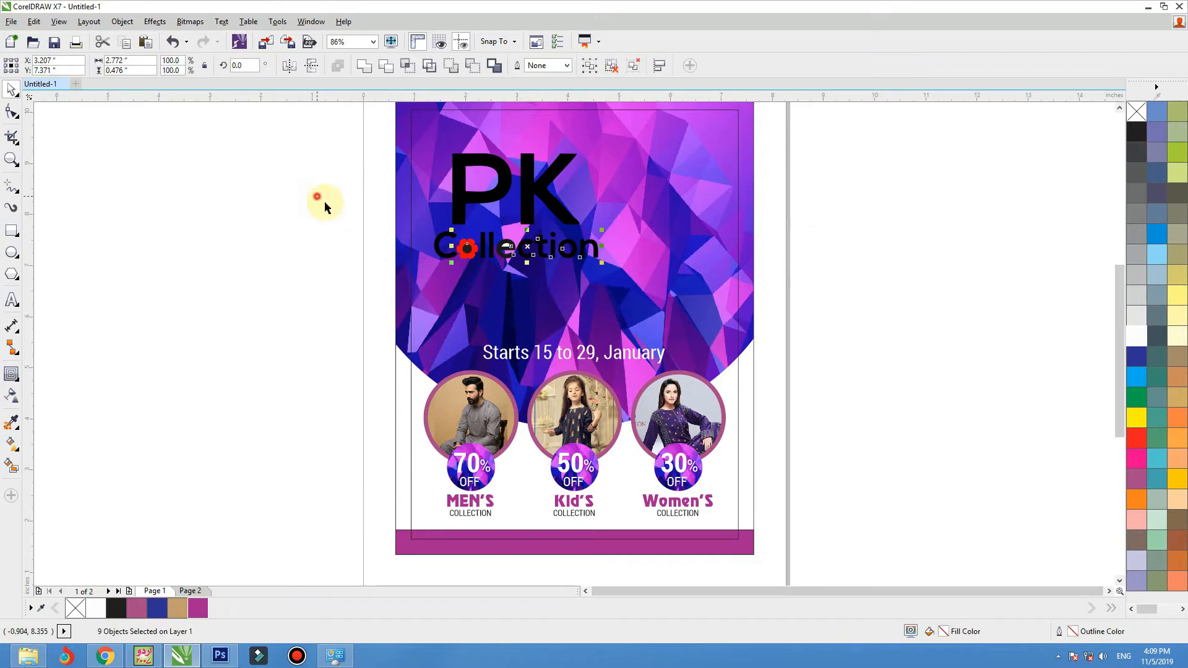
pyautogui.moveTo(316, 197); pyautogui.dragTo(696, 288)
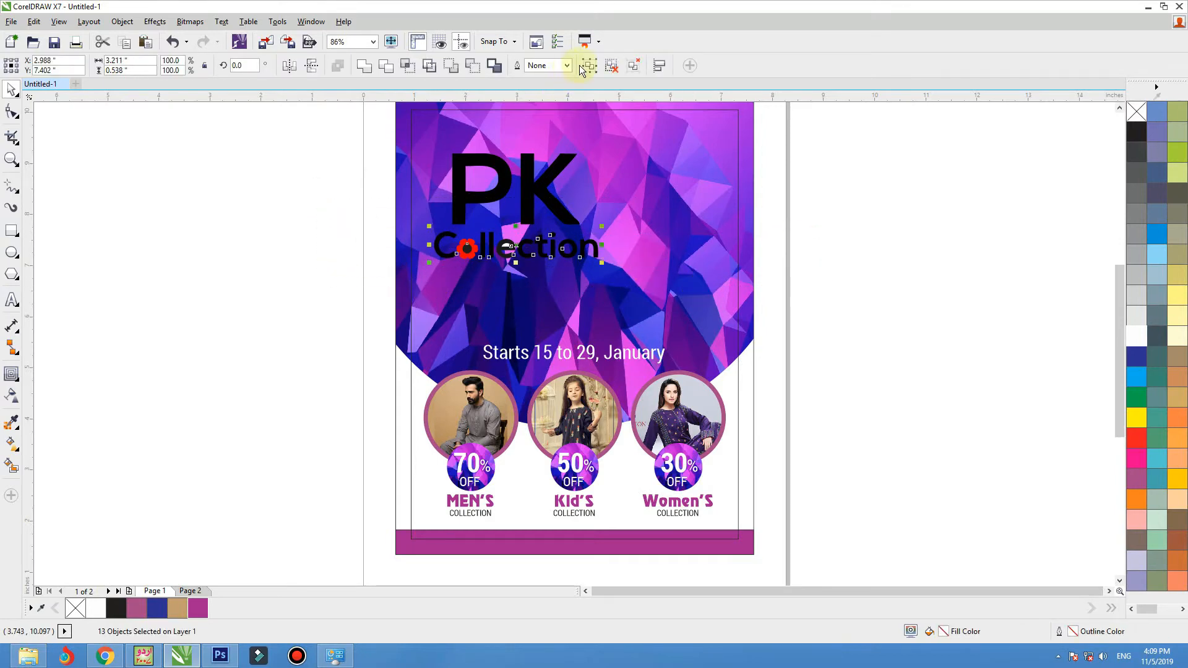
pyautogui.click(637, 66)
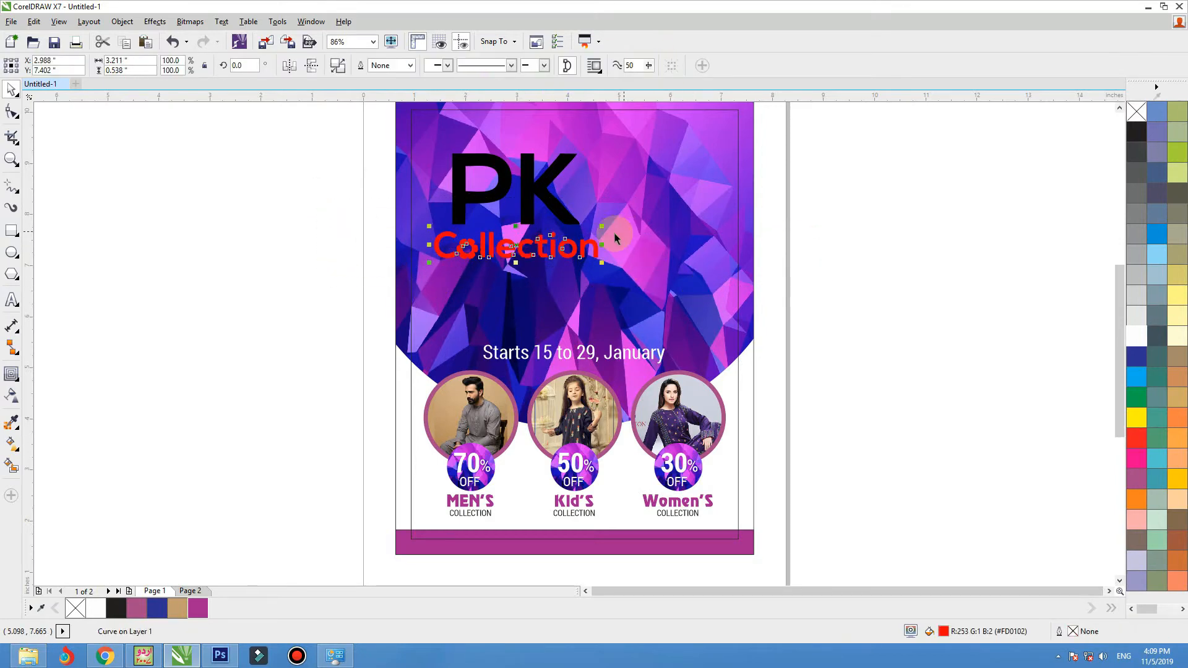
# Step: Group the whole logo, fill it white and scale it down into the upper left corner of the header
pyautogui.moveTo(257, 265); pyautogui.dragTo(615, 132)
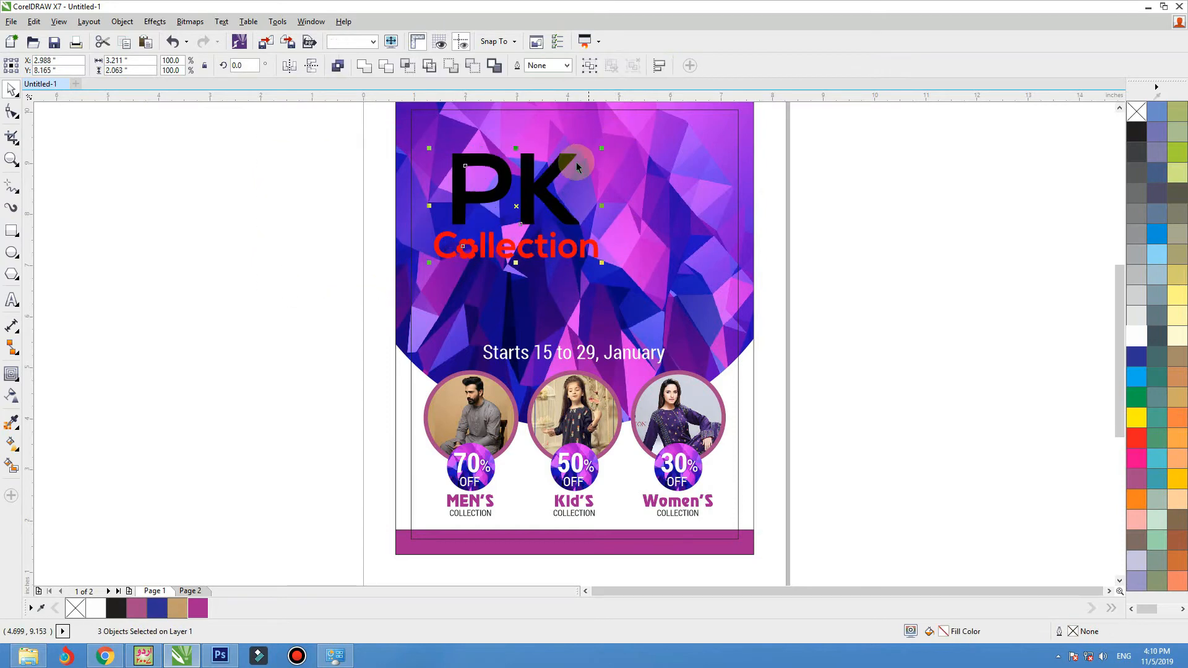
pyautogui.hotkey('ctrl', 'g')
pyautogui.click(1138, 338)
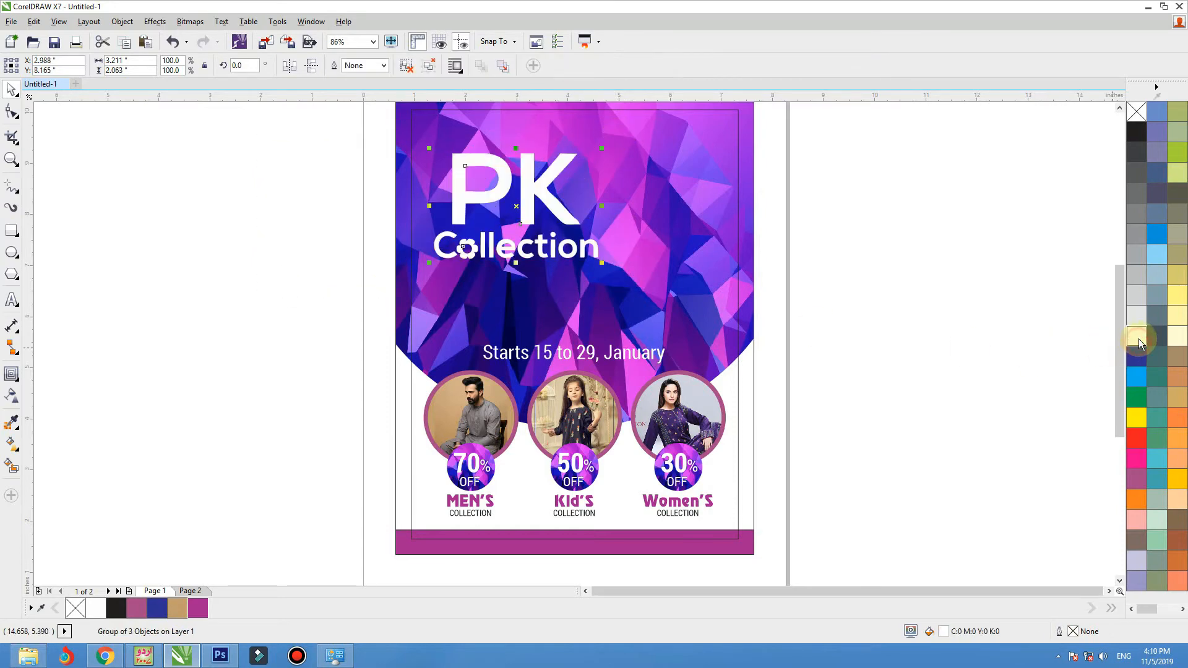
pyautogui.moveTo(601, 262); pyautogui.dragTo(457, 129)
pyautogui.click(226, 158)
pyautogui.scroll(1, 246, 247)
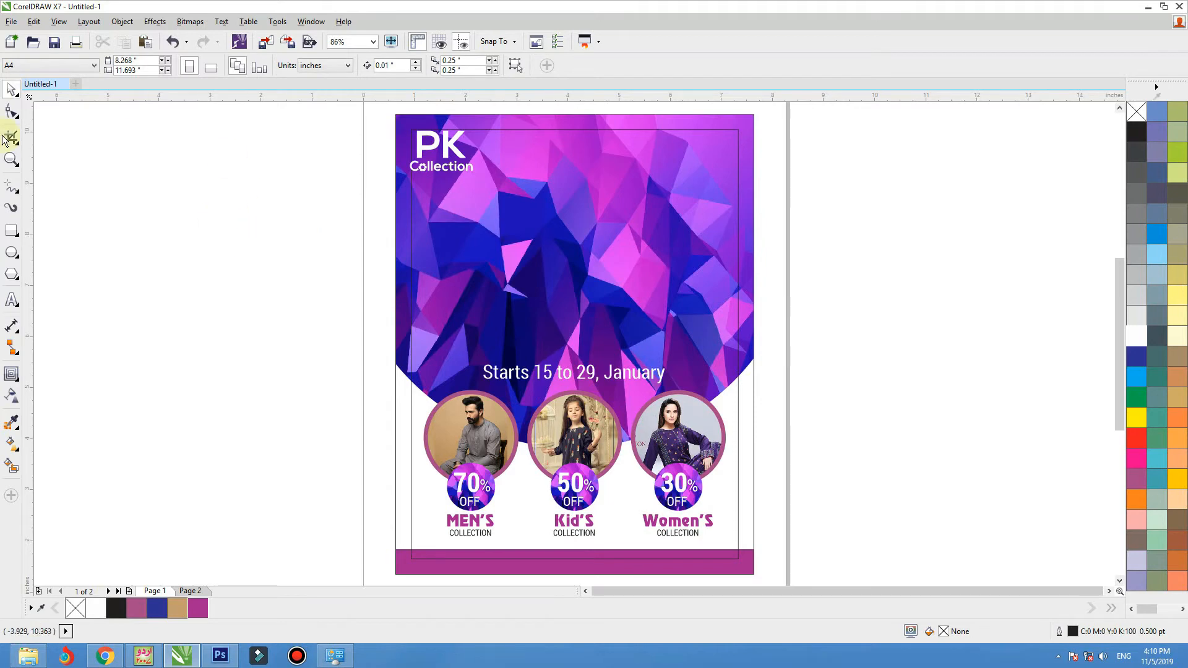
# Step: Draw a polygon about 3.2 by 3.1 inches in the header, set it to 6 sides and fill it white
pyautogui.click(12, 274)
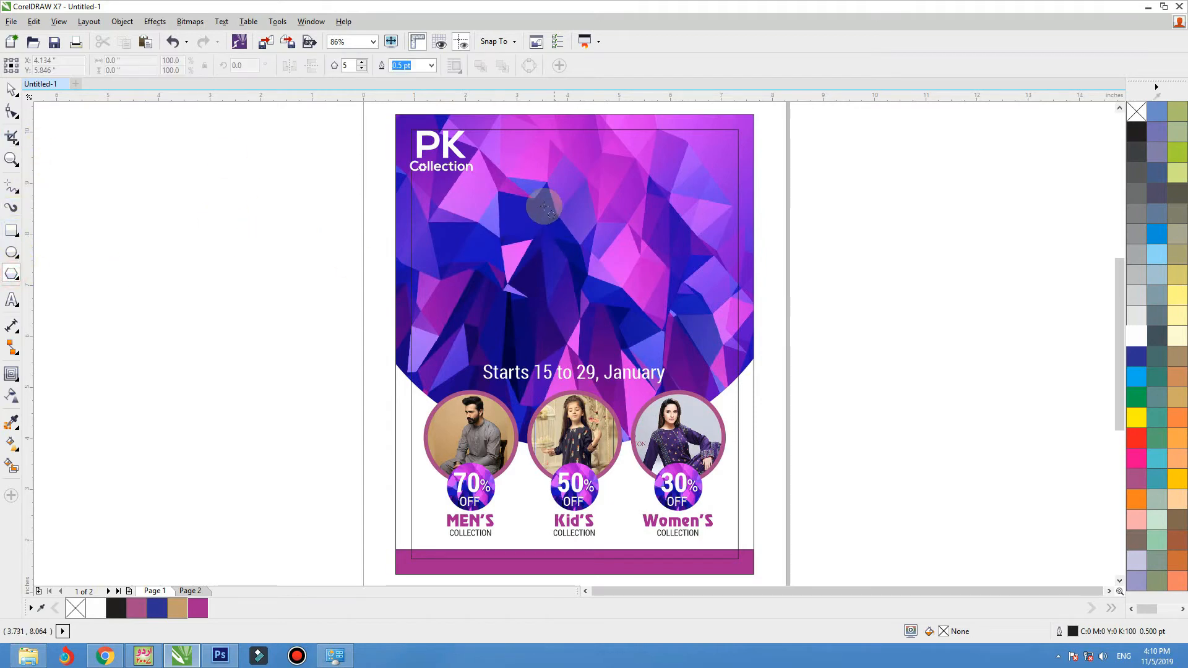
pyautogui.moveTo(508, 175); pyautogui.dragTo(680, 342)
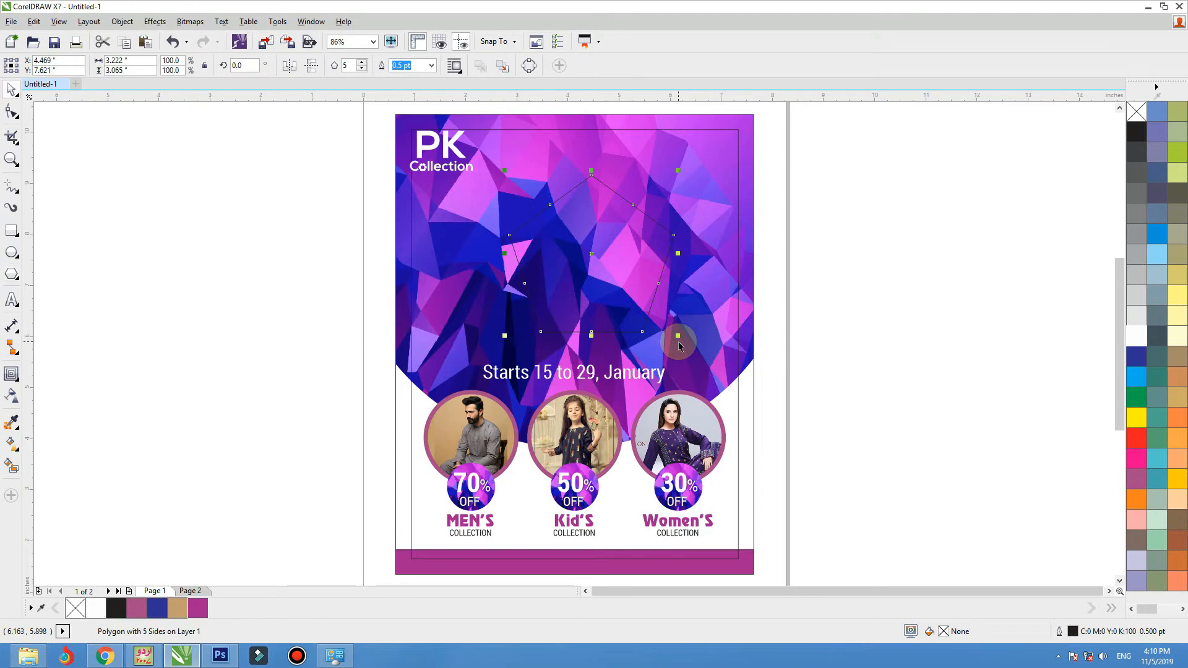
pyautogui.click(363, 62)
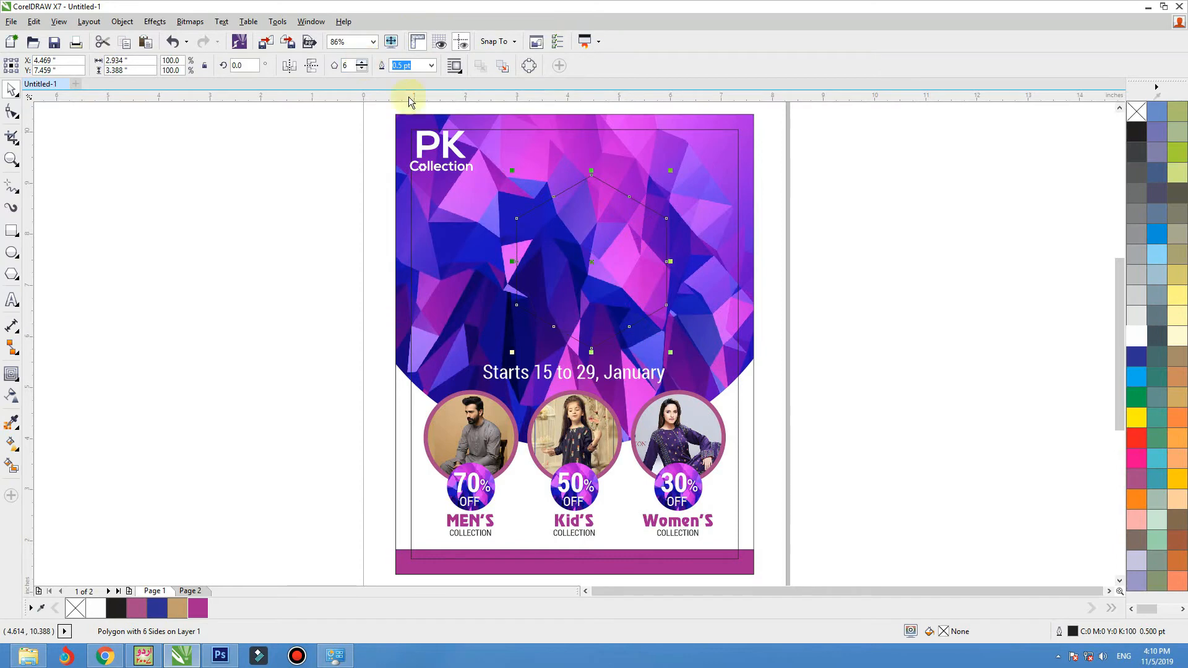
pyautogui.click(1137, 338)
# Step: Centre the white hexagon horizontally on the header and widen it to about 4.3 inches
pyautogui.moveTo(601, 282); pyautogui.dragTo(566, 282)
pyautogui.moveTo(637, 264)
pyautogui.mouseDown()
pyautogui.moveTo(705, 258)
pyautogui.moveTo(634, 259)
pyautogui.mouseUp()
pyautogui.keyDown('shift'); pyautogui.click(697, 177); pyautogui.keyUp('shift')
pyautogui.press('c')
pyautogui.click(819, 204)
pyautogui.click(626, 252)
pyautogui.click(629, 264)
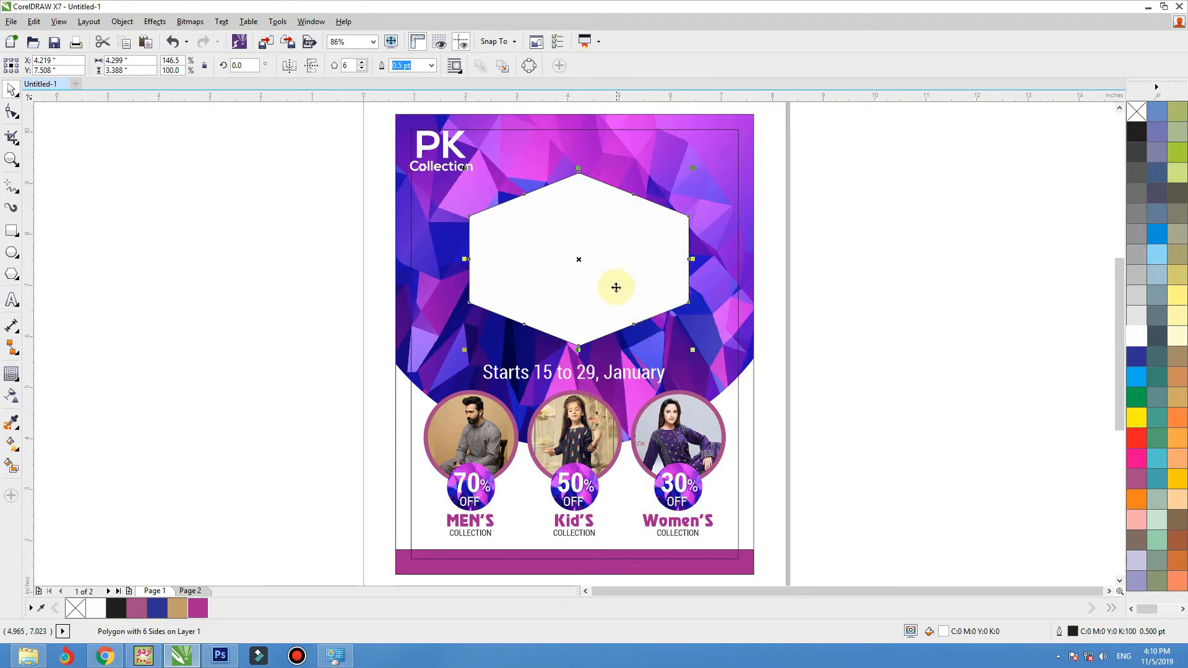
# Step: Enlarge the hexagon to about 165.5% by 113%, rotate it about 5.9 degrees and remove its outline
pyautogui.moveTo(691, 167)
pyautogui.mouseDown()
pyautogui.moveTo(681, 148)
pyautogui.moveTo(711, 153)
pyautogui.mouseUp()
pyautogui.click(642, 256)
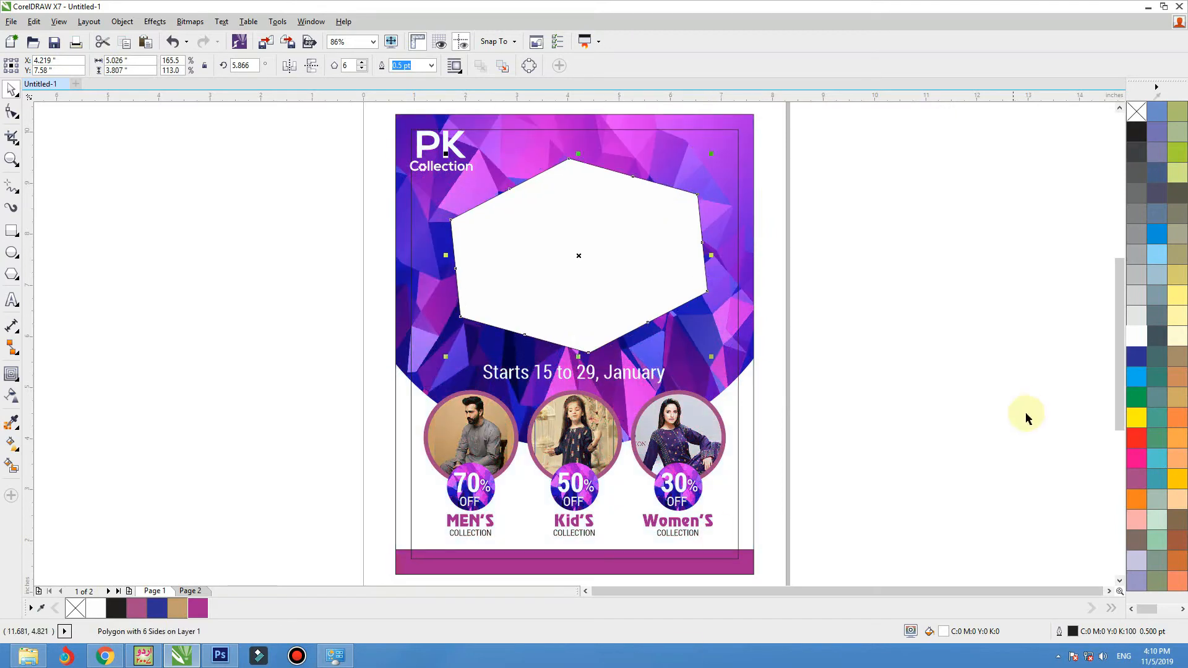
pyautogui.rightClick(1138, 113)
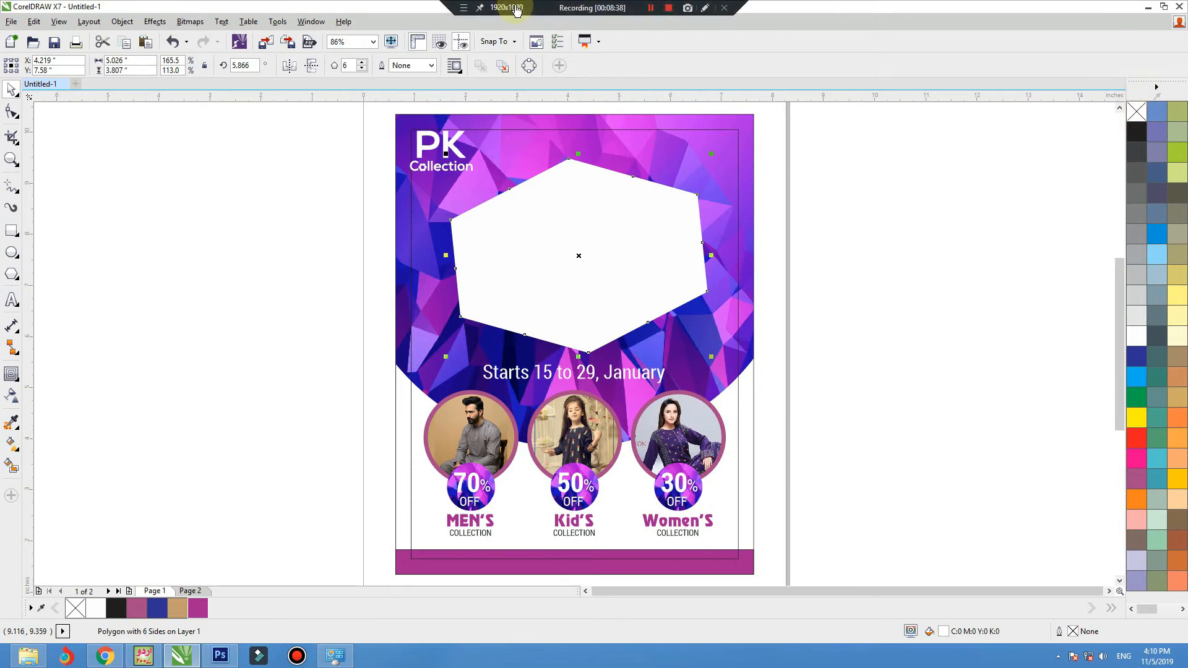
pyautogui.click(243, 255)
# Step: Draw a rectangle about 5.56 by 1.14 inches across the middle of the hexagon and convert it to curves
pyautogui.click(14, 231)
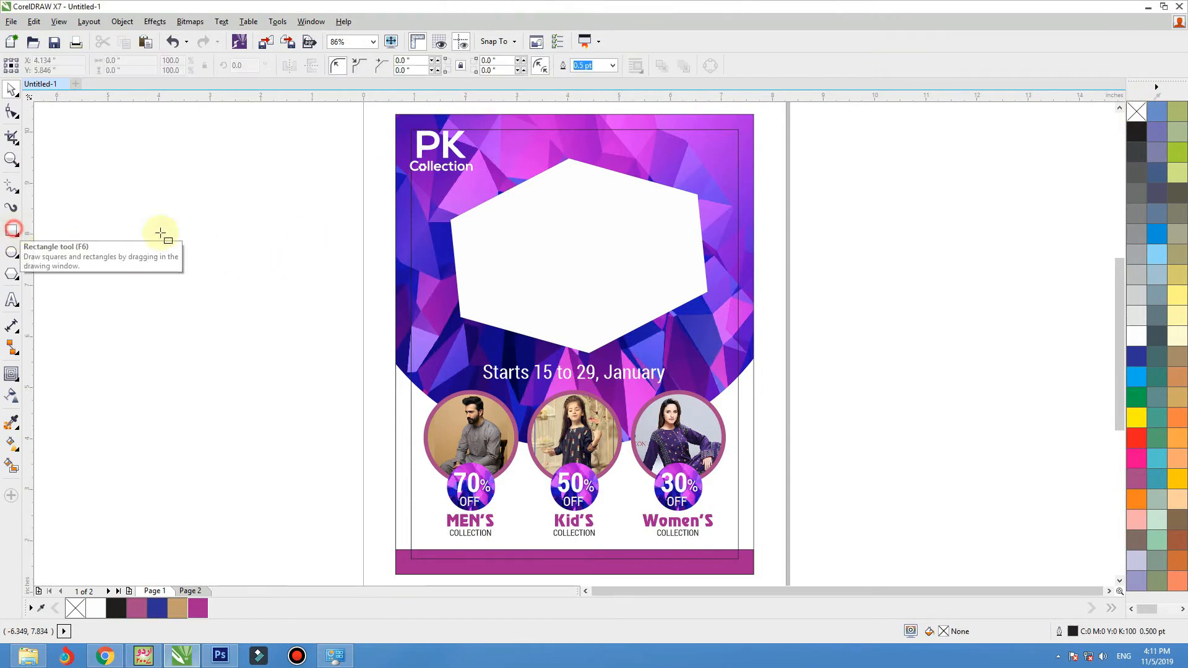
pyautogui.moveTo(460, 299); pyautogui.dragTo(744, 242)
pyautogui.press('space')
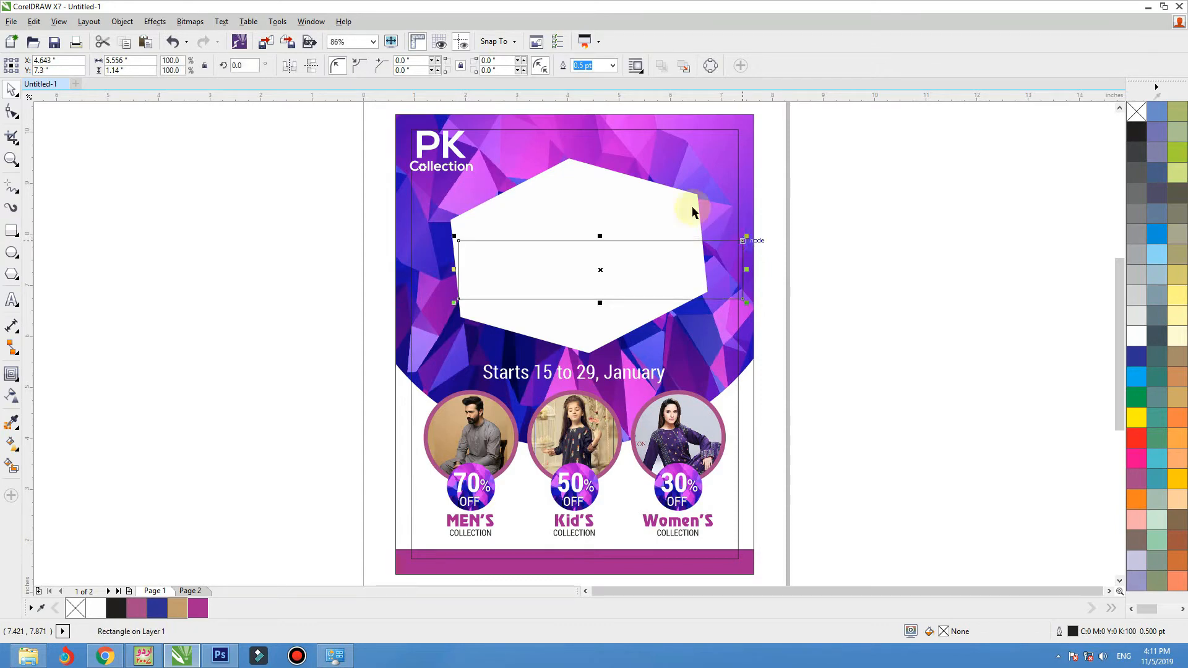
pyautogui.click(711, 68)
# Step: Slant the rectangle by raising its right-hand nodes and moving its upper left node onto the hexagon's edge
pyautogui.doubleClick(724, 264)
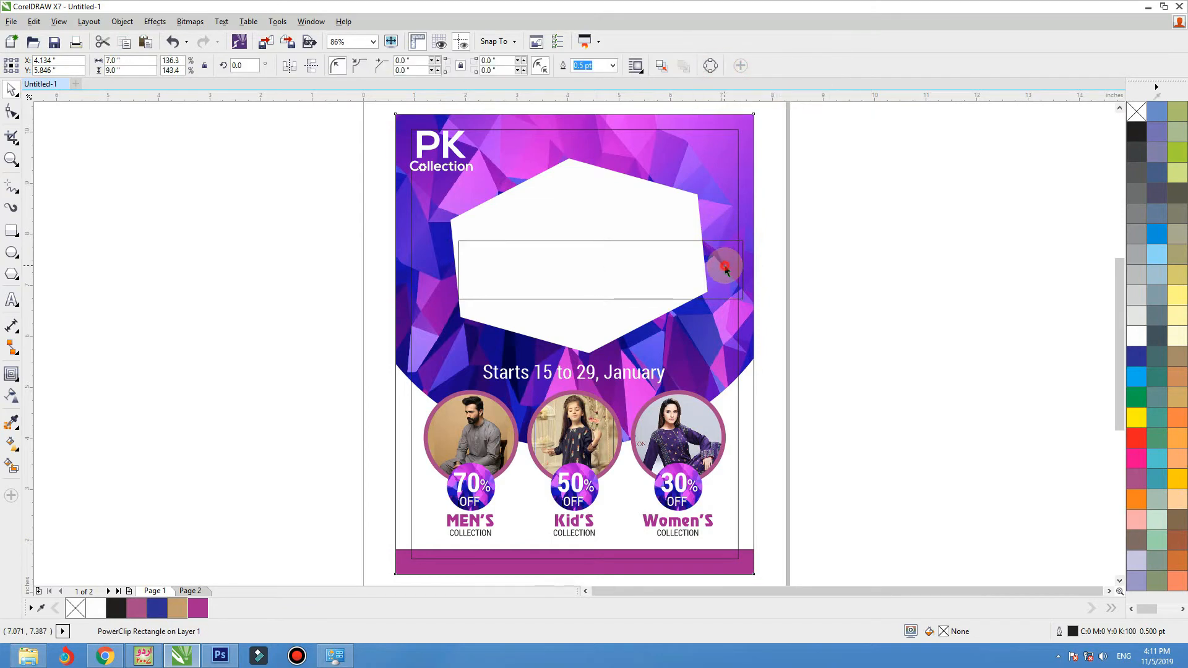
pyautogui.keyDown('ctrl'); pyautogui.click(906, 243); pyautogui.keyUp('ctrl')
pyautogui.doubleClick(742, 253)
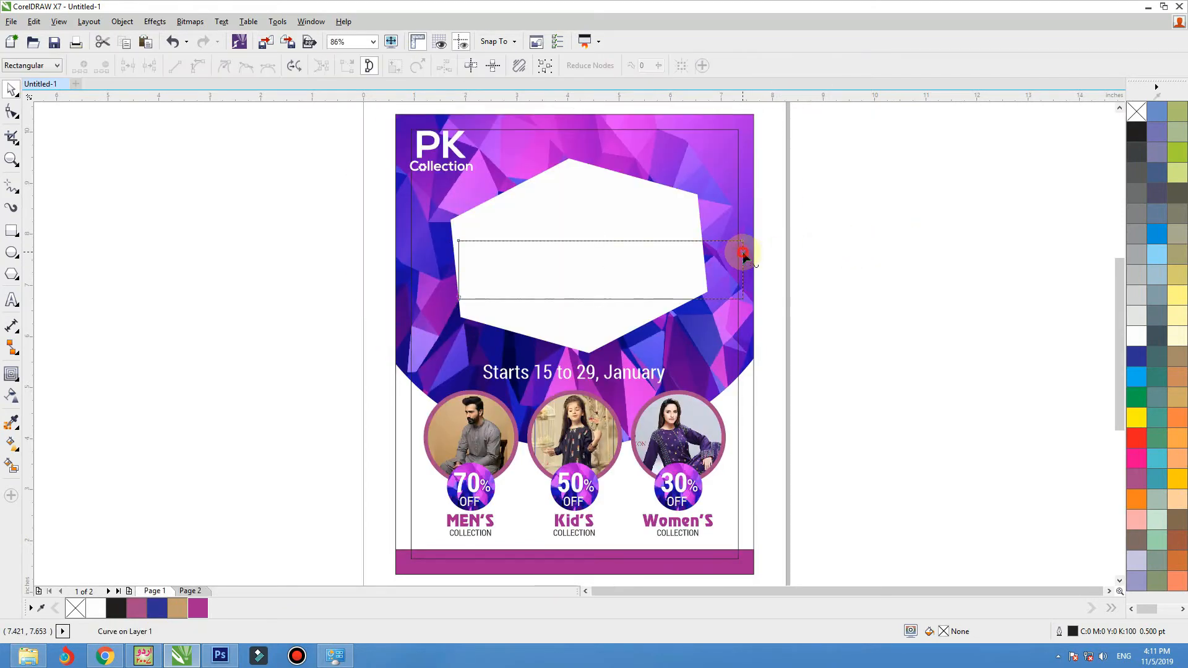
pyautogui.moveTo(776, 225); pyautogui.dragTo(743, 296)
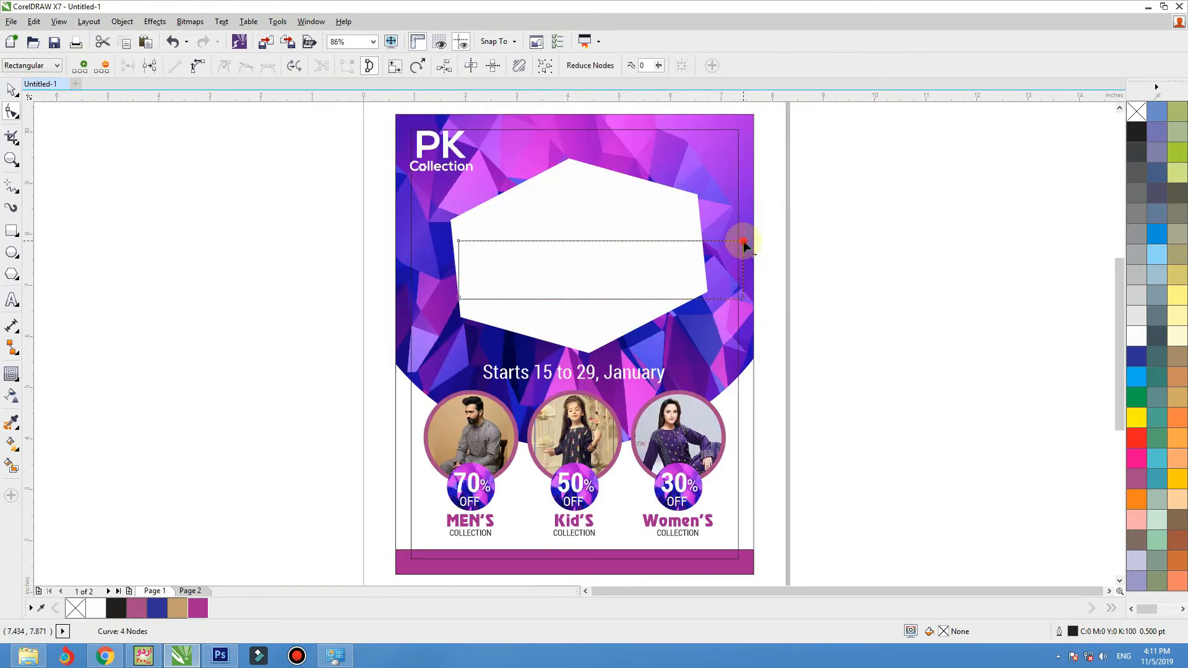
pyautogui.moveTo(743, 240); pyautogui.dragTo(725, 199)
pyautogui.moveTo(461, 240); pyautogui.dragTo(454, 243)
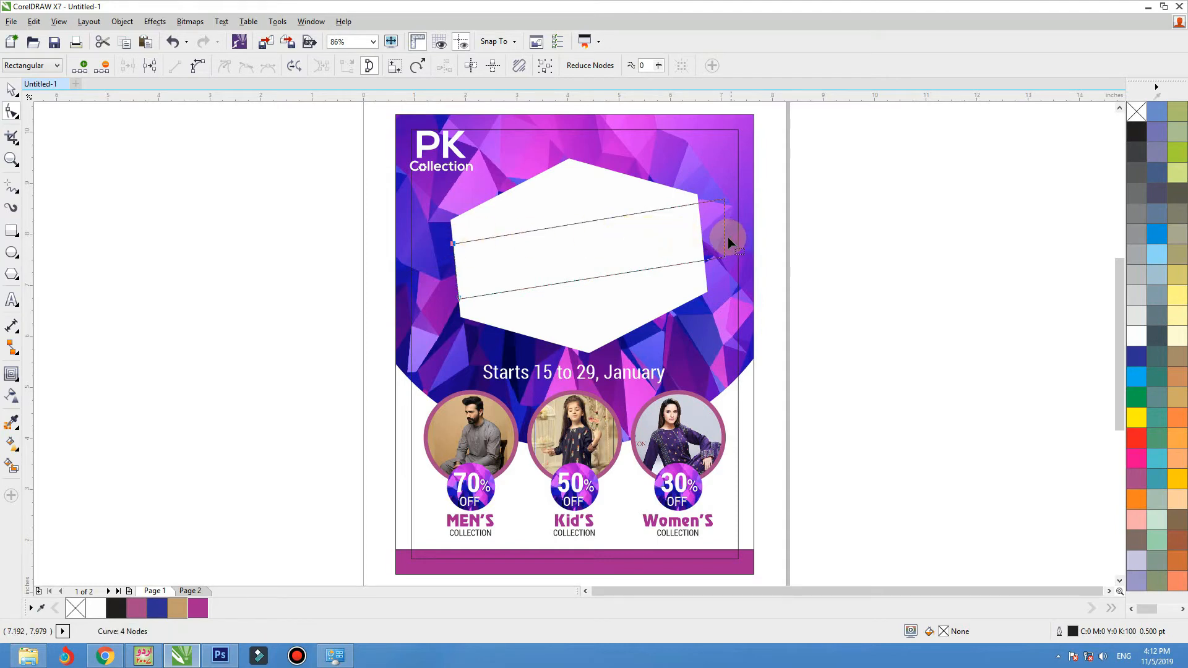
# Step: Notch the slanted banner's right end into a swallowtail and fill it with magenta (C0 M100 Y0 K0)
pyautogui.moveTo(721, 232); pyautogui.dragTo(728, 260)
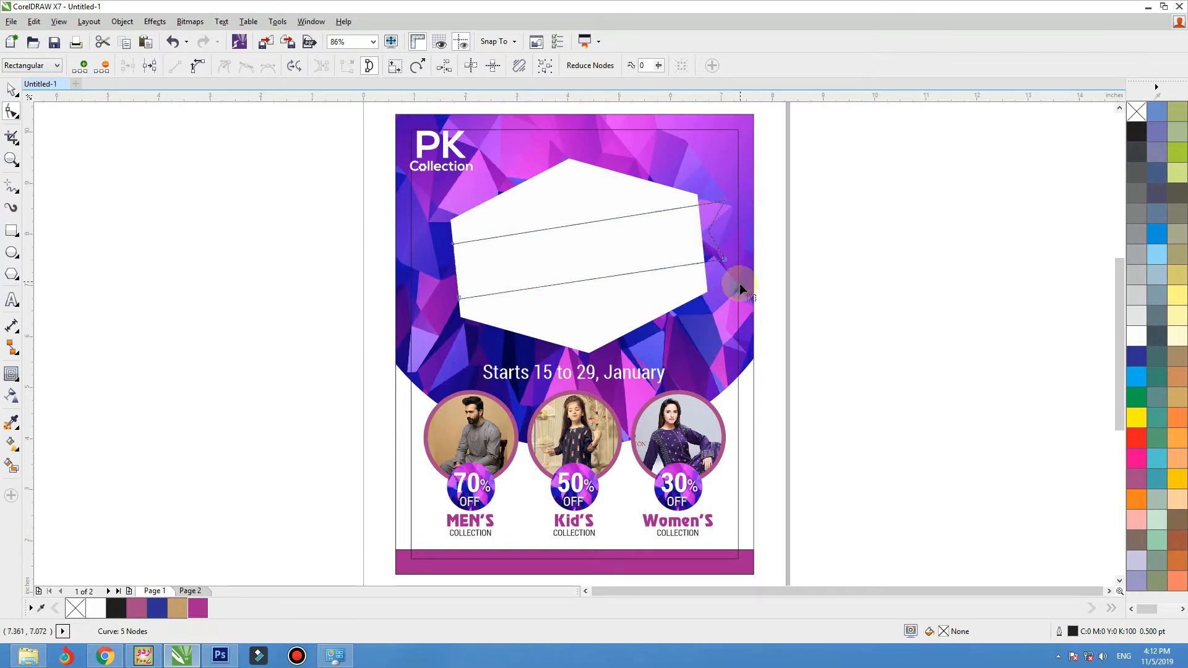
pyautogui.press('space')
pyautogui.click(1135, 458)
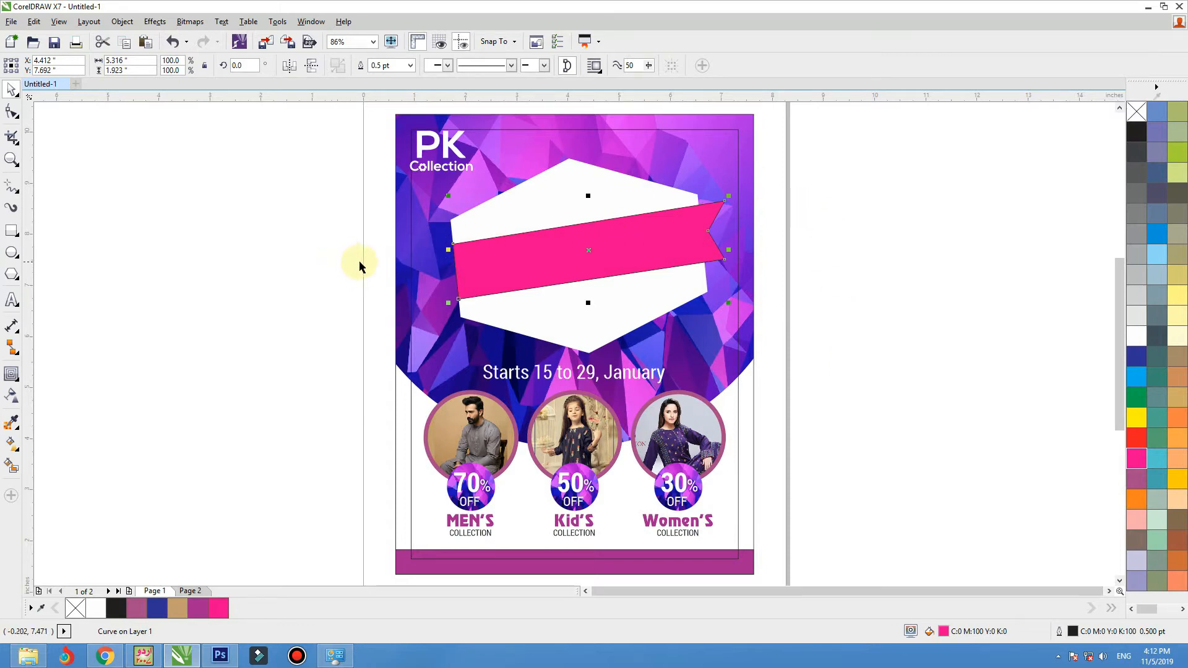
# Step: Extend the ribbon leftward past the hexagon to about 5.74 inches wide and lower its two left-end nodes slightly
pyautogui.scroll(2, 385, 321)
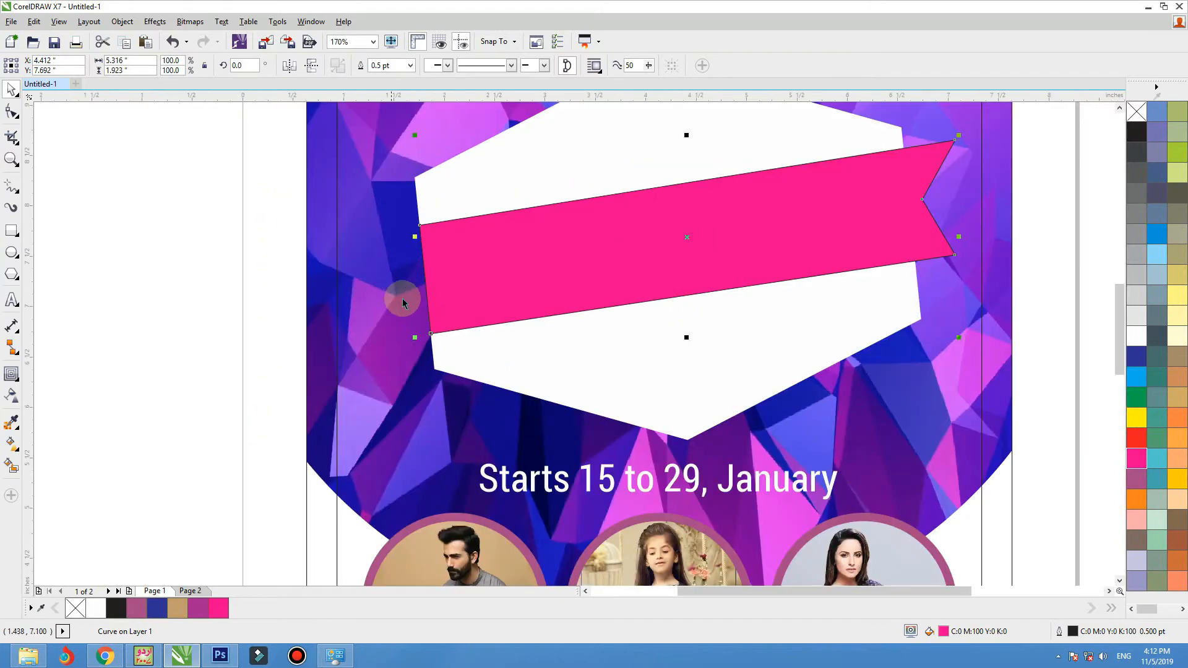
pyautogui.moveTo(413, 239); pyautogui.dragTo(371, 243)
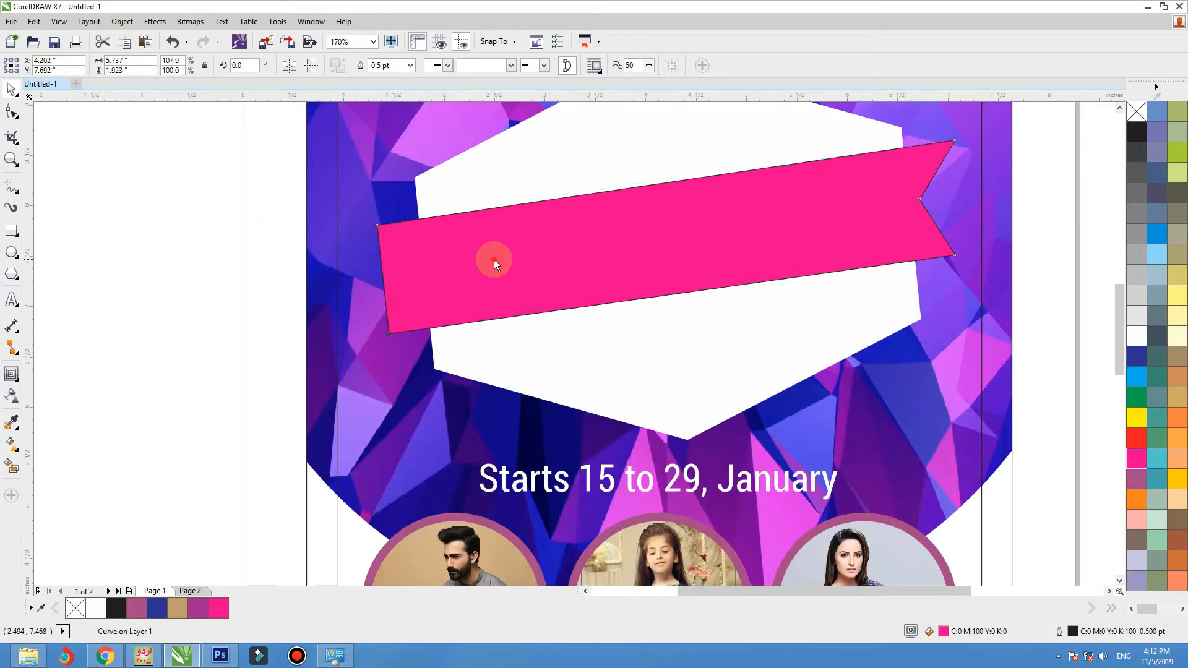
pyautogui.press('F10')
pyautogui.moveTo(254, 183); pyautogui.dragTo(482, 384)
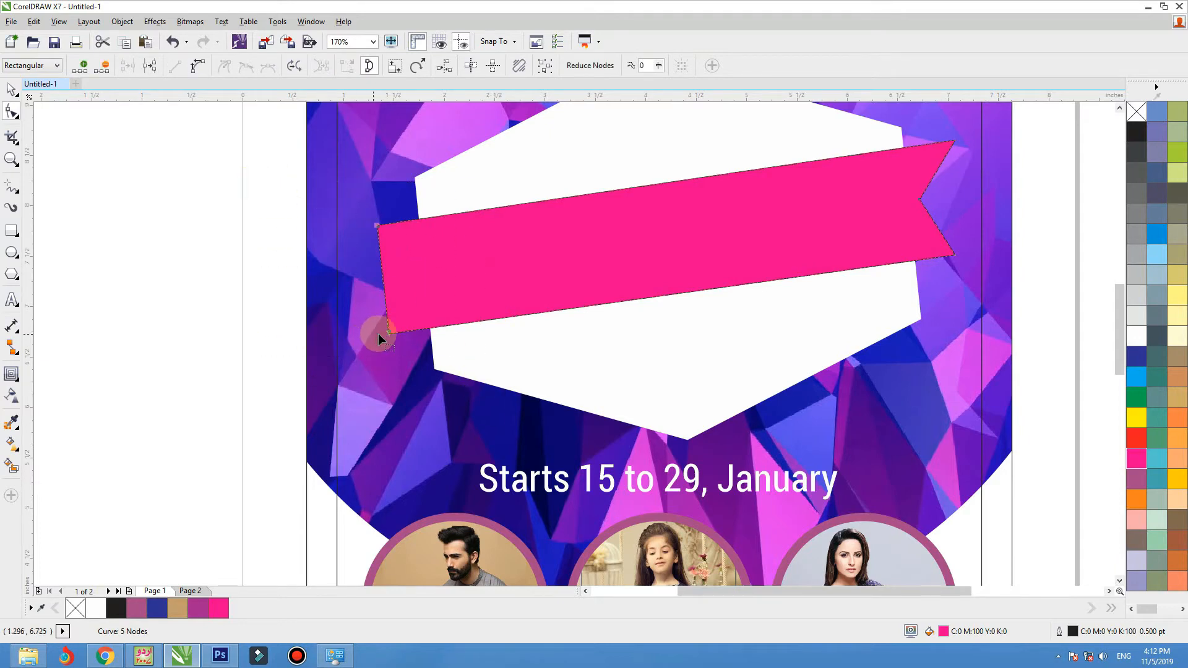
pyautogui.moveTo(387, 333); pyautogui.dragTo(387, 340)
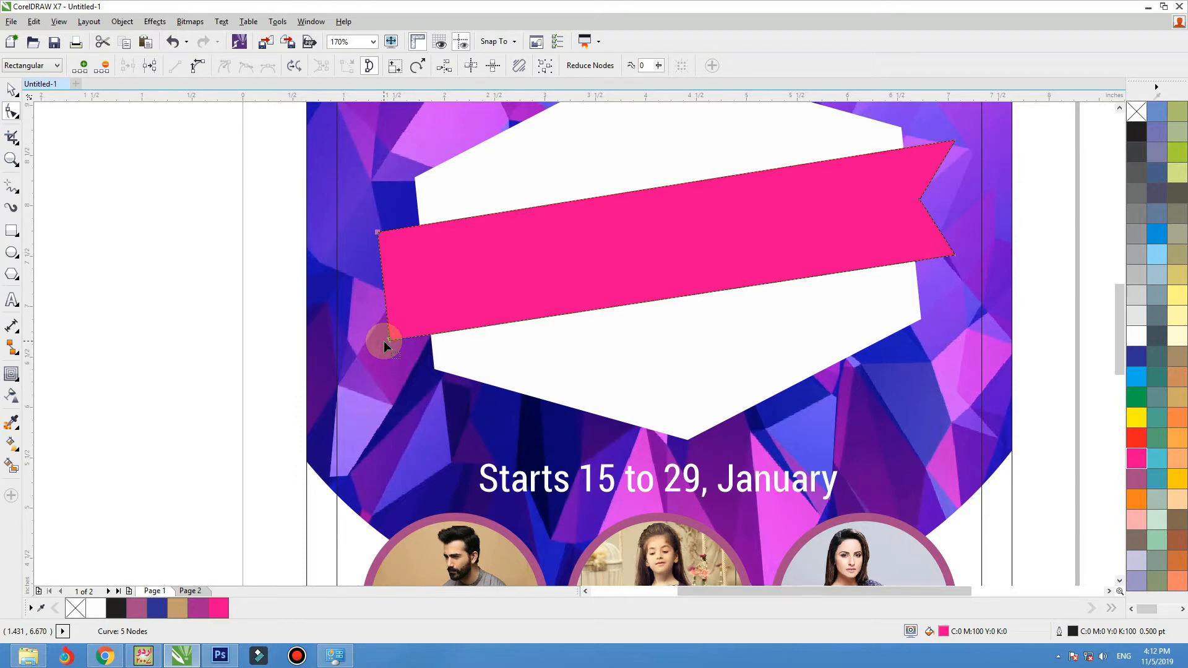
pyautogui.hotkey('ctrl', 'z')
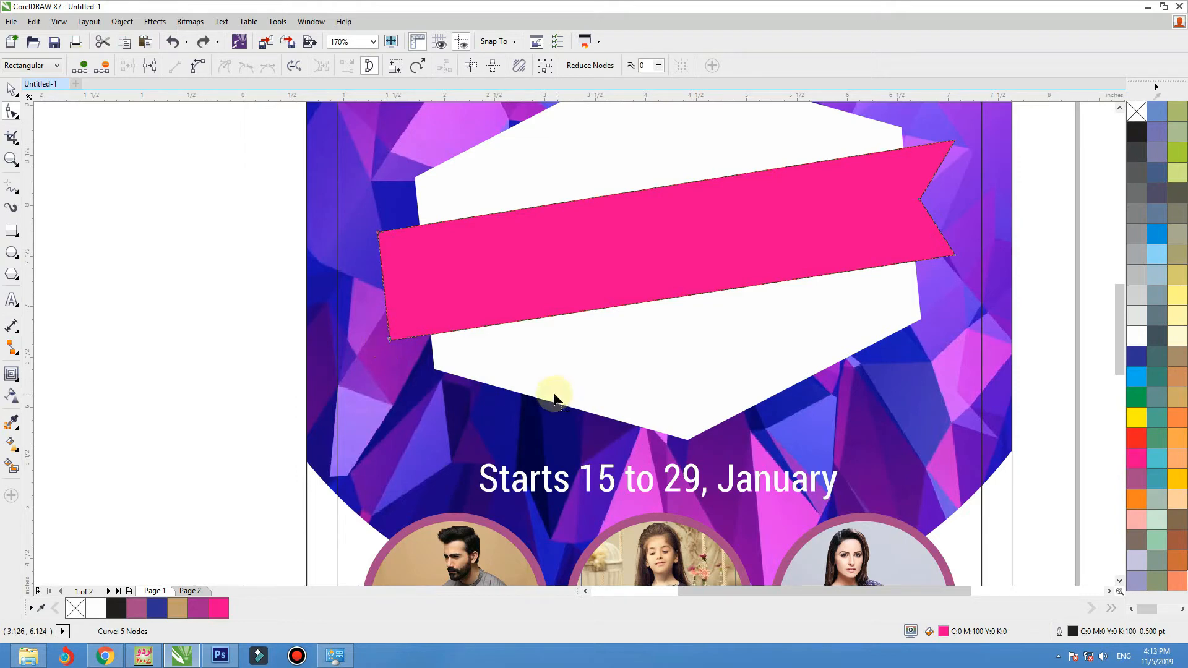
# Step: Draw a triangular fold about 0.44 by 0.33 inches joining the ribbon's lower left corner to the hexagon and fill it magenta
pyautogui.click(153, 298)
pyautogui.click(19, 196)
pyautogui.click(32, 217)
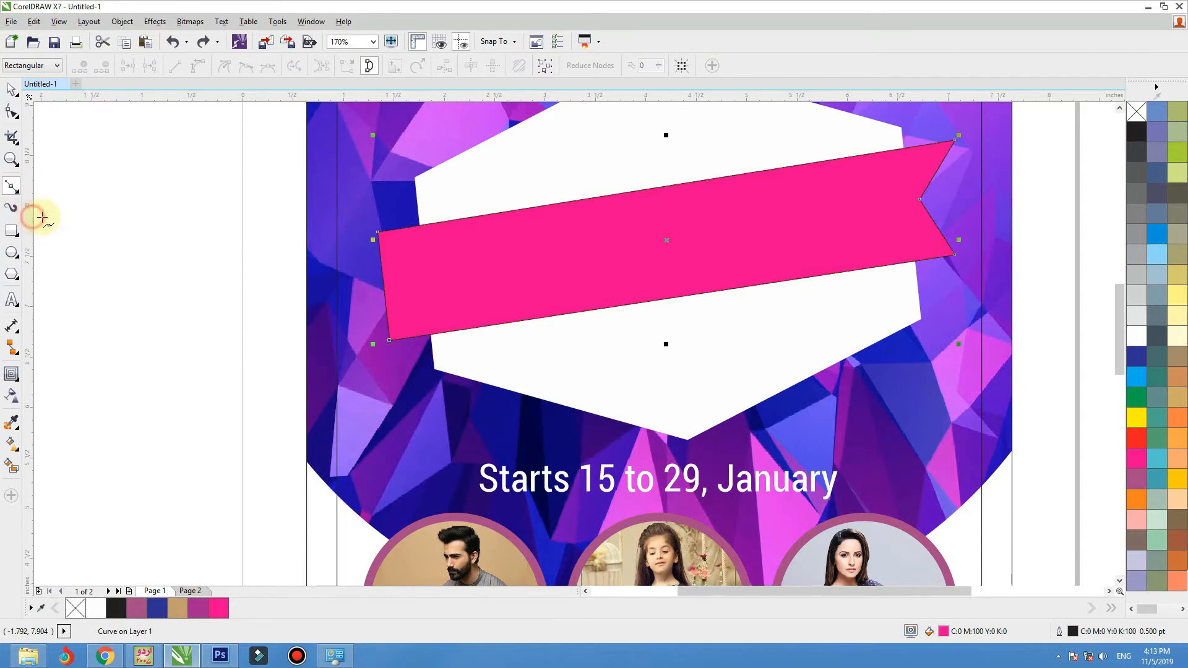
pyautogui.moveTo(390, 340); pyautogui.dragTo(432, 336)
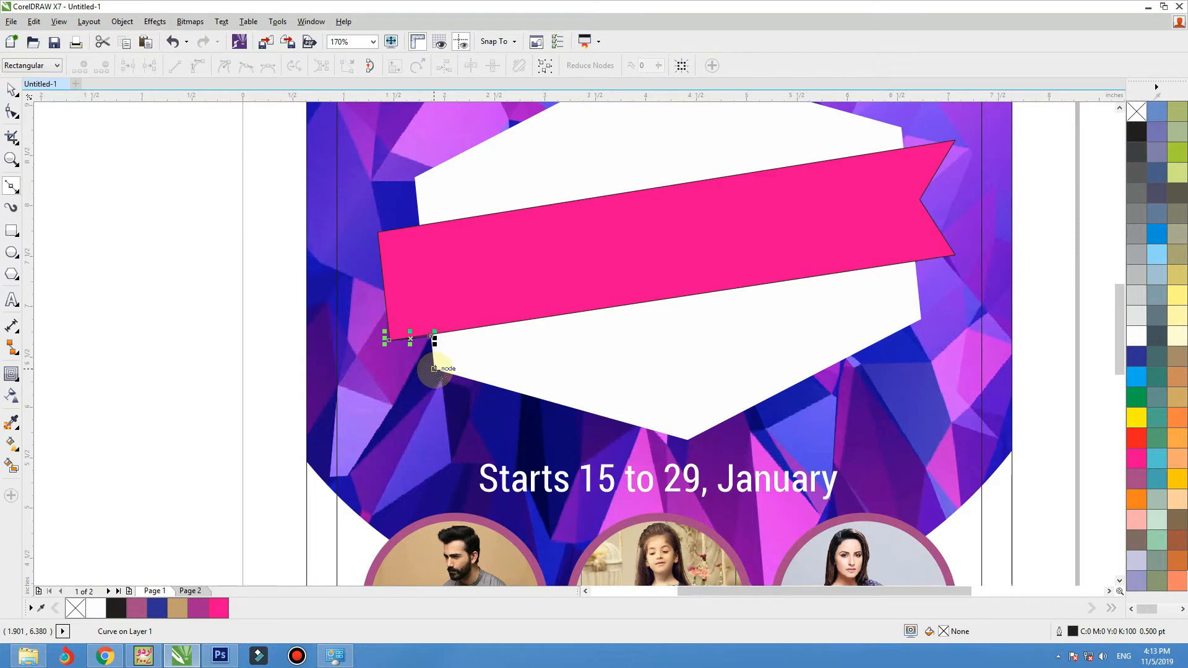
pyautogui.moveTo(434, 369); pyautogui.dragTo(390, 341)
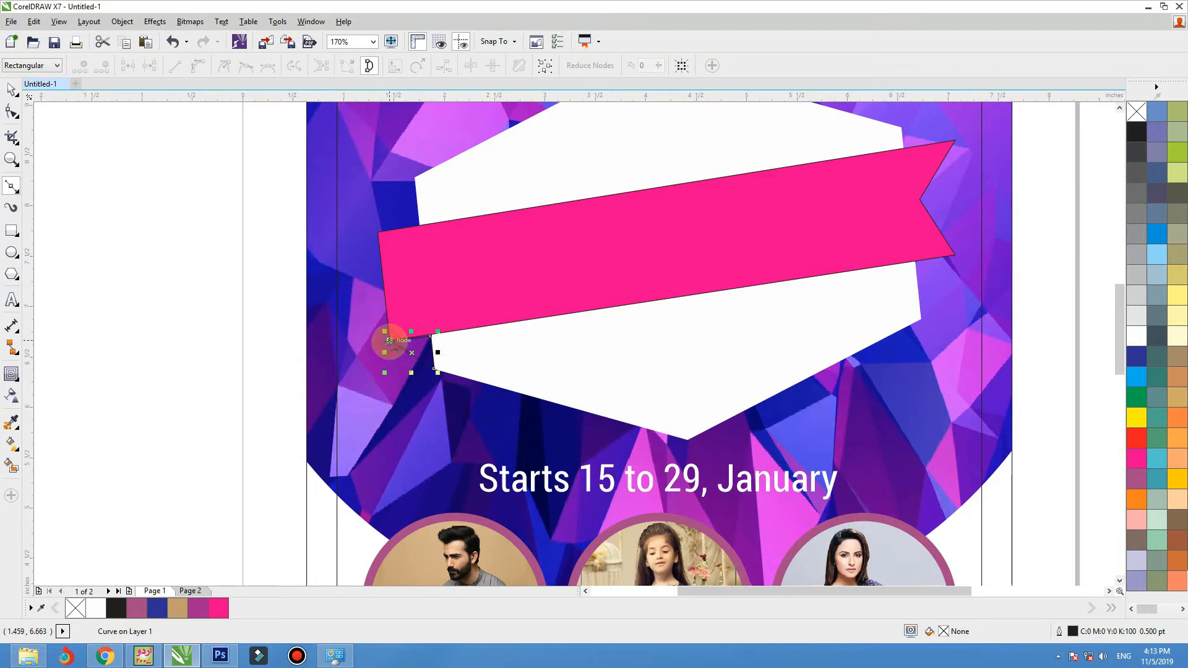
pyautogui.press('space')
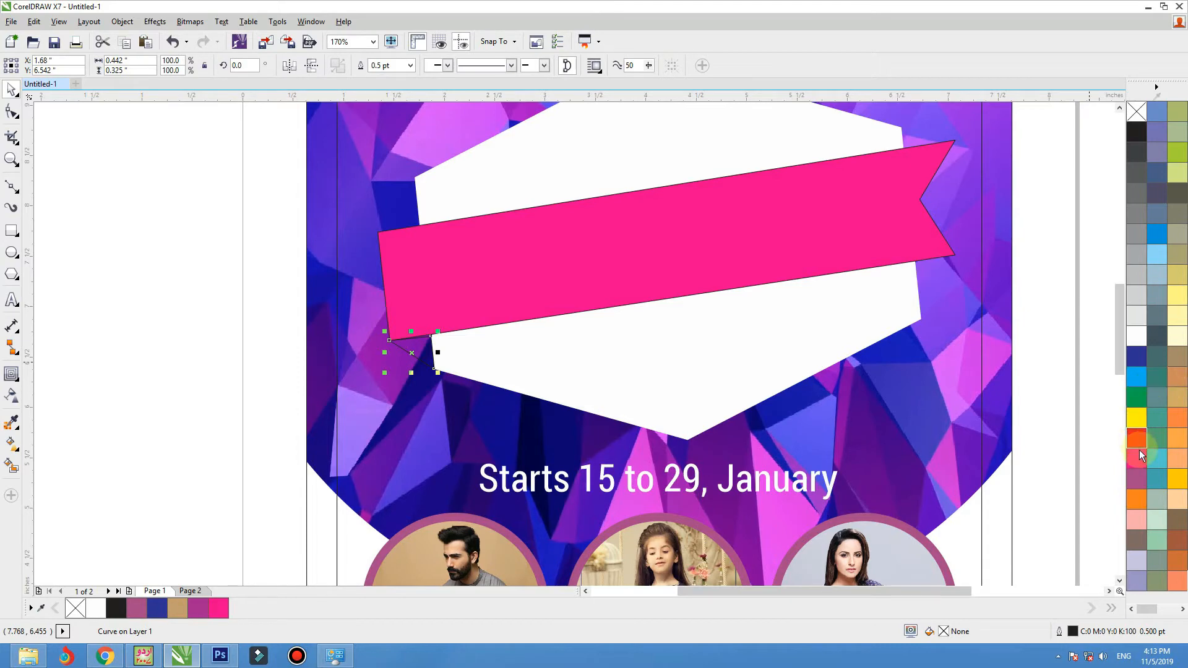
pyautogui.click(1141, 454)
pyautogui.click(540, 245)
pyautogui.click(259, 359)
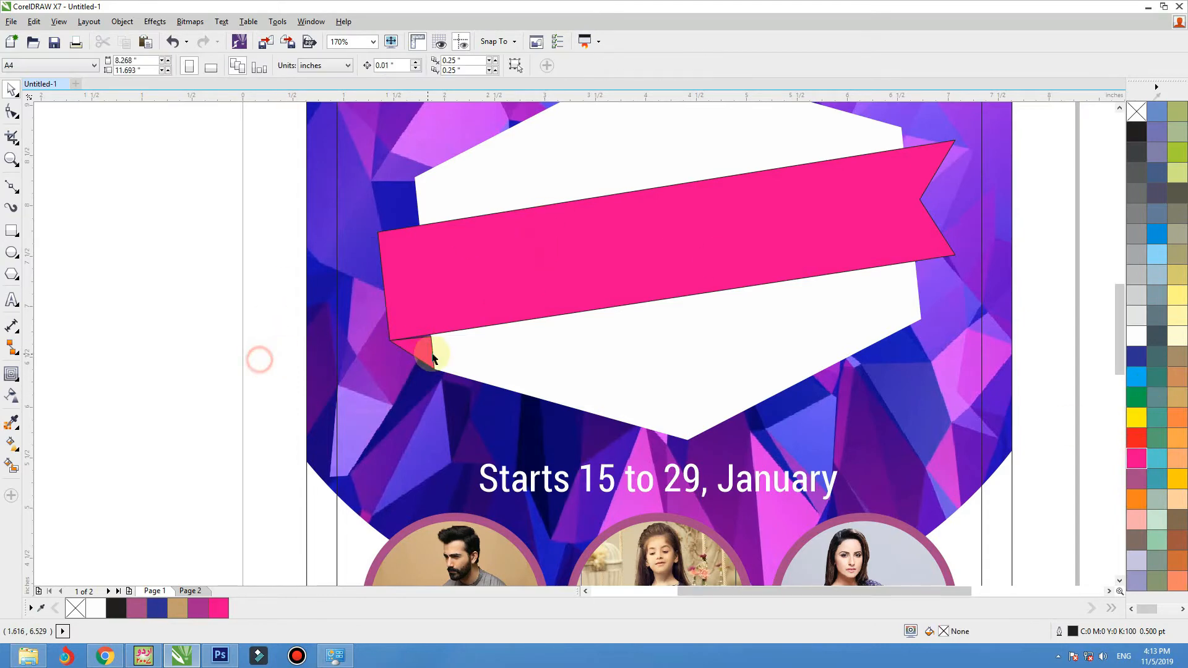
# Step: Remove the outlines from the ribbon and its triangular fold
pyautogui.click(433, 357)
pyautogui.keyDown('shift'); pyautogui.click(441, 309); pyautogui.keyUp('shift')
pyautogui.rightClick(1136, 112)
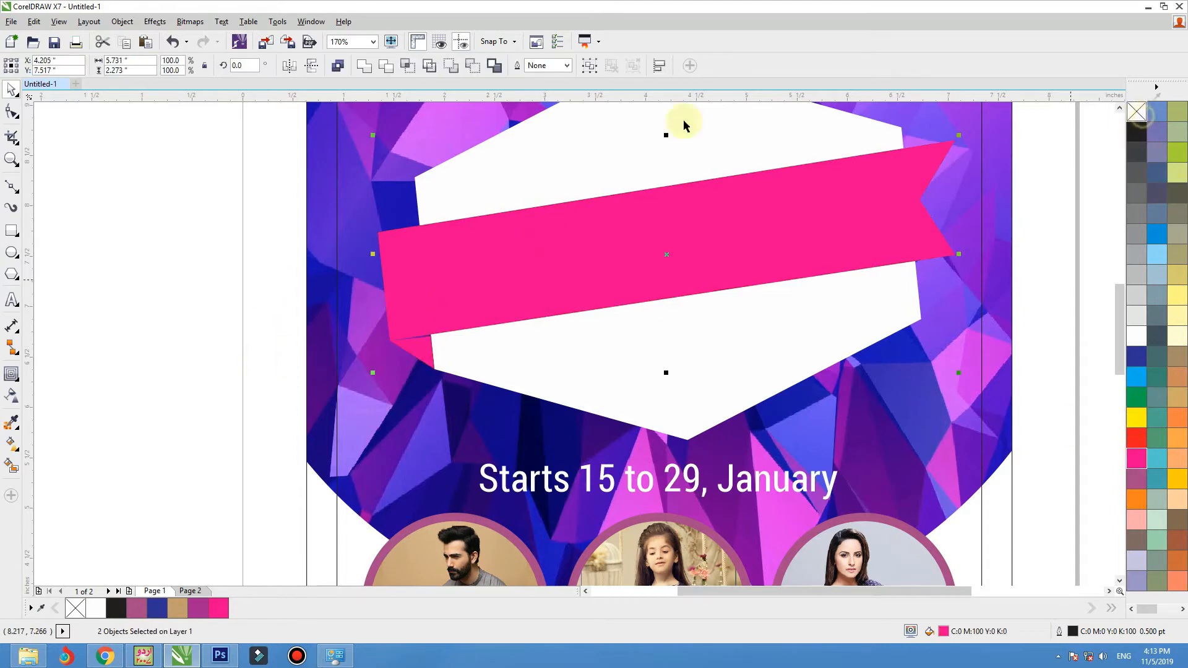
# Step: Adjust the triangular fold's nodes so it closes the gap against the ribbon's lower edge, making it about 0.34 inches high
pyautogui.click(221, 364)
pyautogui.click(430, 351)
pyautogui.press('F10')
pyautogui.moveTo(468, 309); pyautogui.dragTo(333, 363)
pyautogui.moveTo(821, 325); pyautogui.dragTo(796, 349)
pyautogui.moveTo(817, 340); pyautogui.dragTo(816, 326)
pyautogui.scroll(-6, 521, 371)
pyautogui.press('space')
pyautogui.click(334, 356)
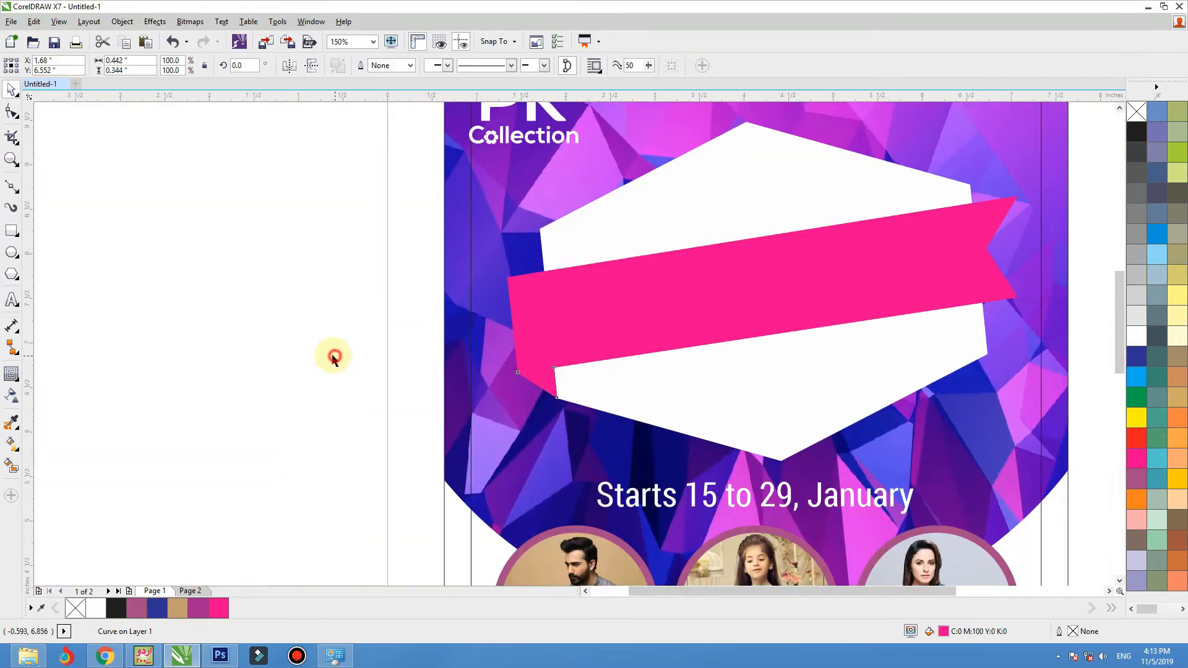
# Step: Recolour the ribbon with the purple fill C40 M100 Y0 K0
pyautogui.scroll(-1, 334, 357)
pyautogui.press('F2')
pyautogui.moveTo(316, 285); pyautogui.dragTo(882, 434)
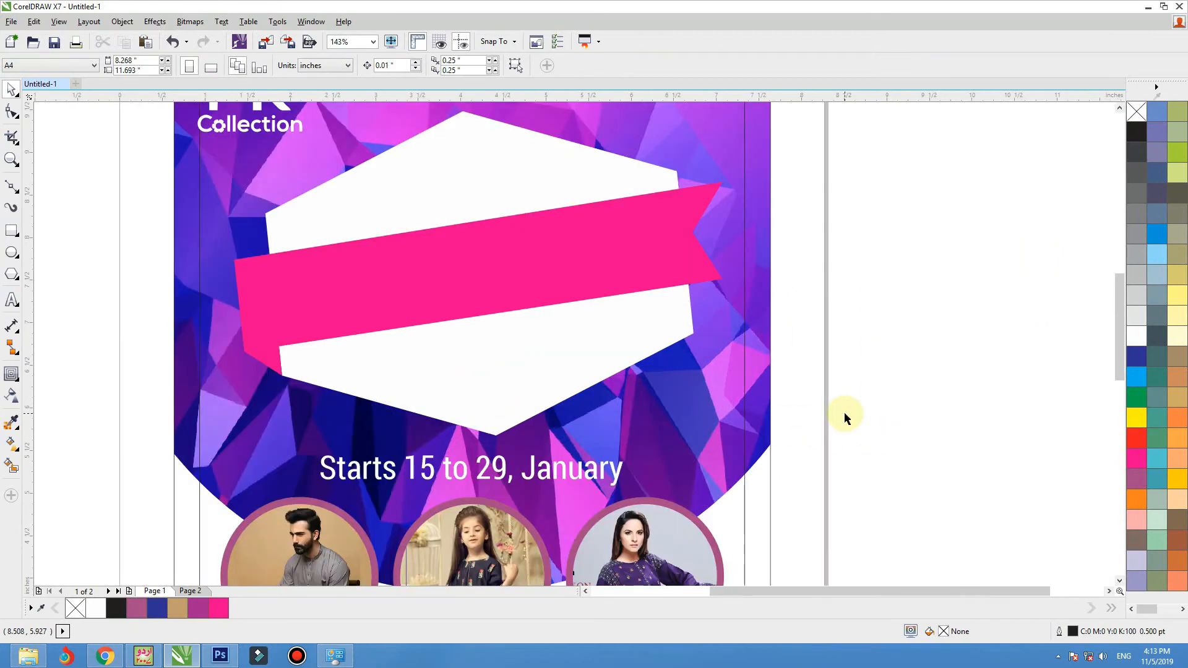
pyautogui.click(588, 231)
pyautogui.scroll(-2, 1144, 606)
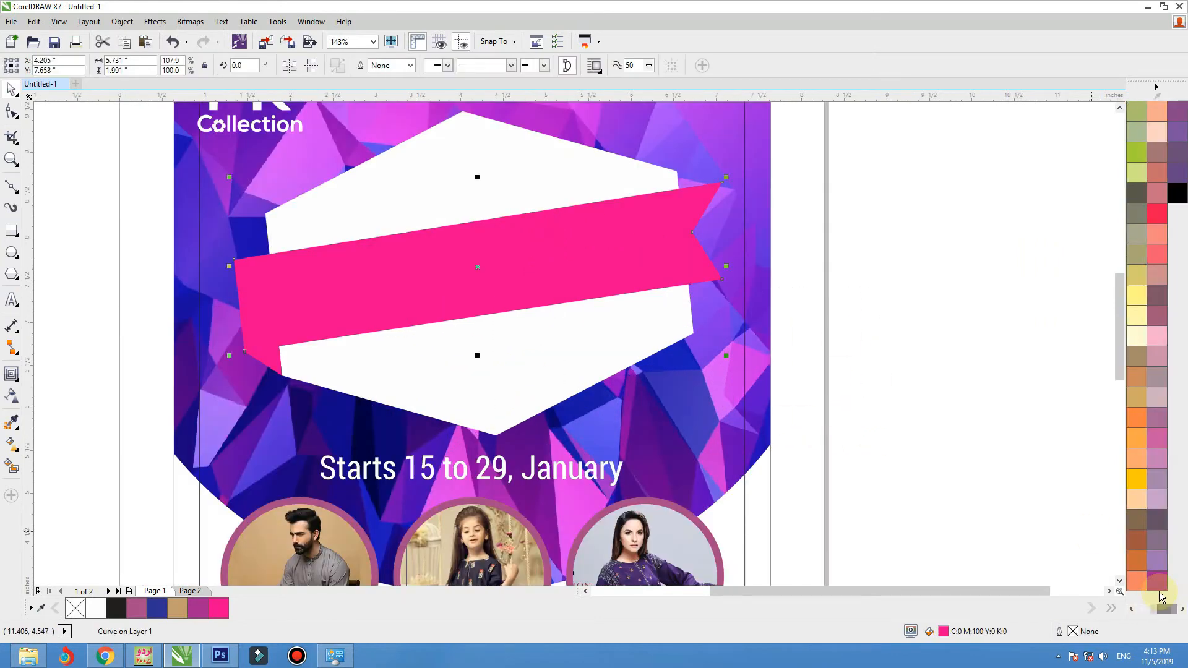
pyautogui.click(1156, 581)
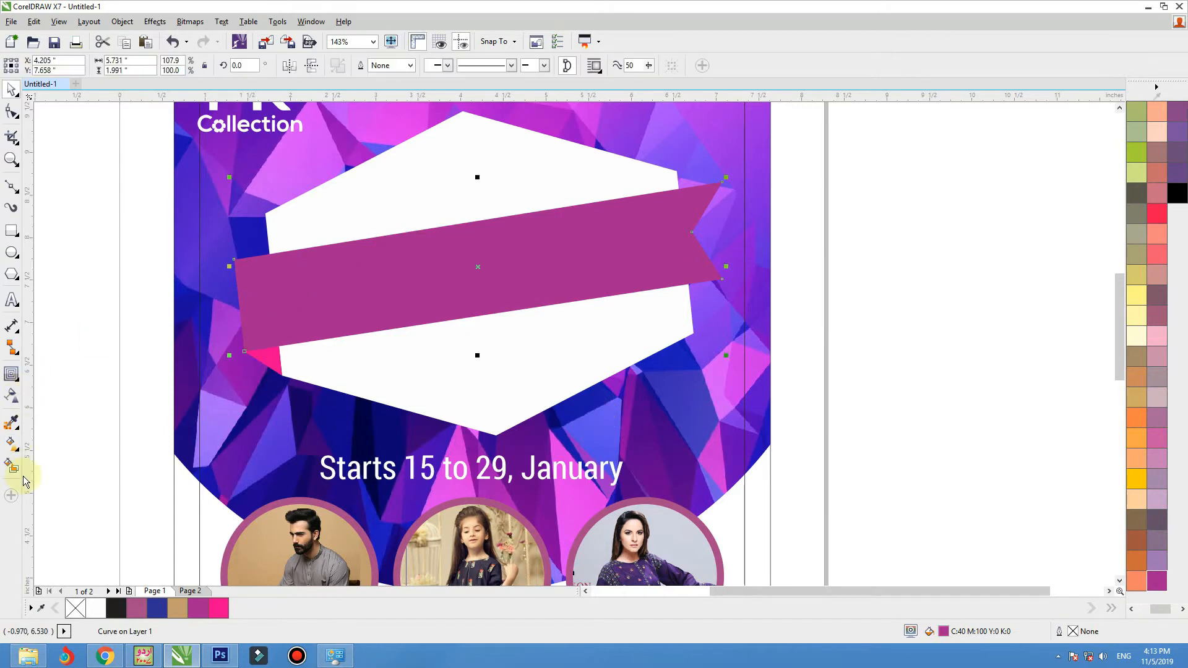
# Step: Apply a linear fountain fill across the ribbon, running from purple at its lower left to magenta at its upper right
pyautogui.click(21, 456)
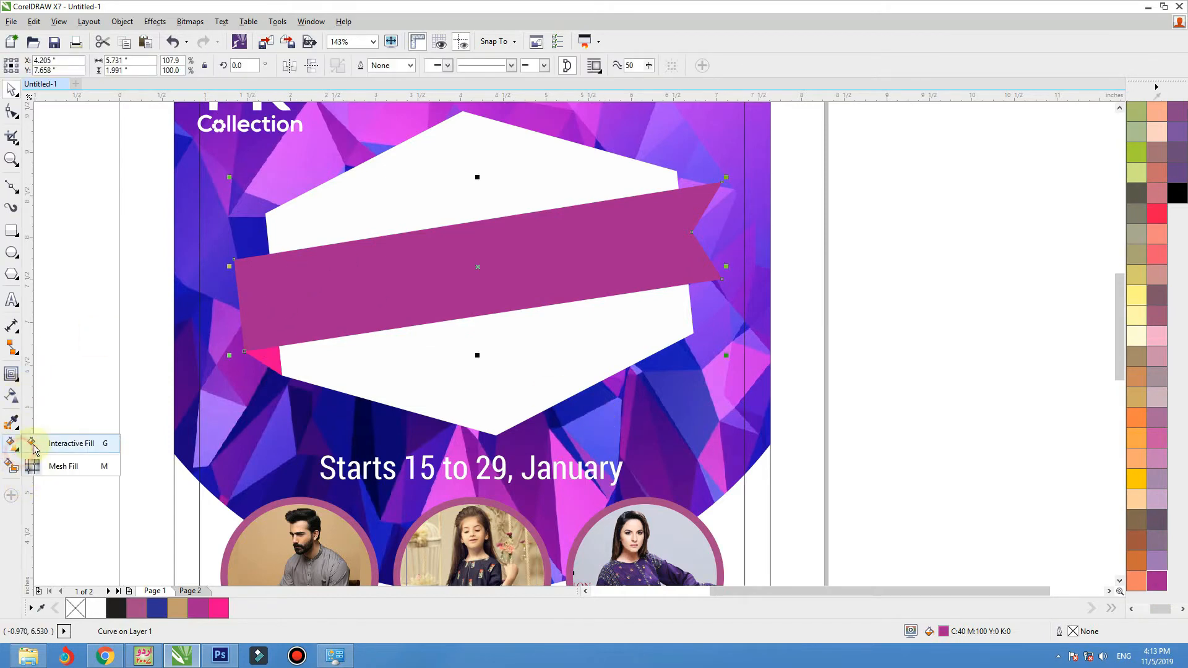
pyautogui.click(56, 444)
pyautogui.moveTo(242, 337); pyautogui.dragTo(640, 194)
pyautogui.click(218, 608)
# Step: Set the ribbon gradient's start colour to C58 M100 Y30 K35 and extend its end point beyond the ribbon's right tip
pyautogui.click(242, 334)
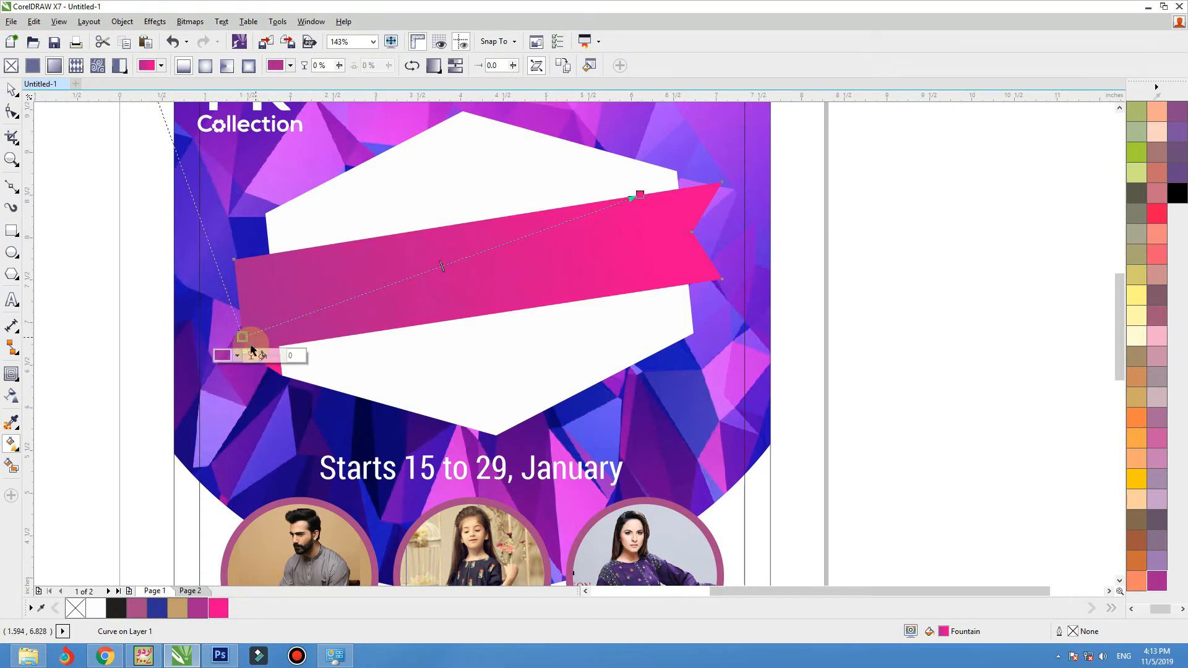
pyautogui.click(237, 355)
pyautogui.moveTo(270, 438); pyautogui.dragTo(287, 450)
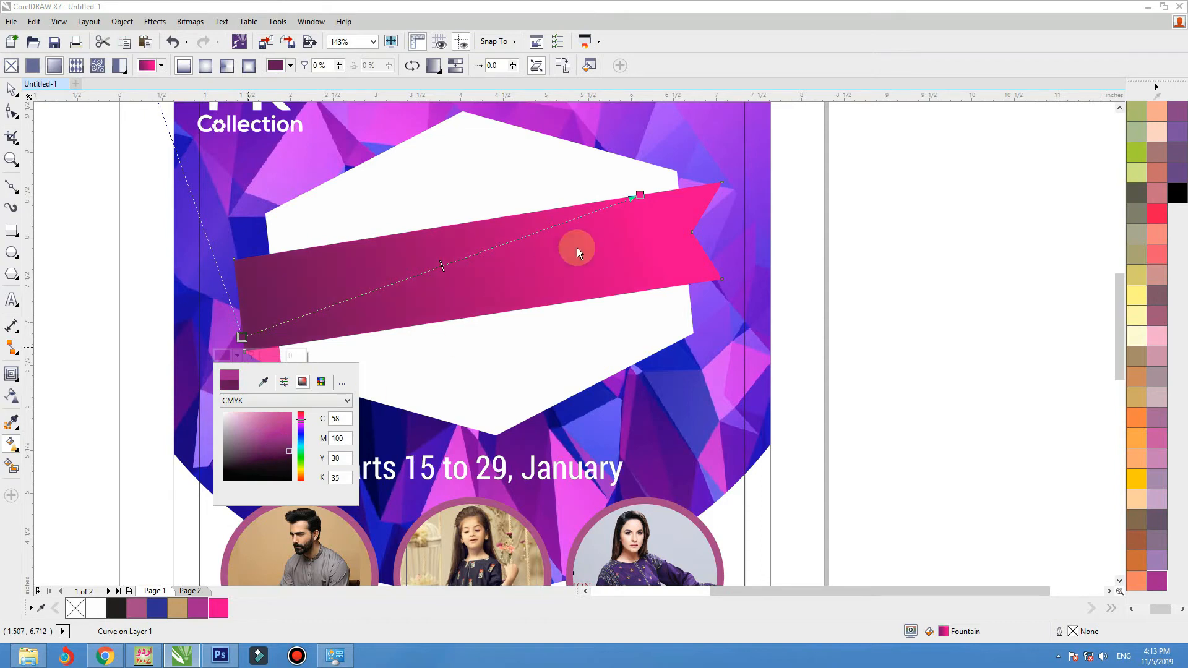
pyautogui.click(641, 196)
pyautogui.moveTo(643, 193); pyautogui.dragTo(753, 194)
pyautogui.click(274, 358)
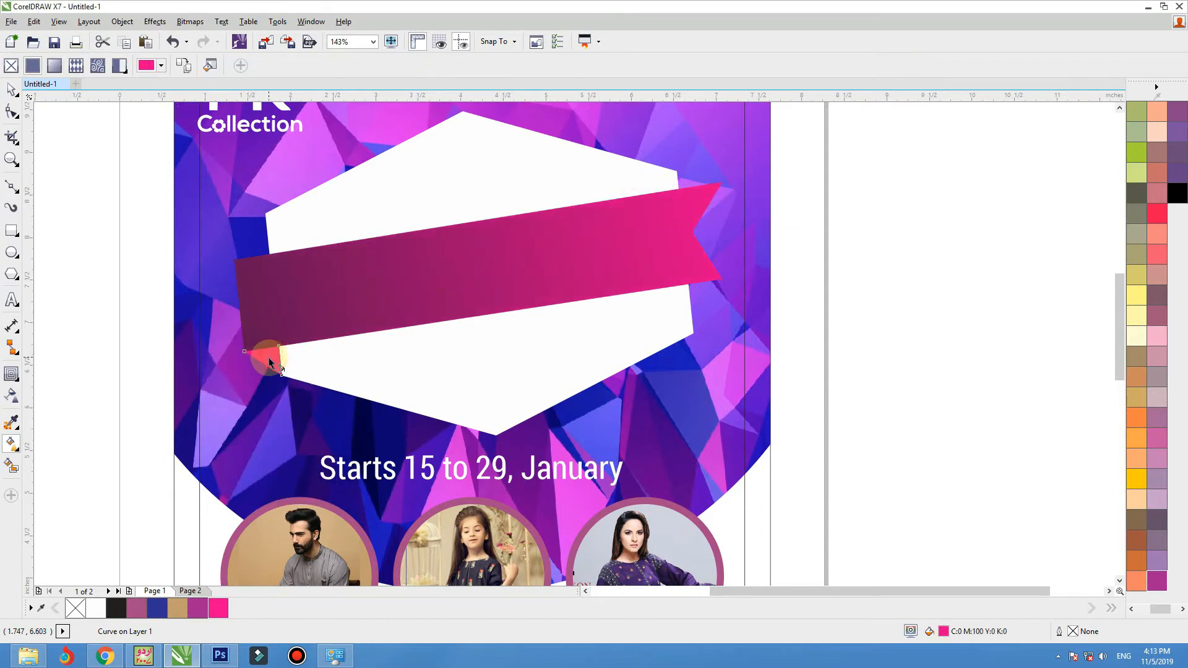
pyautogui.press('space')
pyautogui.click(90, 323)
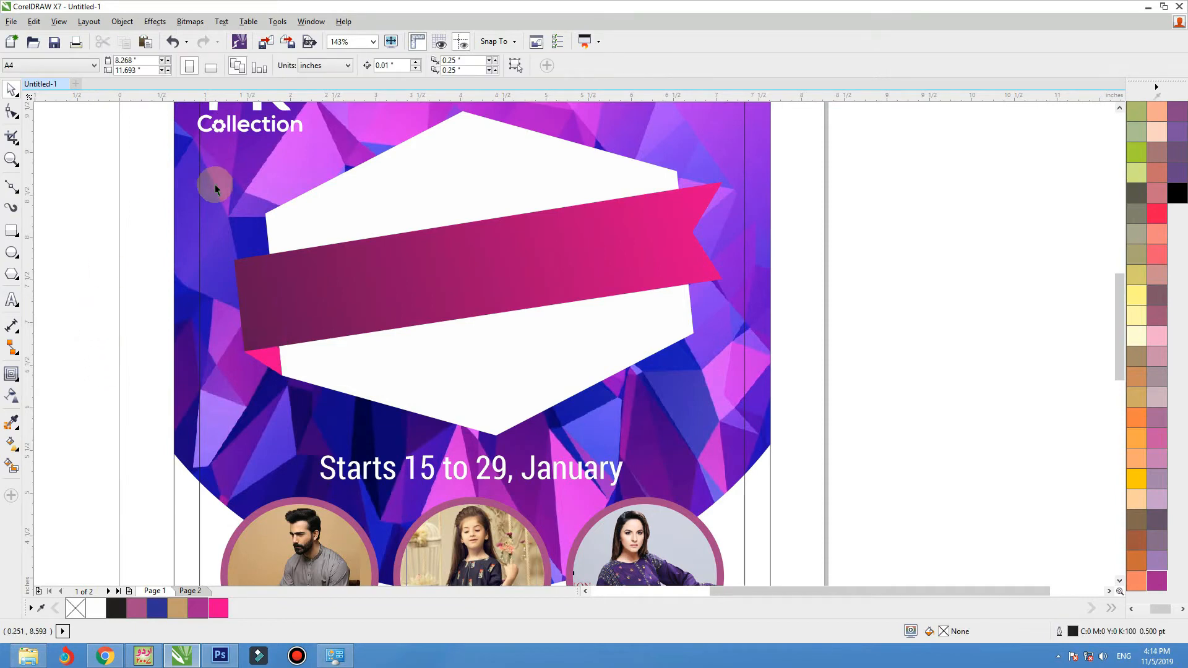
# Step: Draw a narrow triangle about 0.41 by 0.67 inches with straight Bezier segments in the blank area beside the page
pyautogui.click(10, 188)
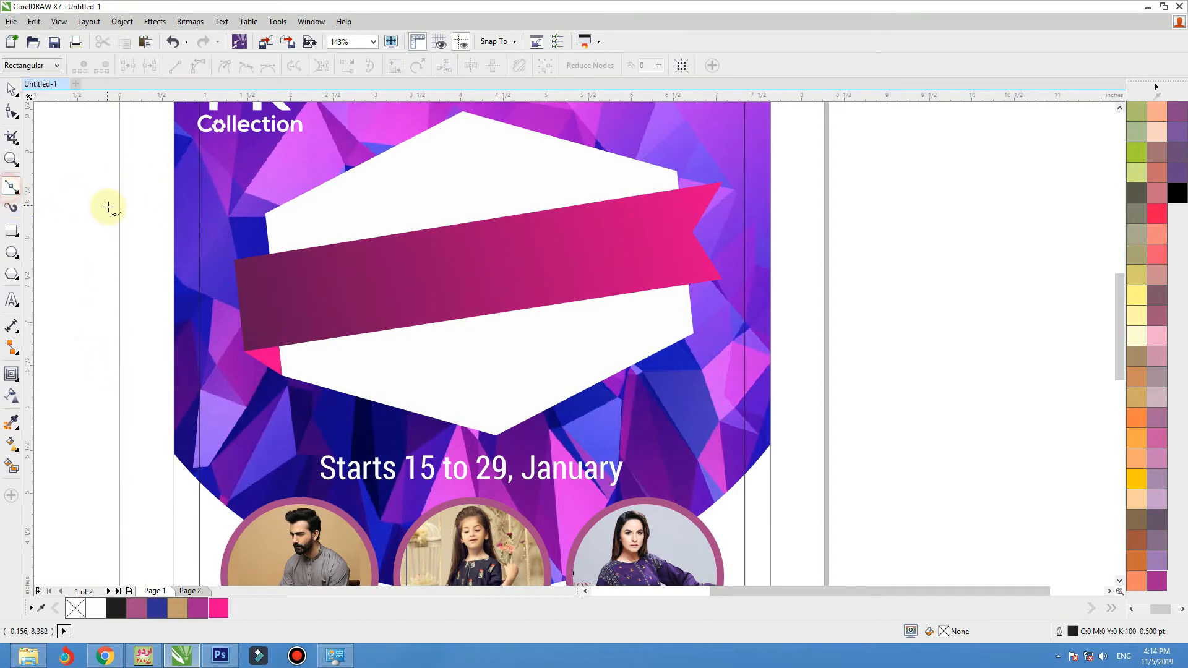
pyautogui.click(76, 217)
pyautogui.click(111, 260)
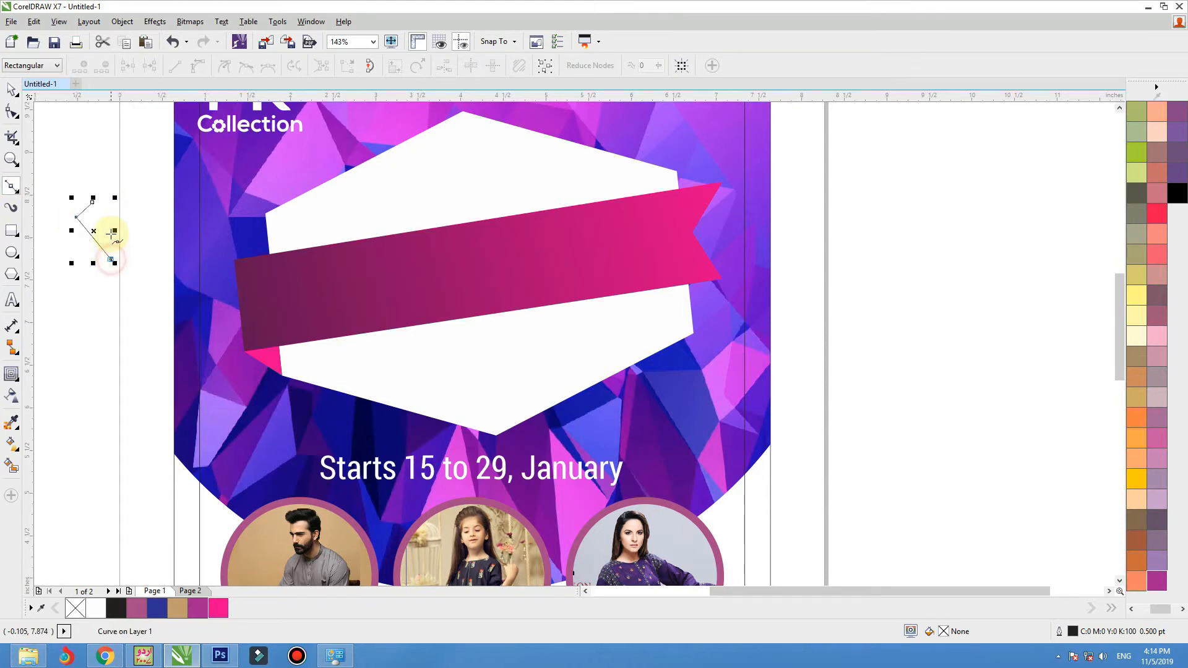
pyautogui.click(92, 202)
pyautogui.moveTo(27, 300); pyautogui.dragTo(23, 340)
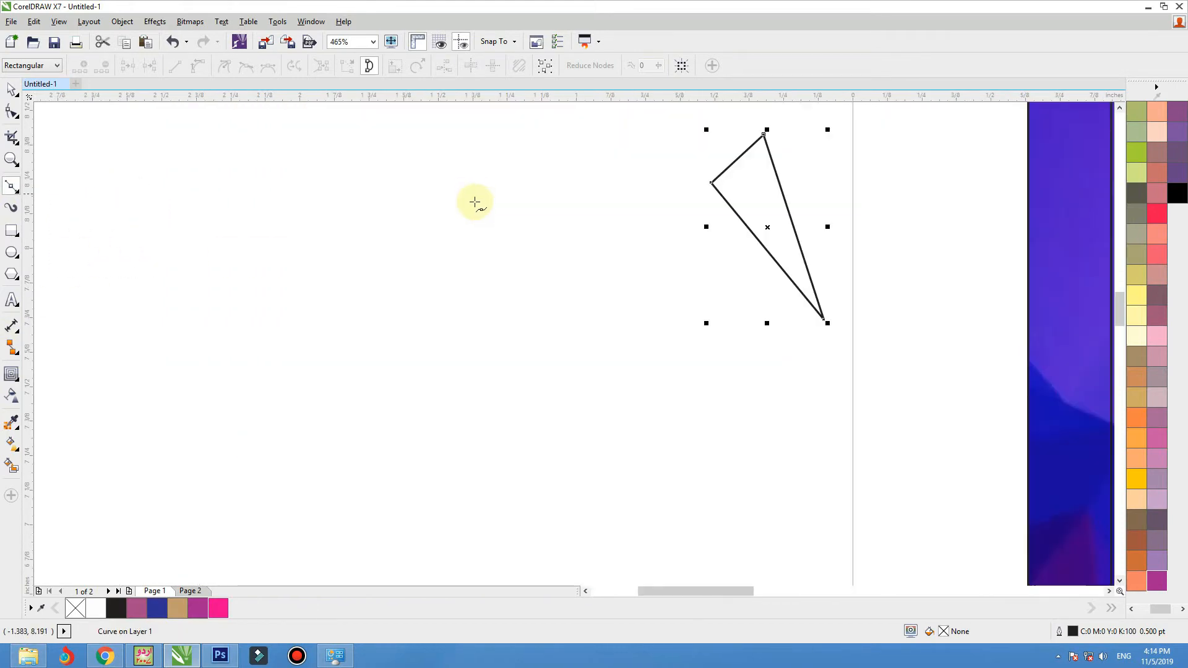
pyautogui.press('space')
pyautogui.moveTo(826, 227); pyautogui.dragTo(681, 258)
pyautogui.hotkey('ctrl', 'z')
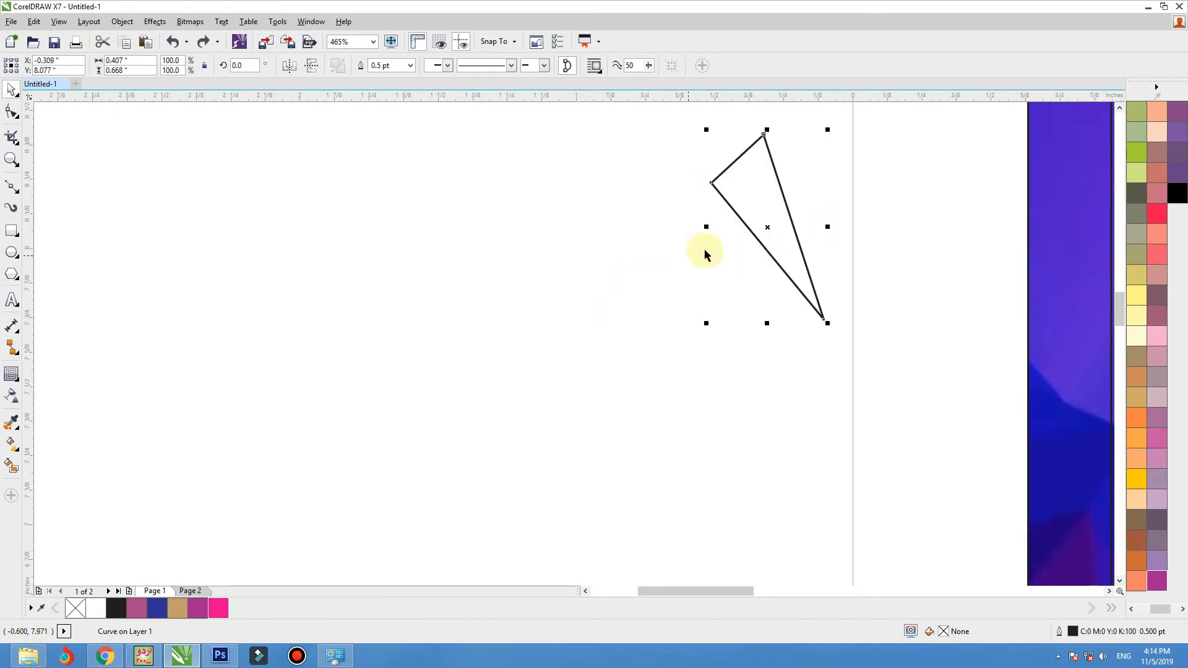
# Step: Draw a second triangle sharing the first triangle's long left edge and meeting it at the bottom point
pyautogui.click(11, 187)
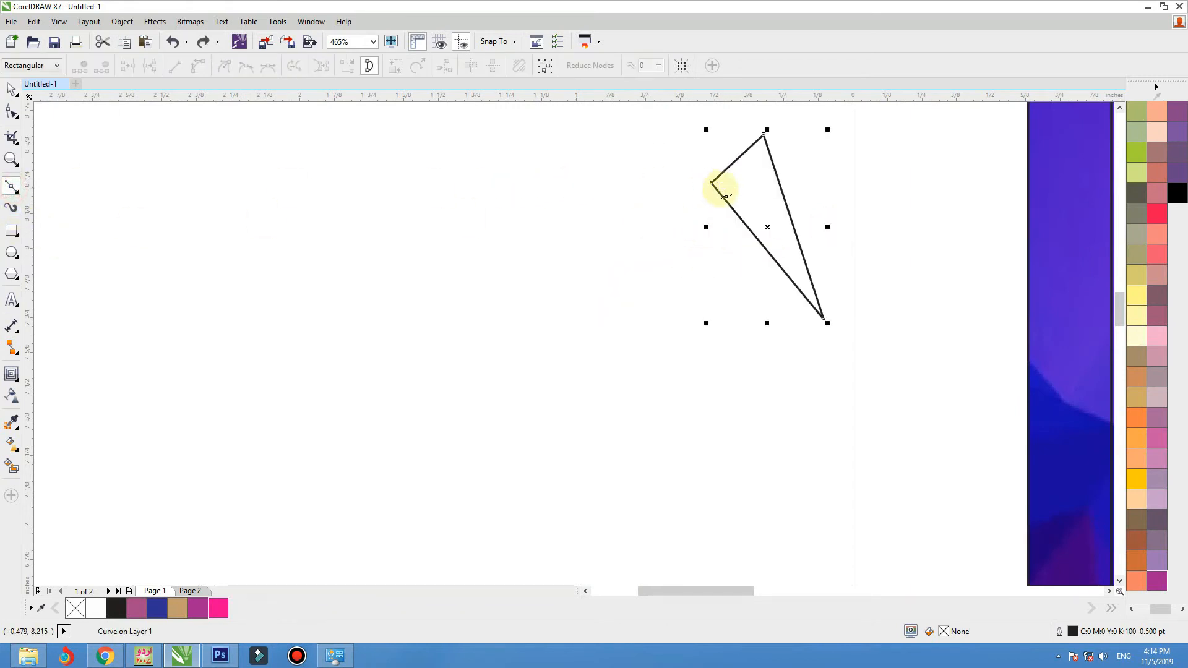
pyautogui.click(711, 183)
pyautogui.click(650, 200)
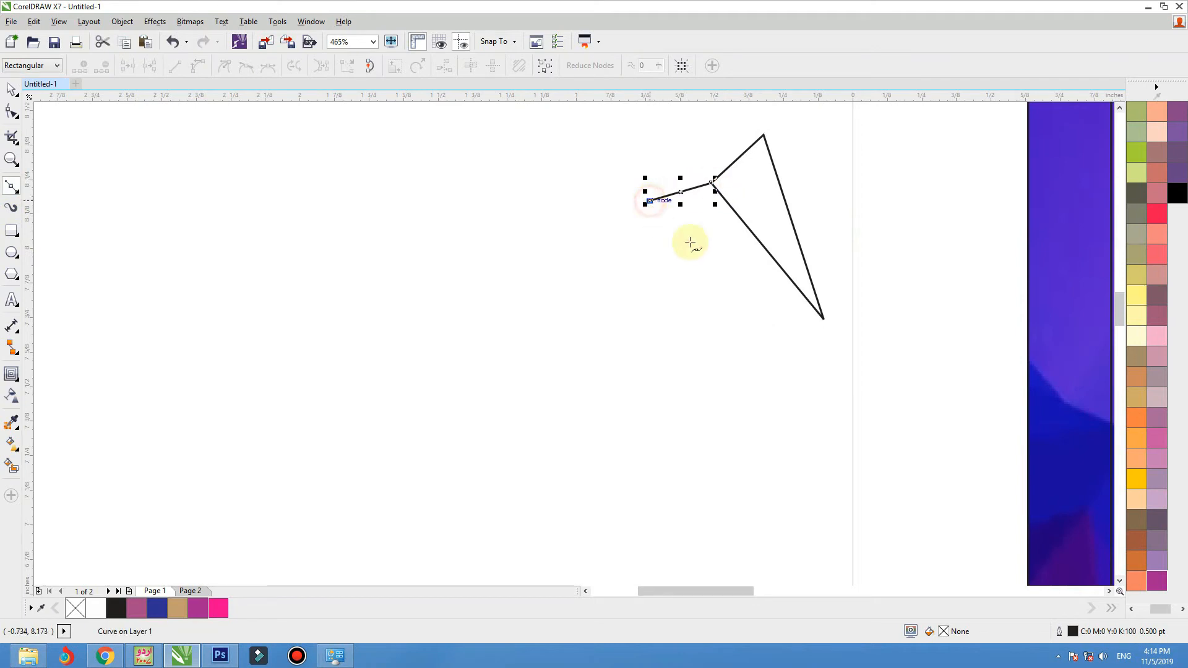
pyautogui.click(822, 319)
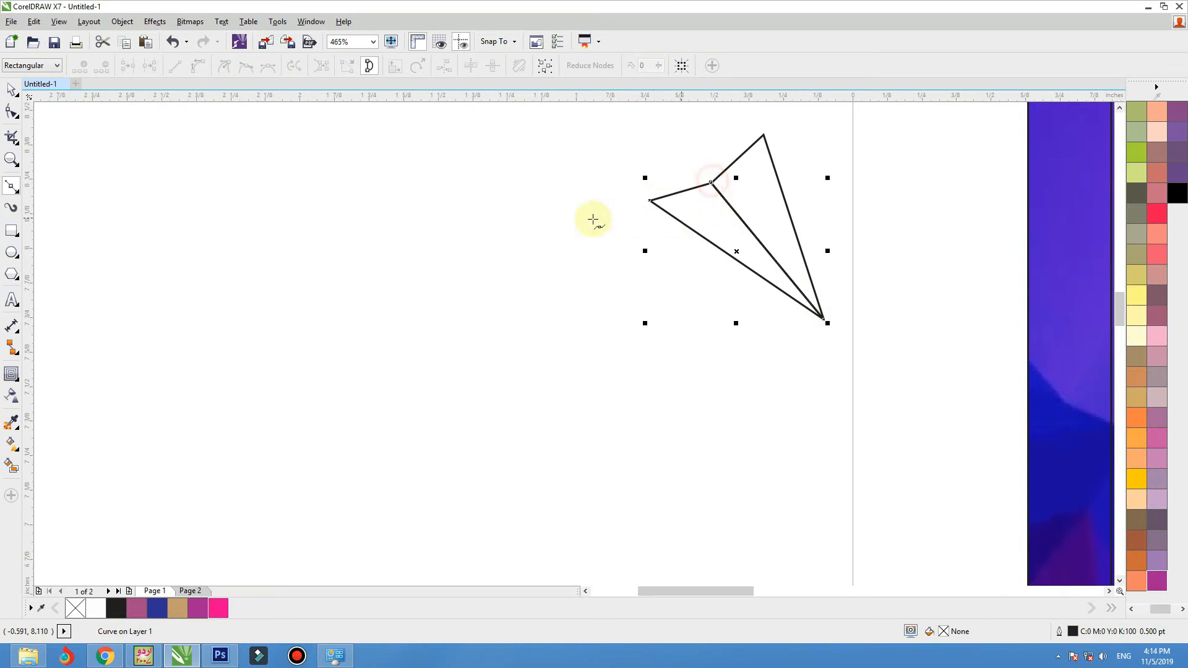
# Step: Draw a third triangle about 0.41 by 0.24 inches closing the gap between the upper corners of the two triangles
pyautogui.scroll(-2, 572, 255)
pyautogui.scroll(3, 527, 327)
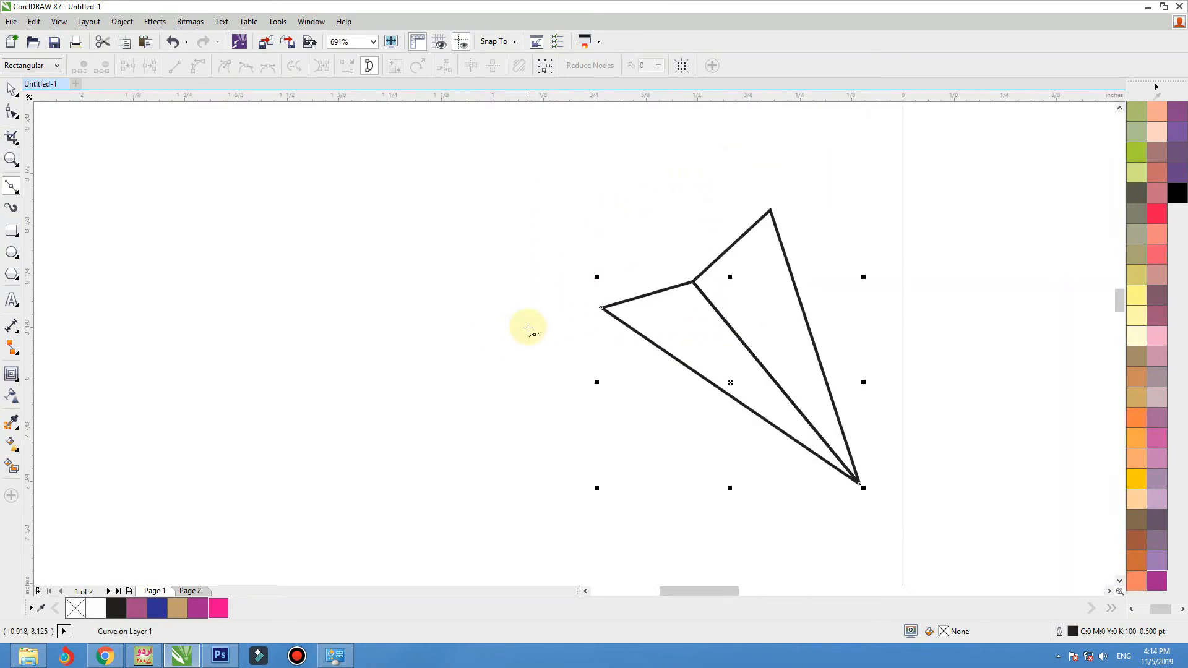
pyautogui.click(598, 306)
pyautogui.click(690, 282)
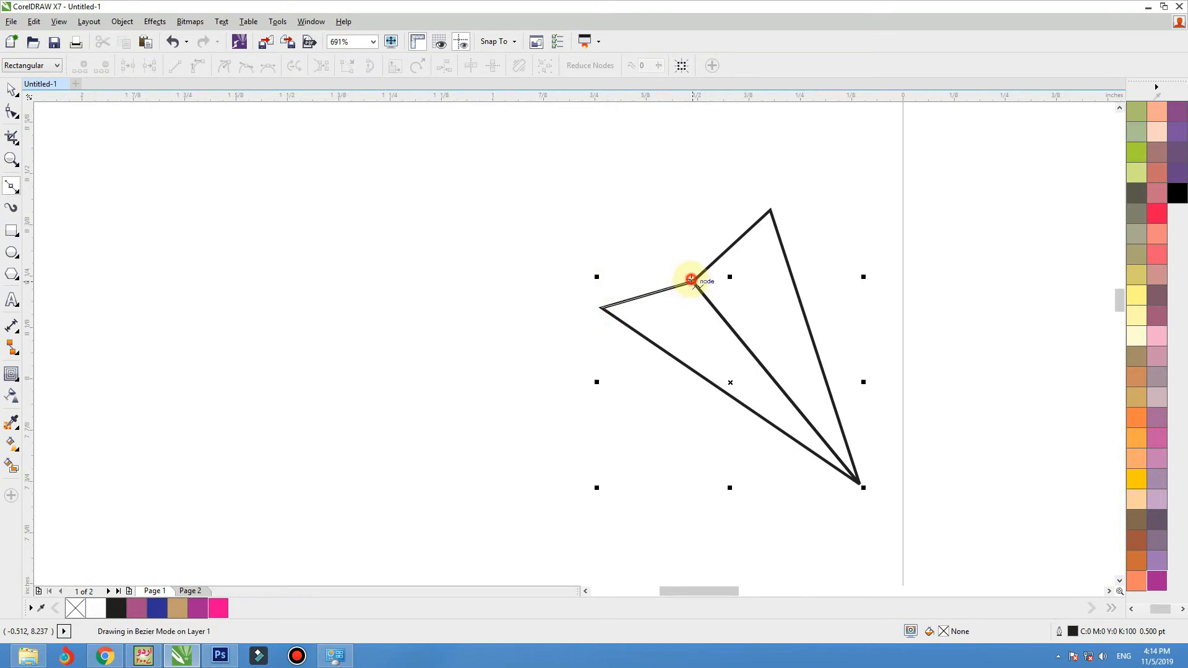
pyautogui.keyDown('shift'); pyautogui.click(770, 209); pyautogui.keyUp('shift')
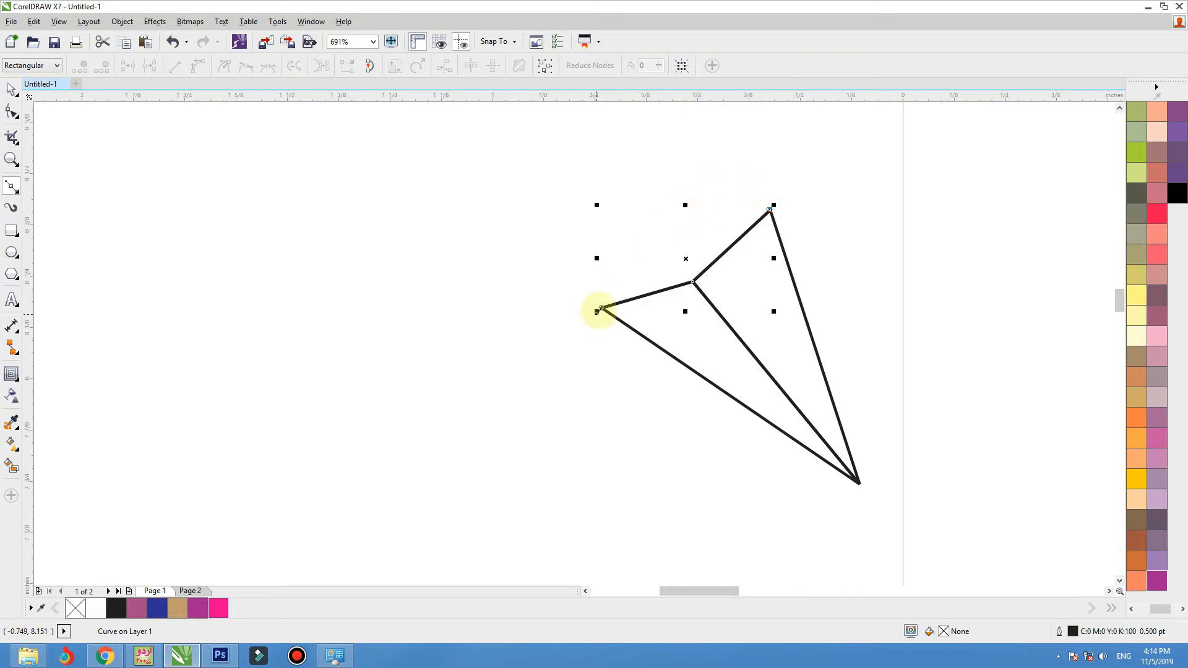
pyautogui.click(601, 307)
pyautogui.press('space')
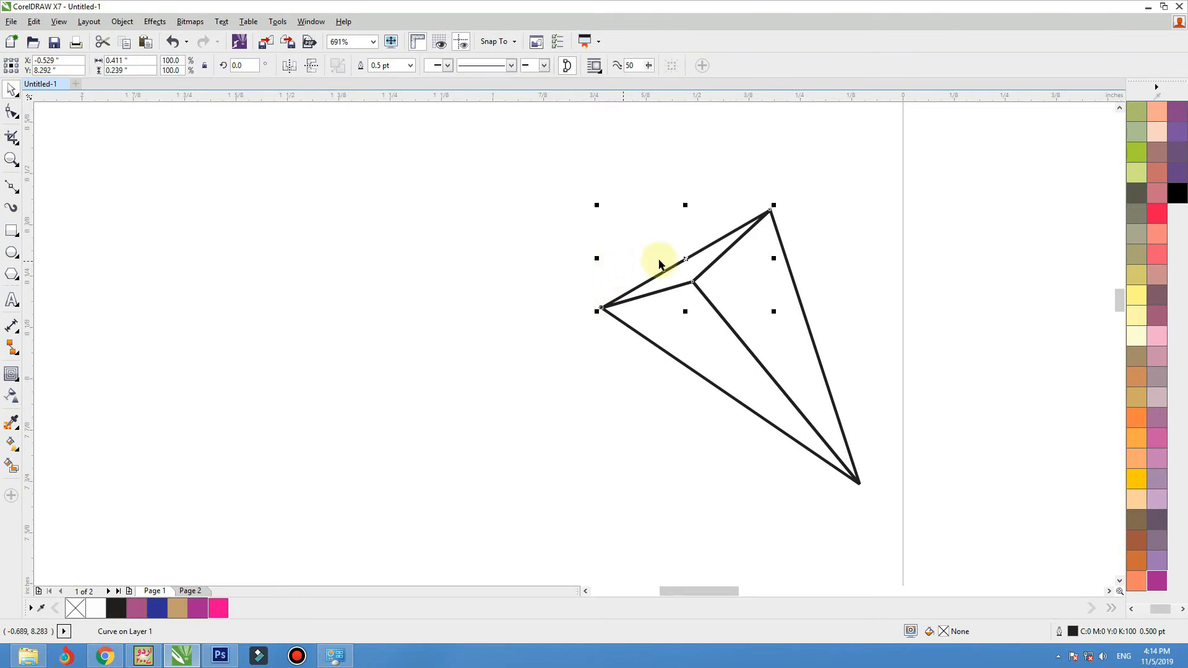
# Step: Move the inner corner shared by the three triangles down and to the right, rejoining each triangle's vertex at the same point
pyautogui.click(693, 302)
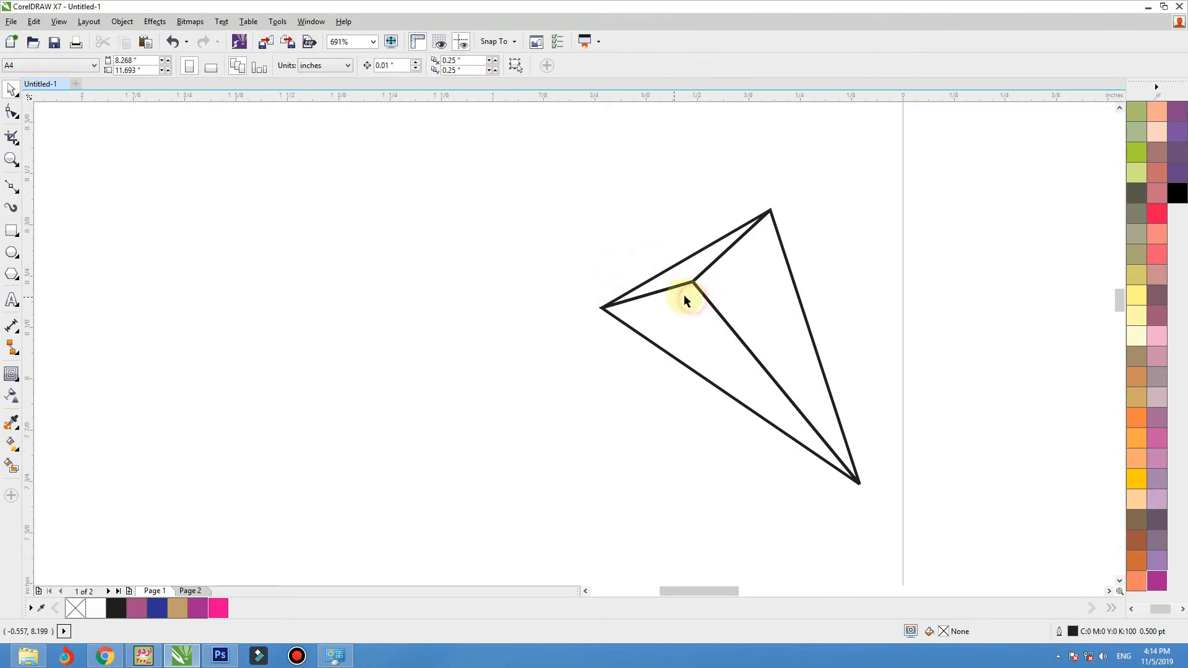
pyautogui.press('F10')
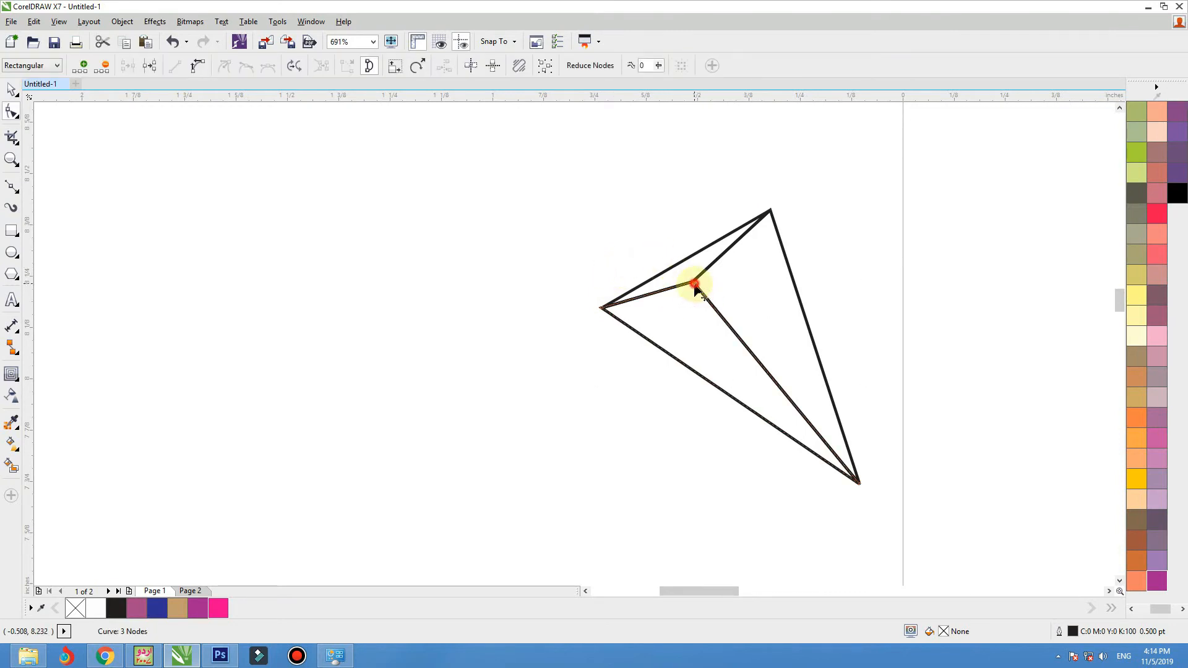
pyautogui.moveTo(696, 286); pyautogui.dragTo(714, 307)
pyautogui.press('F2')
pyautogui.moveTo(800, 239); pyautogui.dragTo(491, 408)
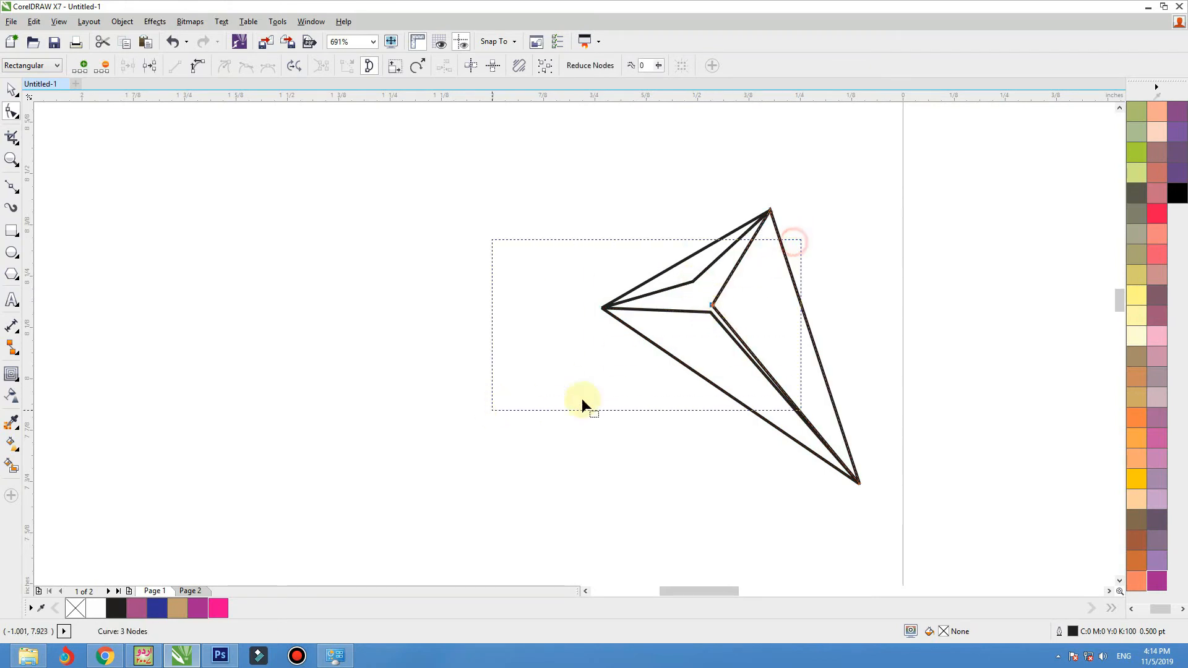
pyautogui.moveTo(756, 306); pyautogui.dragTo(761, 288)
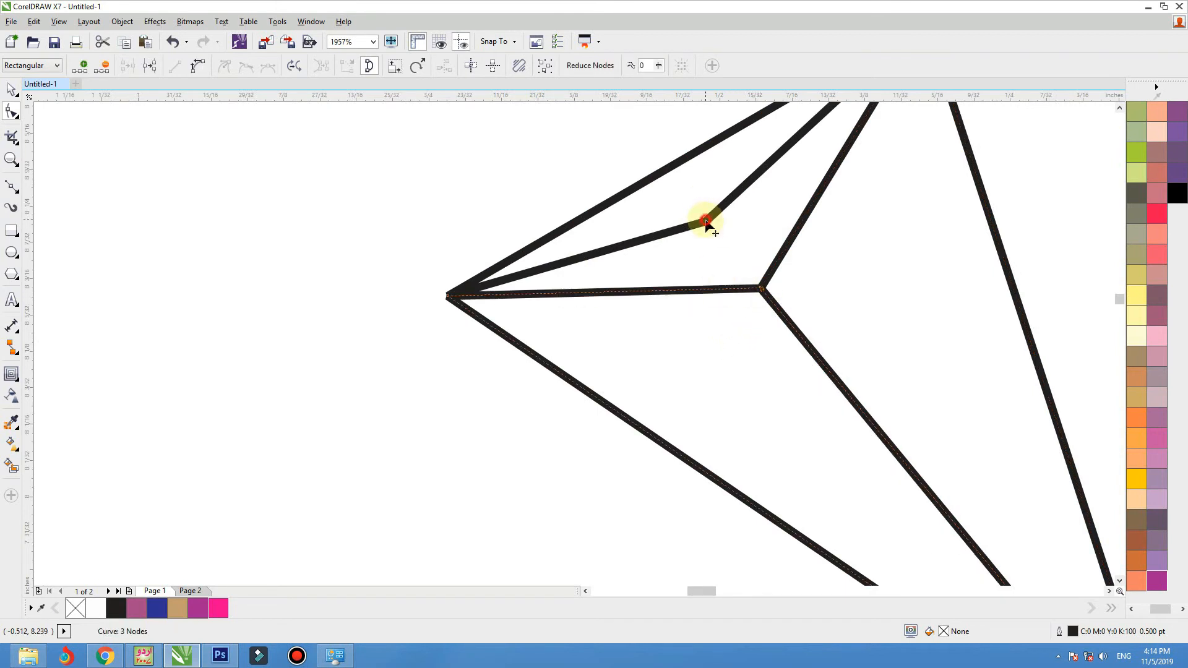
pyautogui.moveTo(709, 224); pyautogui.dragTo(760, 288)
pyautogui.scroll(-2, 597, 291)
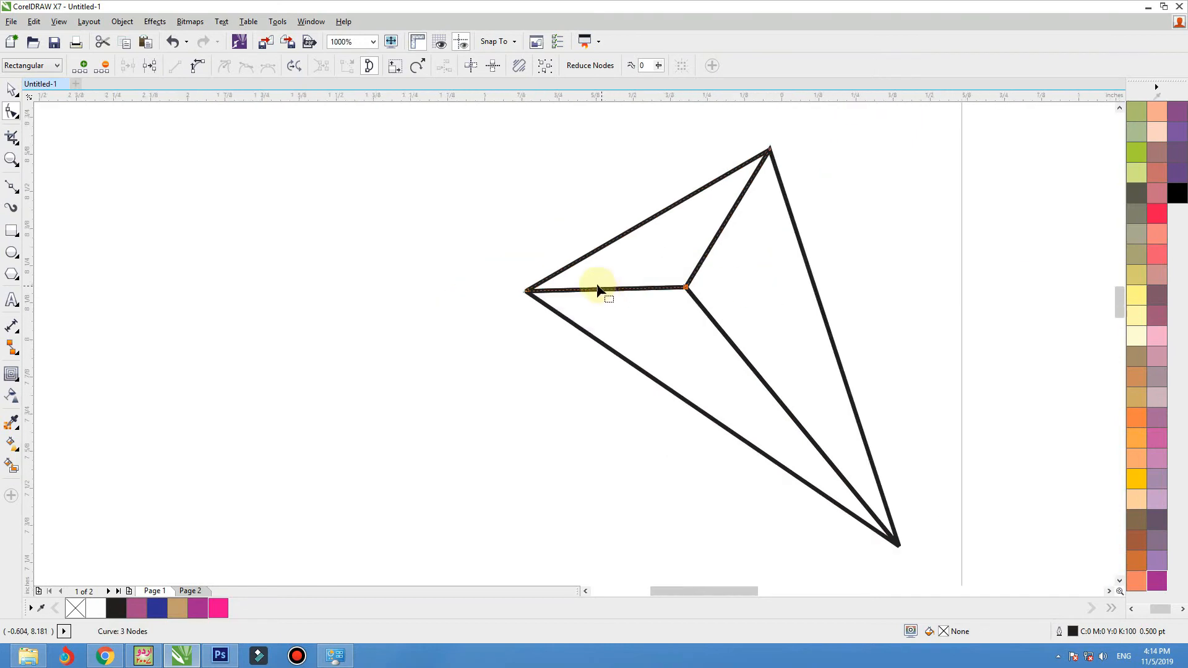
pyautogui.scroll(-1, 598, 290)
# Step: Fill the tall right-hand triangle of the faceted shape with blue C100 M100 Y0 K0
pyautogui.press('space')
pyautogui.moveTo(496, 186); pyautogui.dragTo(784, 493)
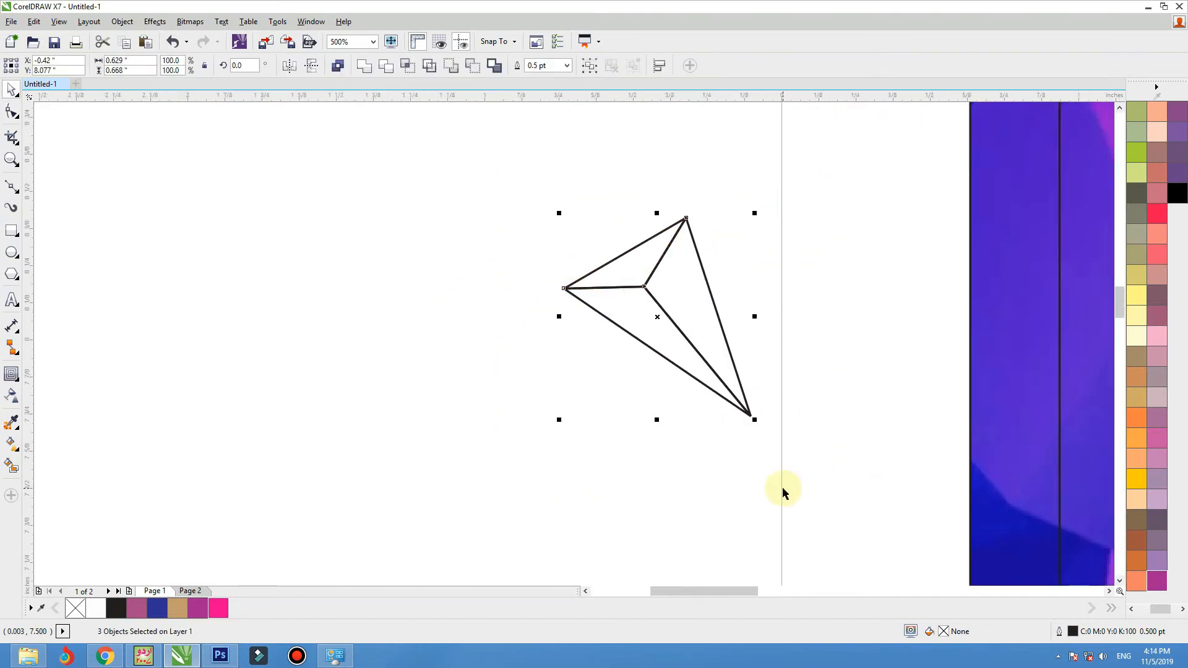
pyautogui.click(438, 338)
pyautogui.click(715, 304)
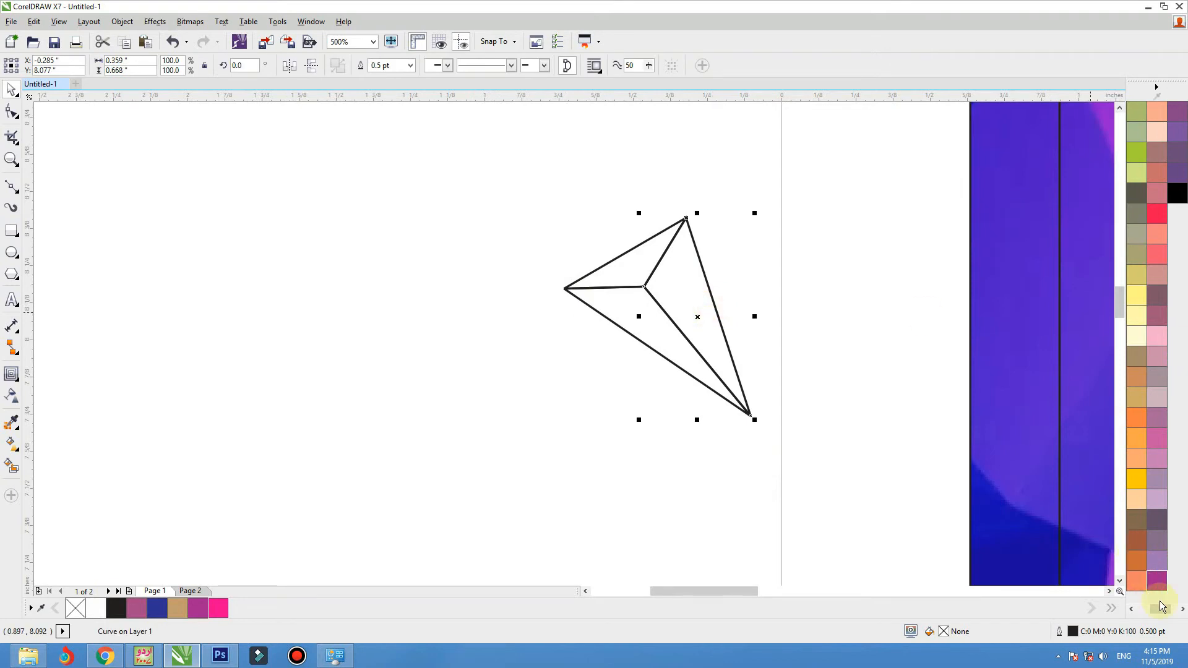
pyautogui.moveTo(1159, 609); pyautogui.dragTo(1148, 609)
pyautogui.click(1135, 357)
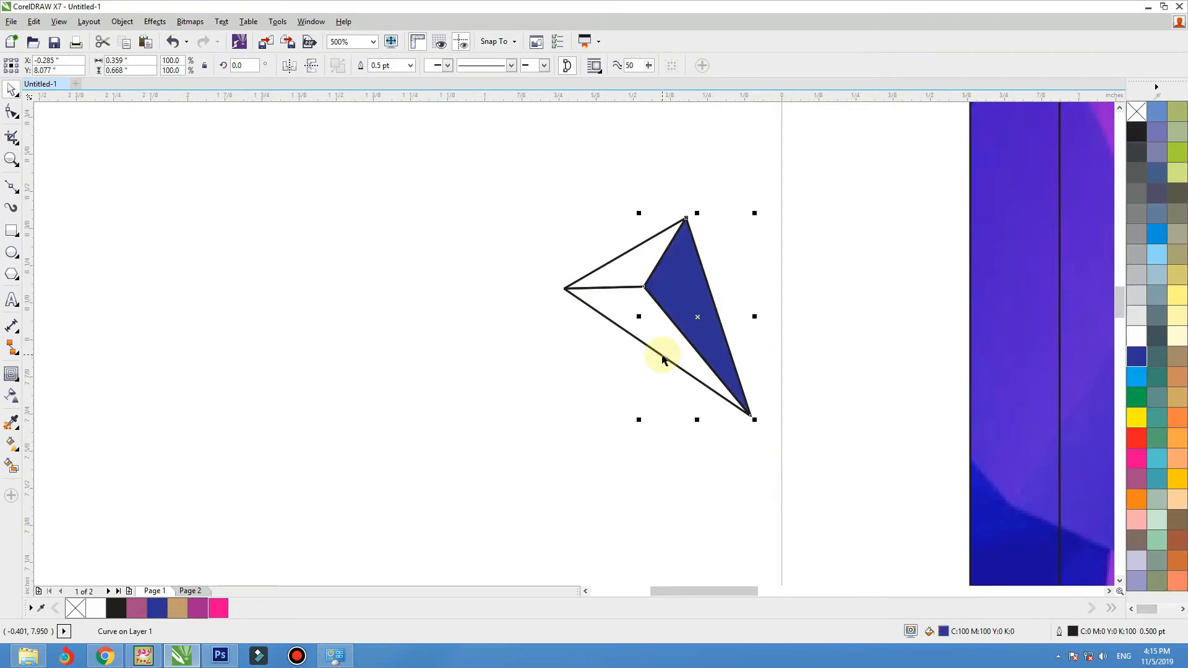
# Step: Try light C20 K20 and bright blue C100 M20 fills on the lower triangle of the faceted shape
pyautogui.click(665, 354)
pyautogui.click(650, 346)
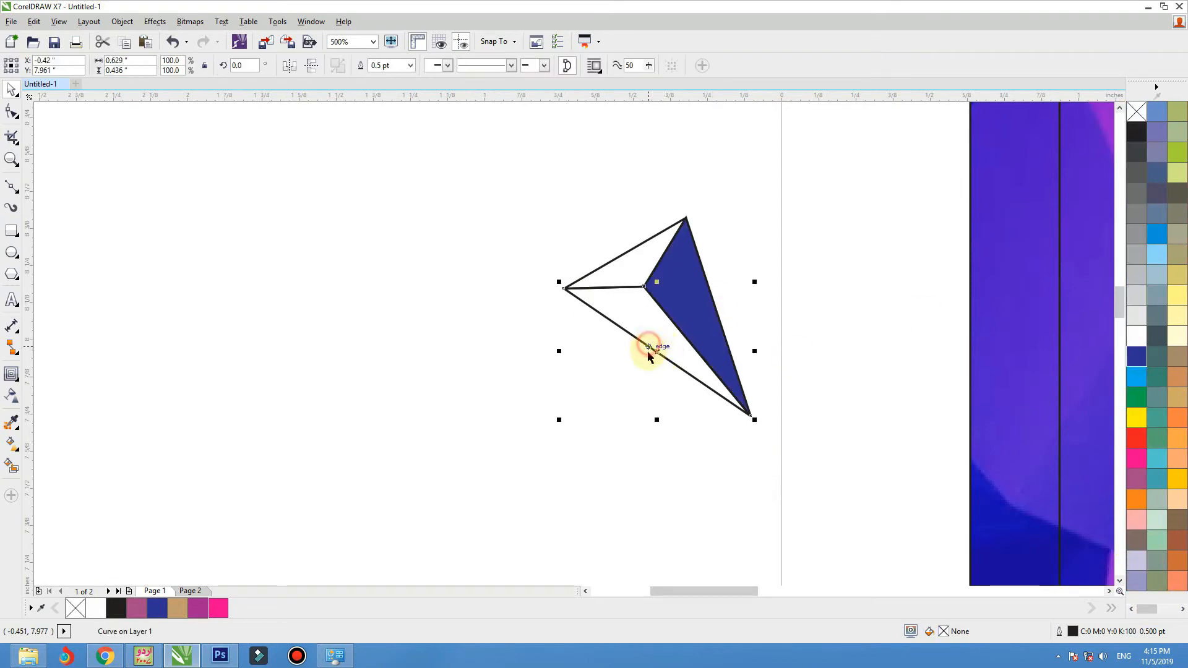
pyautogui.click(1160, 270)
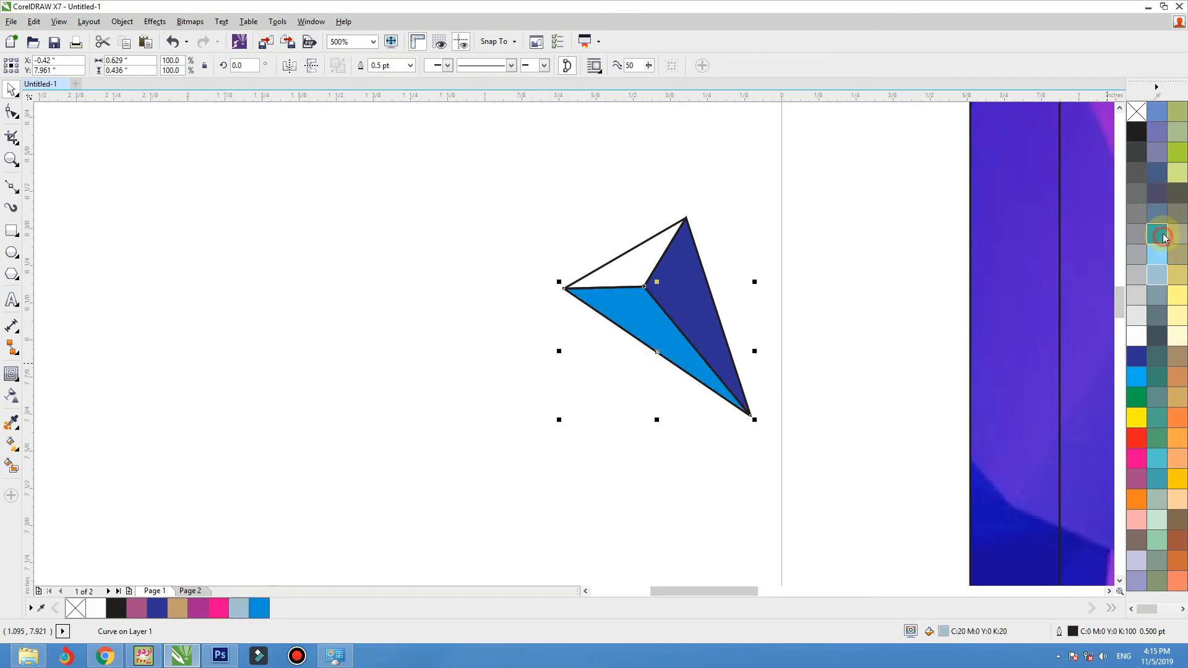
pyautogui.click(653, 241)
# Step: Fill the lower triangle of the faceted shape with dark blue C100 M100 Y0 K30
pyautogui.click(631, 313)
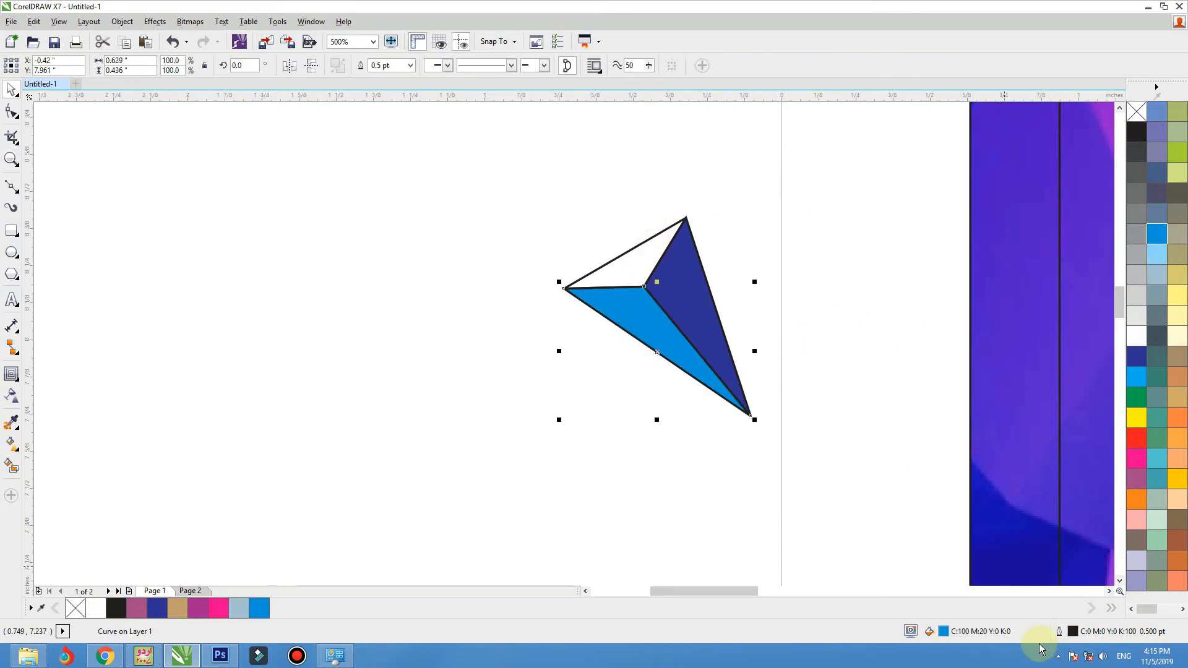
pyautogui.click(1136, 357)
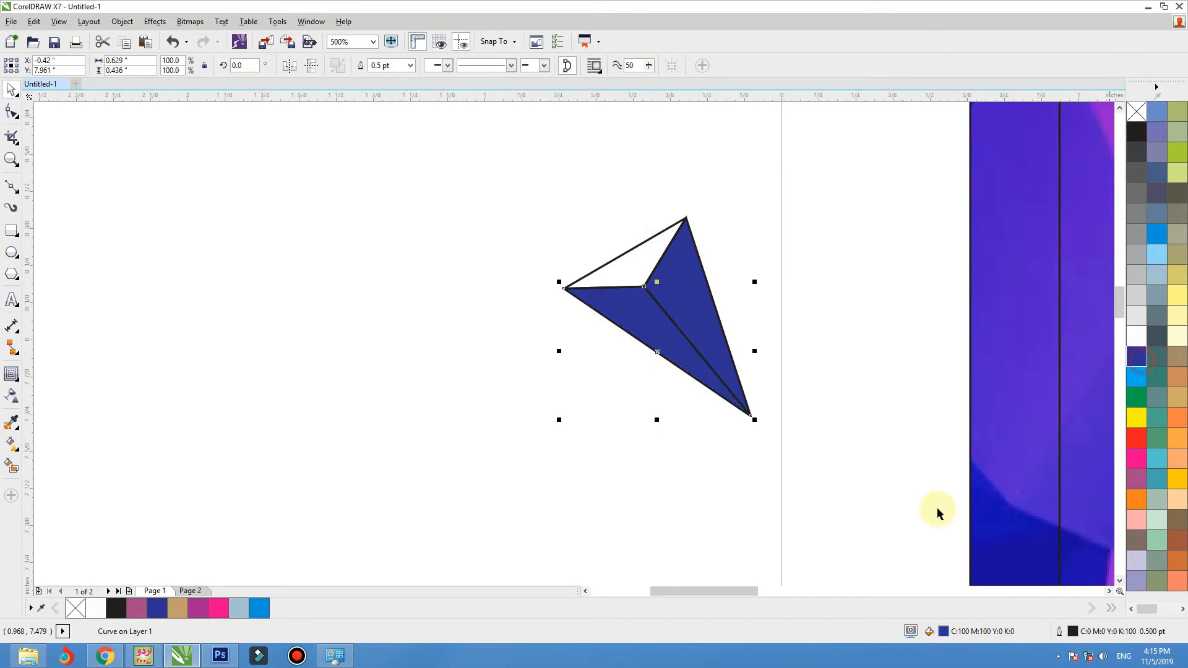
pyautogui.doubleClick(943, 631)
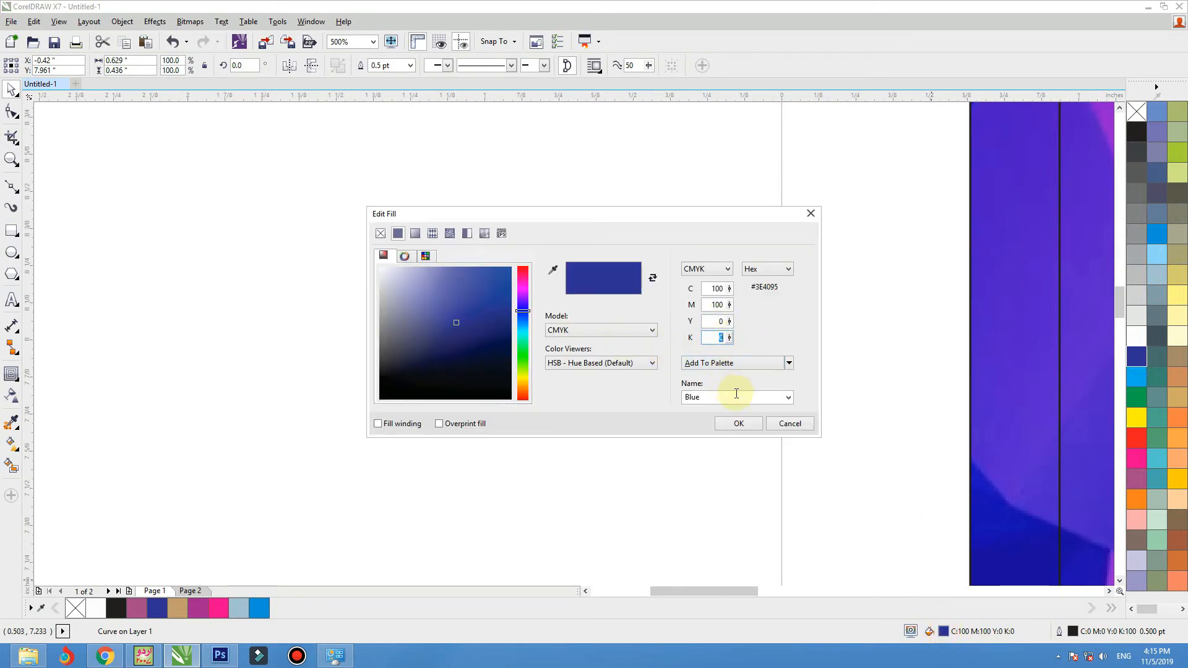
pyautogui.write('30')
pyautogui.hotkey('shift', 'Tab')
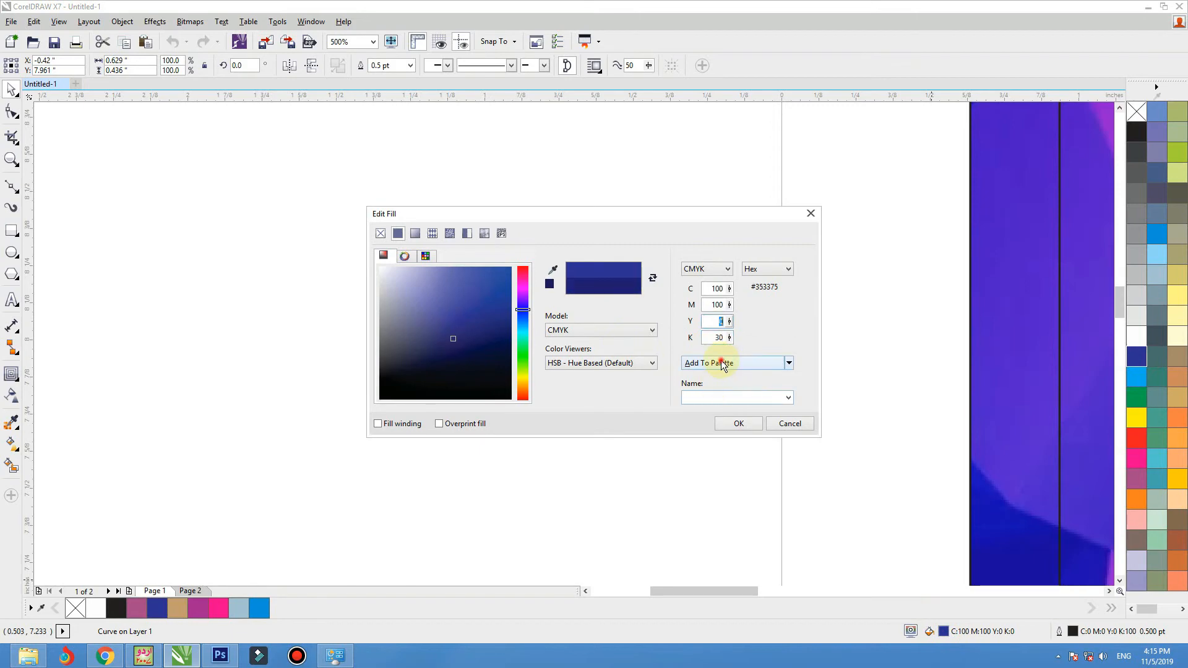
pyautogui.click(722, 364)
pyautogui.click(736, 424)
# Step: Fill the upper triangle with blue C100 M100 Y0 K0 and lighten it with a touch of white
pyautogui.click(621, 273)
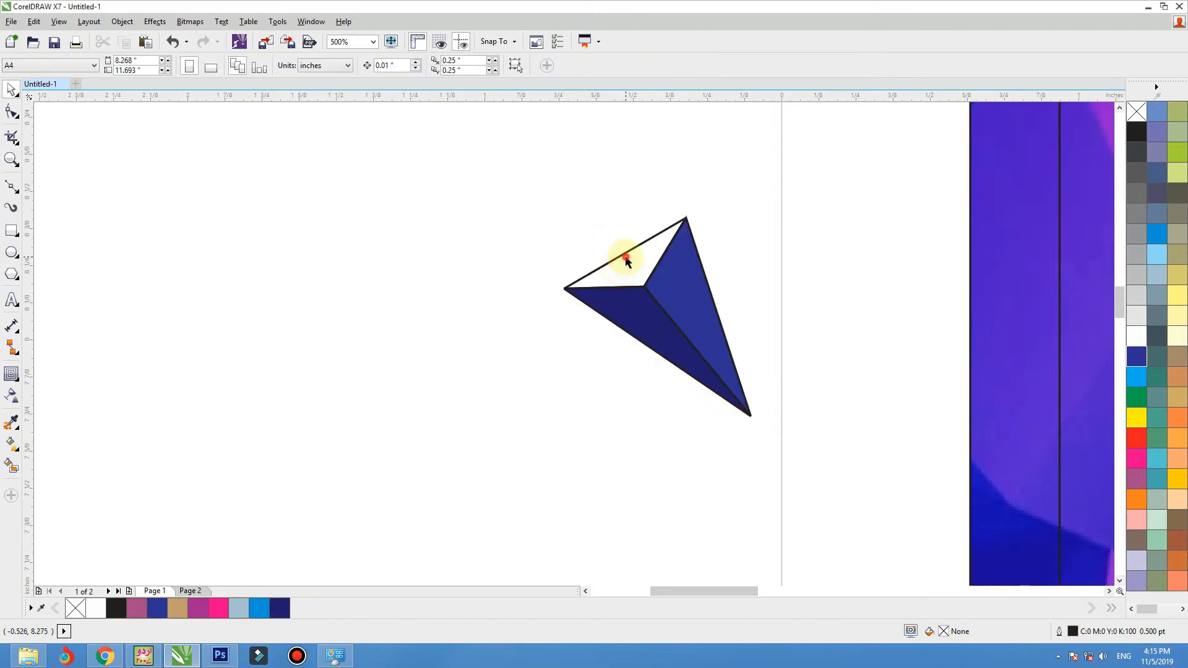
pyautogui.click(626, 254)
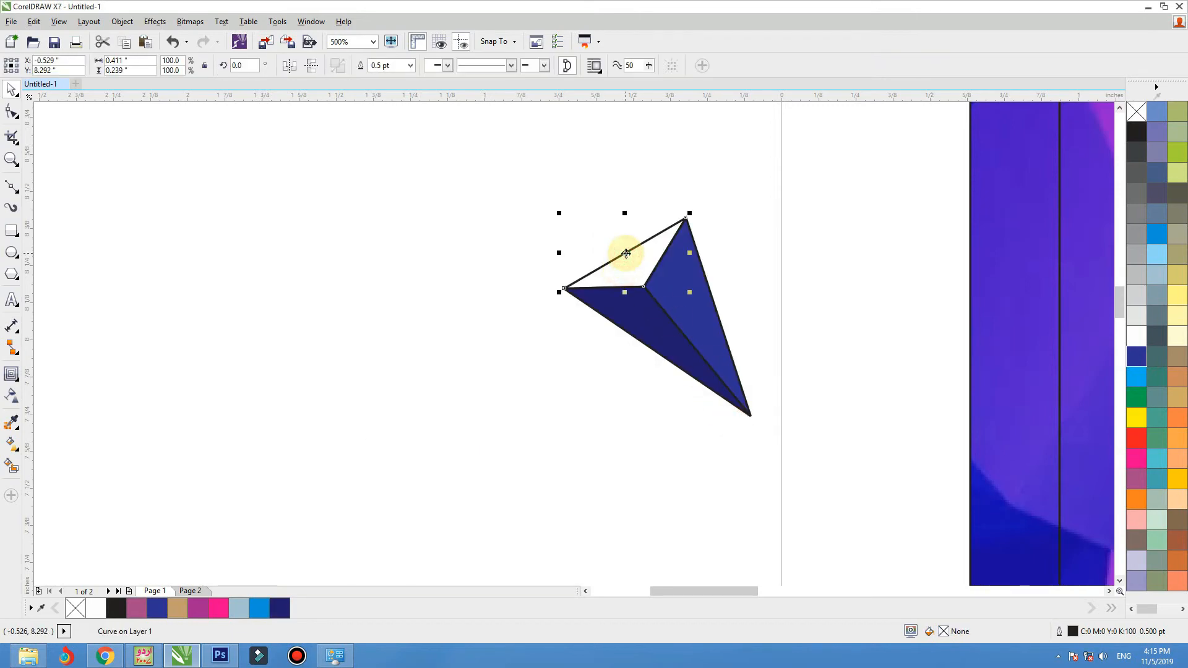
pyautogui.click(1137, 355)
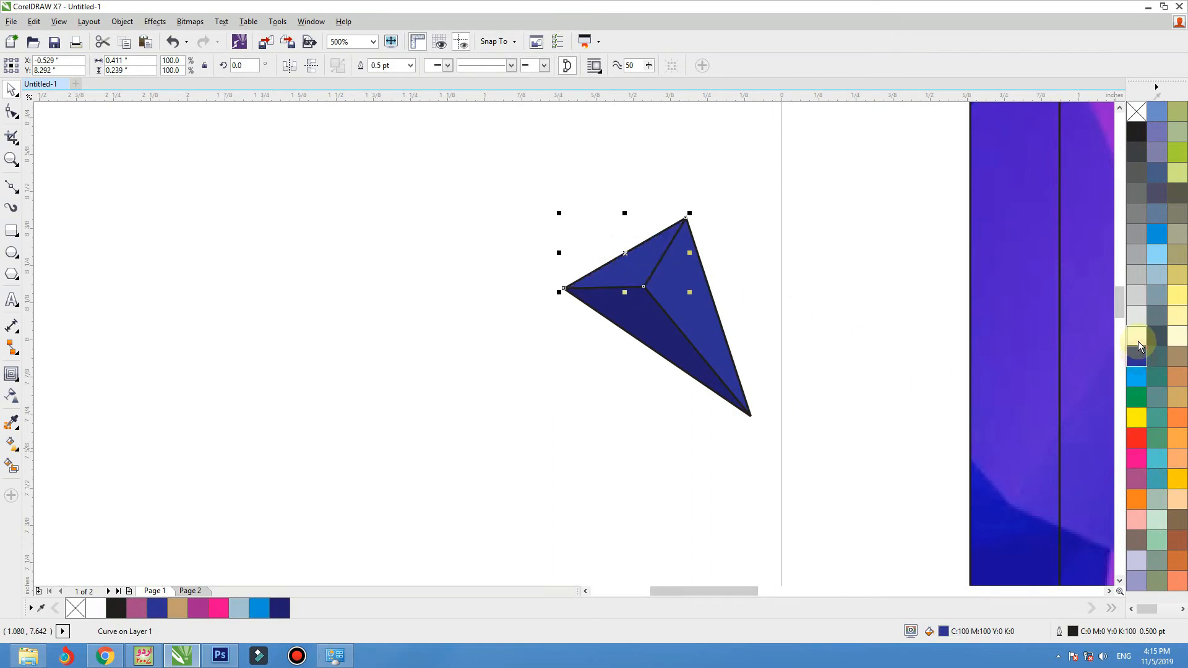
pyautogui.keyDown('ctrl'); pyautogui.click(1138, 341); pyautogui.keyUp('ctrl')
# Step: Remove the outlines from all three triangles and group them into one faceted accent
pyautogui.click(841, 185)
pyautogui.hotkey('ctrl', 'a')
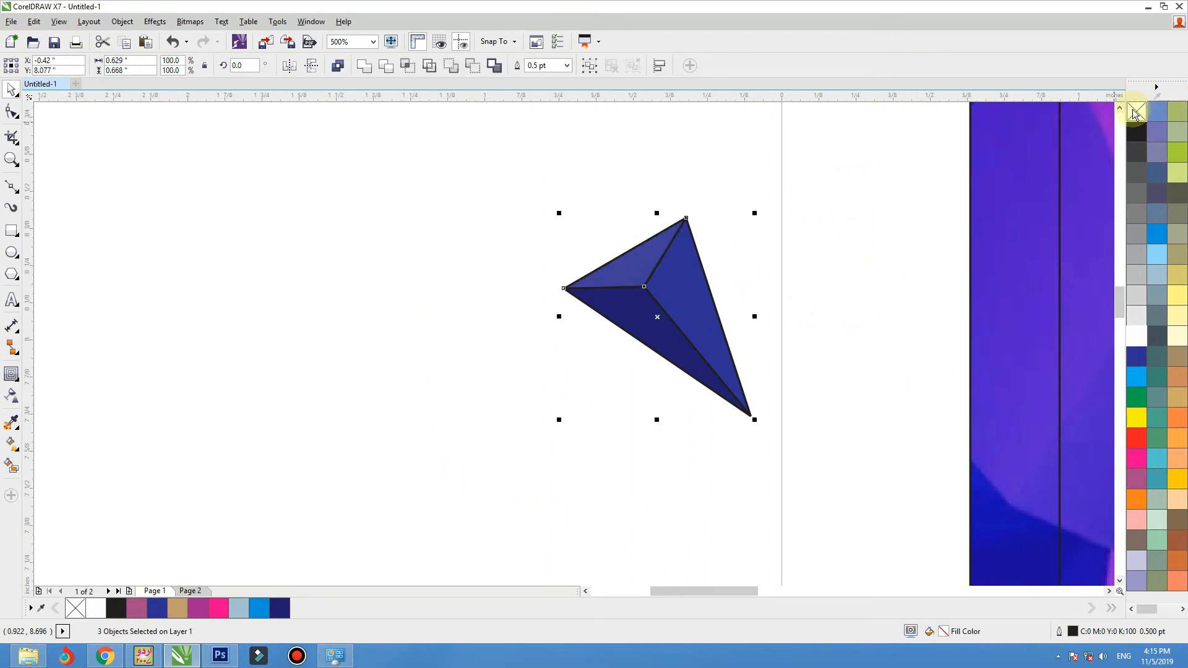
pyautogui.rightClick(1134, 113)
pyautogui.scroll(-3, 623, 324)
pyautogui.hotkey('ctrl', 'g')
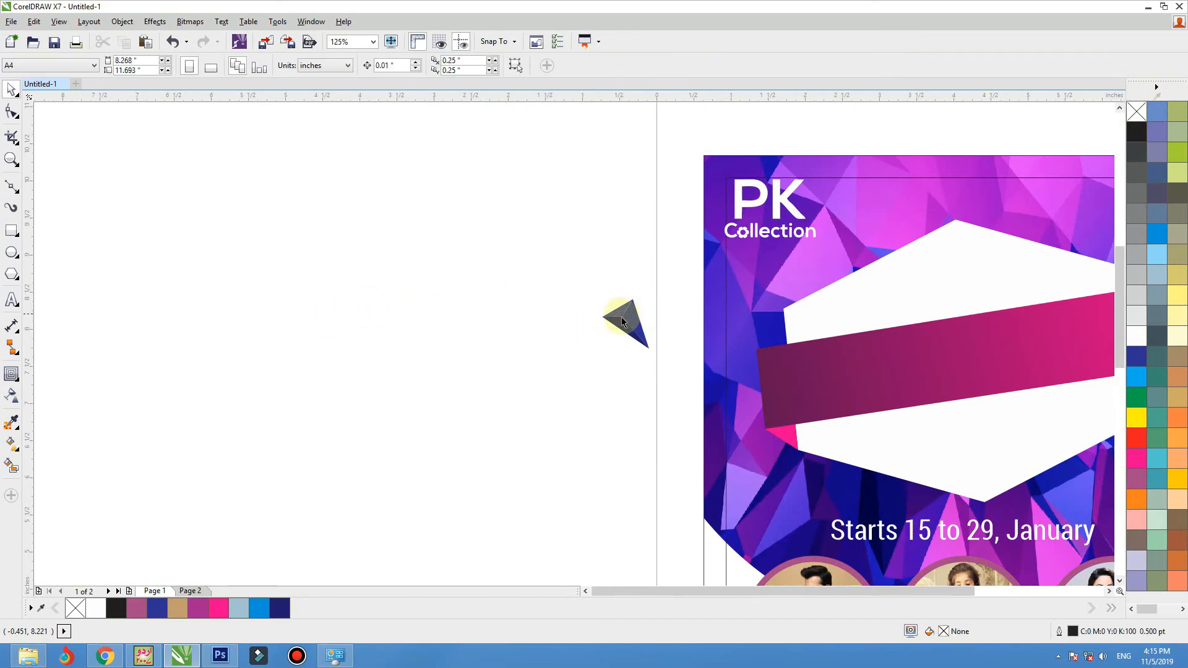
# Step: Place the faceted accent on the hexagon's upper-left edge and add two copies rotated about 15 degrees, one scaled to 45.7%
pyautogui.moveTo(621, 317); pyautogui.dragTo(860, 232)
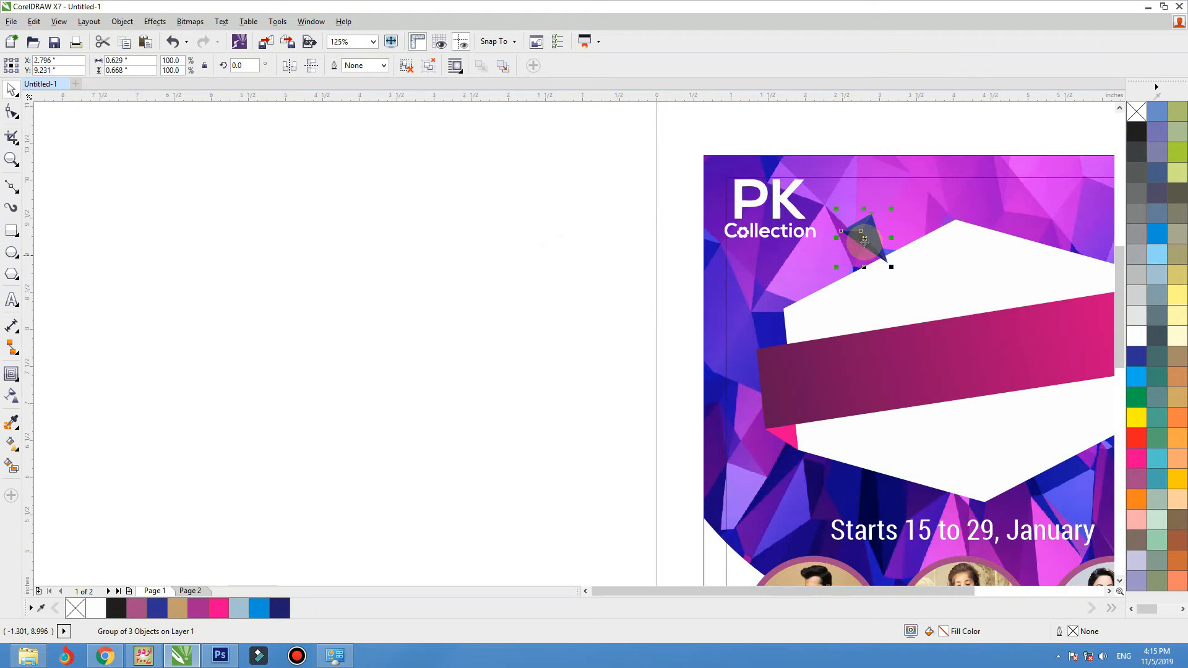
pyautogui.moveTo(871, 239); pyautogui.dragTo(827, 264)
pyautogui.rightClick(787, 289)
pyautogui.click(789, 285)
pyautogui.click(776, 282)
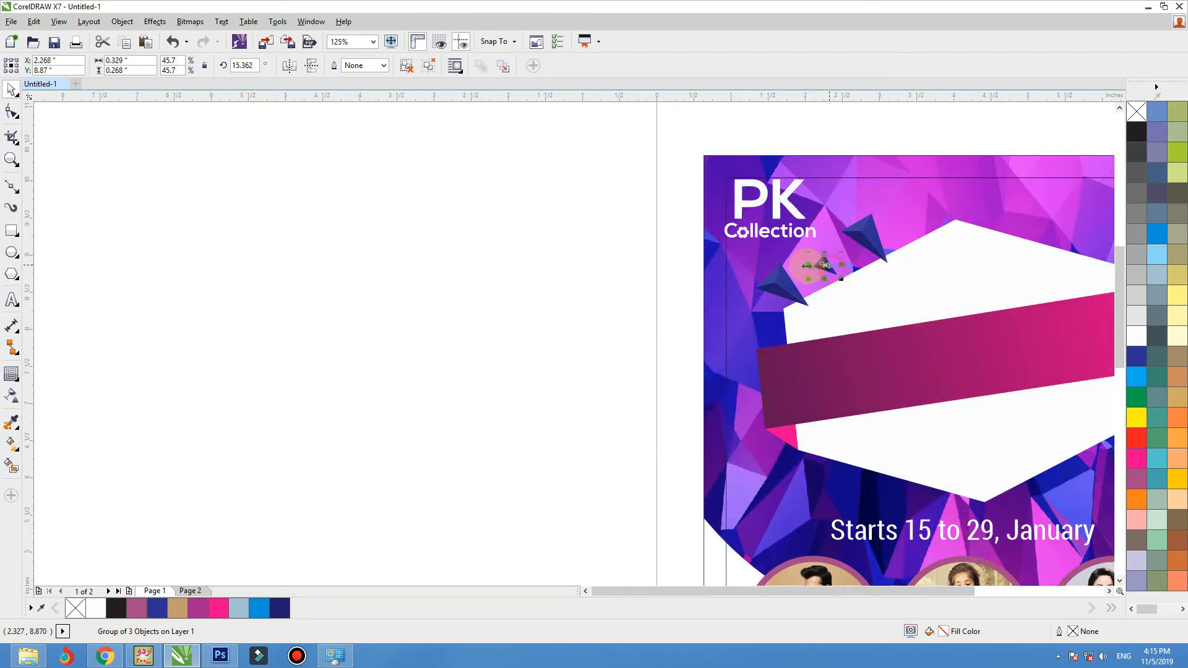
# Step: Rotate the large accent at the hexagon's left corner clockwise and adjust the small accent's position beside it
pyautogui.click(783, 280)
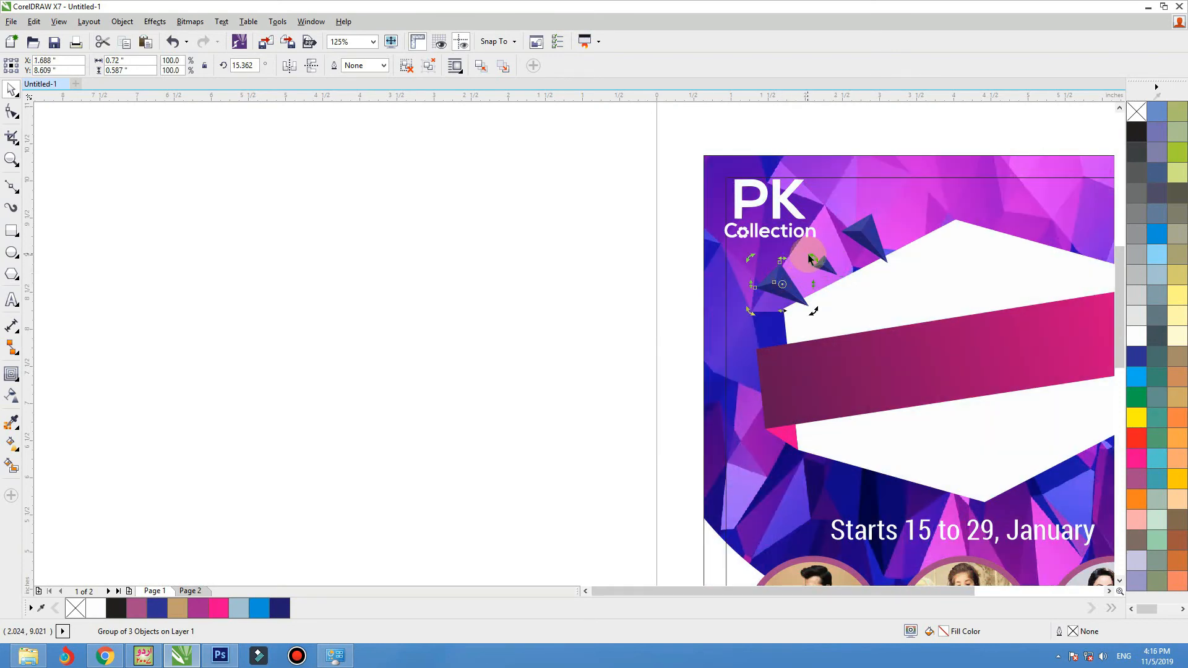
pyautogui.moveTo(822, 262); pyautogui.dragTo(835, 266)
pyautogui.click(848, 166)
pyautogui.press('F4')
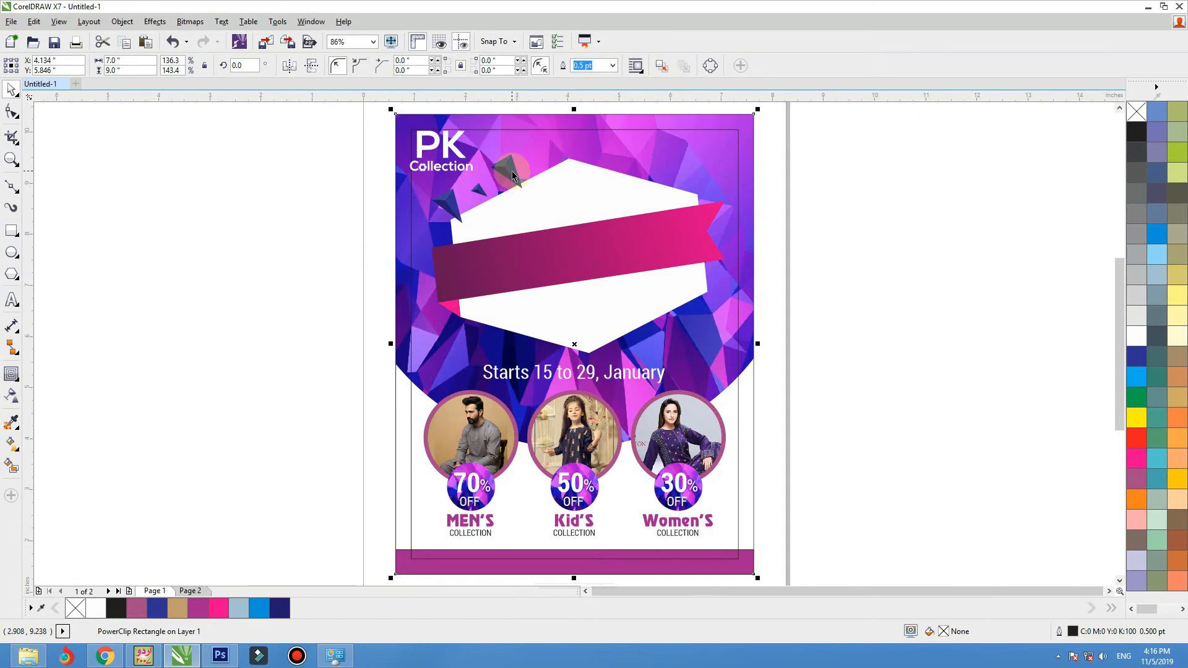
# Step: Copy the left accent to the hexagon's lower-right edge, mirror it in both directions, and add a 50% copy beside it
pyautogui.moveTo(452, 207); pyautogui.dragTo(688, 289)
pyautogui.click(311, 67)
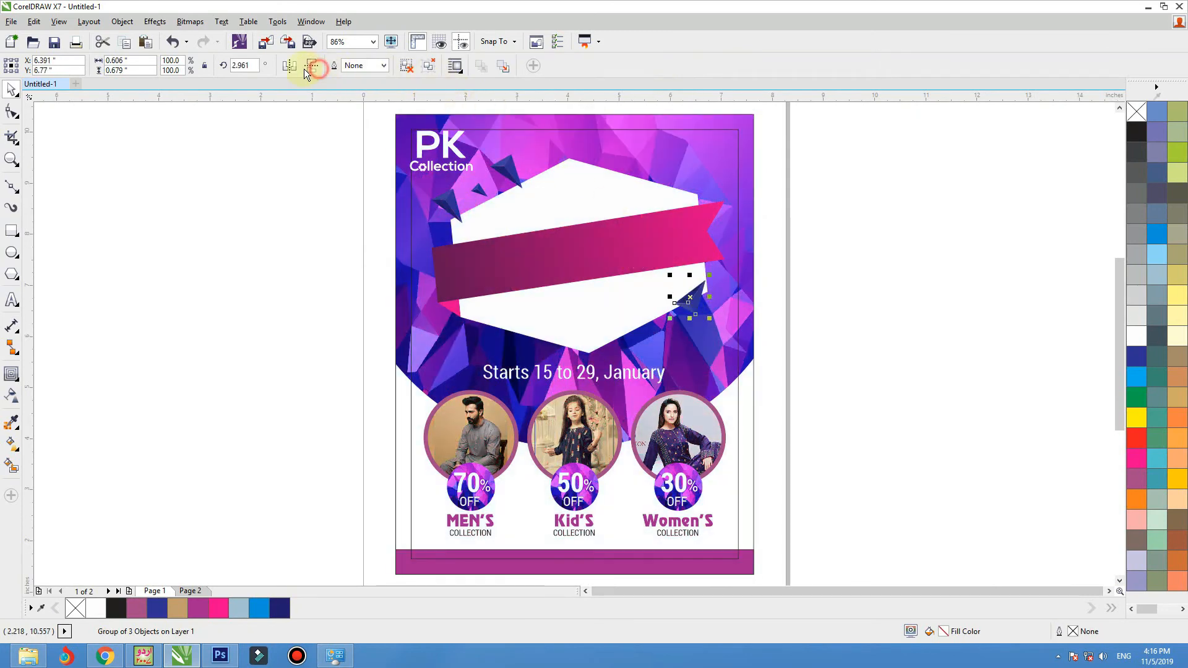
pyautogui.click(293, 69)
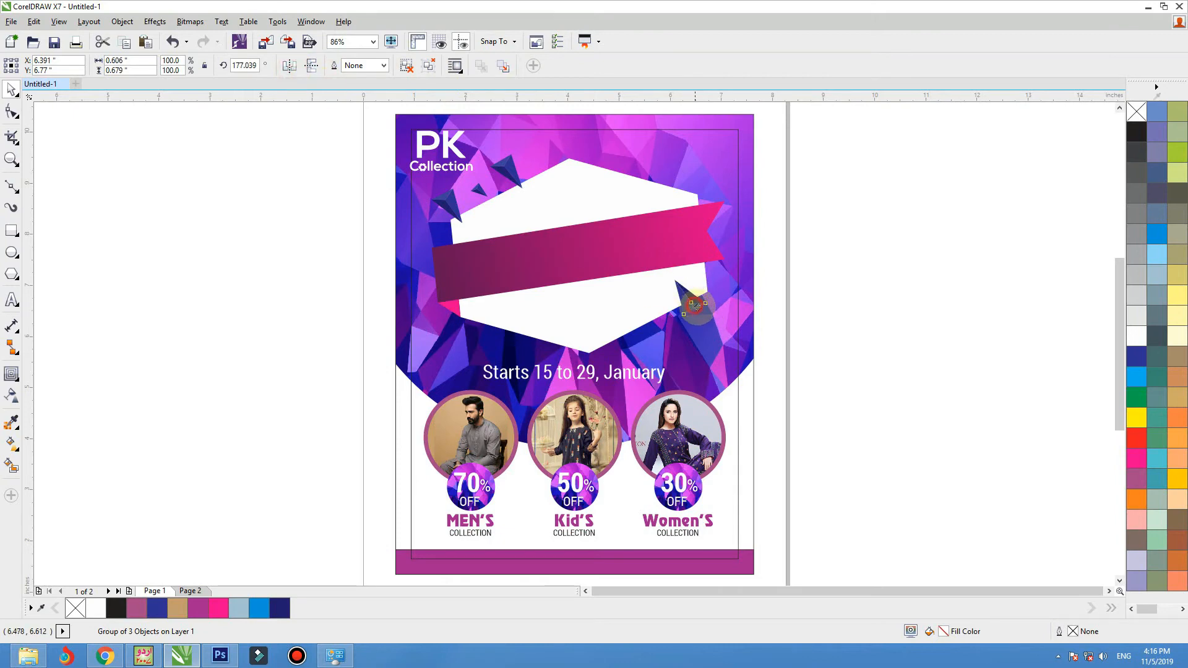
pyautogui.moveTo(695, 305); pyautogui.dragTo(519, 333)
pyautogui.rightClick(672, 324)
# Step: Place a copy of the large lower-right accent on the hexagon's lower-left edge, mirrored horizontally
pyautogui.rightClick(520, 333)
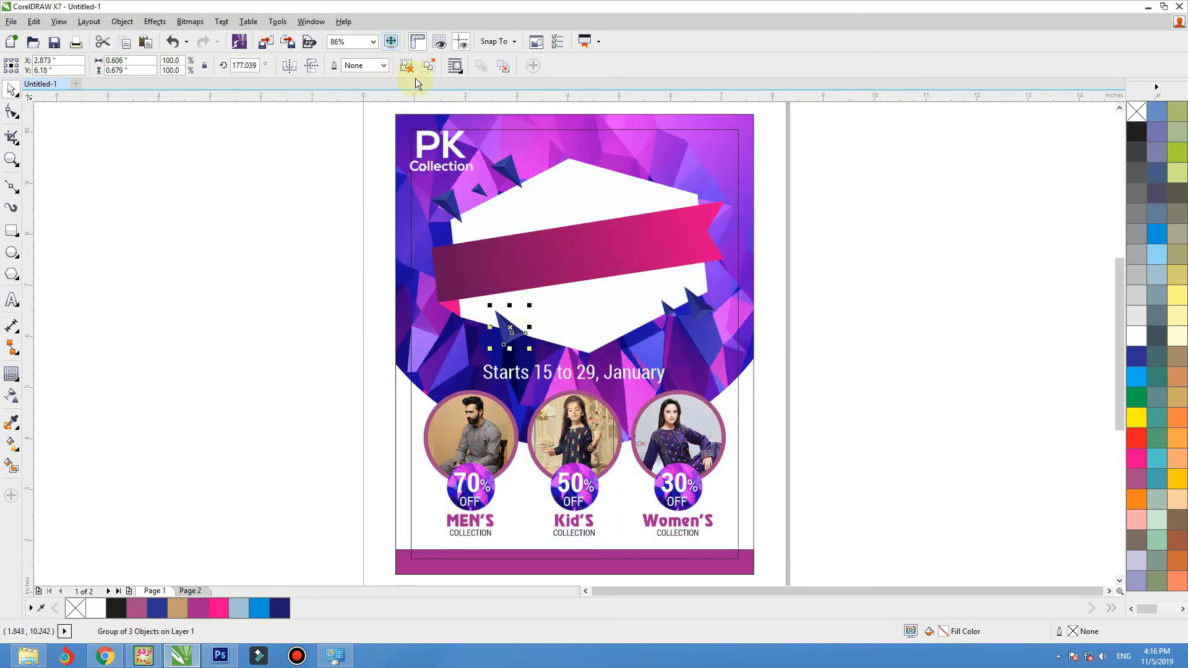
pyautogui.click(305, 68)
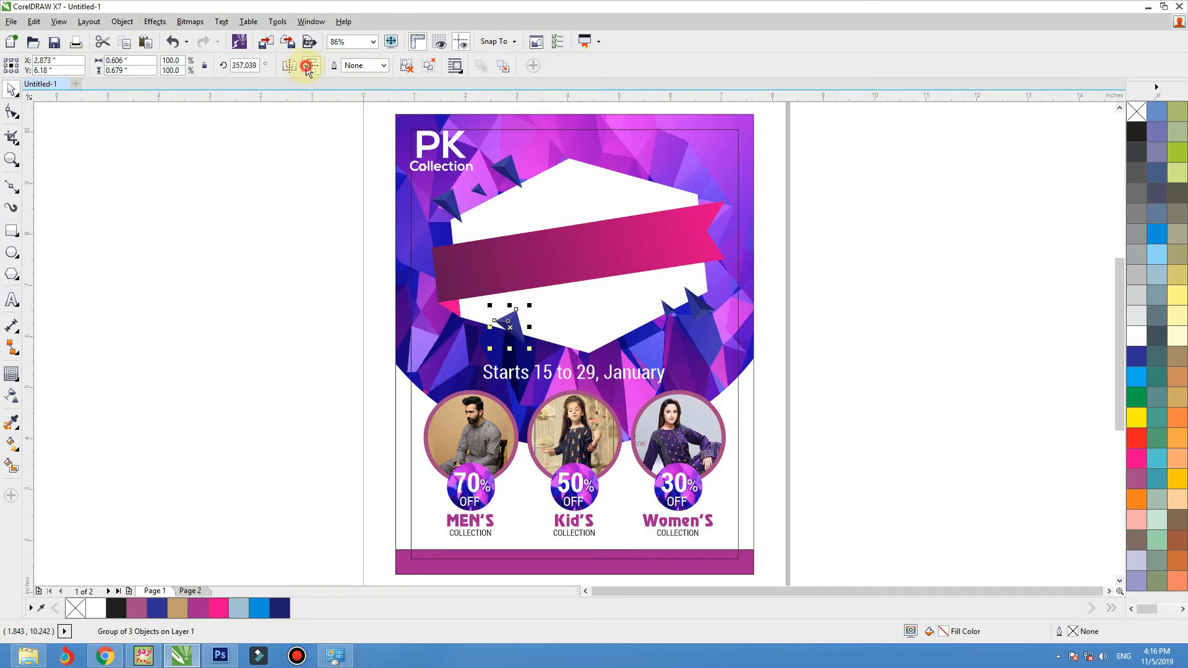
pyautogui.click(307, 66)
pyautogui.moveTo(519, 329); pyautogui.dragTo(496, 334)
# Step: Group the pink folded end piece with the gradient ribbon
pyautogui.click(454, 308)
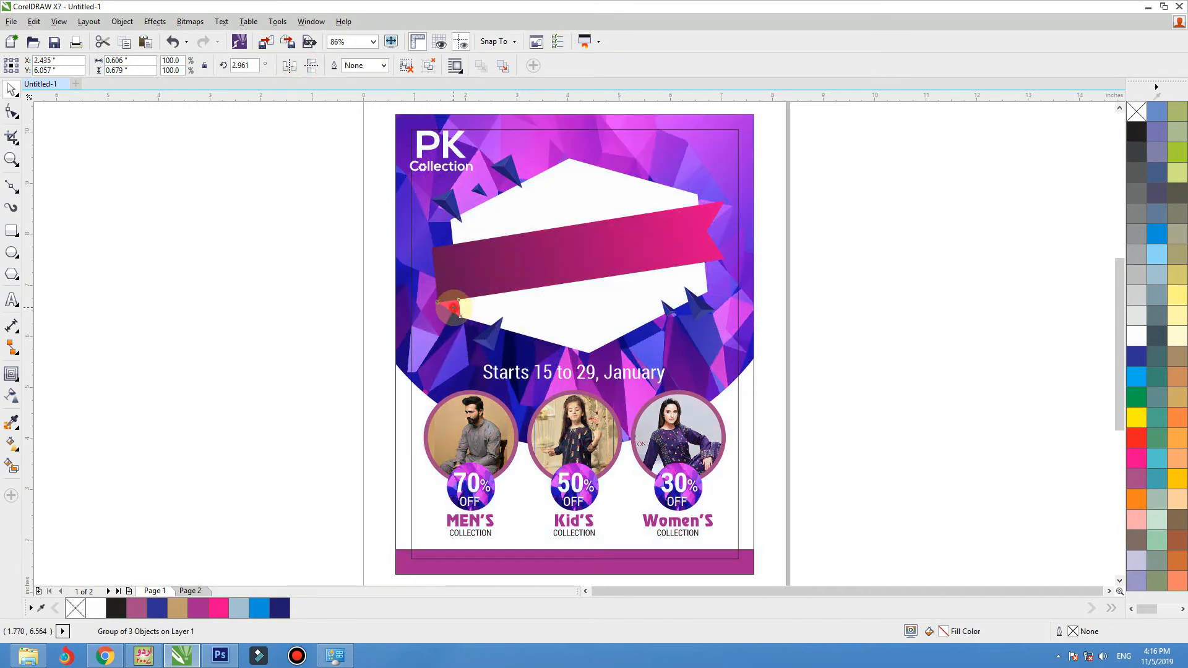
pyautogui.keyDown('shift'); pyautogui.click(499, 277); pyautogui.keyUp('shift')
pyautogui.hotkey('ctrl', 'g')
# Step: Apply a black Multiply drop shadow with opacity 50 and feathering 15 to the white hexagon, keeping the hexagon in place
pyautogui.click(538, 307)
pyautogui.moveTo(556, 309); pyautogui.dragTo(548, 325)
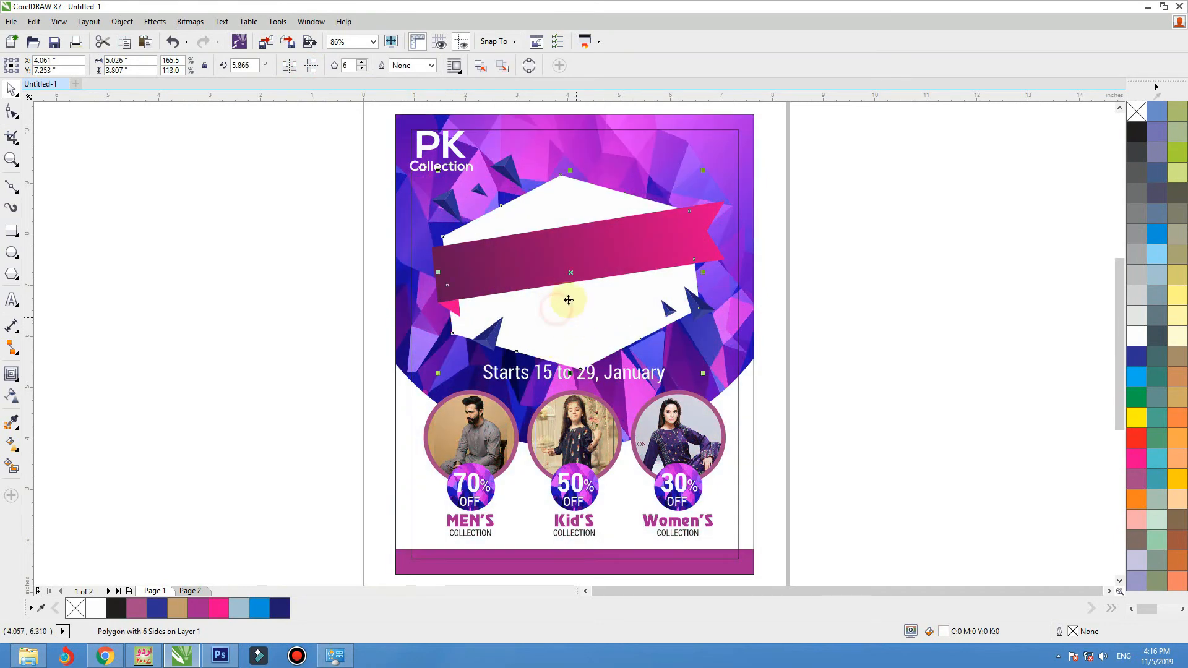
pyautogui.hotkey('ctrl', 'z')
pyautogui.click(17, 379)
pyautogui.click(64, 374)
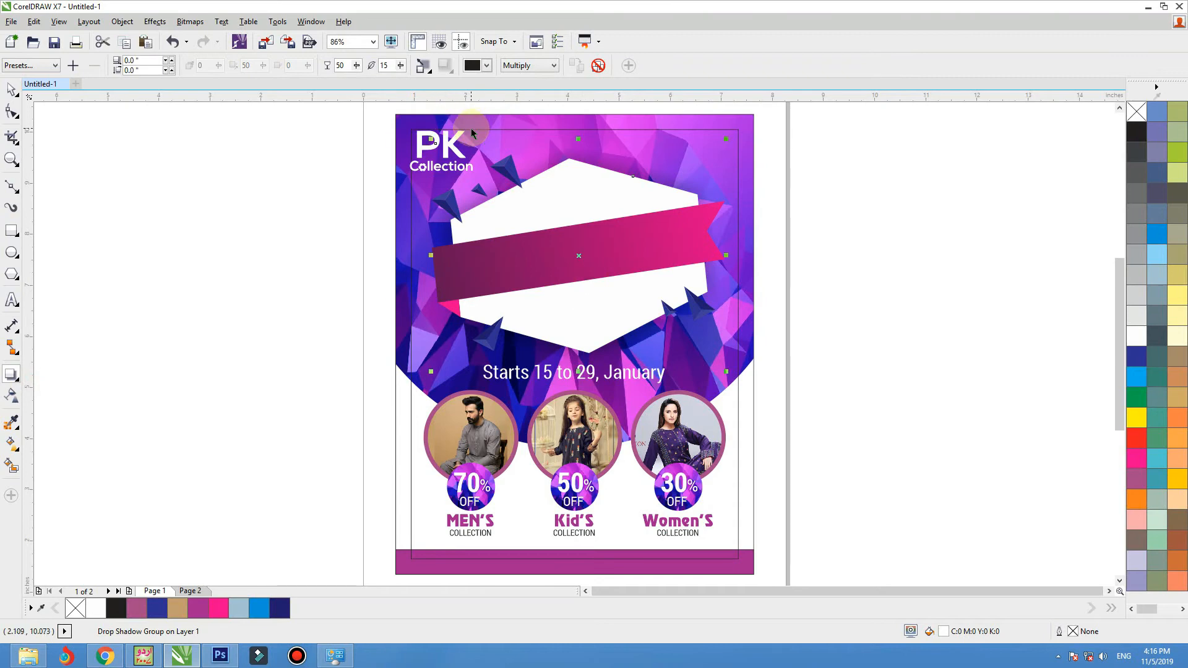
pyautogui.press('space')
pyautogui.click(820, 225)
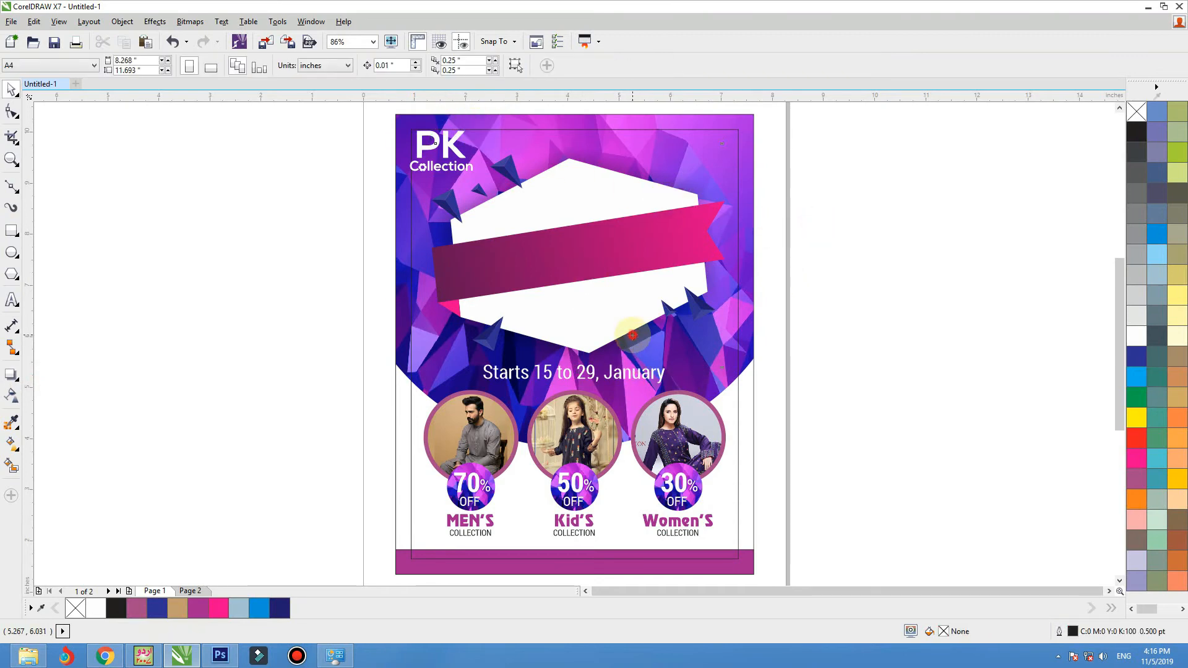
pyautogui.click(640, 343)
pyautogui.click(854, 279)
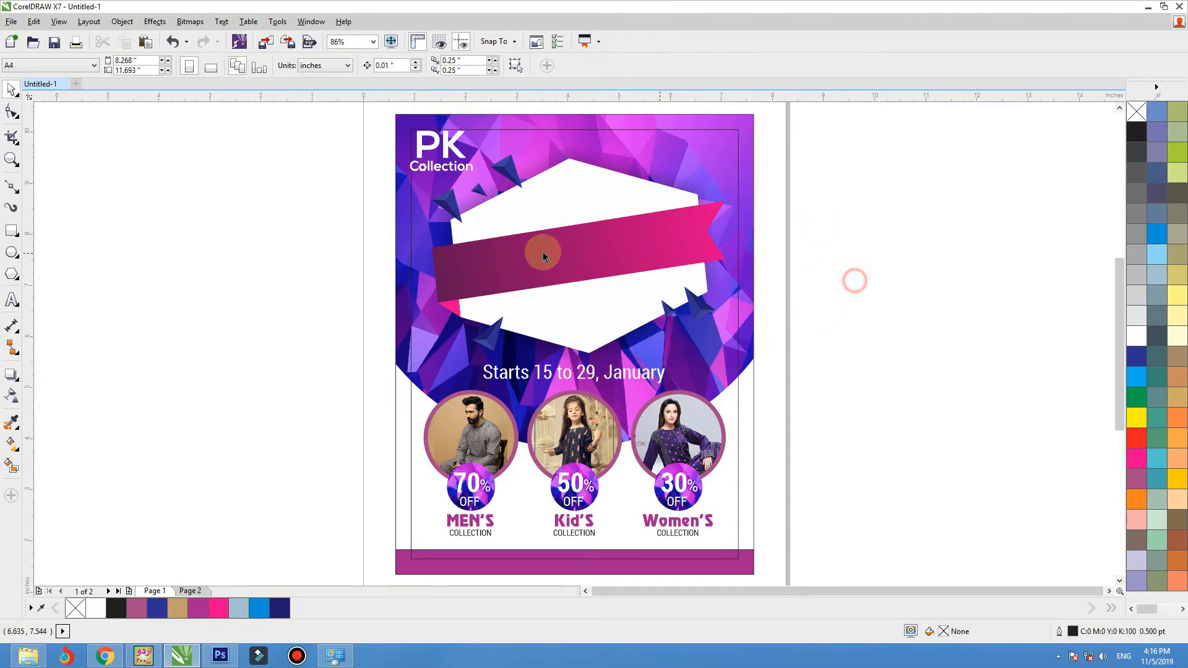
# Step: Copy the small lower-right accent to the hexagon's upper-right edge and mirror the copy vertically
pyautogui.click(450, 204)
pyautogui.moveTo(510, 174); pyautogui.dragTo(510, 174)
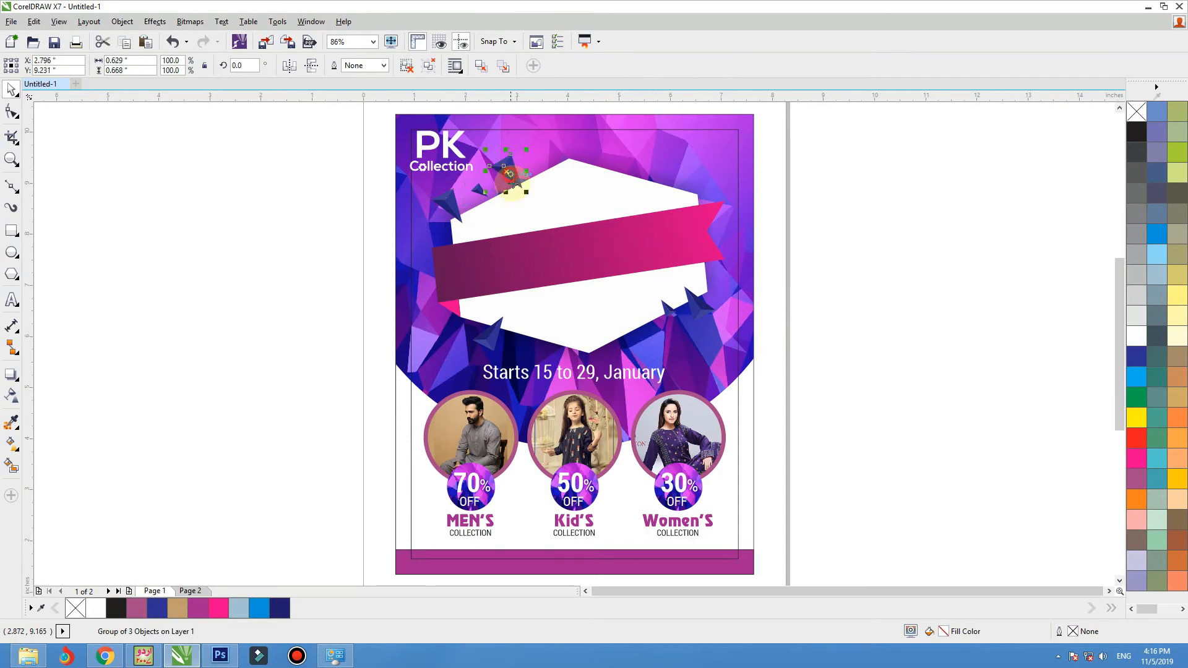
pyautogui.moveTo(672, 312); pyautogui.dragTo(675, 183)
pyautogui.rightClick(690, 199)
pyautogui.click(317, 73)
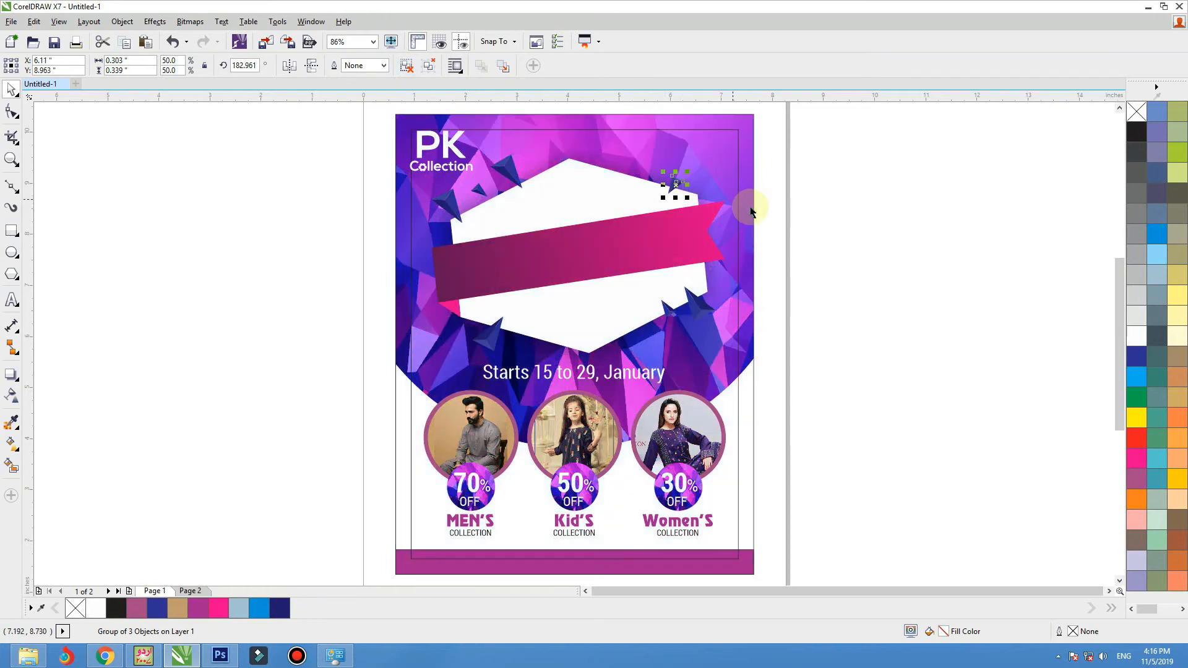
pyautogui.click(755, 198)
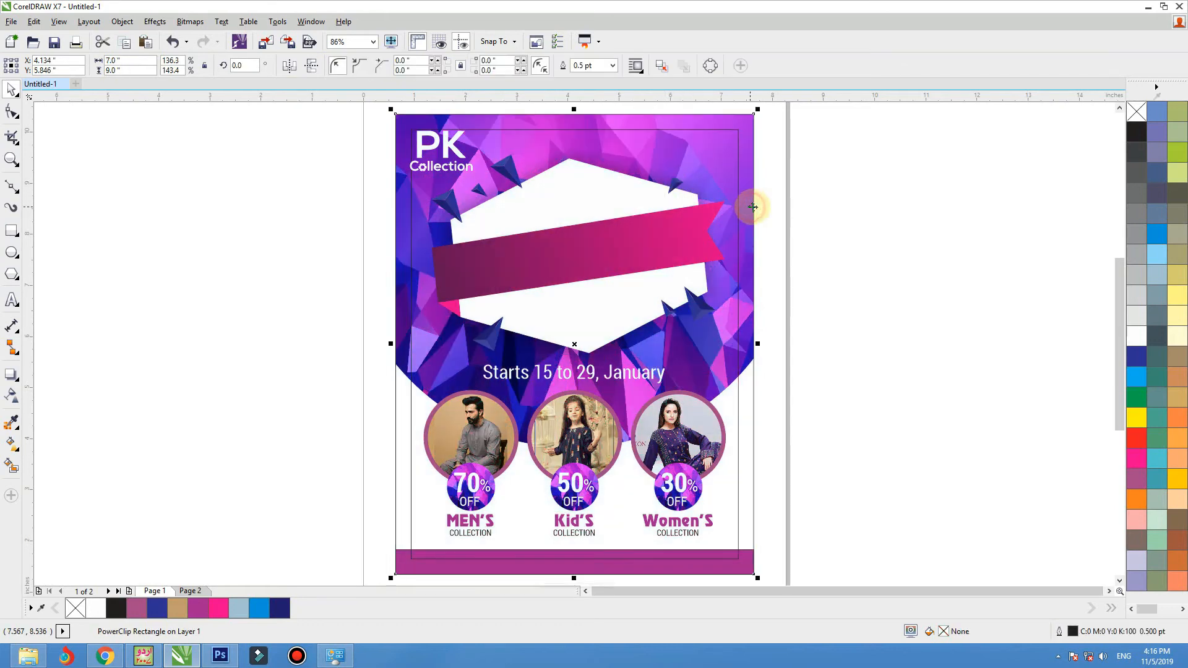
# Step: Add a three-line text reading "fashion", "flash sale" and "upto 90% off" beside the page and set it in Roboto Condensed
pyautogui.click(918, 201)
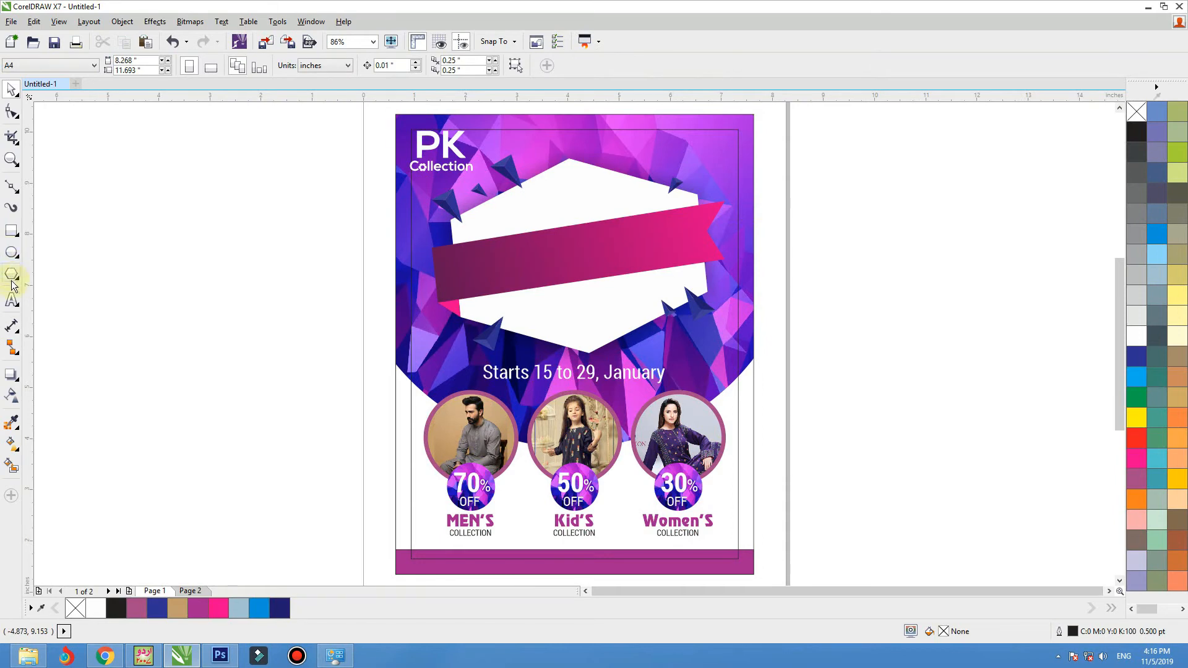
pyautogui.click(13, 300)
pyautogui.click(233, 309)
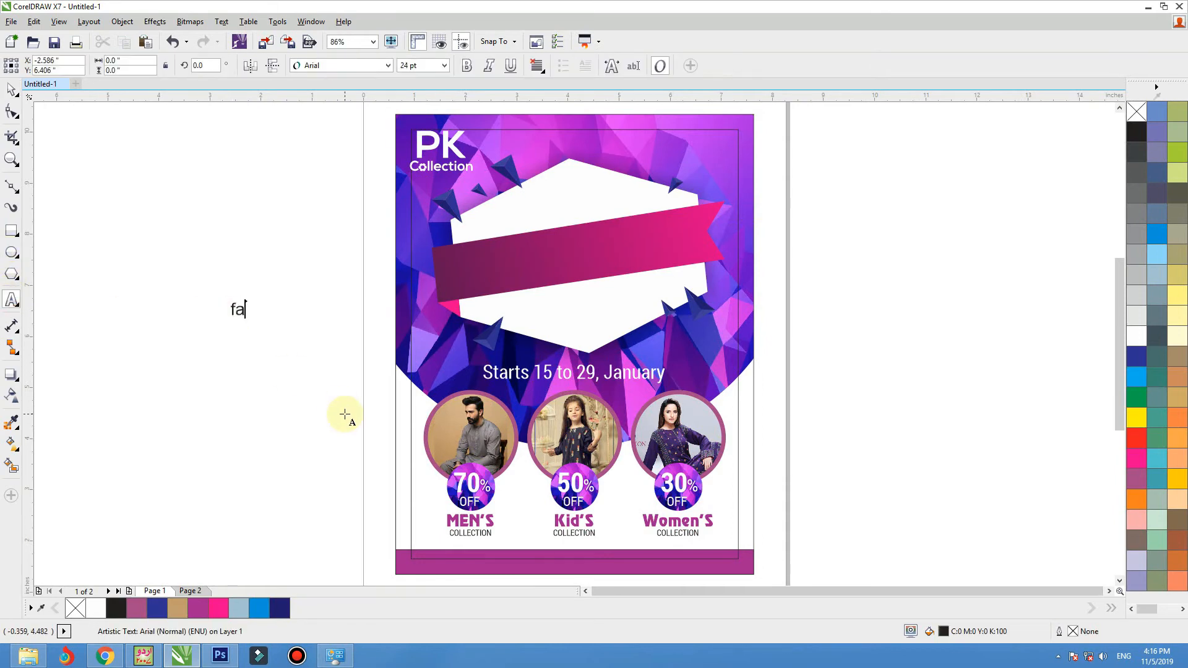
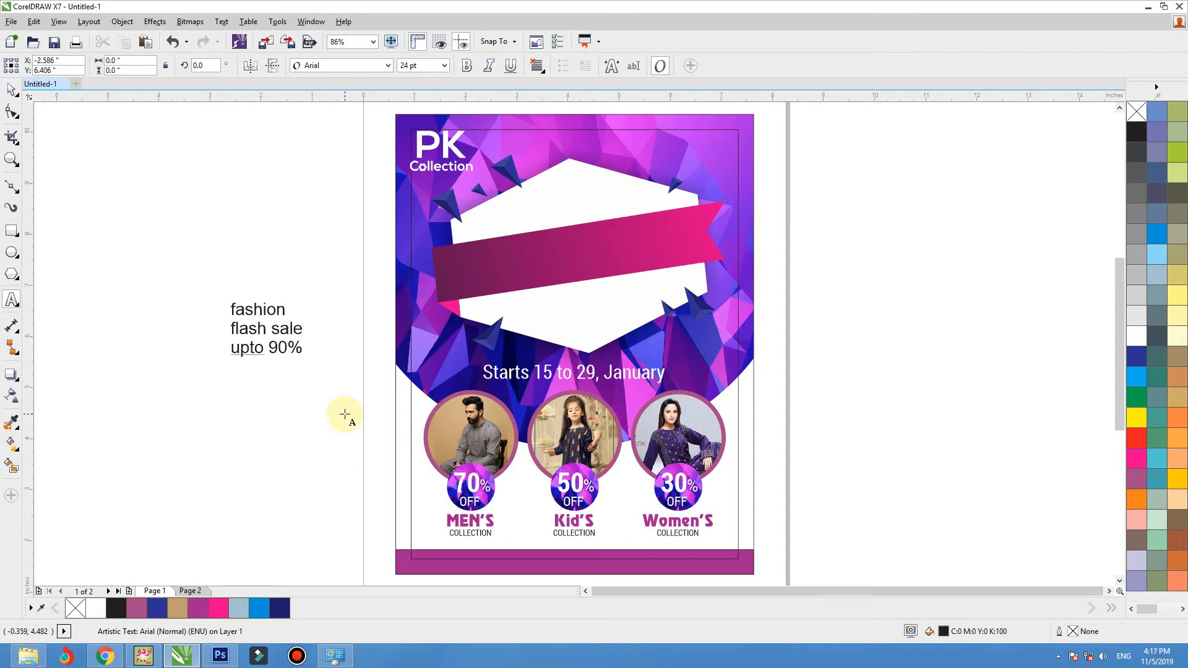
pyautogui.click(11, 88)
pyautogui.click(359, 65)
pyautogui.click(351, 99)
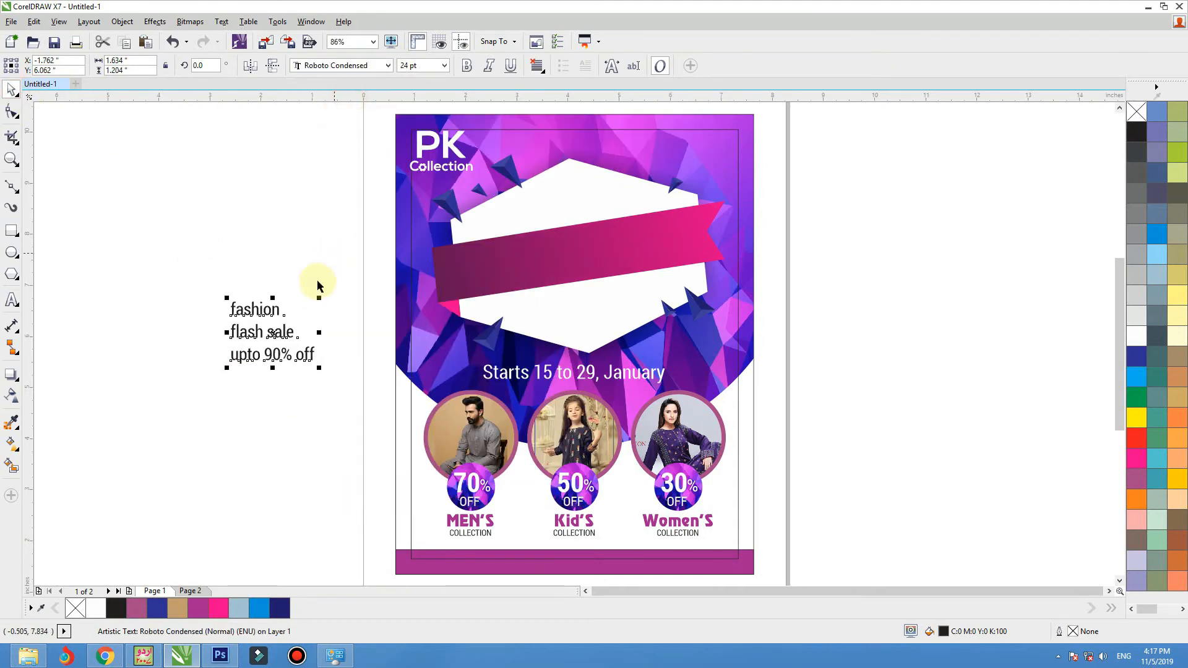
# Step: Break the text into separate lines and place "fashion" on the hexagon above the ribbon and "flash sale" on the ribbon
pyautogui.click(124, 22)
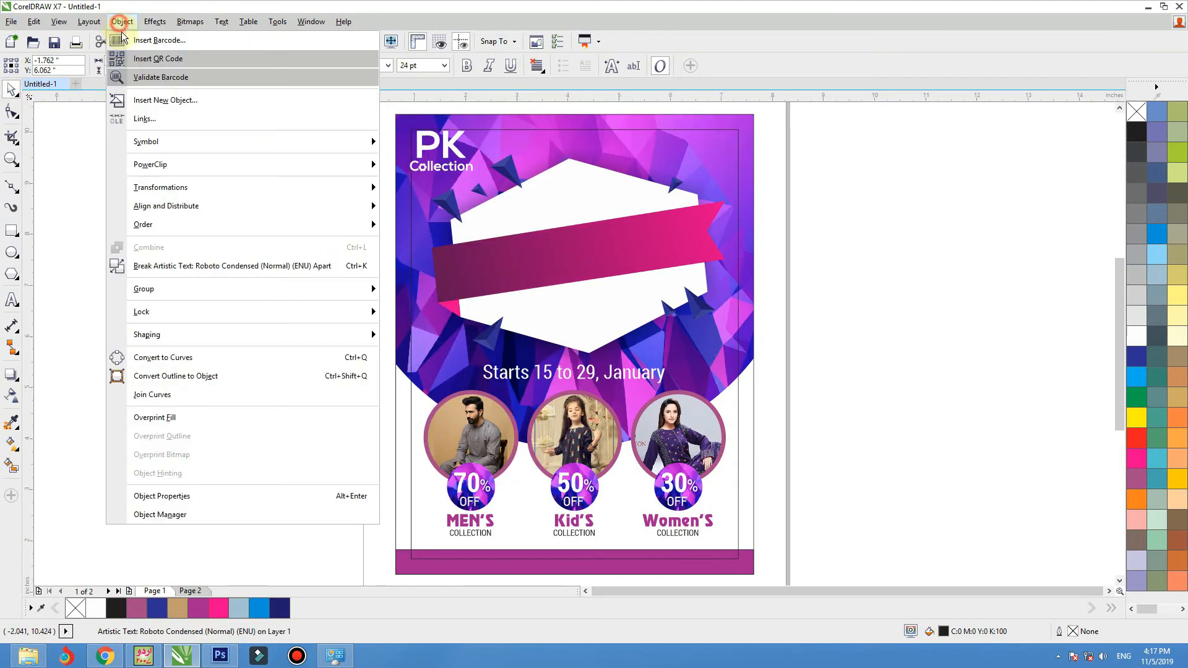
pyautogui.click(268, 276)
pyautogui.click(262, 307)
pyautogui.moveTo(263, 308); pyautogui.dragTo(564, 205)
pyautogui.click(281, 332)
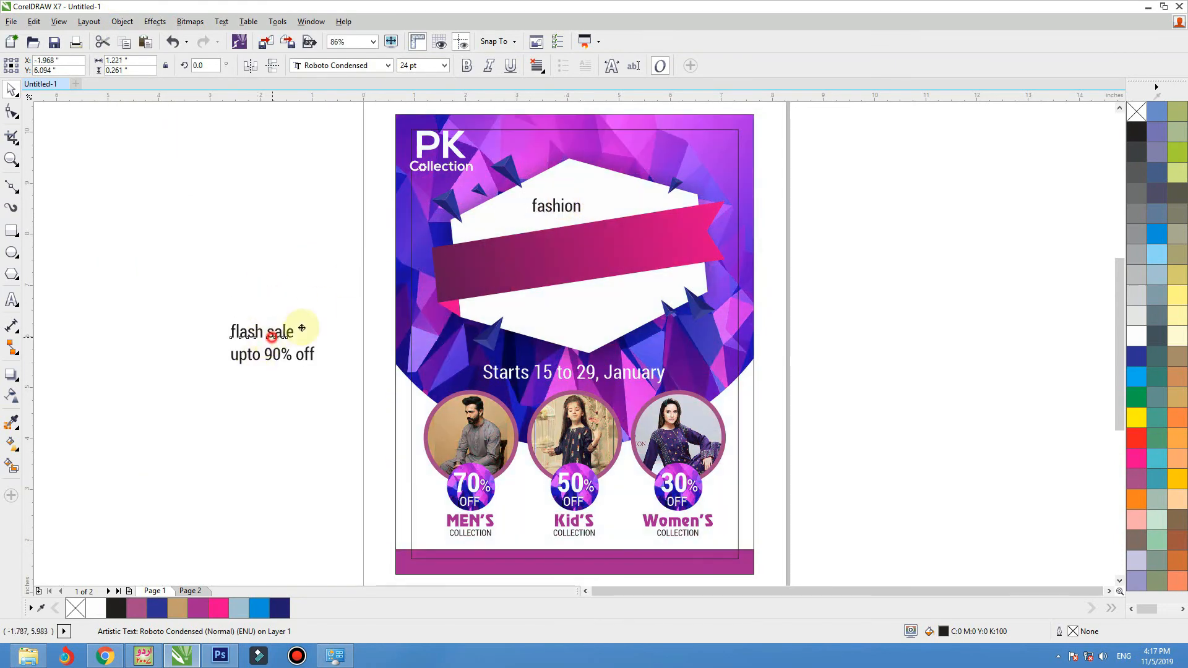
pyautogui.moveTo(282, 332); pyautogui.dragTo(545, 270)
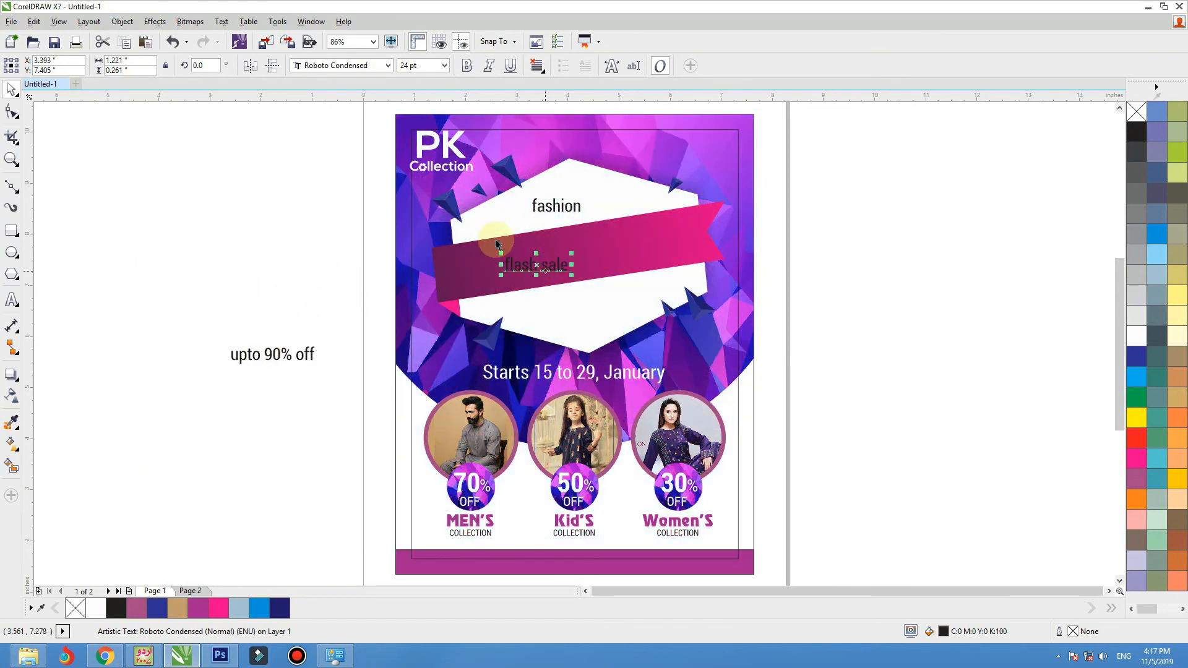
# Step: Change the case of the "flash sale" text on the ribbon to UPPERCASE
pyautogui.click(248, 22)
pyautogui.press('Escape')
pyautogui.click(221, 22)
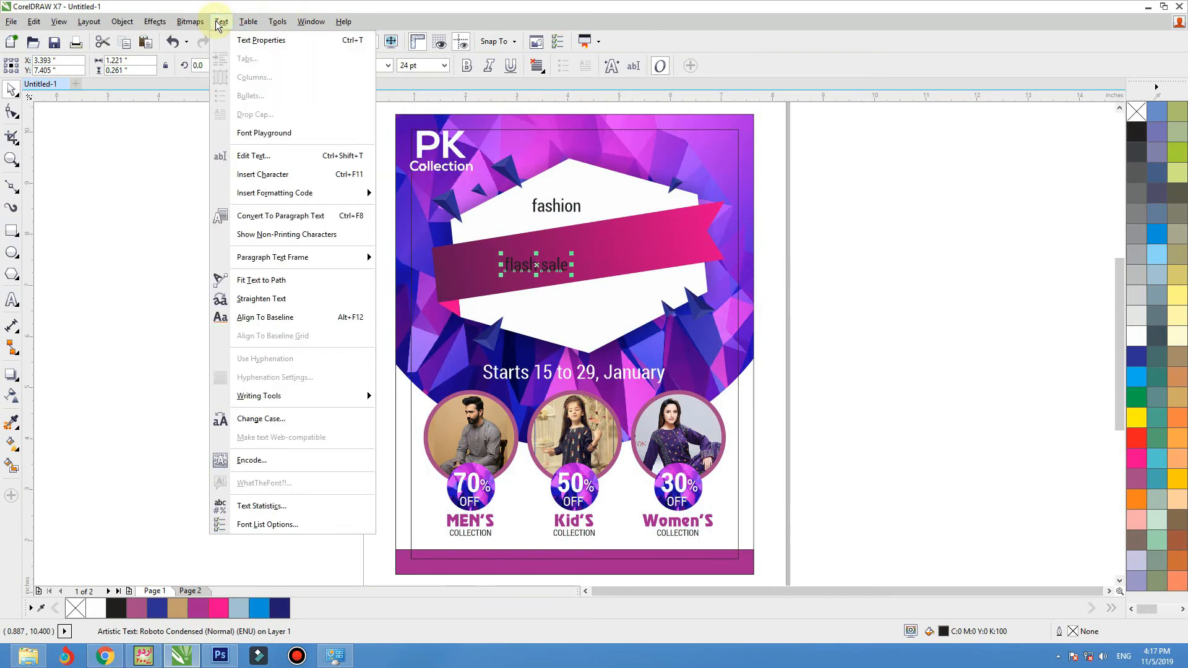
pyautogui.click(289, 412)
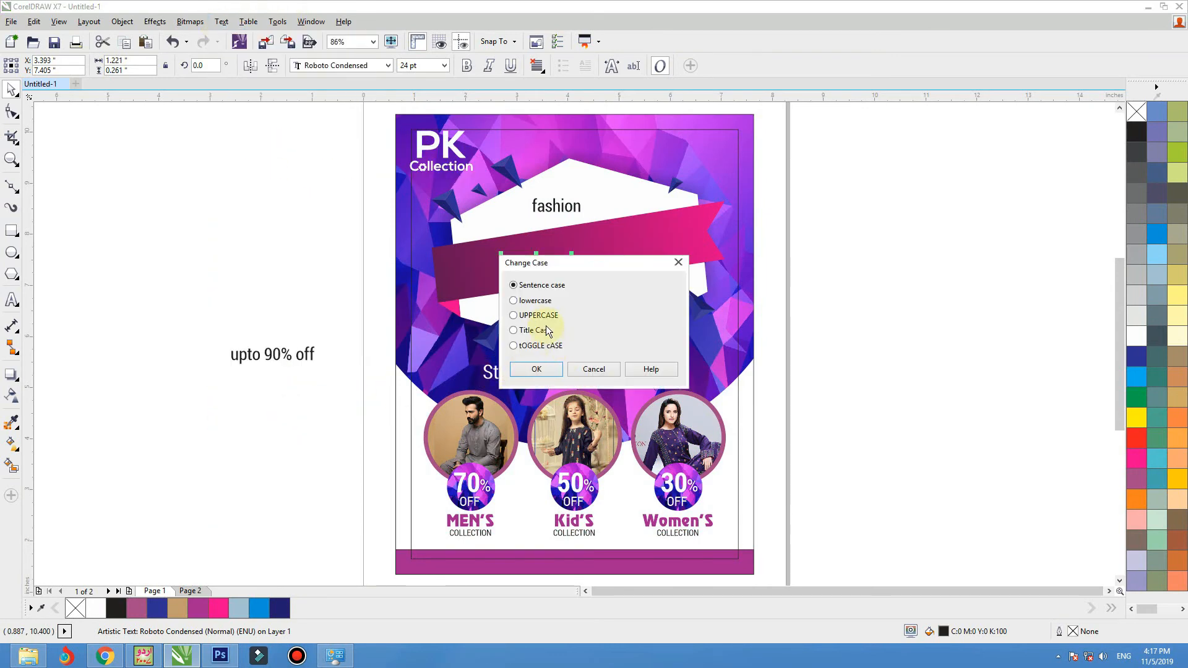
pyautogui.click(536, 369)
pyautogui.moveTo(509, 6)
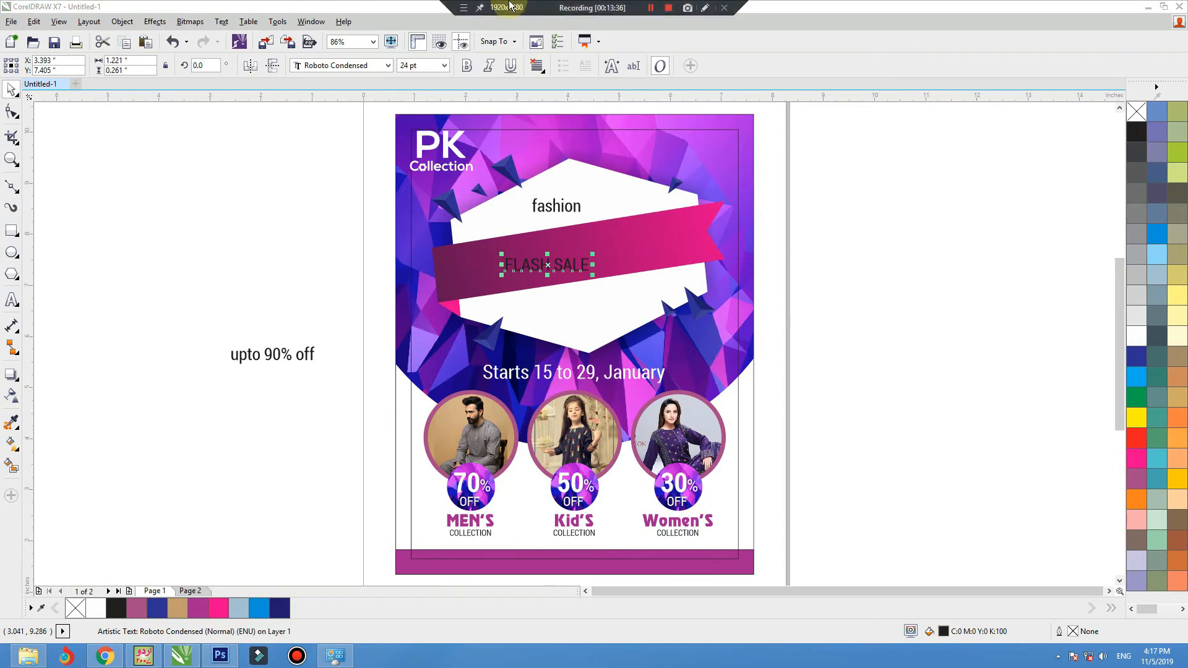
# Step: Make FLASH SALE white and bold, enlarge it to about 67 pt and tilt it about 7.9° to follow the ribbon
pyautogui.moveTo(593, 254); pyautogui.dragTo(684, 240)
pyautogui.click(1136, 336)
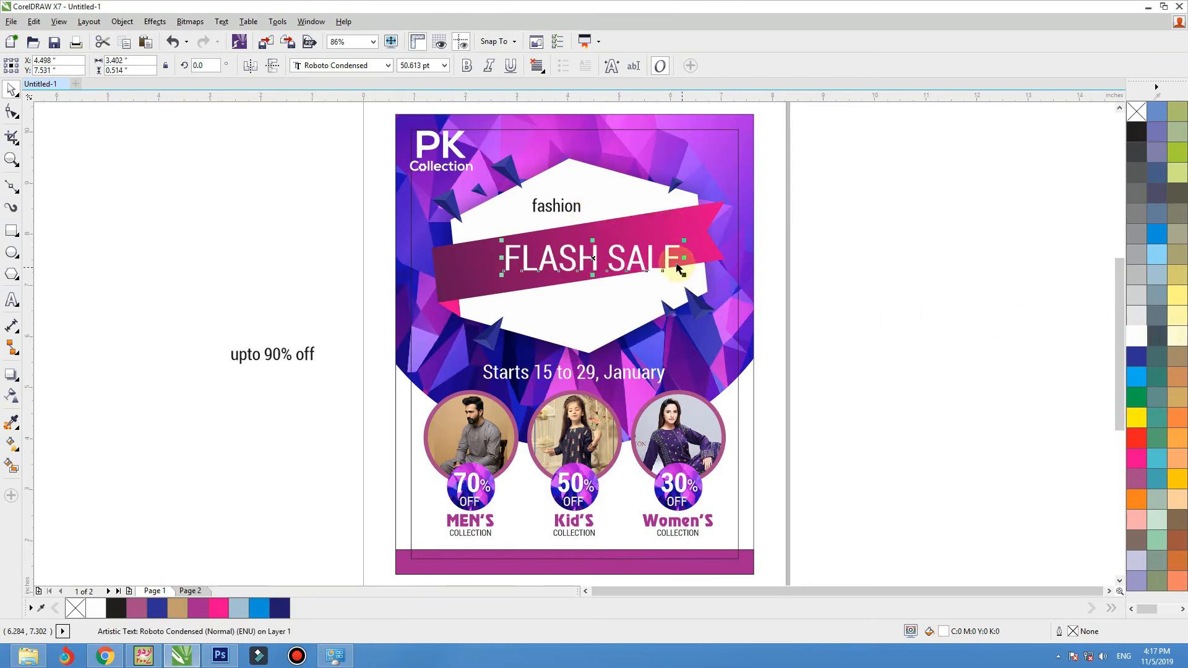
pyautogui.click(669, 257)
pyautogui.moveTo(684, 240); pyautogui.dragTo(685, 231)
pyautogui.click(467, 65)
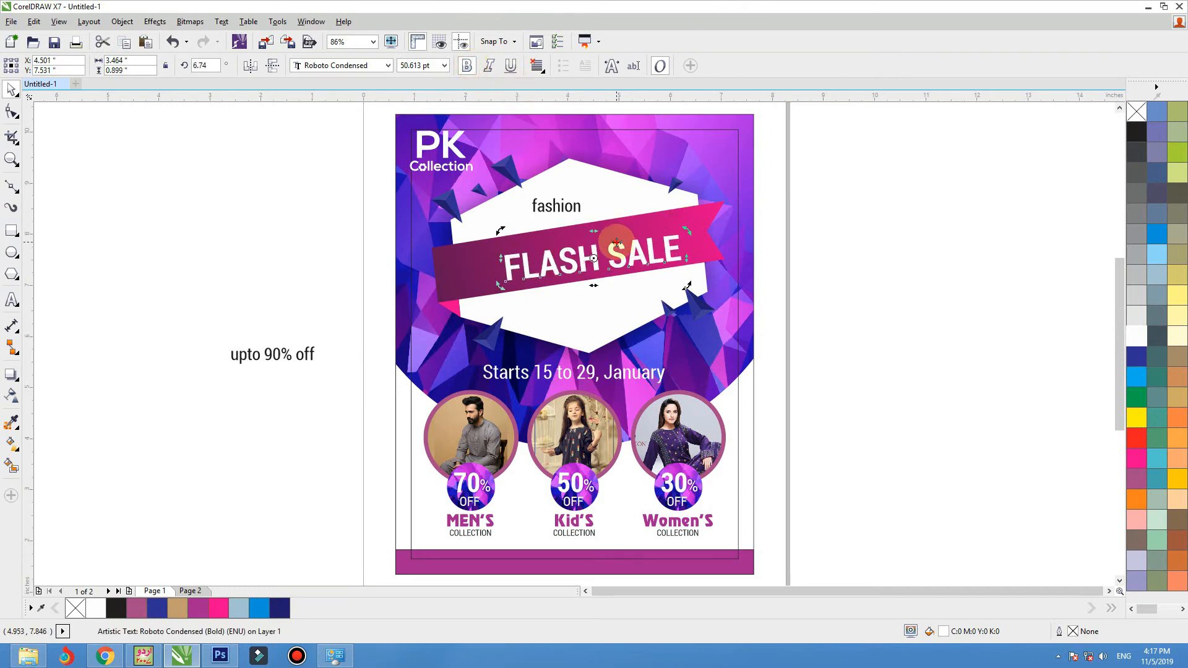
pyautogui.moveTo(617, 243); pyautogui.dragTo(691, 216)
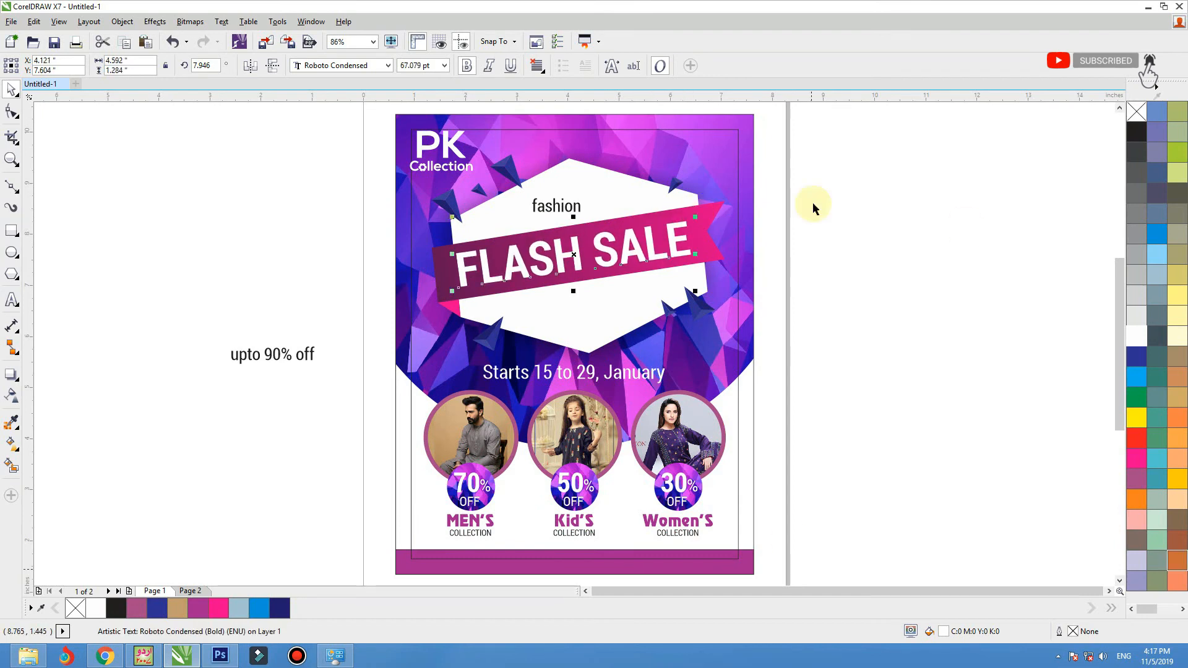
# Step: Convert the "fashion" text to UPPERCASE, enlarge it and tilt it parallel to the ribbon's upper edge
pyautogui.click(573, 208)
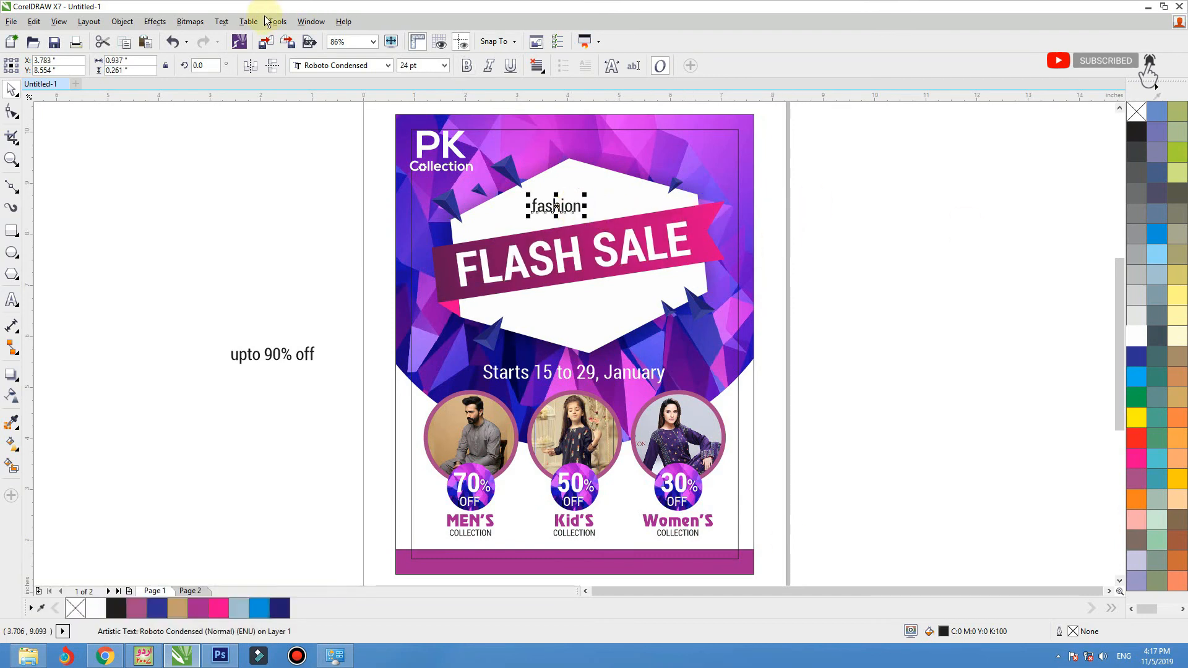
pyautogui.click(242, 22)
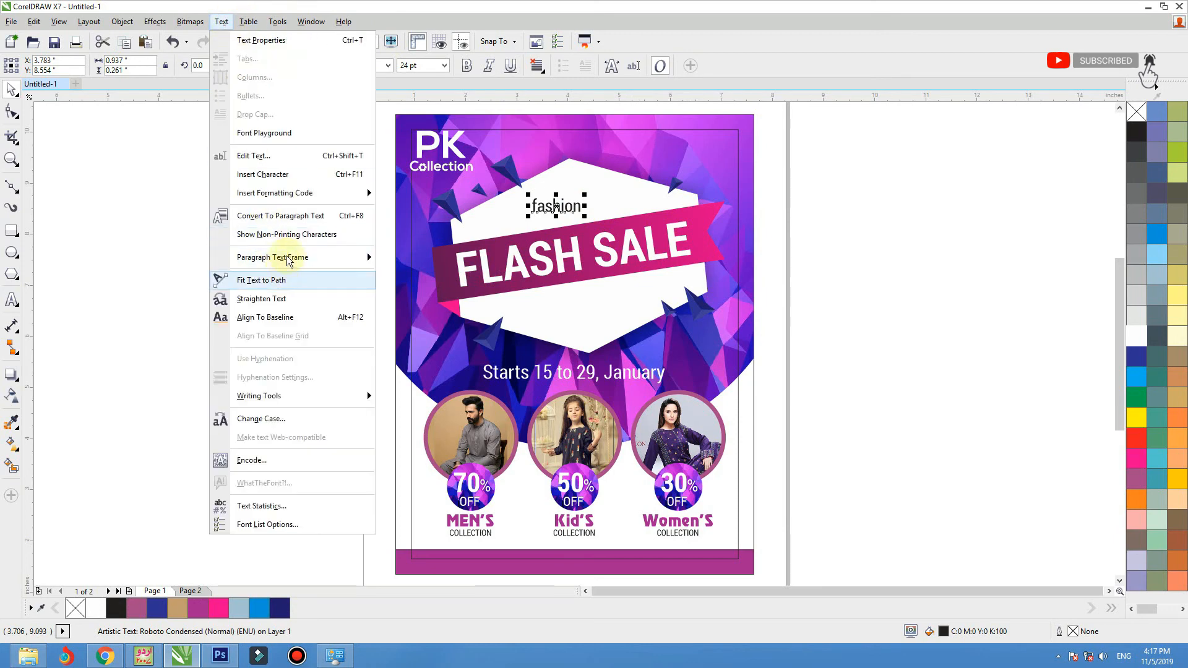
pyautogui.click(281, 414)
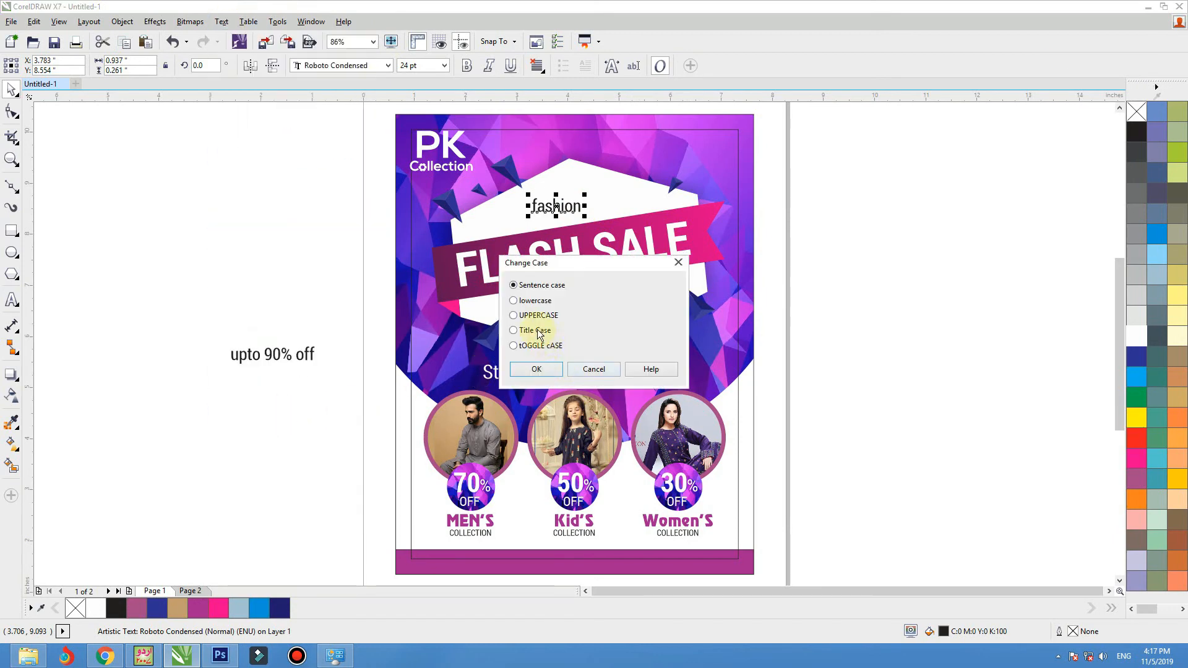
pyautogui.click(538, 369)
pyautogui.moveTo(597, 193); pyautogui.dragTo(621, 186)
pyautogui.click(610, 194)
# Step: Set FASHION and FLASH SALE in the Righteous font and reduce FLASH SALE to about 59 pt to fit the ribbon
pyautogui.click(298, 354)
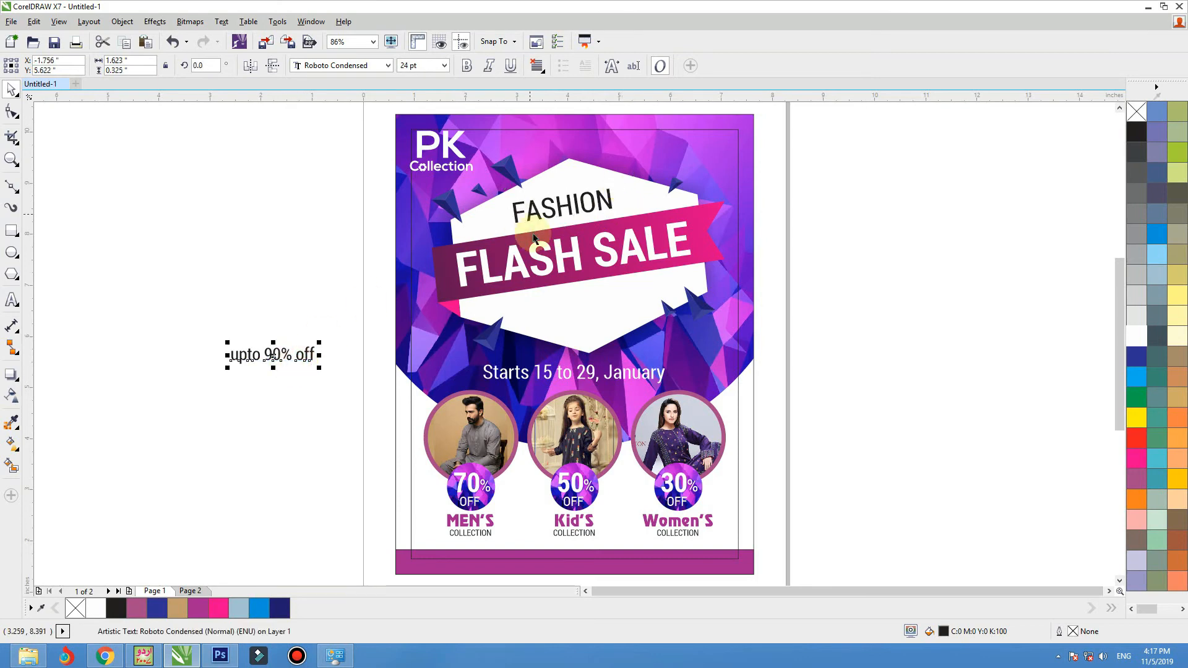
pyautogui.click(561, 249)
pyautogui.keyDown('shift'); pyautogui.click(544, 206); pyautogui.keyUp('shift')
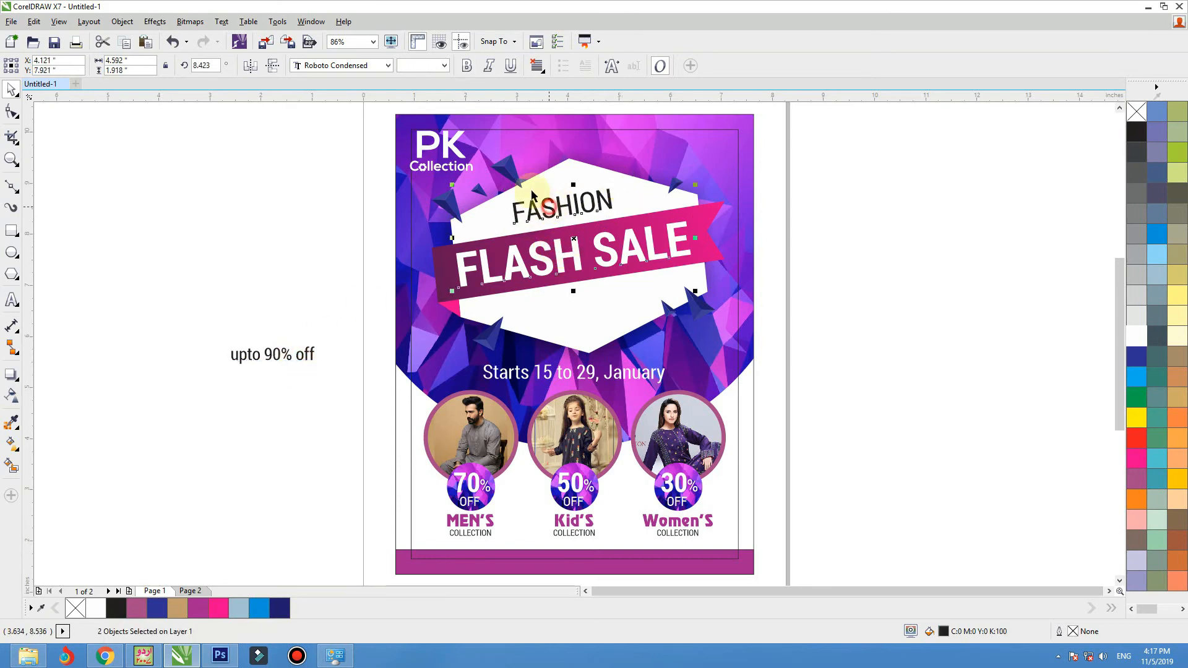
pyautogui.click(354, 67)
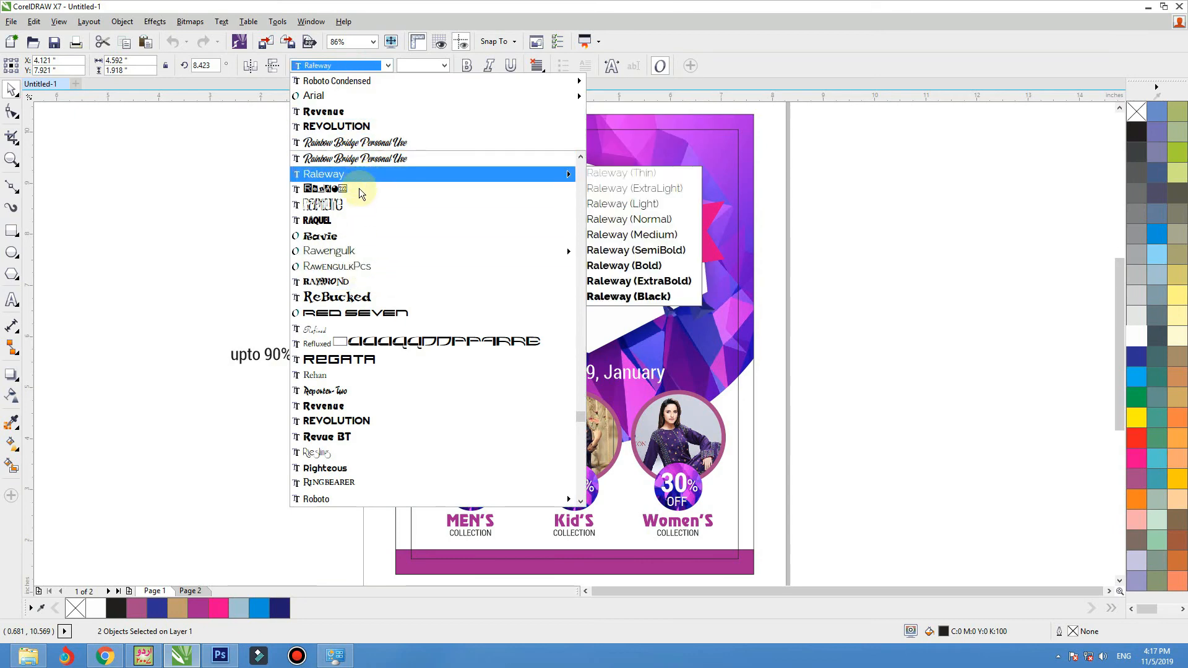
pyautogui.scroll(-1, 360, 396)
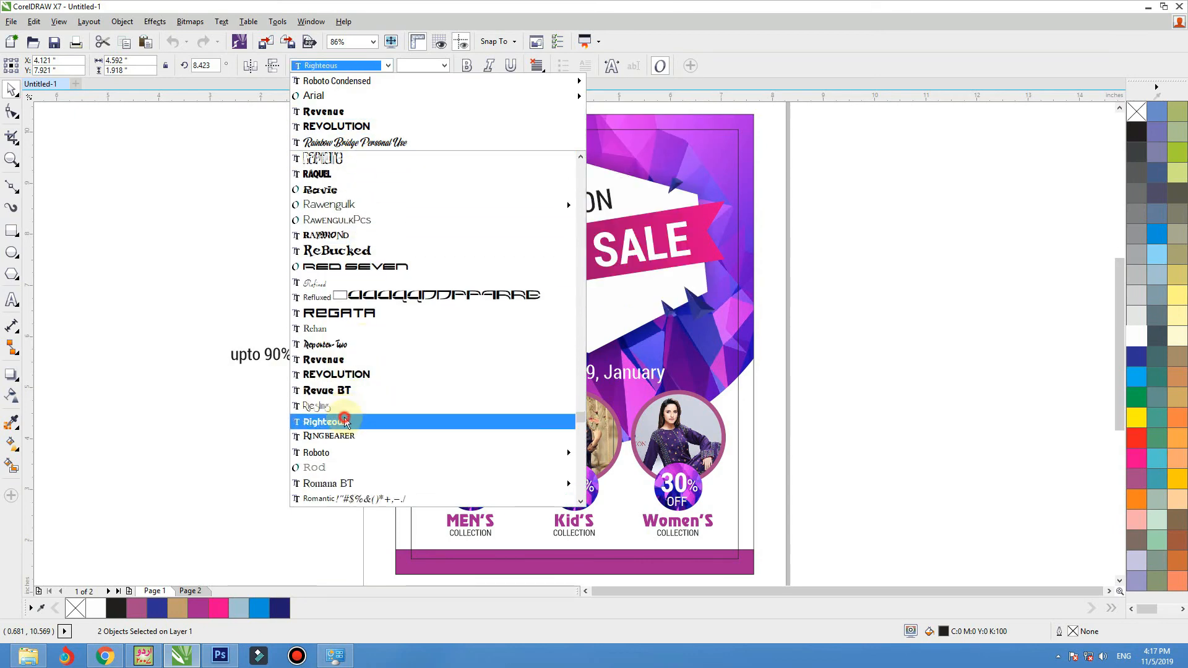
pyautogui.click(344, 417)
pyautogui.click(279, 295)
pyautogui.click(738, 221)
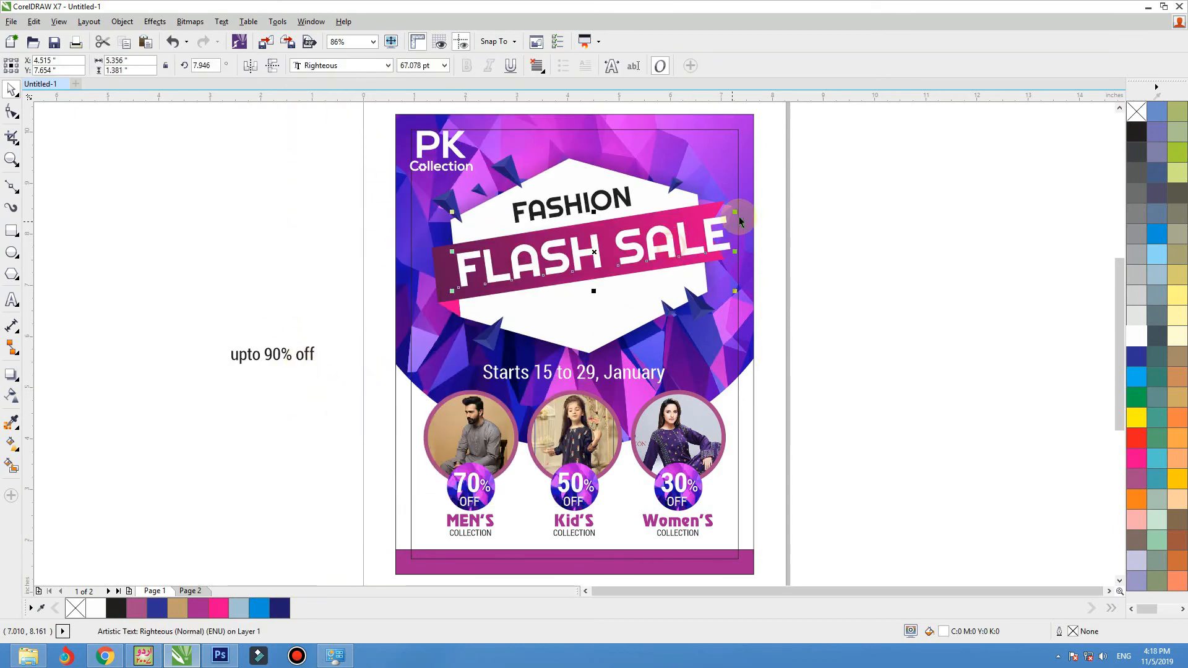
pyautogui.moveTo(738, 213); pyautogui.dragTo(682, 238)
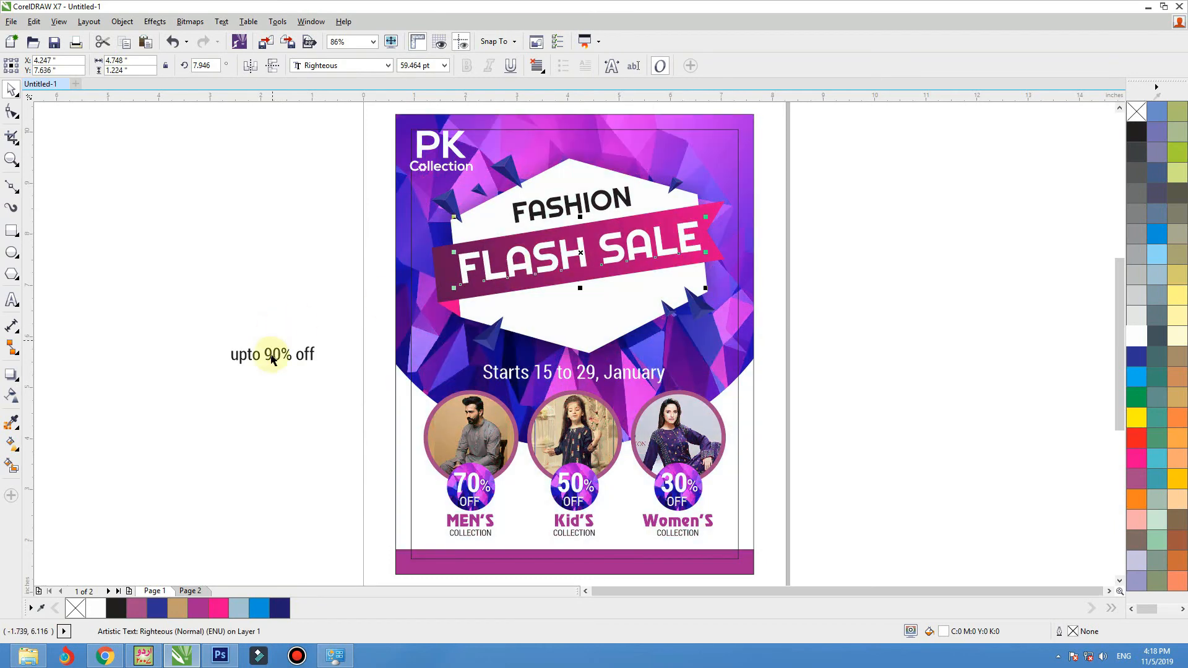
# Step: Set "upto 90% off" in Righteous, split it into words and place them below the ribbon with "90%" enlarged to about 40 pt
pyautogui.click(272, 354)
pyautogui.click(335, 65)
pyautogui.click(325, 96)
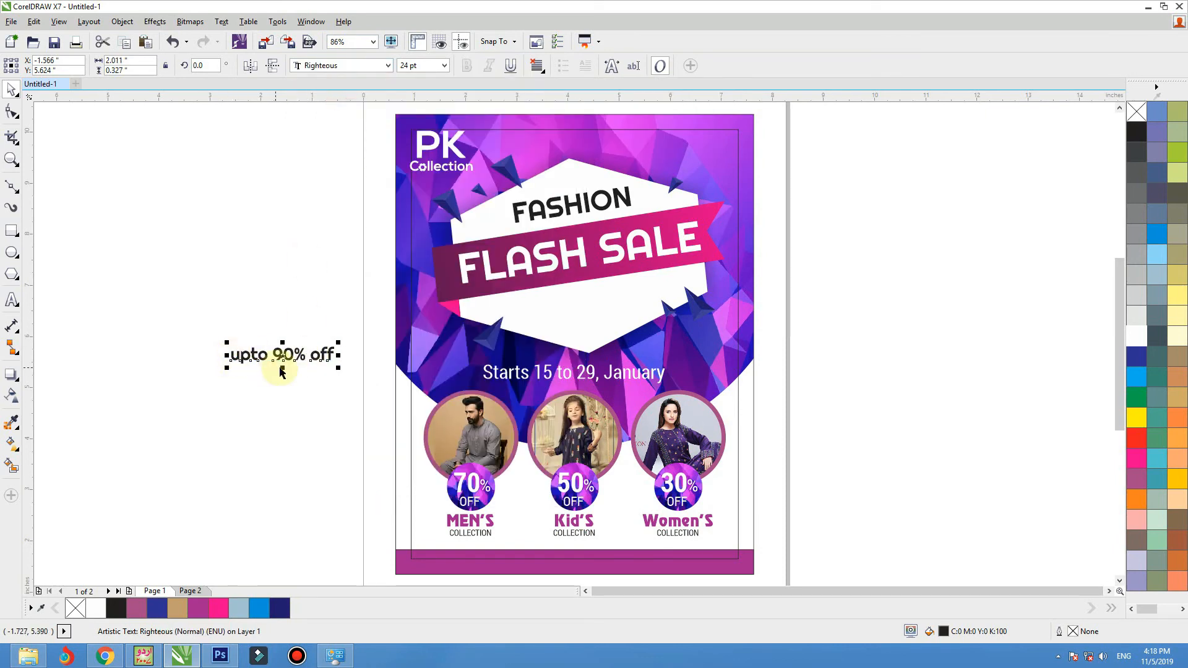
pyautogui.moveTo(282, 357); pyautogui.dragTo(622, 293)
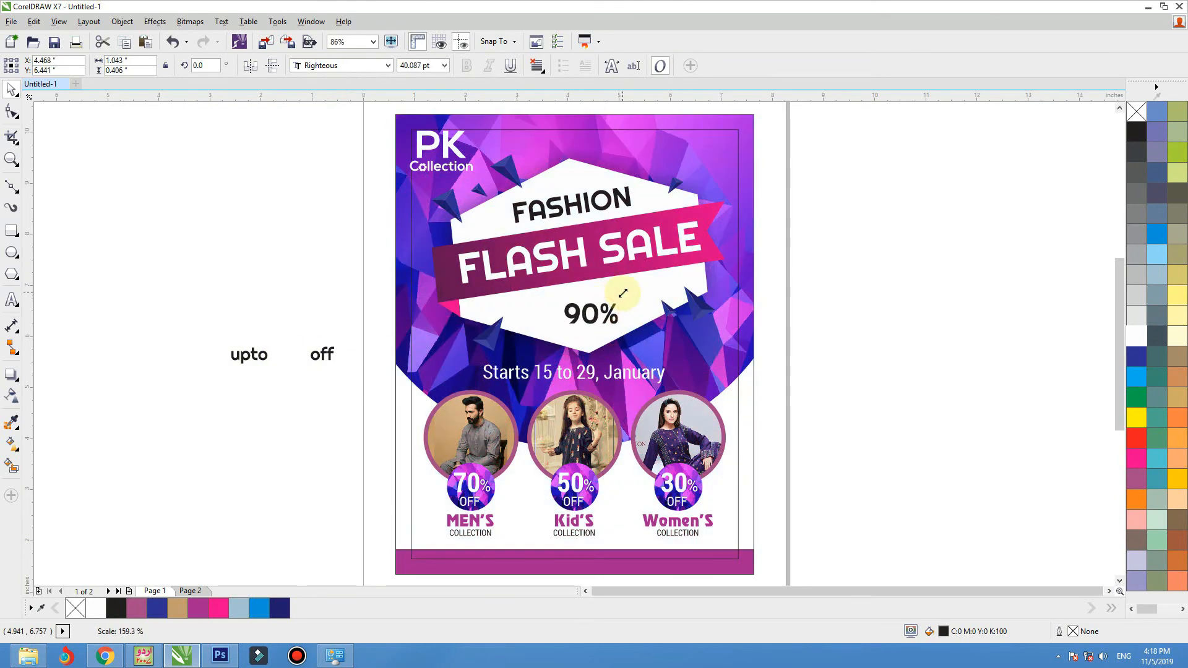
pyautogui.click(247, 354)
pyautogui.moveTo(247, 354); pyautogui.dragTo(521, 305)
pyautogui.moveTo(320, 351); pyautogui.dragTo(656, 289)
# Step: Enlarge "90%" to about 63 pt, tilt it about 7.4° along the ribbon and fill it with the flyer's purple
pyautogui.moveTo(792, 230); pyautogui.dragTo(371, 427)
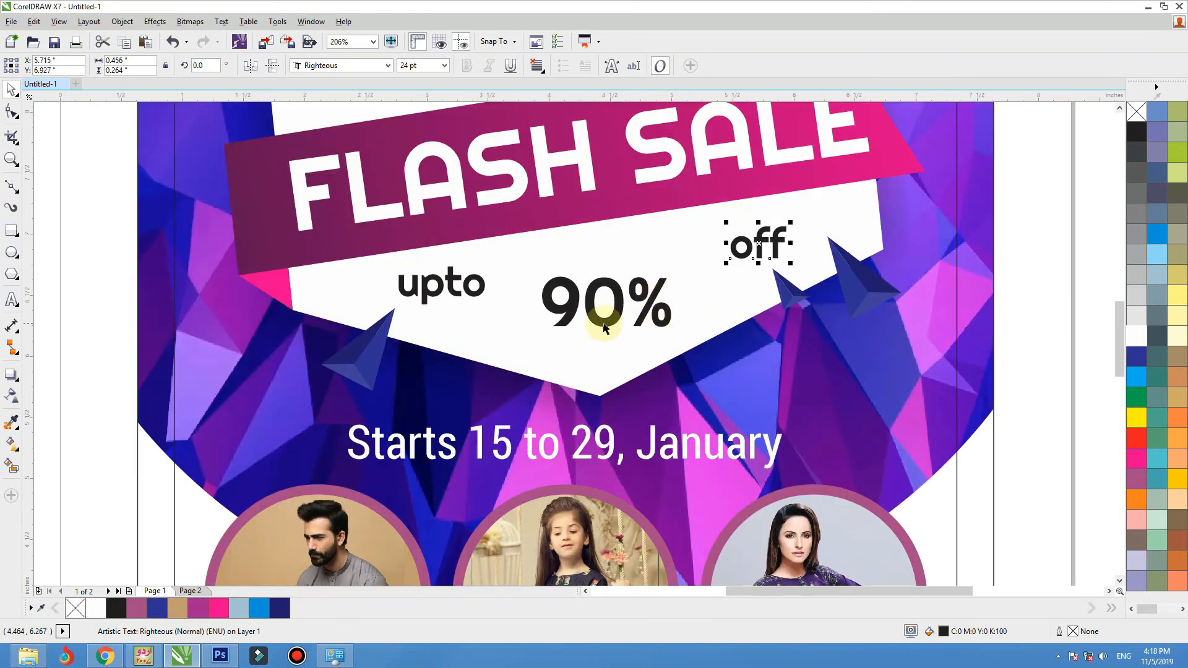
pyautogui.moveTo(676, 271); pyautogui.dragTo(737, 211)
pyautogui.moveTo(633, 294); pyautogui.dragTo(619, 286)
pyautogui.click(211, 609)
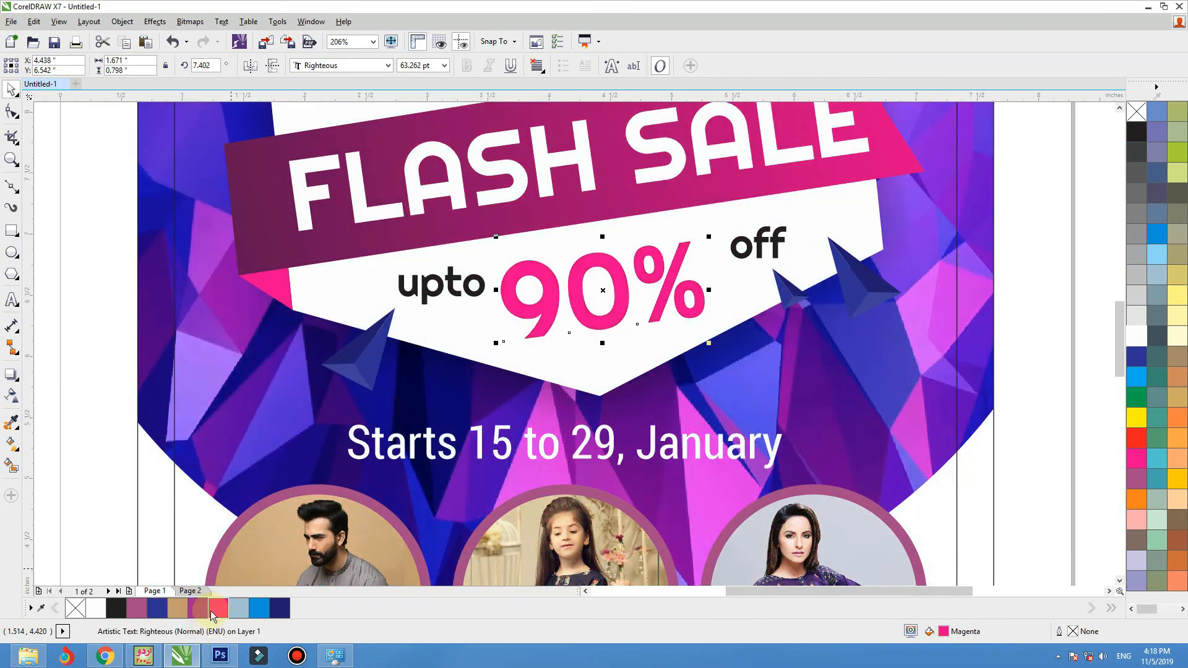
pyautogui.click(198, 609)
# Step: Tilt "upto" and "off" to match the ribbon and position them on either side of "90%"
pyautogui.click(451, 286)
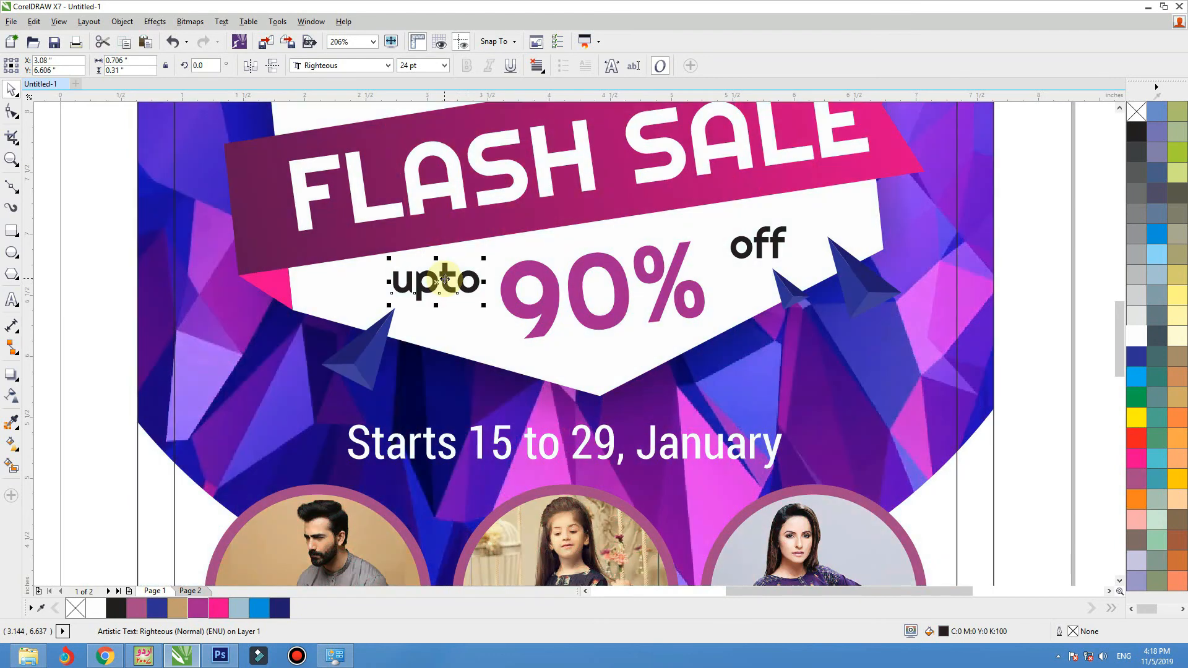
pyautogui.click(469, 269)
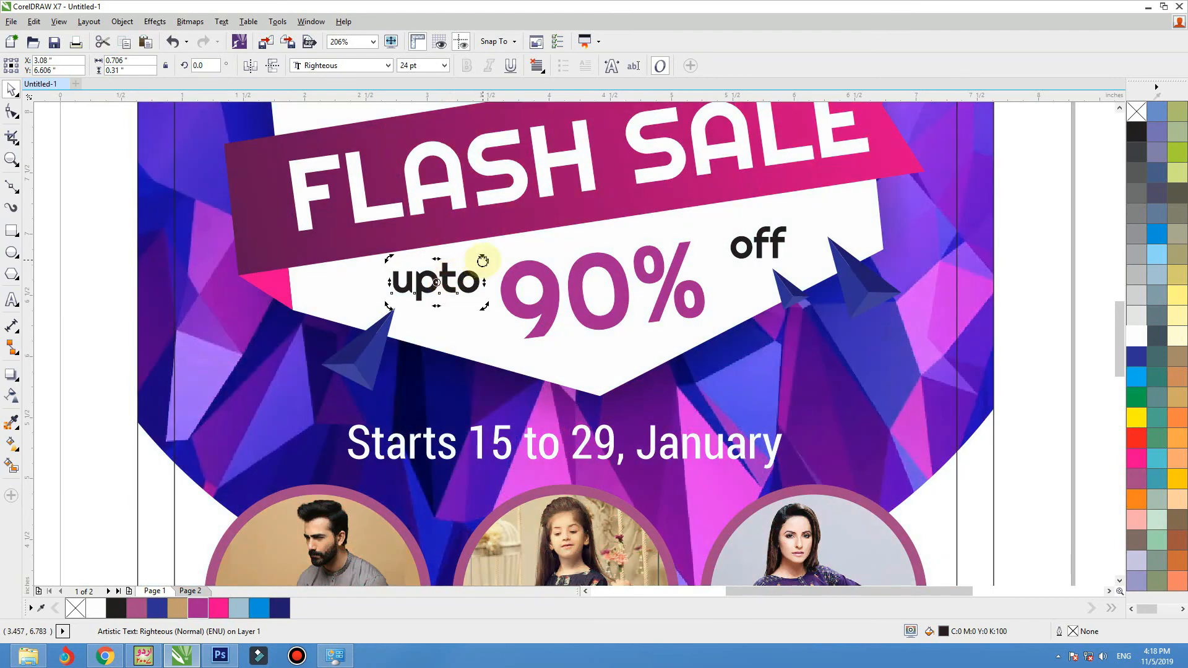
pyautogui.moveTo(483, 261); pyautogui.dragTo(481, 253)
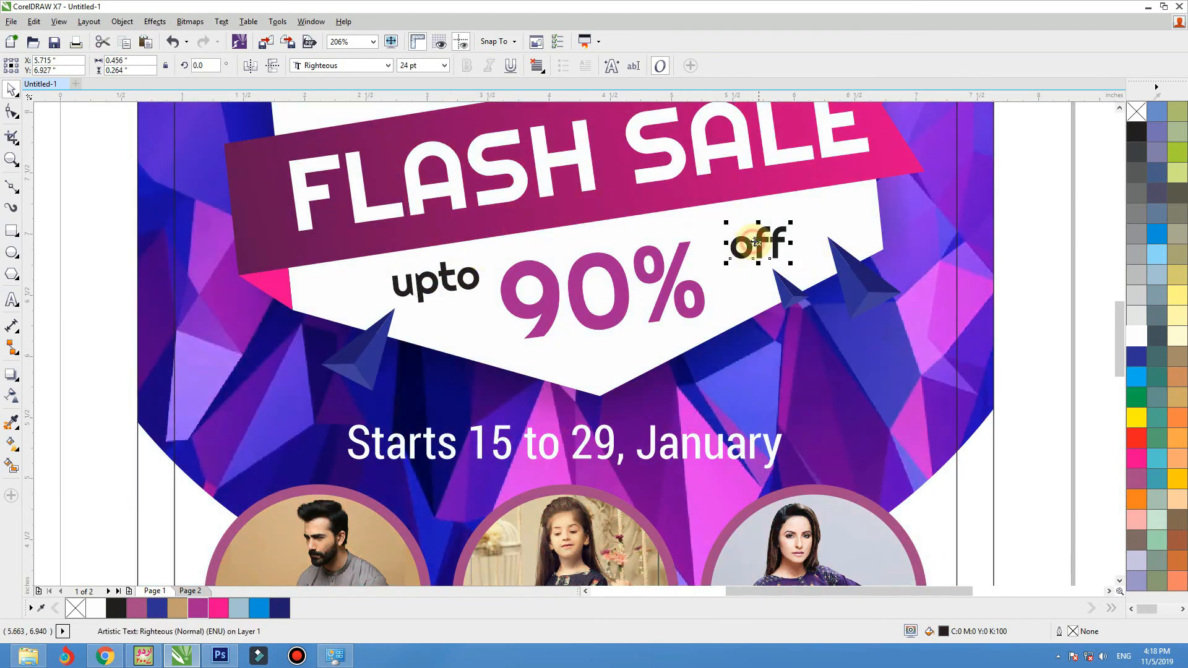
pyautogui.hotkey('ctrl', 'r')
pyautogui.moveTo(759, 240); pyautogui.dragTo(745, 236)
# Step: Try aligning "upto" and "off" by their bottom edges, and undo the alignment
pyautogui.keyDown('shift'); pyautogui.click(477, 282); pyautogui.keyUp('shift')
pyautogui.press('b')
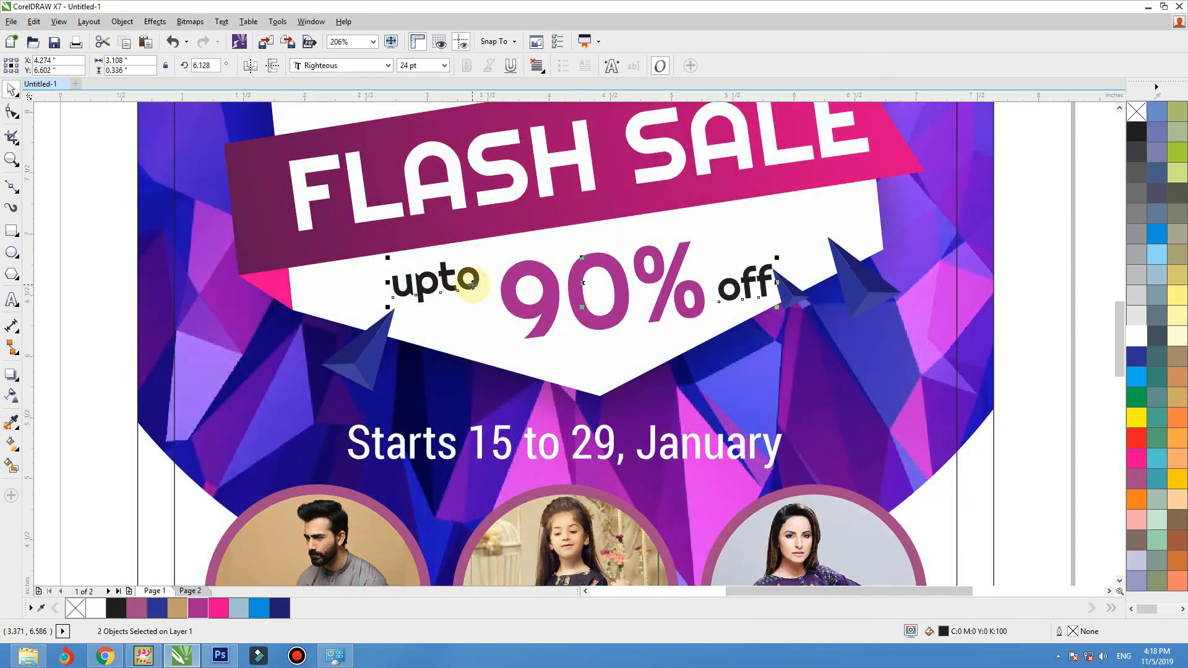
pyautogui.hotkey('ctrl', 'z')
pyautogui.click(986, 222)
pyautogui.press('F4')
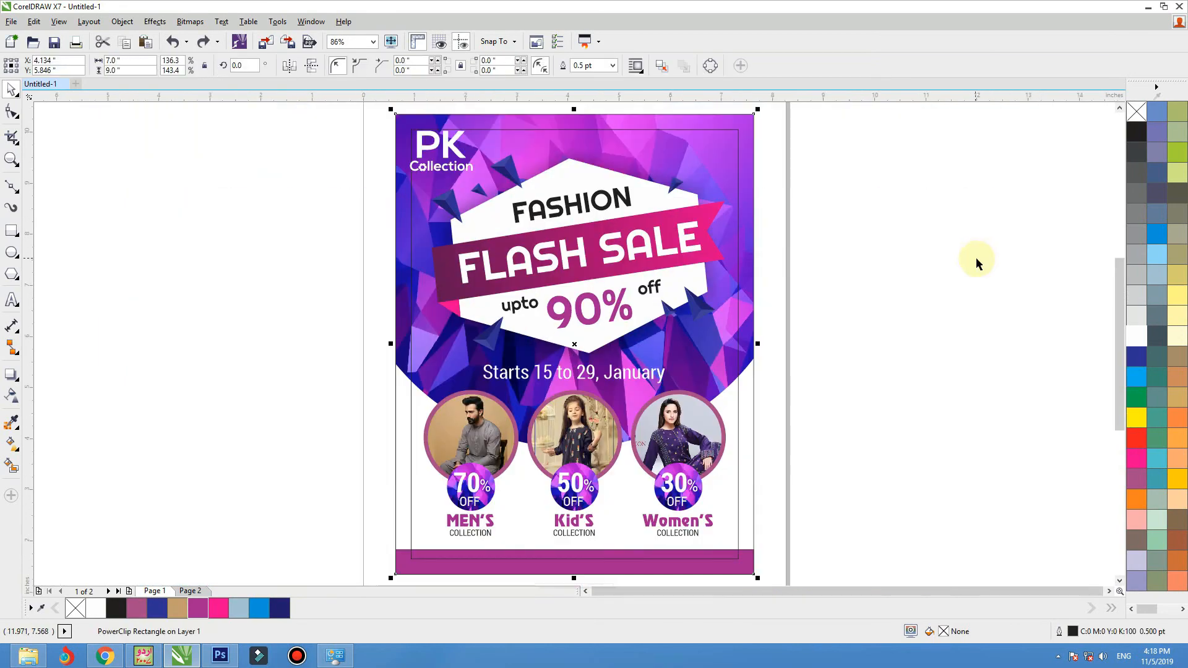
# Step: Open the header ellipse's nested PowerClip contents and move the low-poly image straight down about 1.2 in
pyautogui.click(966, 240)
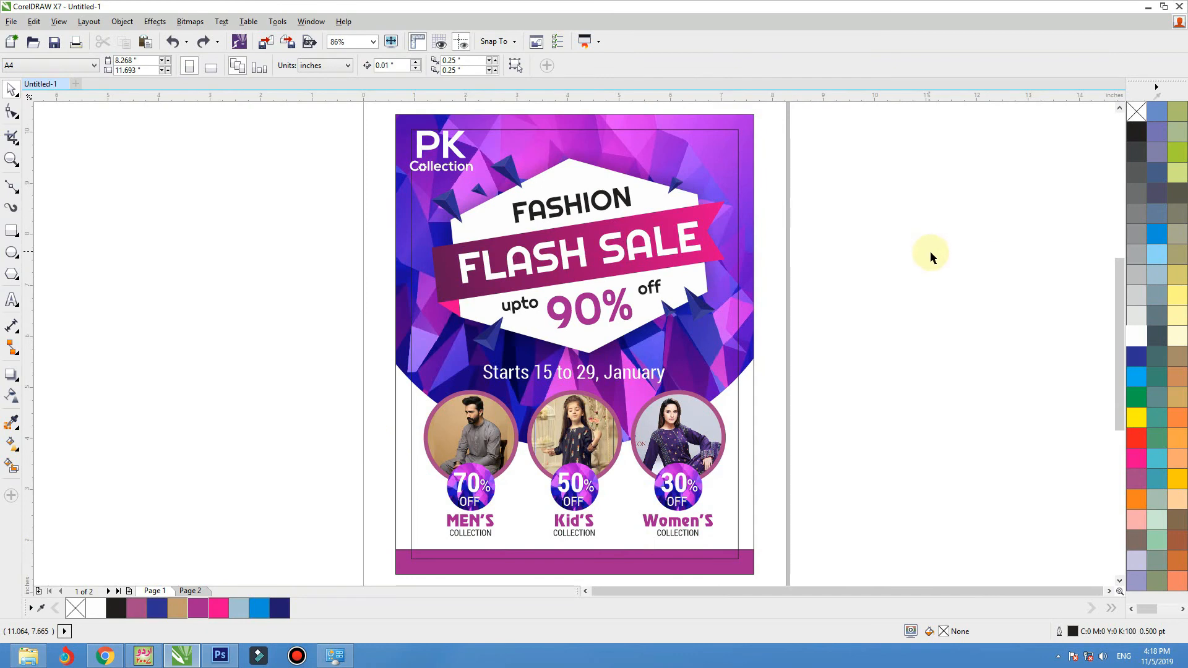
pyautogui.click(937, 252)
pyautogui.click(743, 256)
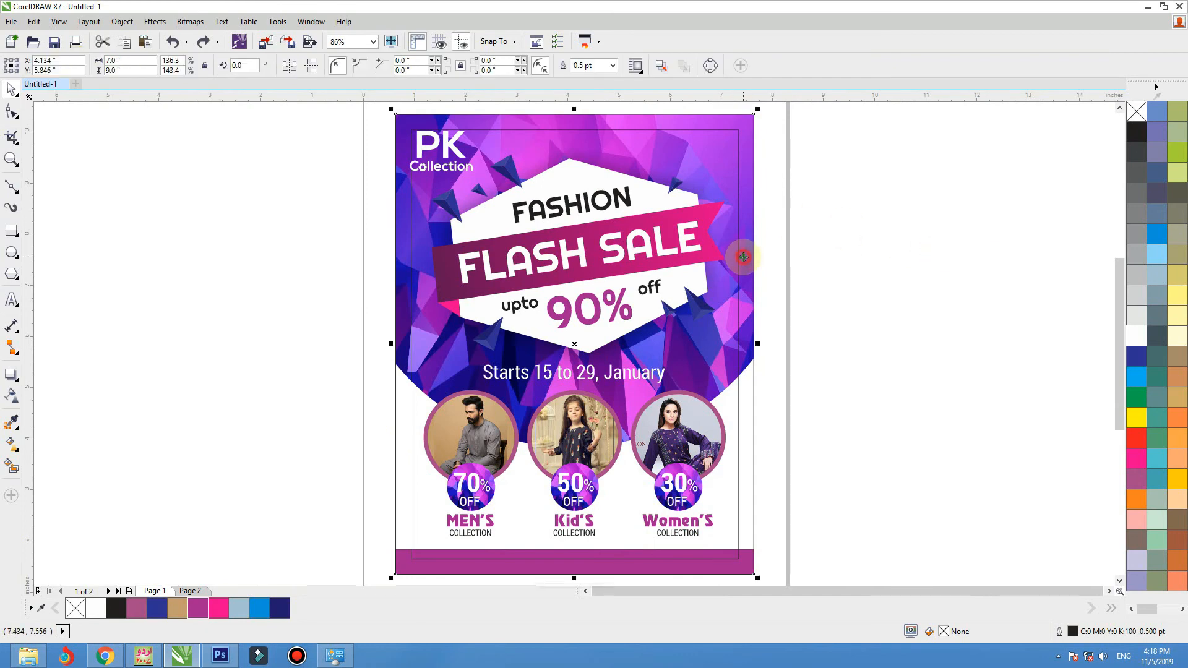
pyautogui.keyDown('ctrl'); pyautogui.click(743, 257); pyautogui.keyUp('ctrl')
pyautogui.click(736, 238)
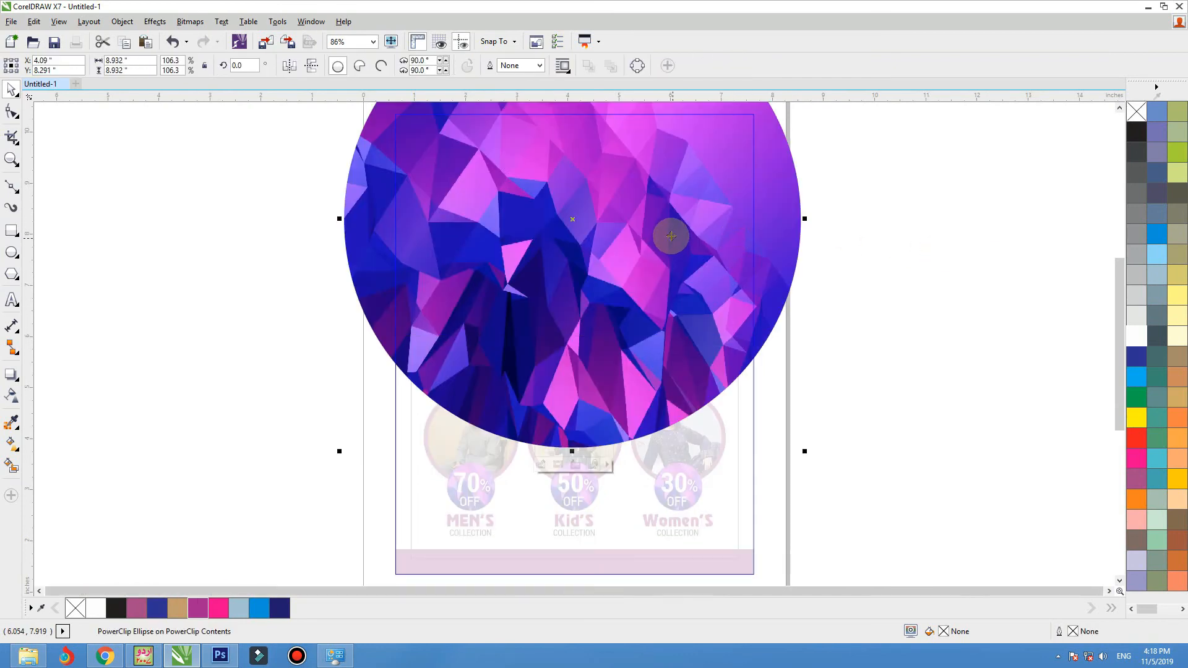
pyautogui.keyDown('ctrl'); pyautogui.click(669, 236); pyautogui.keyUp('ctrl')
pyautogui.click(616, 237)
pyautogui.moveTo(558, 251); pyautogui.dragTo(583, 280)
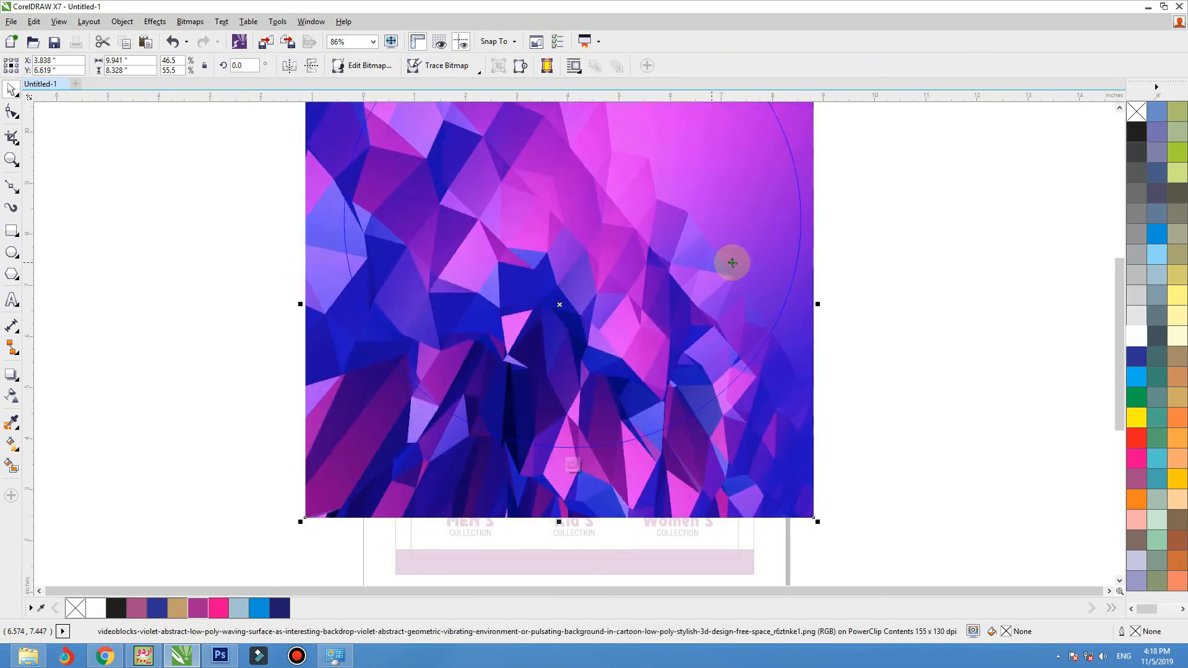
pyautogui.moveTo(607, 236); pyautogui.dragTo(585, 290)
# Step: Add a vertically mirrored copy of the low-poly image directly above the original, and finish editing the PowerClip
pyautogui.scroll(-2, 594, 286)
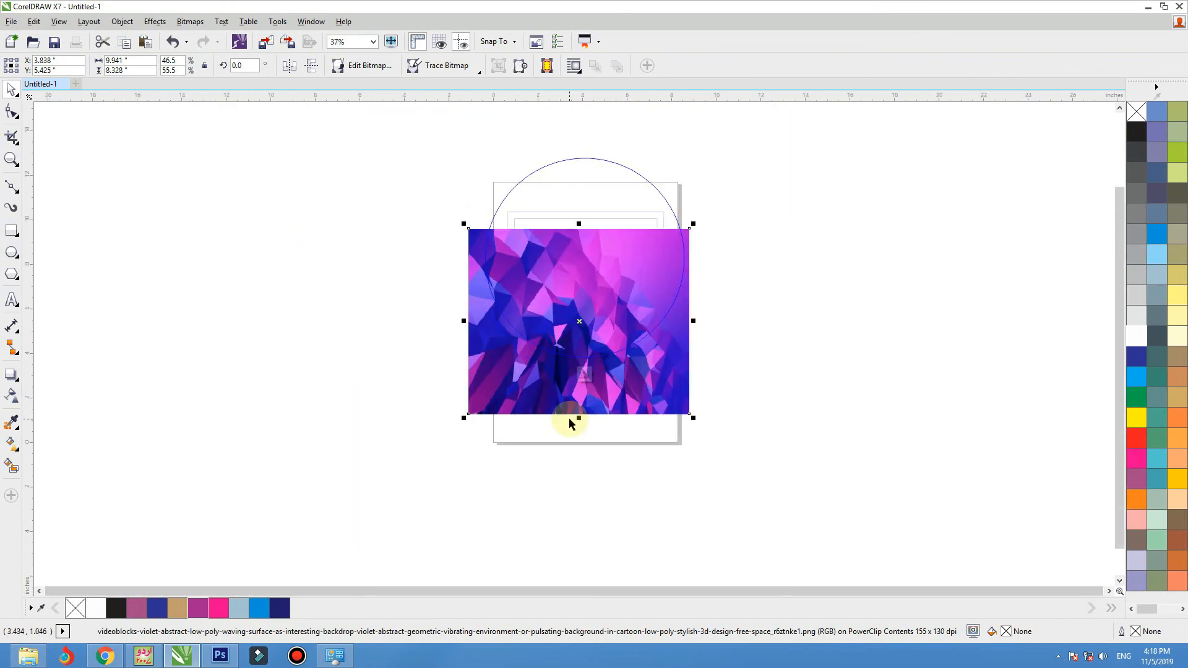
pyautogui.moveTo(579, 418); pyautogui.dragTo(602, 206)
pyautogui.rightClick(602, 207)
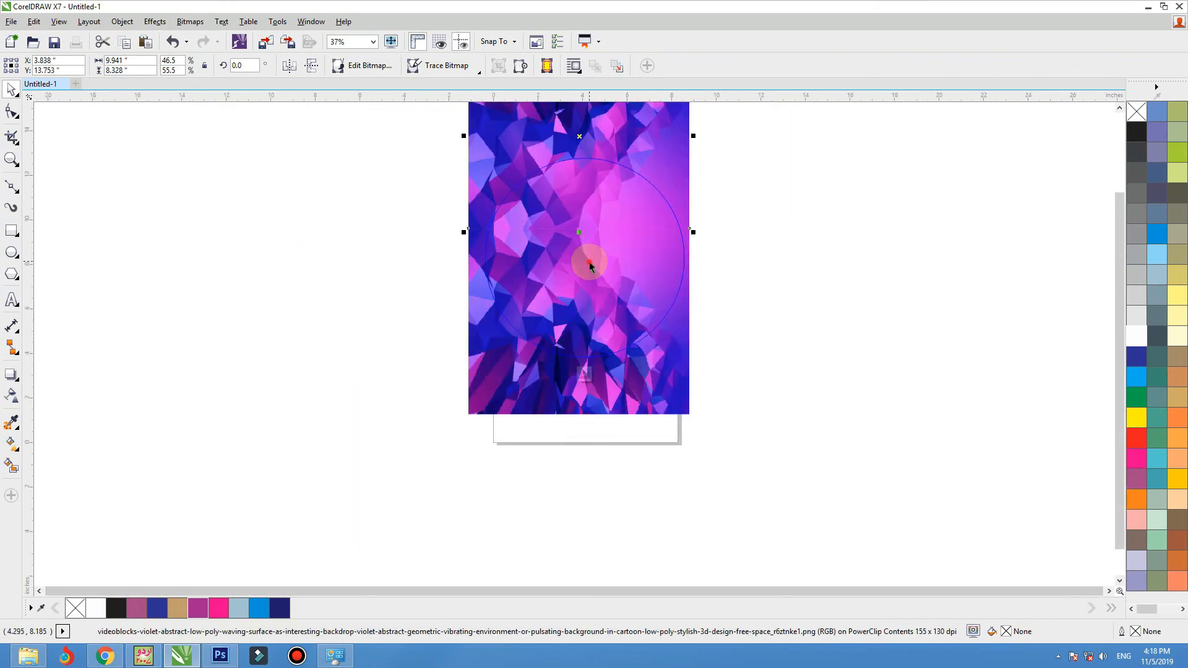
pyautogui.keyDown('shift'); pyautogui.click(543, 265); pyautogui.keyUp('shift')
pyautogui.keyDown('ctrl'); pyautogui.click(788, 242); pyautogui.keyUp('ctrl')
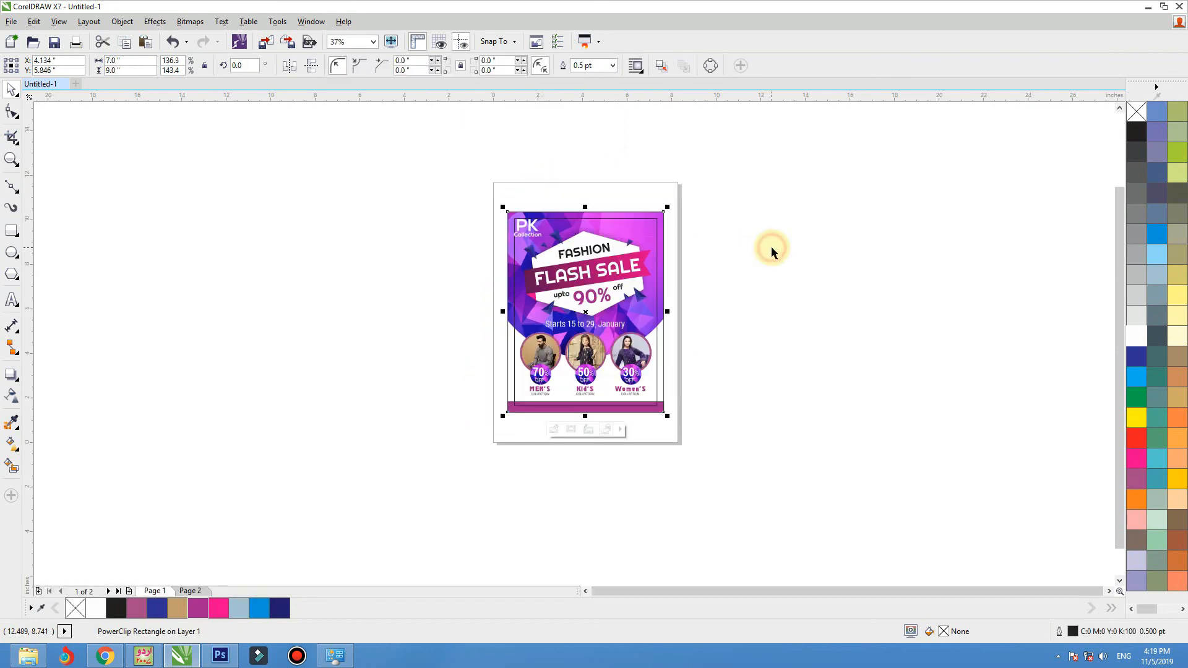
pyautogui.hotkey('shift', 'F2')
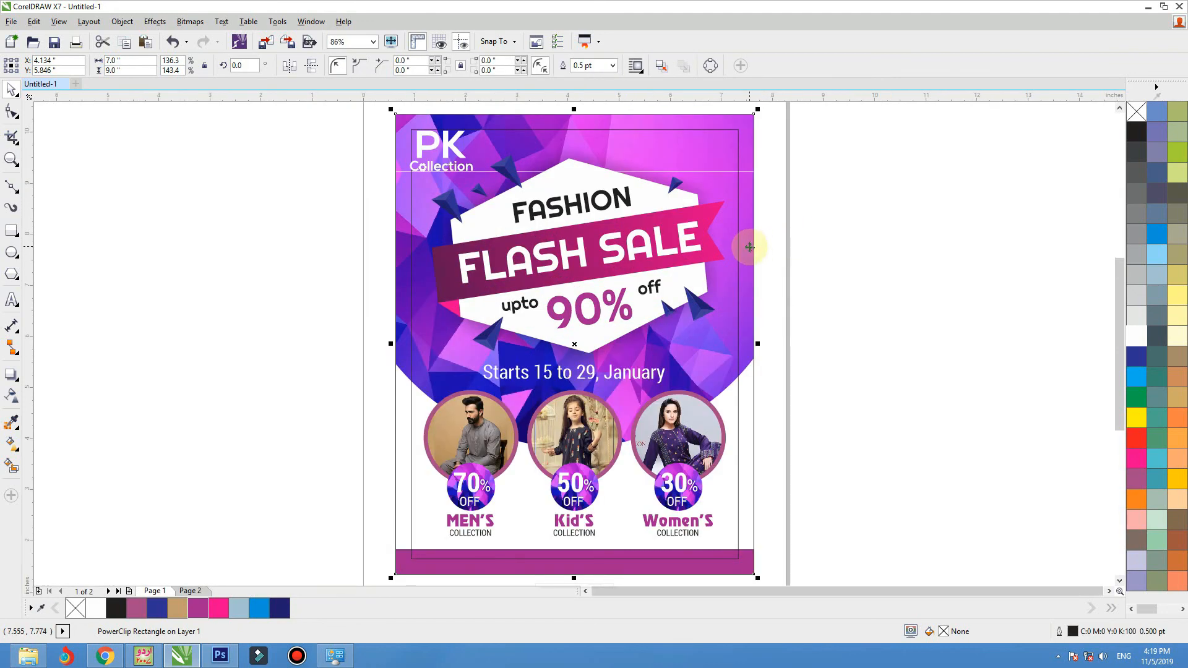
# Step: Rotate the header's low-poly ellipse about 94° inside the flyer's PowerClip and finish editing
pyautogui.keyDown('ctrl'); pyautogui.click(749, 247); pyautogui.keyUp('ctrl')
pyautogui.click(718, 307)
pyautogui.scroll(-2, 719, 307)
pyautogui.click(712, 264)
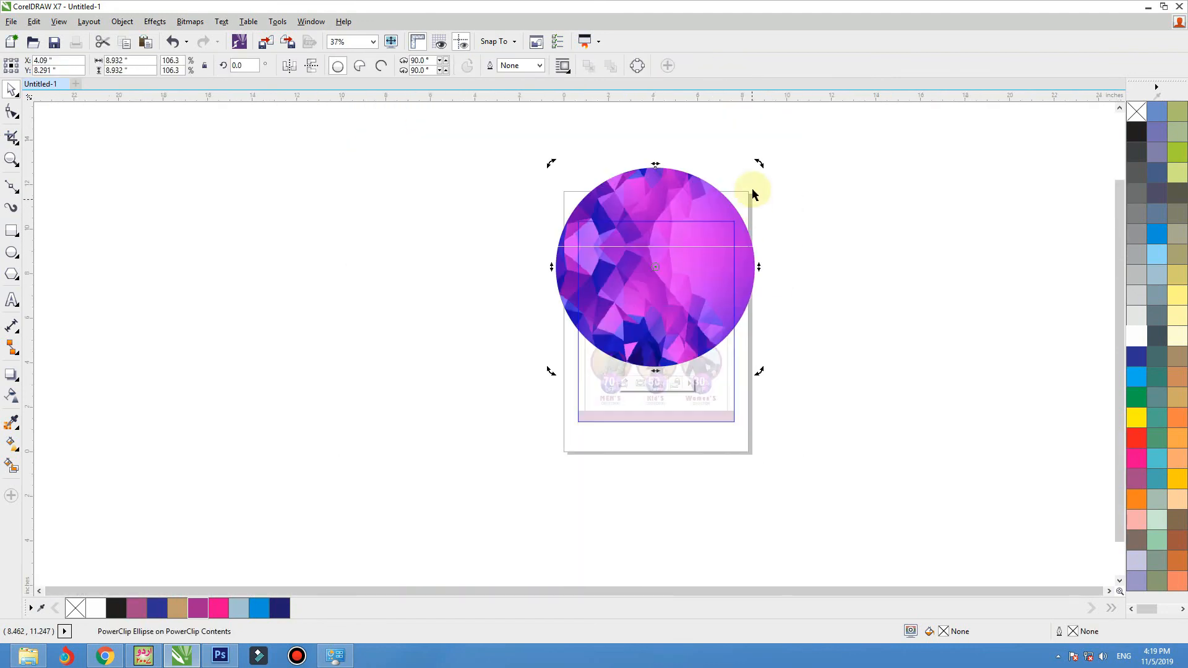
pyautogui.moveTo(757, 165); pyautogui.dragTo(517, 150)
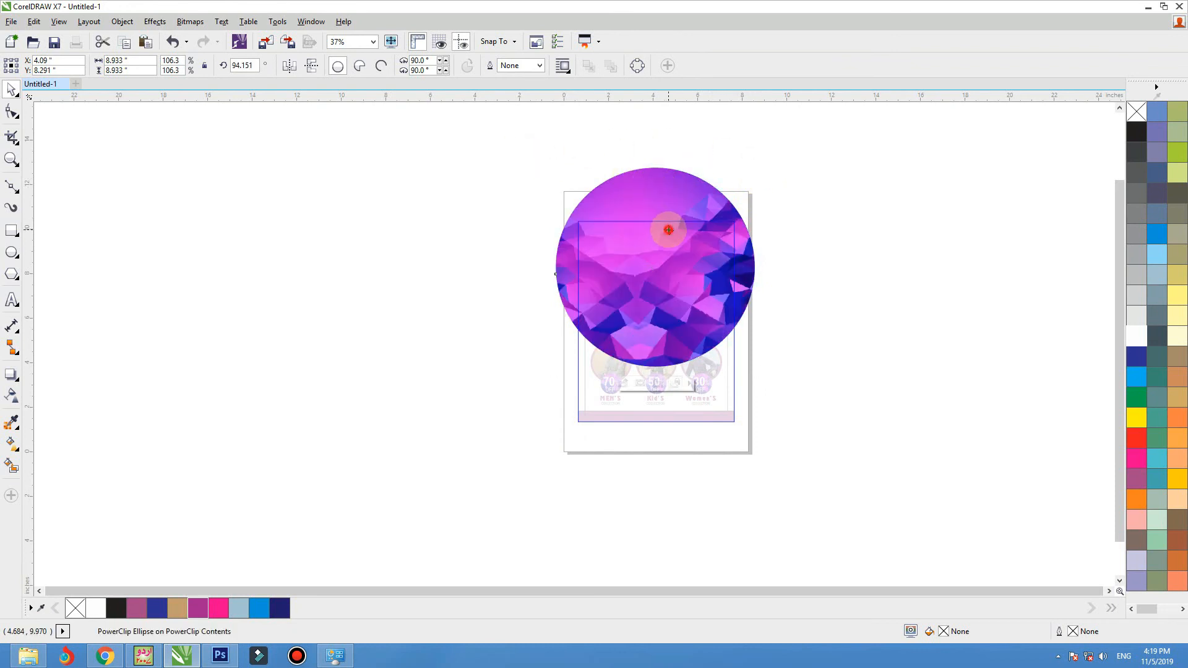
pyautogui.keyDown('ctrl'); pyautogui.click(889, 267); pyautogui.keyUp('ctrl')
pyautogui.click(881, 242)
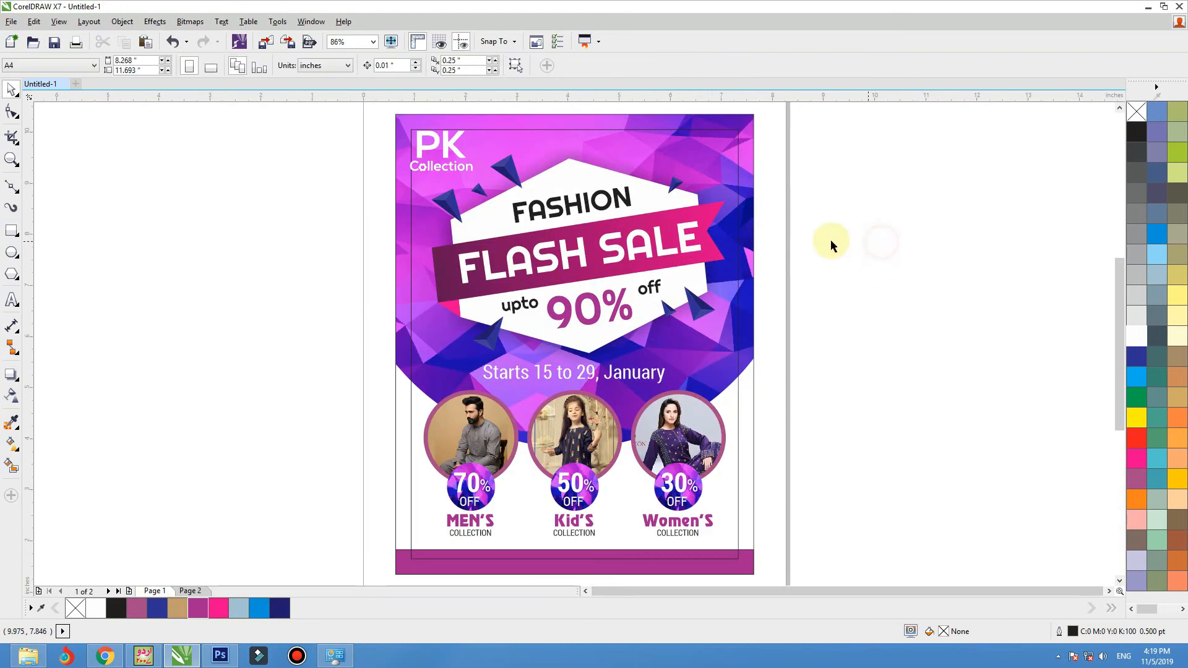
# Step: Draw a circle about 4.65 in across over the header ellipse inside the PowerClip, filled with Blue Purple and without an outline
pyautogui.click(756, 262)
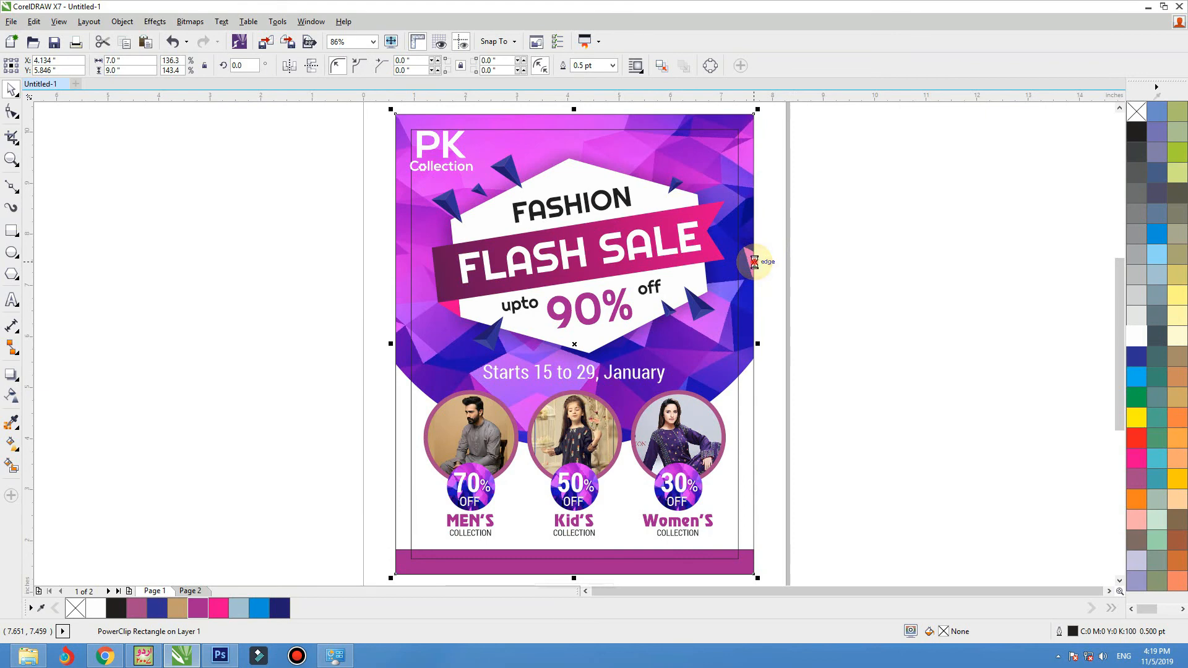
pyautogui.keyDown('ctrl'); pyautogui.click(754, 262); pyautogui.keyUp('ctrl')
pyautogui.click(13, 252)
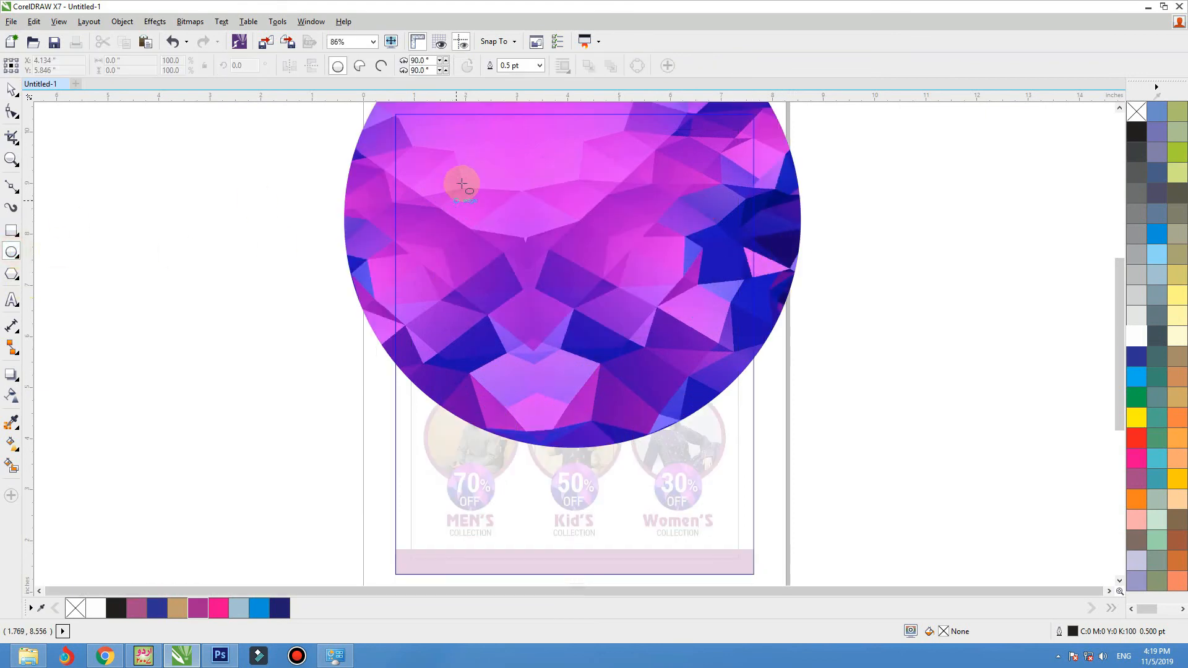
pyautogui.moveTo(452, 156); pyautogui.dragTo(698, 371)
pyautogui.press('space')
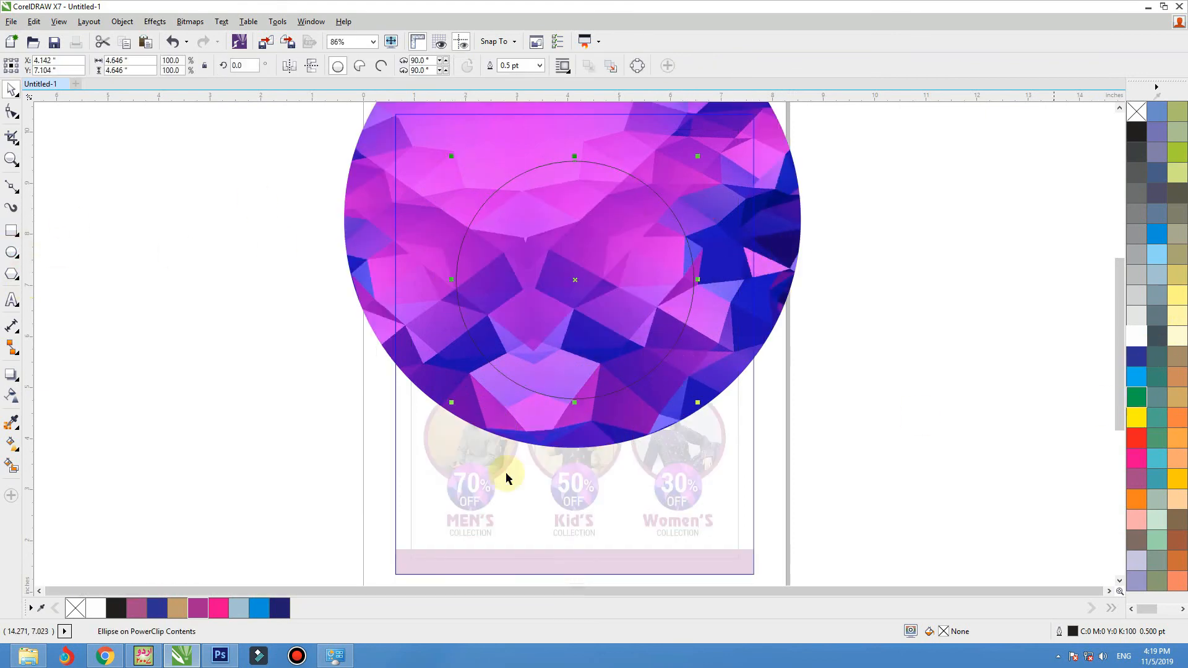
pyautogui.click(198, 608)
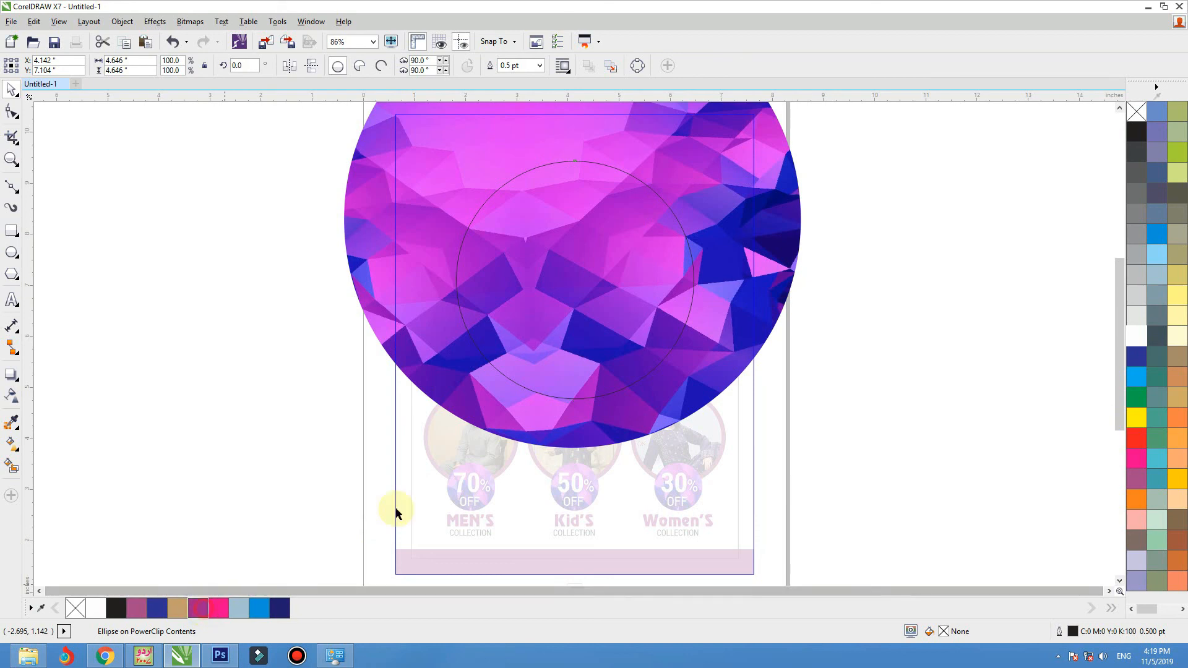
pyautogui.rightClick(1143, 113)
# Step: Recolor the circle with a purple sampled from the low-poly image (C:50 M:89 Y:0 K:0)
pyautogui.click(13, 422)
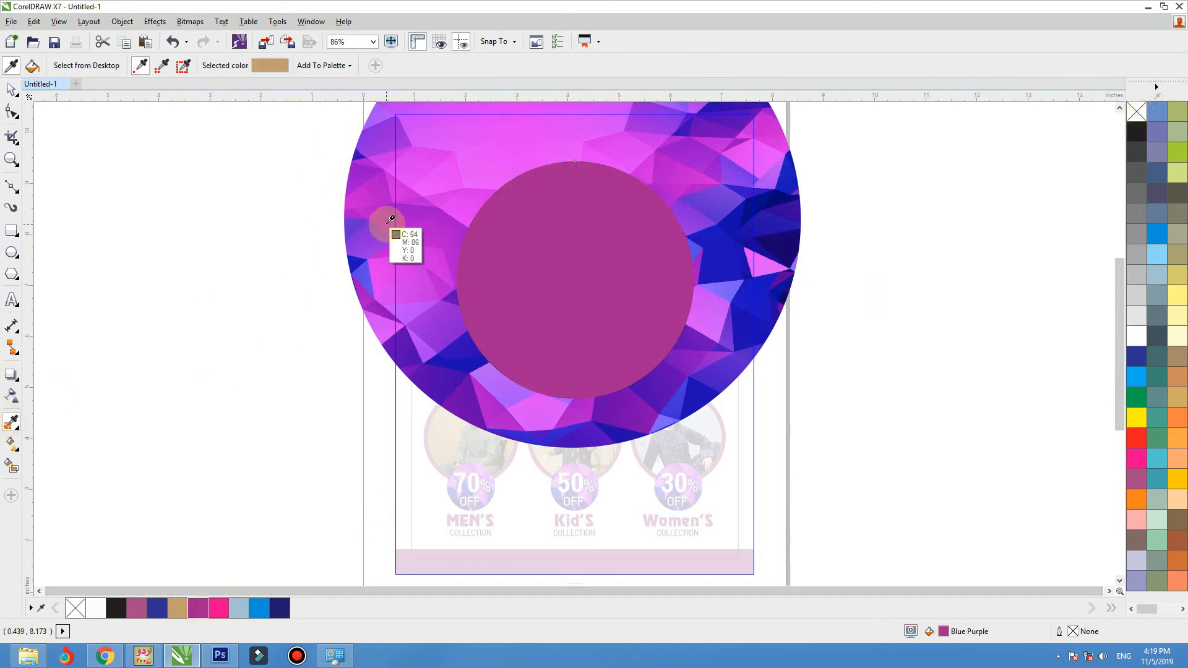
pyautogui.click(398, 239)
pyautogui.click(517, 225)
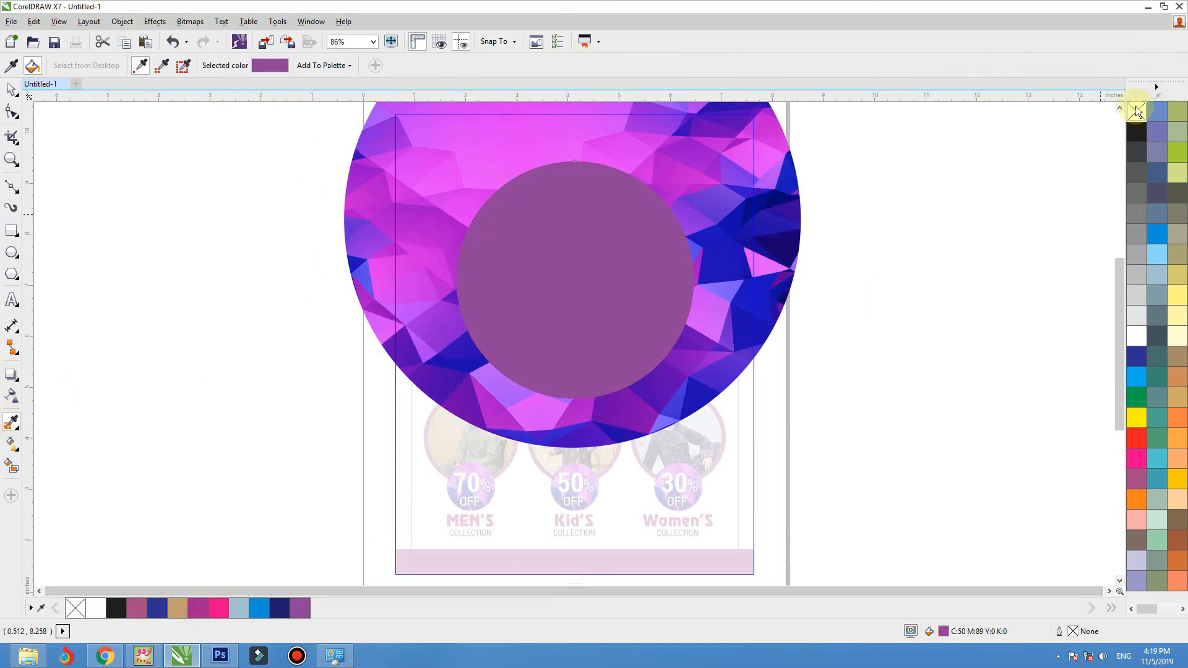
pyautogui.press('space')
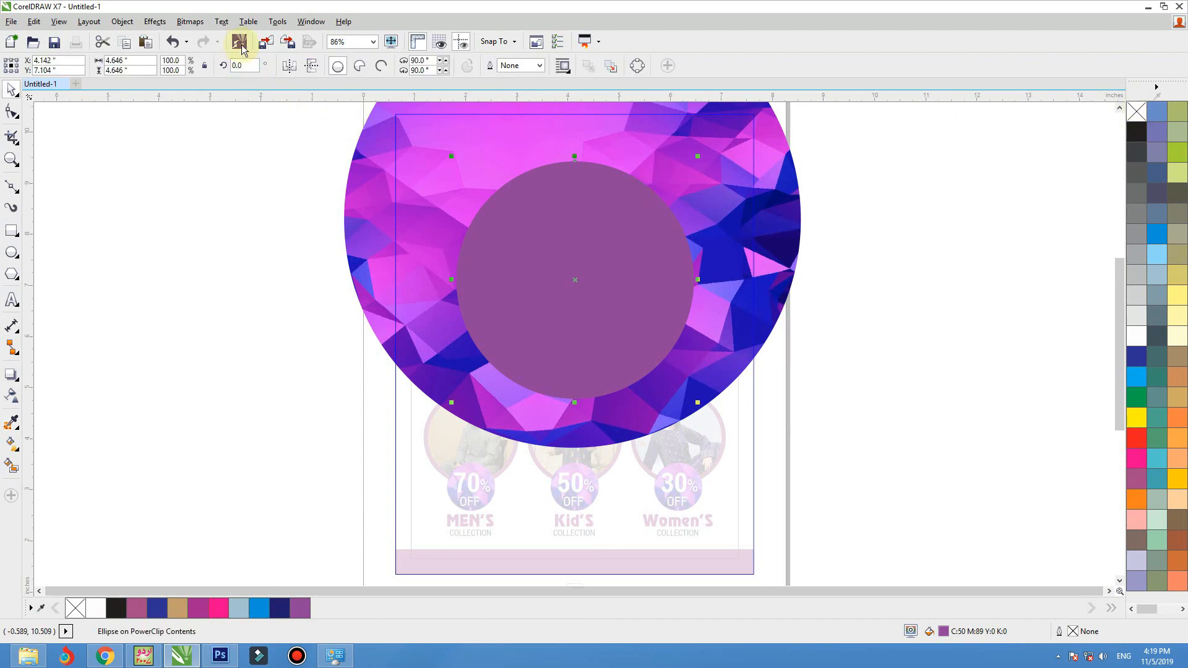
# Step: Convert the purple circle to a 300 dpi CMYK bitmap with a transparent background and shift it slightly up along the ellipse
pyautogui.click(190, 21)
pyautogui.click(202, 37)
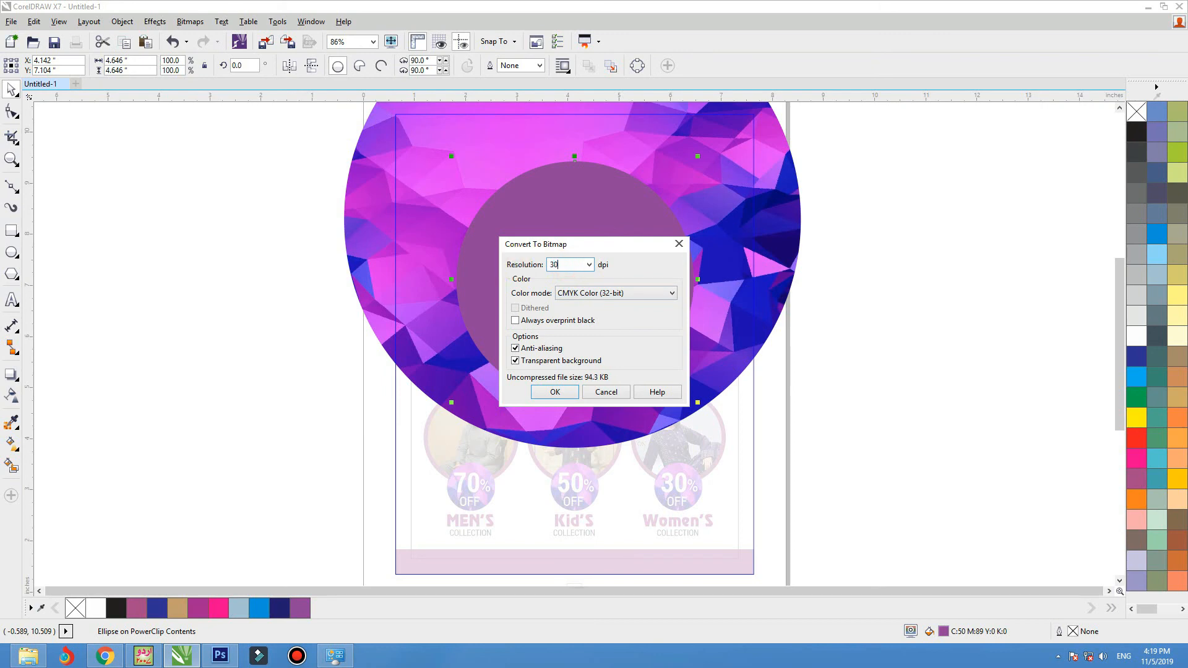
pyautogui.click(552, 393)
pyautogui.moveTo(548, 307); pyautogui.dragTo(525, 297)
# Step: Apply a Gaussian blur with a radius of 140 pixels to the purple circle bitmap
pyautogui.click(185, 22)
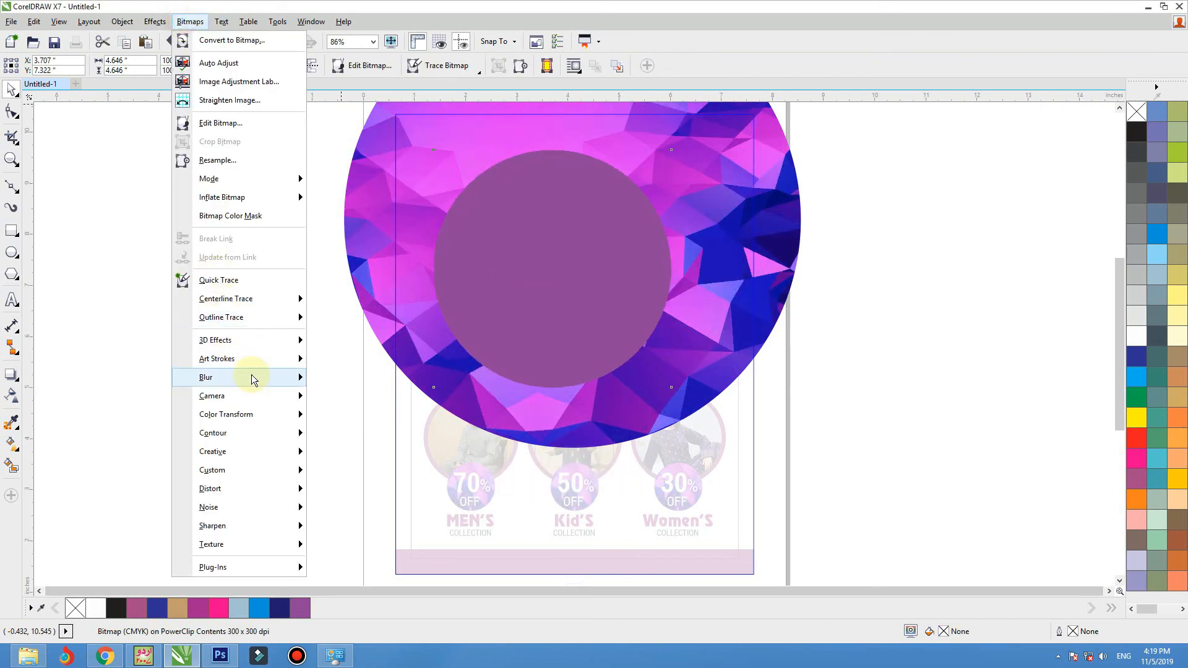
pyautogui.moveTo(247, 377)
pyautogui.click(388, 397)
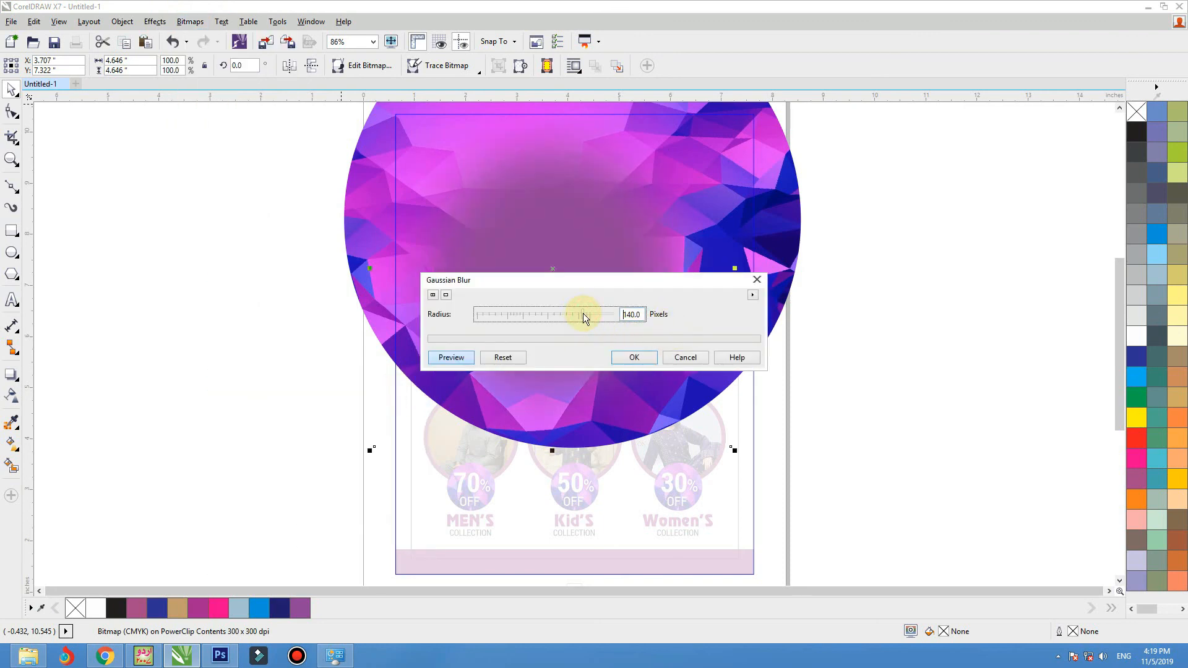
pyautogui.click(634, 357)
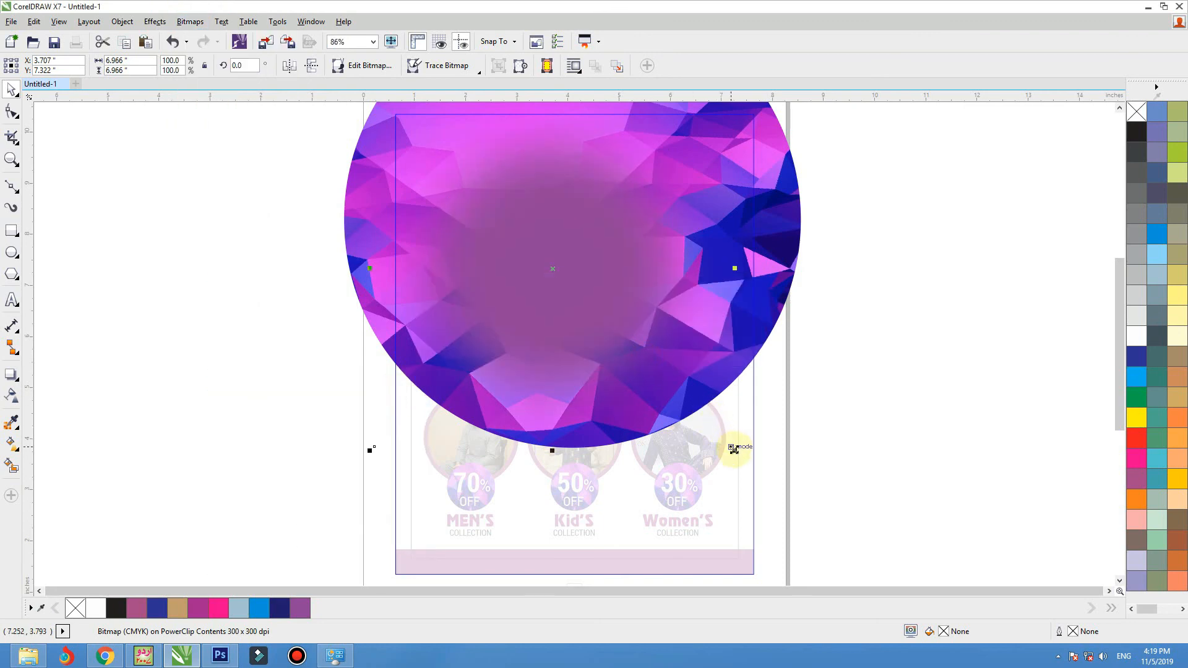
# Step: Enlarge the blurred circle to about 9 in, move it over the ellipse's lower-right area and give it uniform transparency
pyautogui.moveTo(734, 449); pyautogui.dragTo(783, 498)
pyautogui.moveTo(604, 212); pyautogui.dragTo(715, 301)
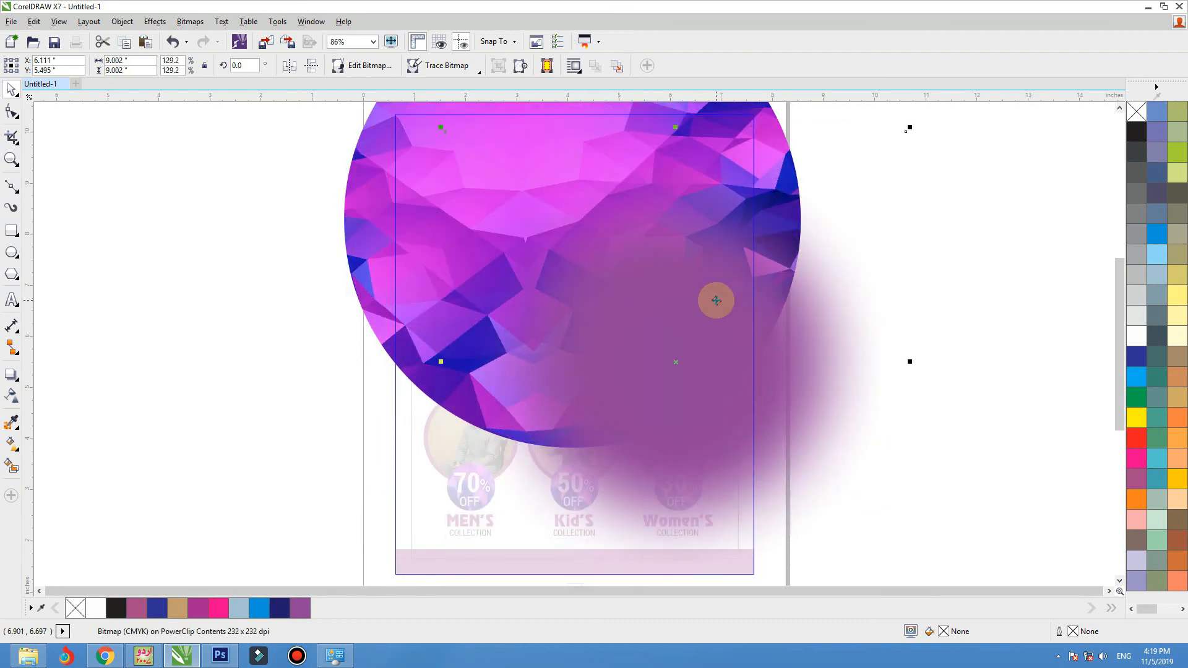
pyautogui.click(10, 396)
pyautogui.click(32, 65)
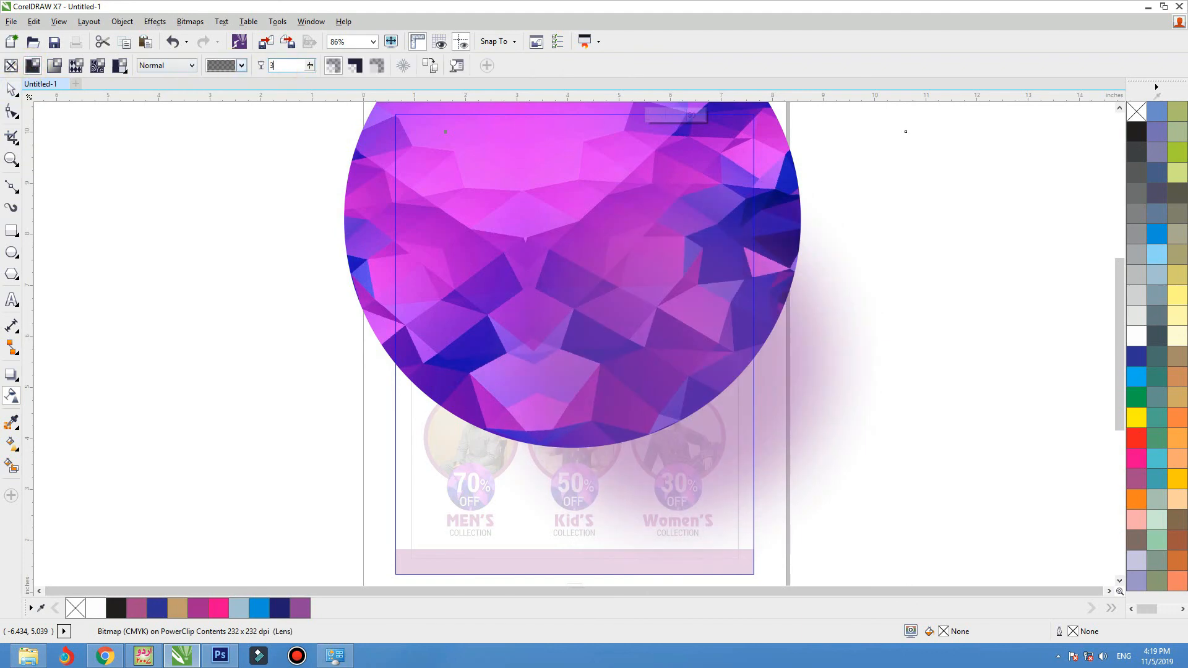
pyautogui.write('3')
pyautogui.press('Return')
pyautogui.click(11, 89)
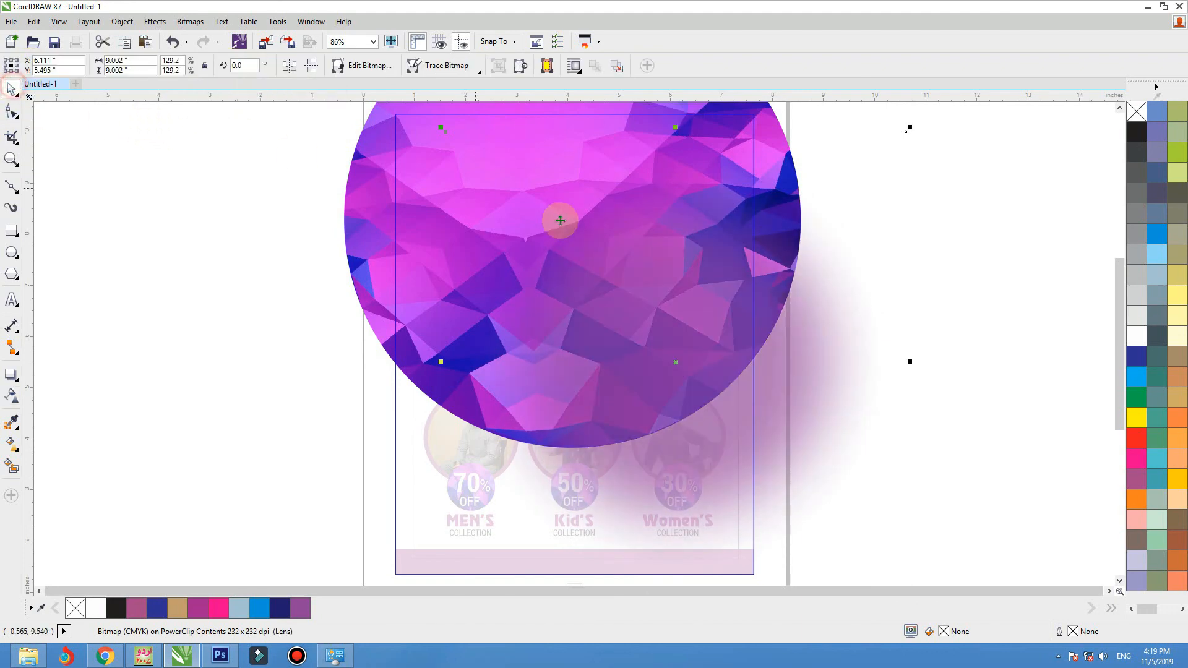
# Step: Nudge the transparent purple glow up, PowerClip it inside the low-poly ellipse and finish editing the flyer's clip
pyautogui.moveTo(559, 220)
pyautogui.mouseDown()
pyautogui.moveTo(631, 242)
pyautogui.moveTo(568, 201)
pyautogui.mouseUp()
pyautogui.rightClick(735, 210)
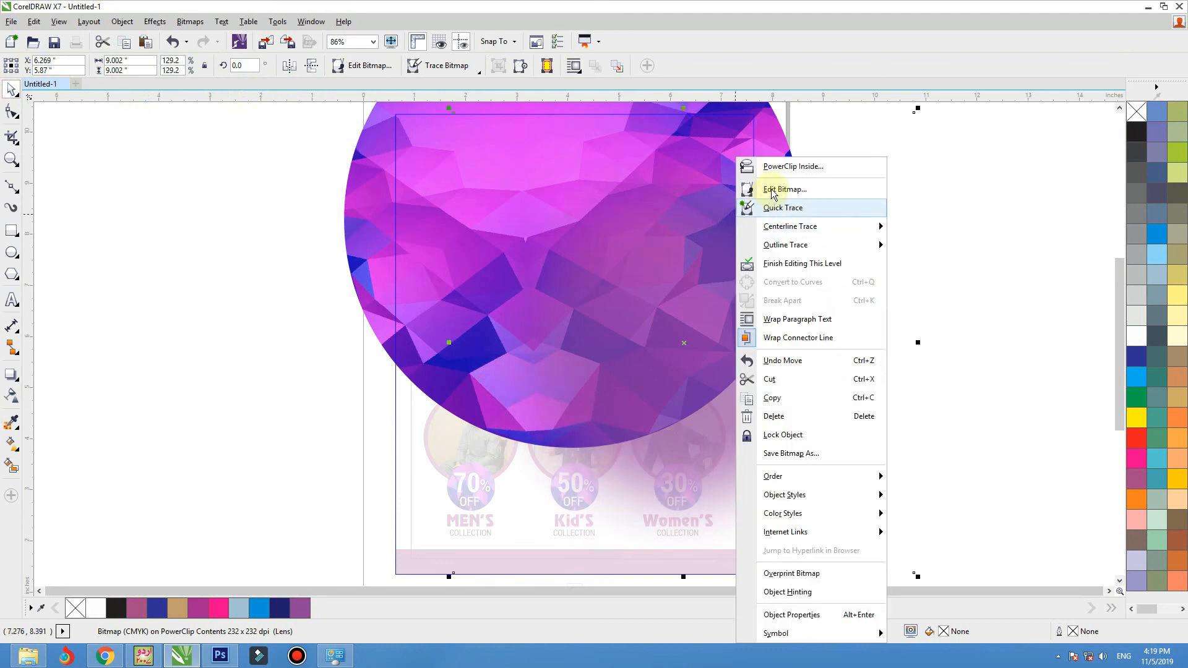
pyautogui.click(780, 166)
pyautogui.click(363, 164)
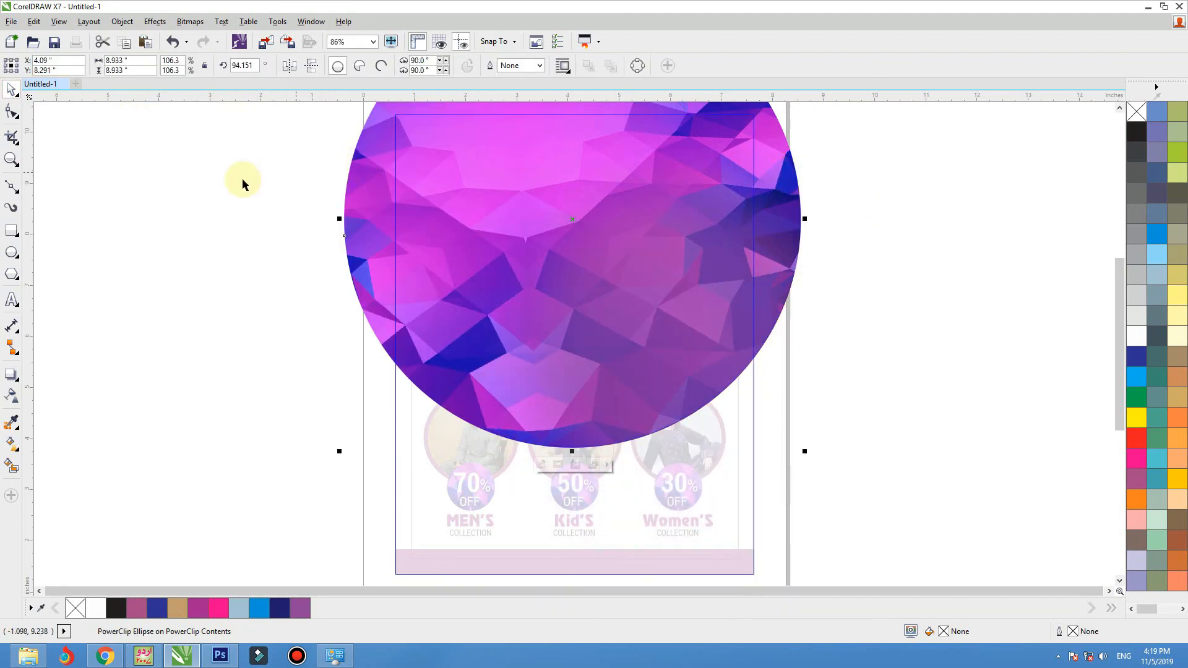
pyautogui.keyDown('ctrl'); pyautogui.click(232, 180); pyautogui.keyUp('ctrl')
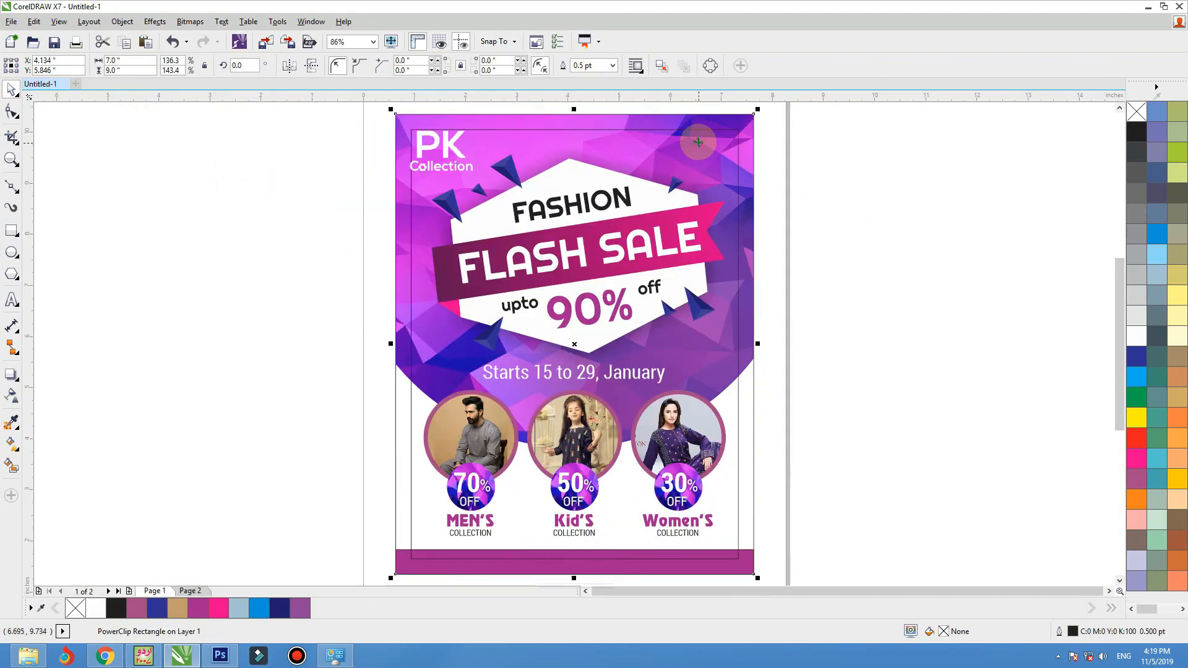
pyautogui.click(736, 170)
pyautogui.click(854, 223)
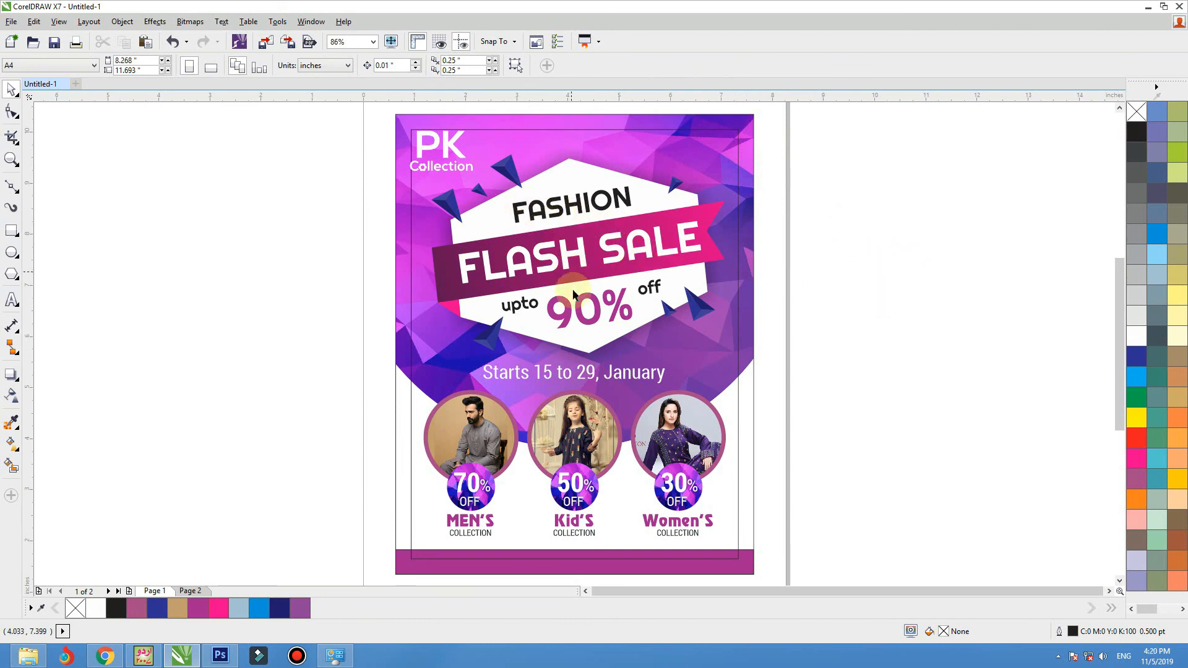
# Step: Copy the "Starts 15 to 29, January" text onto the purple footer bar and zoom in on the bar
pyautogui.moveTo(587, 380); pyautogui.dragTo(578, 559)
pyautogui.click(751, 565)
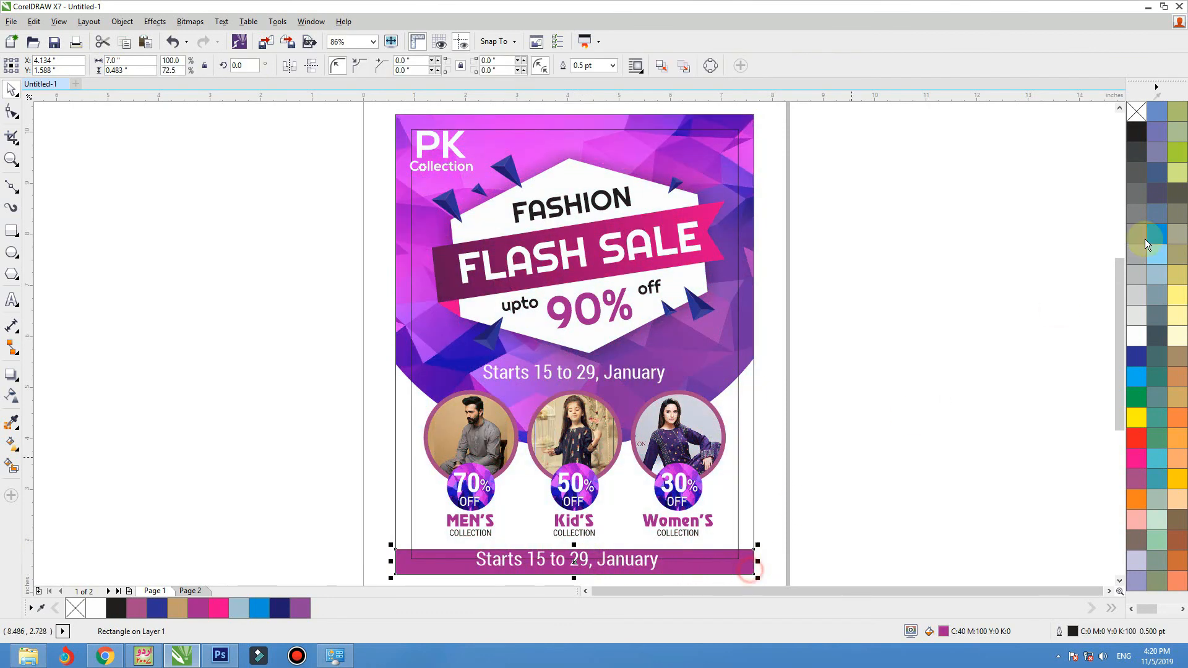
pyautogui.hotkey('shift', 'F2')
# Step: Replace the copied text on the purple footer bar with the shop's street address and city
pyautogui.click(798, 342)
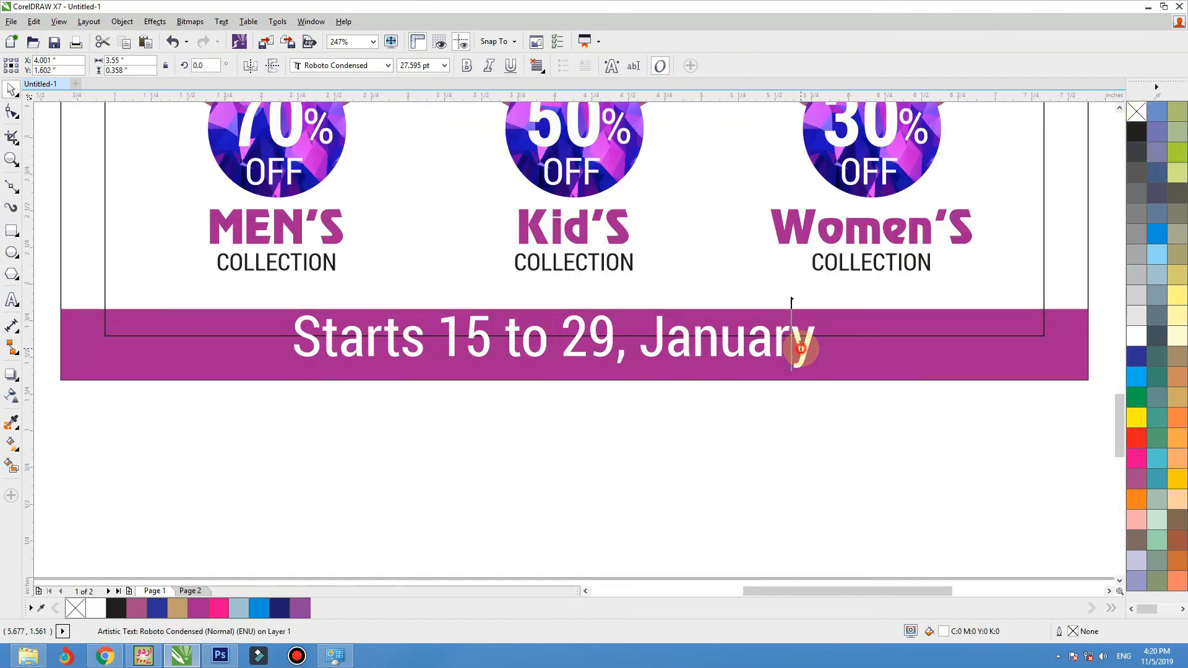
pyautogui.doubleClick(801, 345)
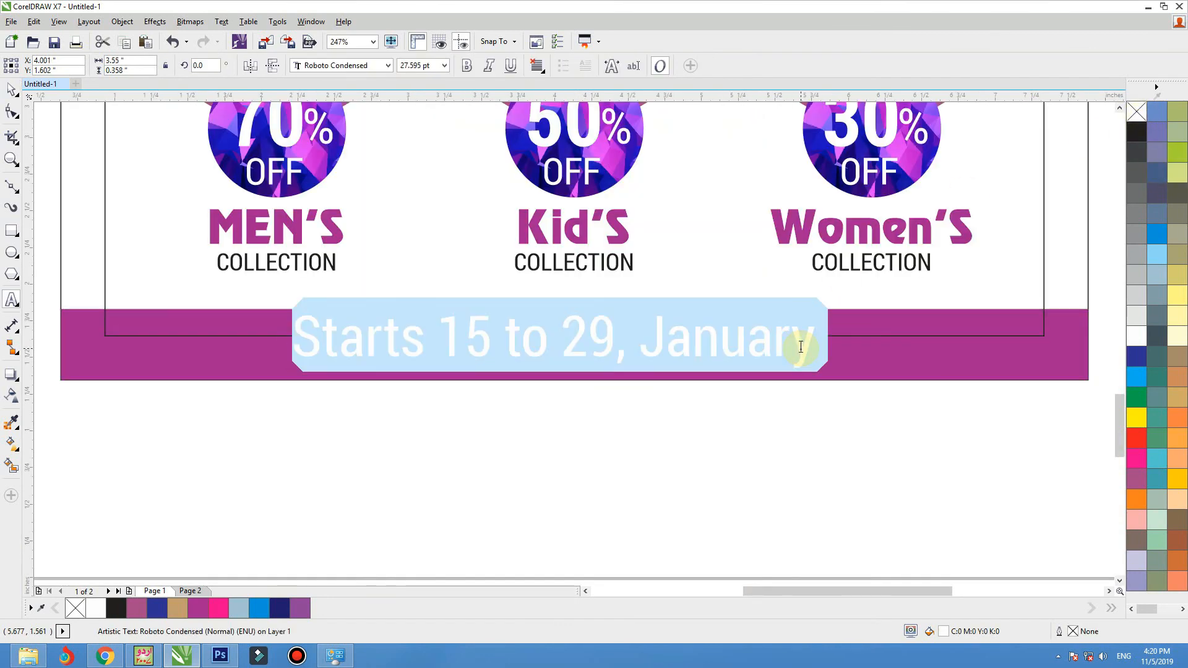
pyautogui.write('12')
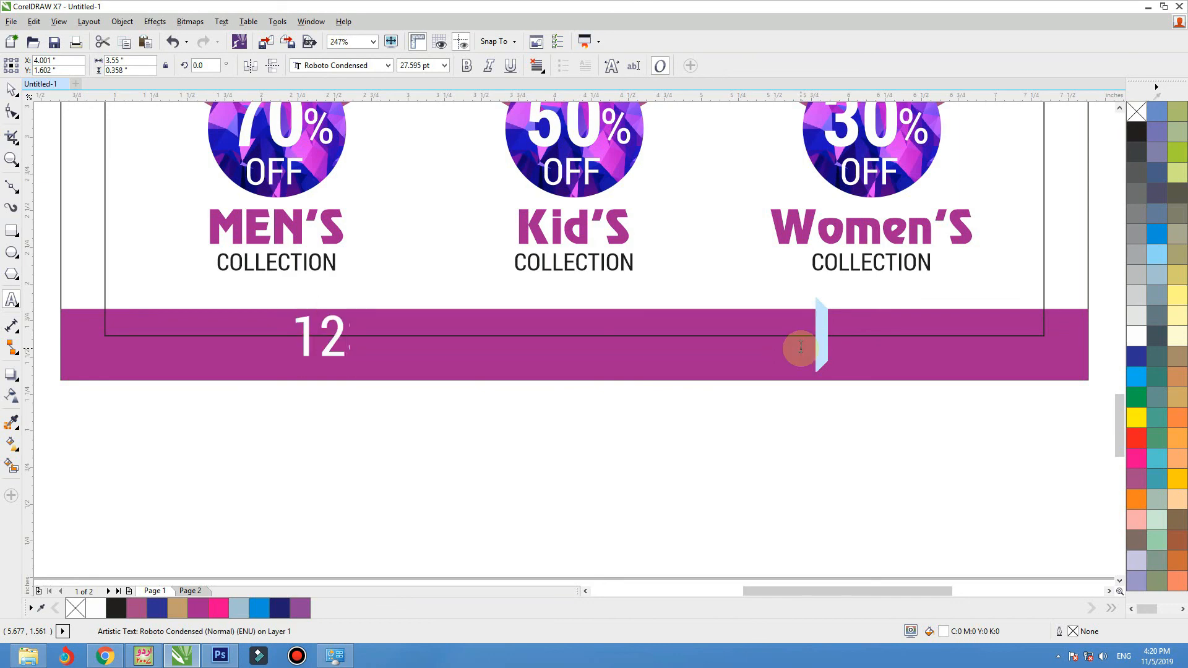
pyautogui.write('3, Main')
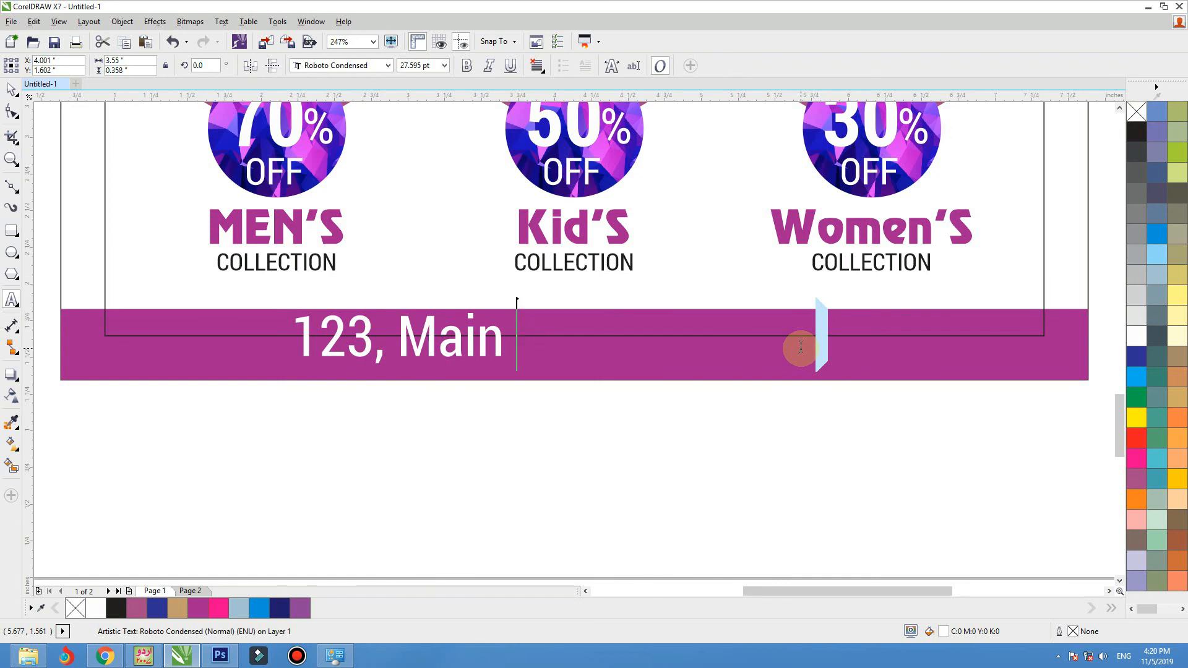
pyautogui.write(' Road')
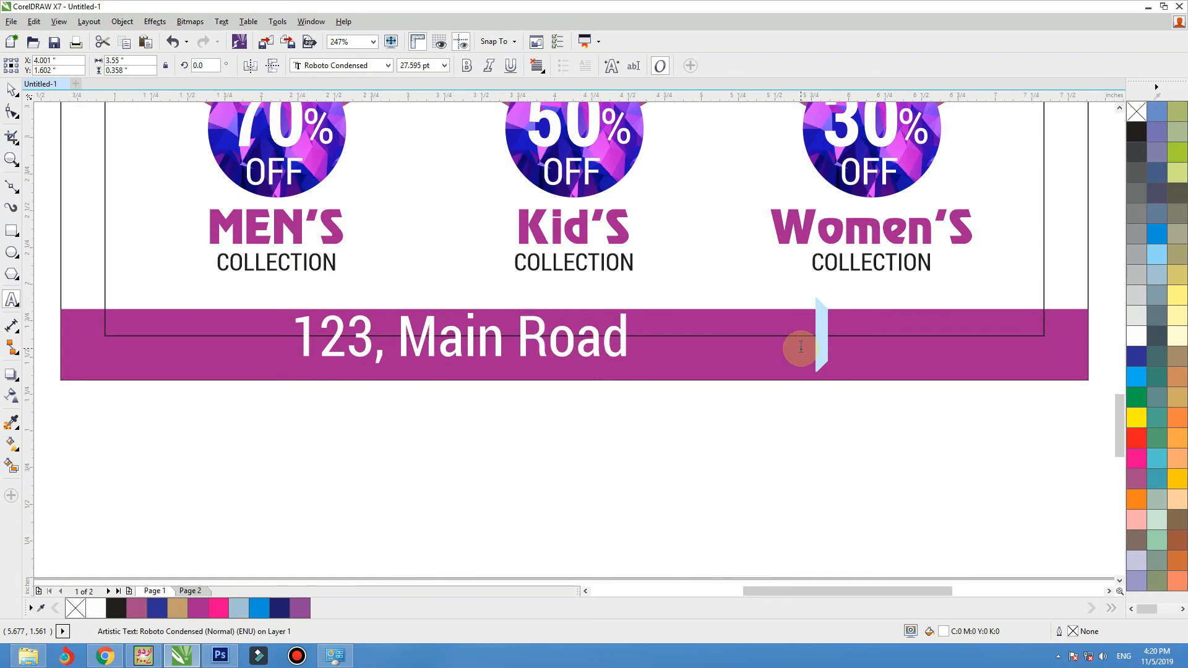
pyautogui.write(' Lahore')
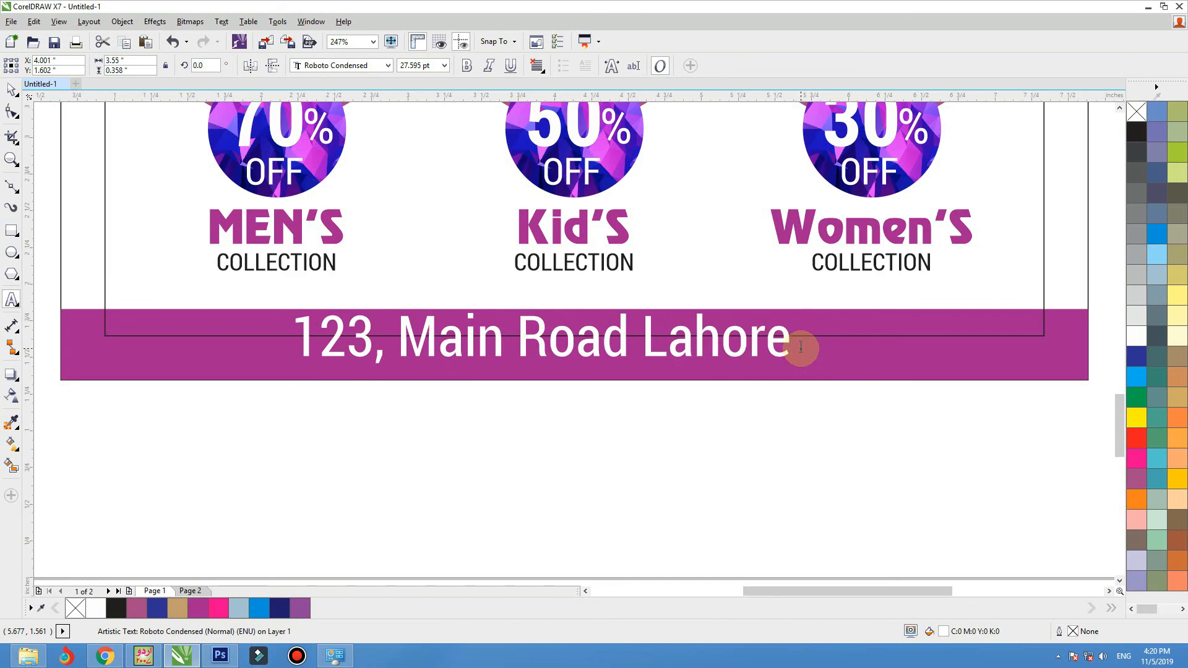
pyautogui.write(',')
pyautogui.press('BackSpace')
pyautogui.click(13, 90)
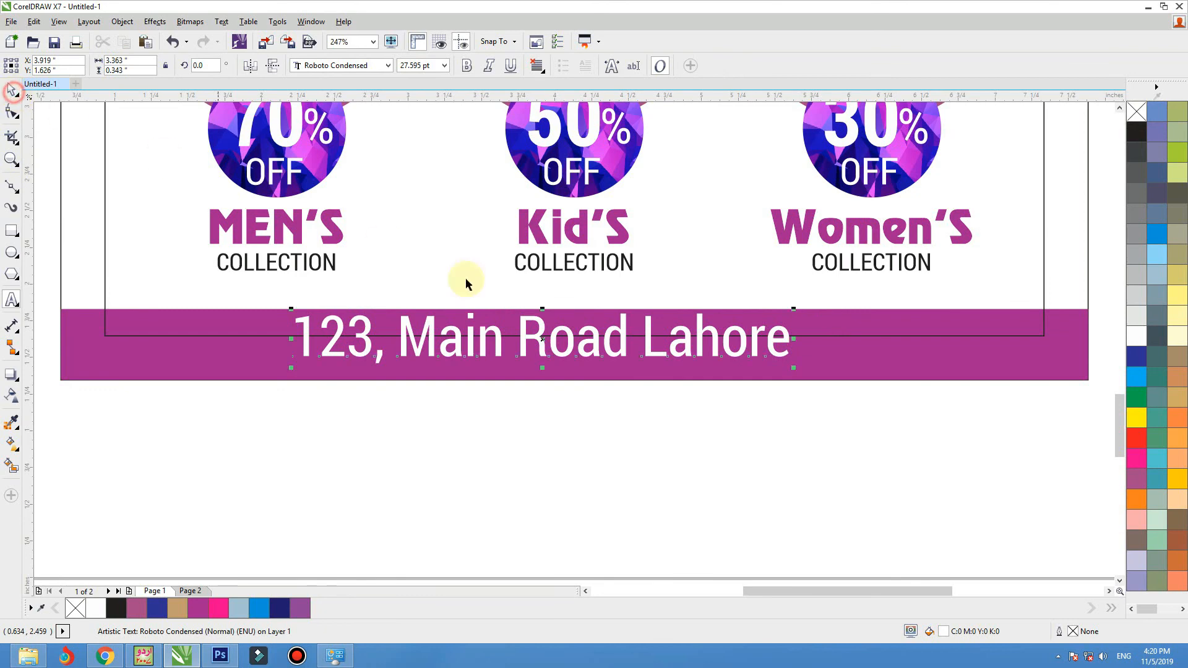
# Step: Scale down the address text and center it horizontally and vertically on the purple footer bar
pyautogui.moveTo(793, 309); pyautogui.dragTo(725, 304)
pyautogui.keyDown('shift'); pyautogui.click(738, 352); pyautogui.keyUp('shift')
pyautogui.press('c')
pyautogui.press('e')
pyautogui.click(749, 388)
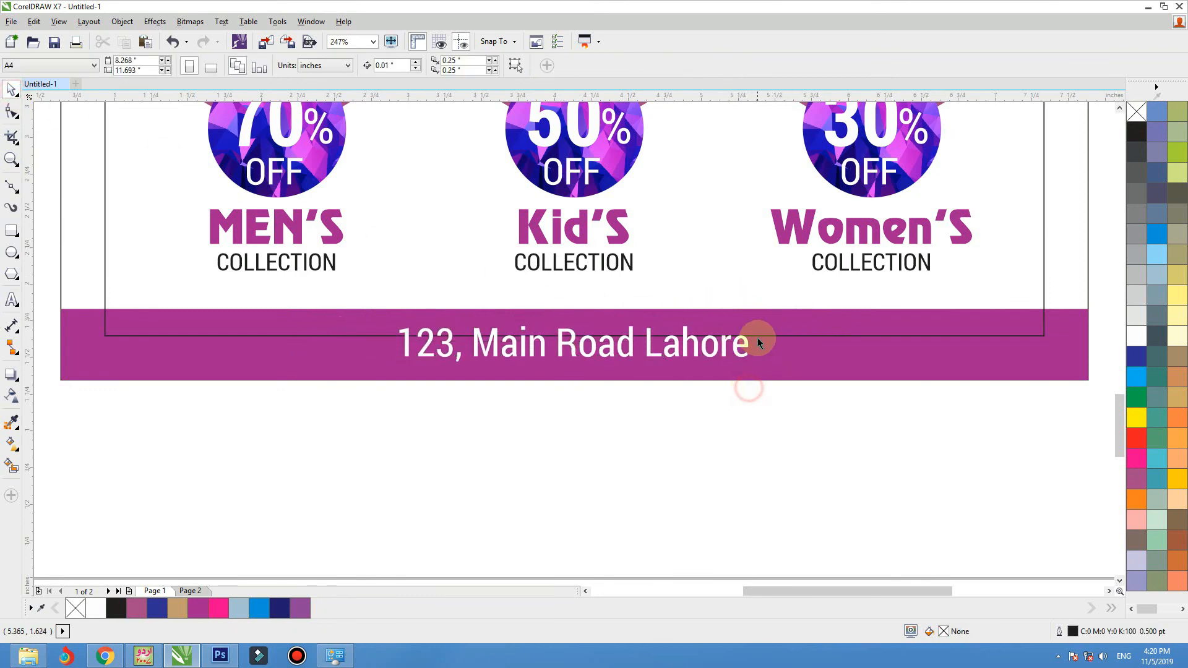
# Step: Remove the outline from the inner margin rectangle crossing the footer bar
pyautogui.click(759, 339)
pyautogui.click(762, 336)
pyautogui.rightClick(1137, 112)
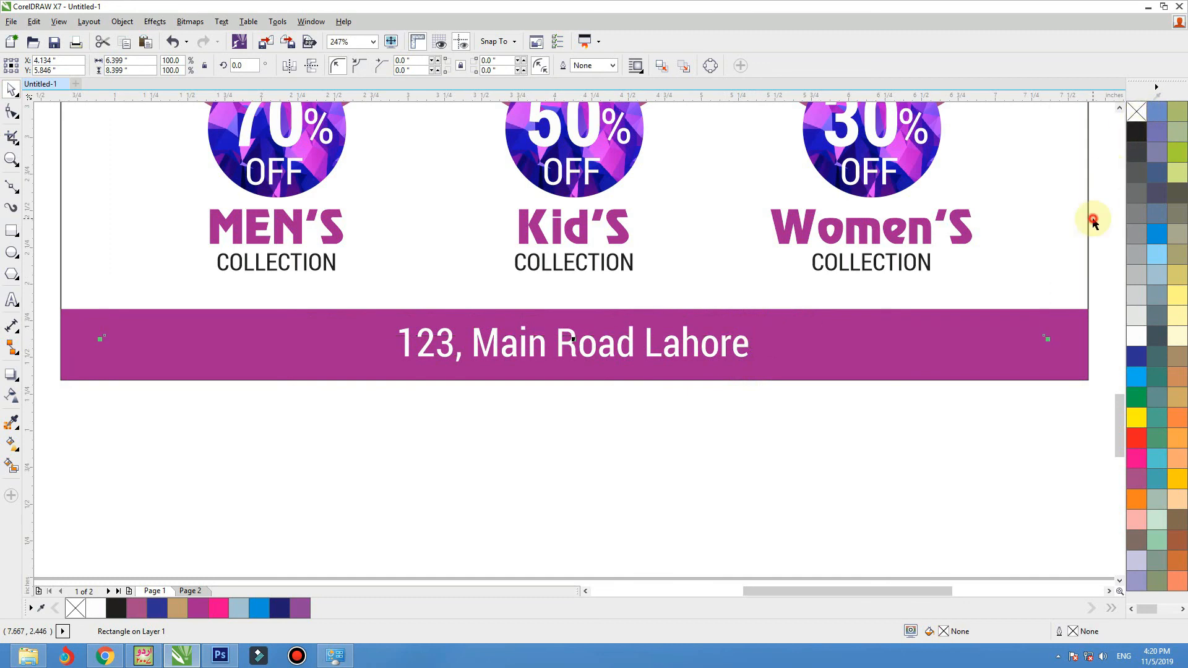
pyautogui.click(1093, 221)
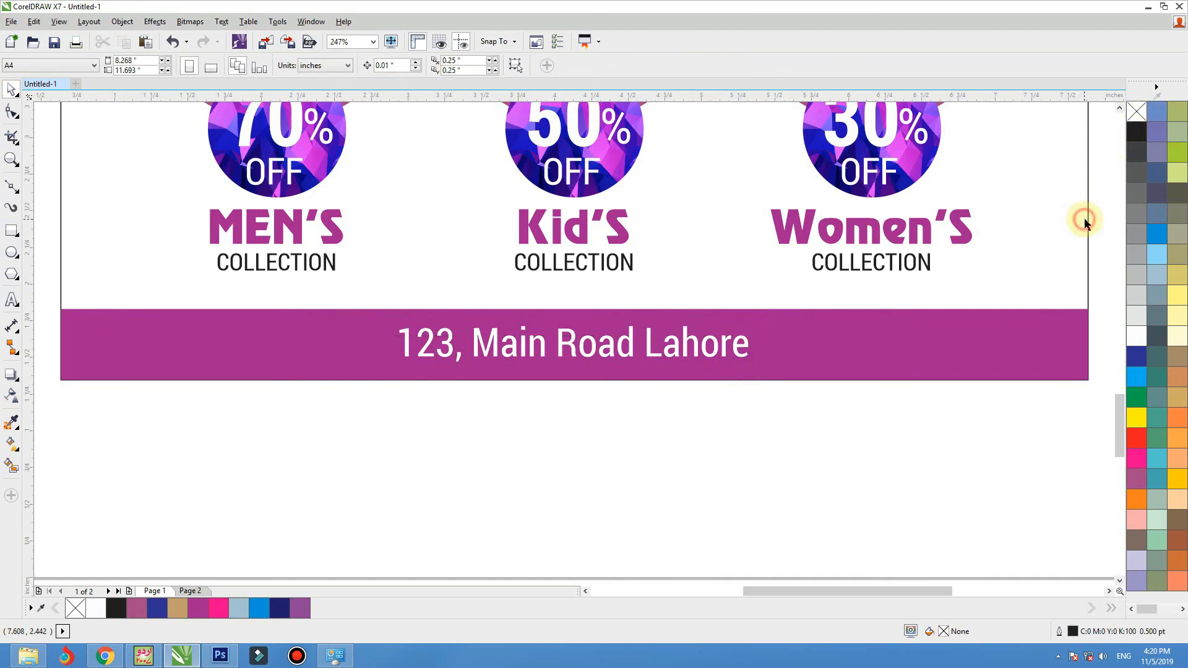
pyautogui.click(1087, 221)
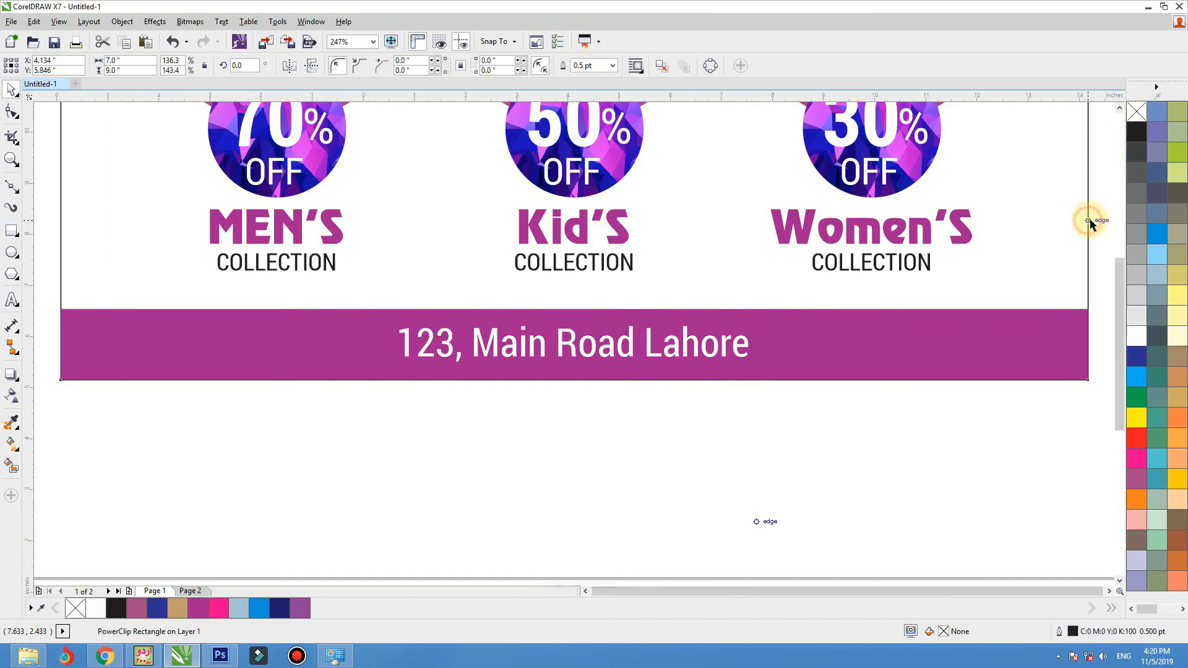
pyautogui.press('F4')
pyautogui.click(942, 234)
pyautogui.moveTo(616, 330); pyautogui.dragTo(562, 337)
pyautogui.hotkey('ctrl', 'z')
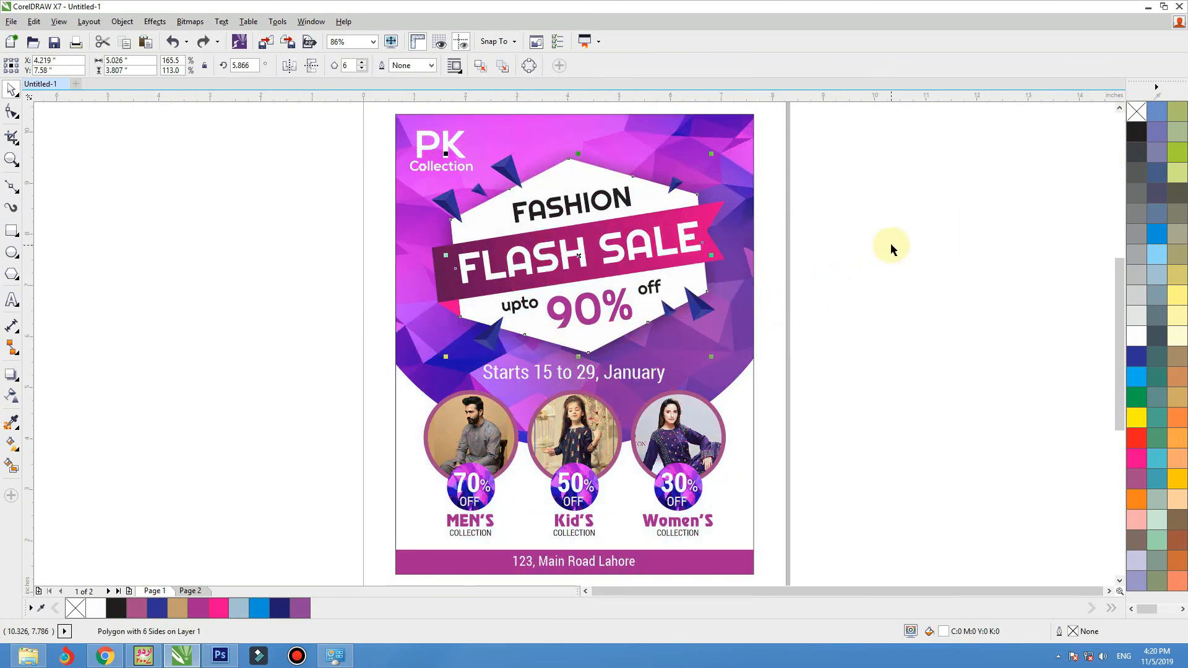
pyautogui.click(893, 230)
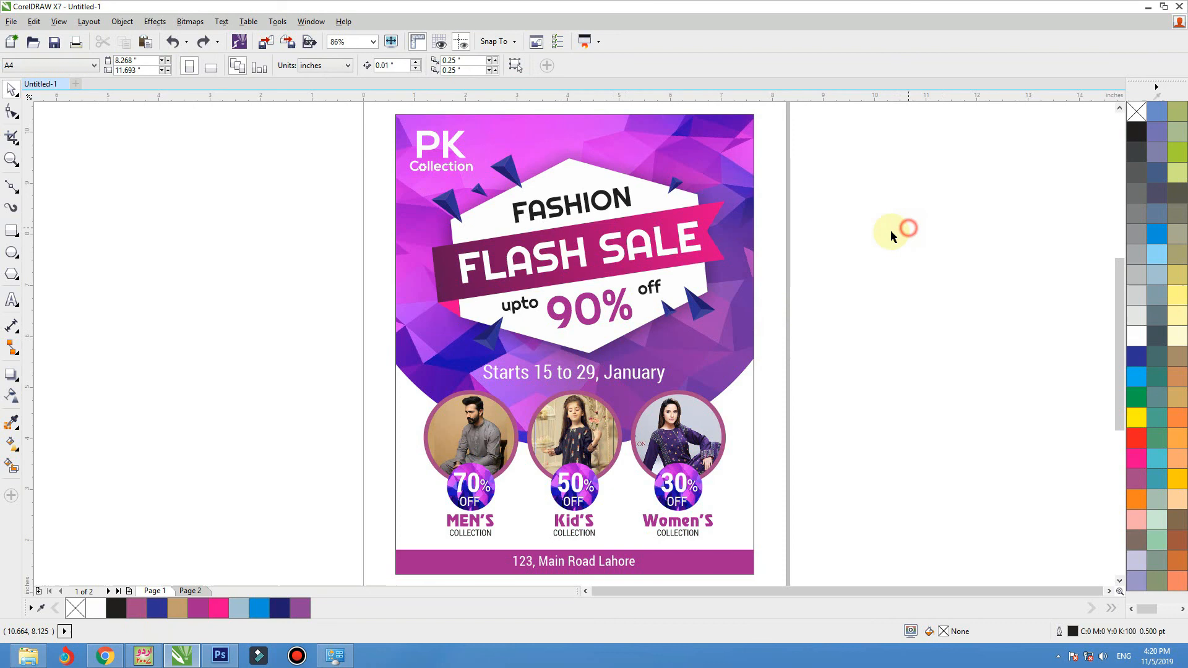
# Step: Remove the outline from the flyer's 7 by 9 in PowerClip rectangle and deselect it
pyautogui.click(753, 433)
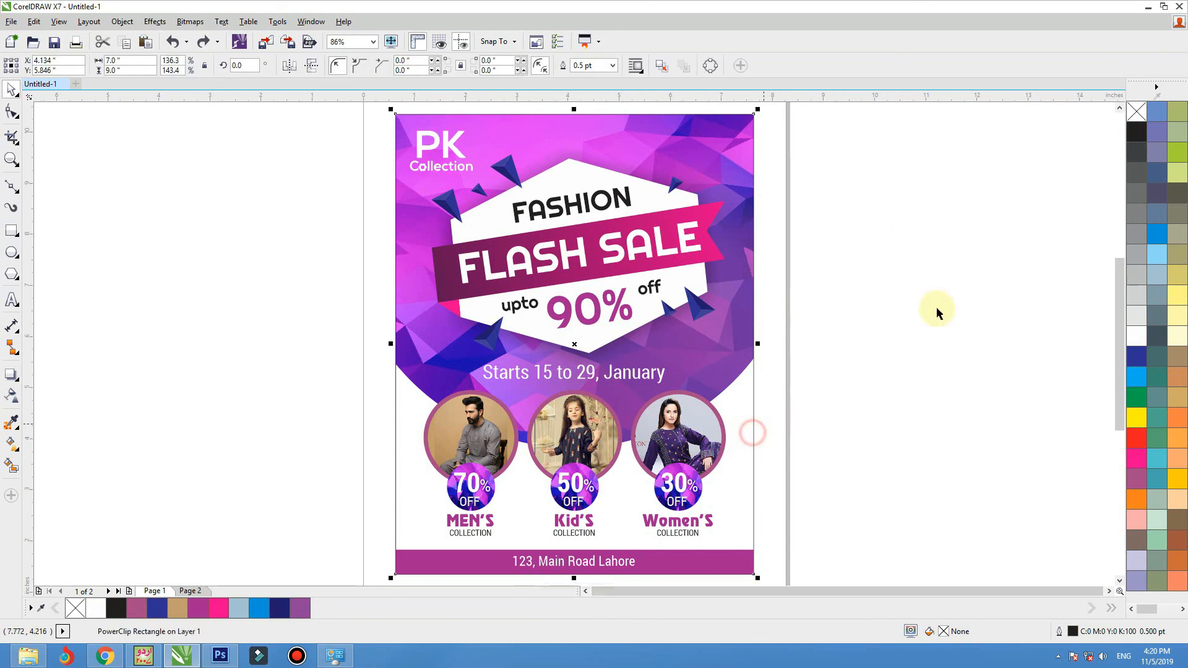
pyautogui.rightClick(1137, 113)
pyautogui.click(932, 208)
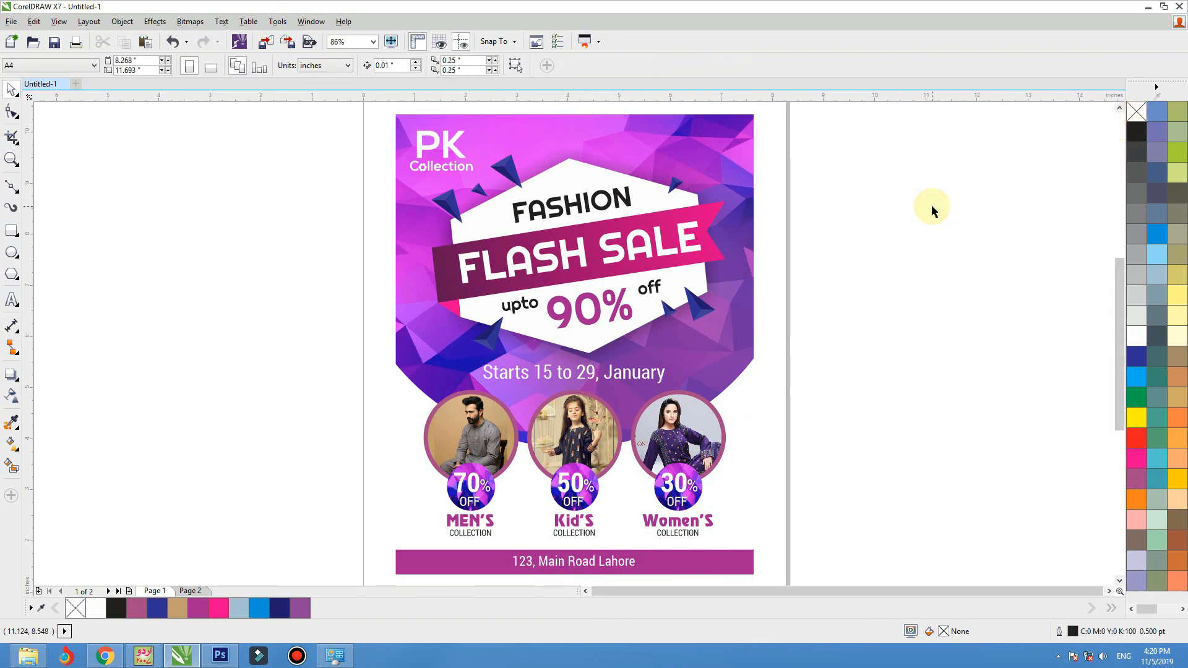